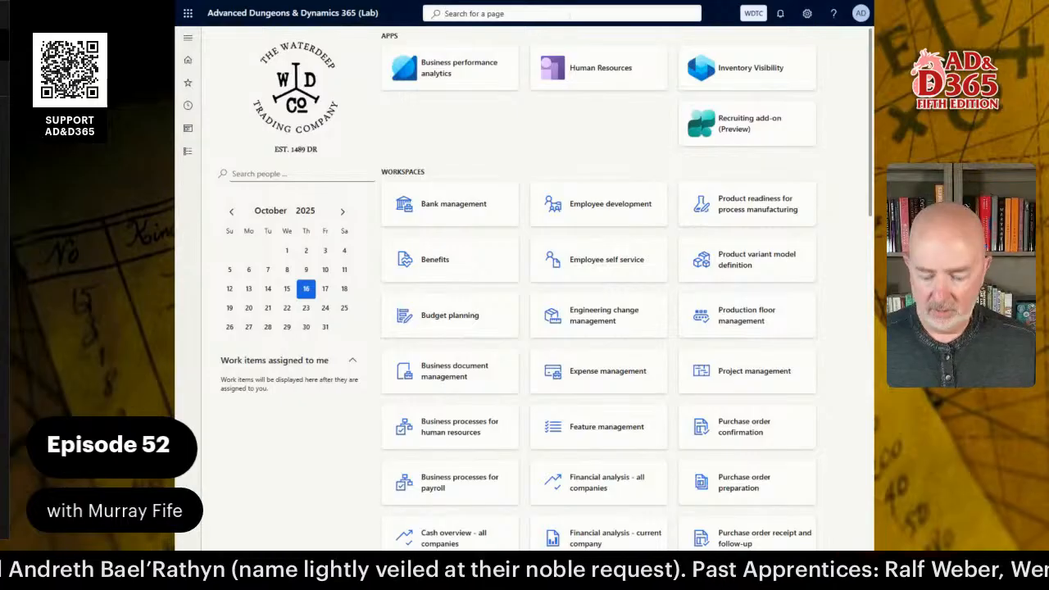
Find and open the Sites page from the inventory breakdown setup of Inventory management
type("site")
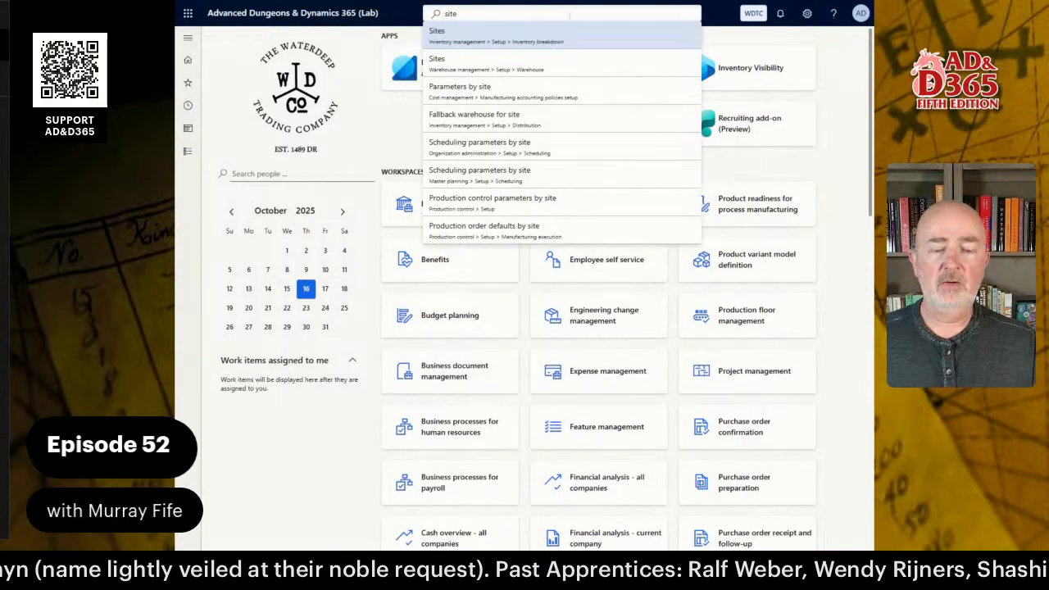
key("Return")
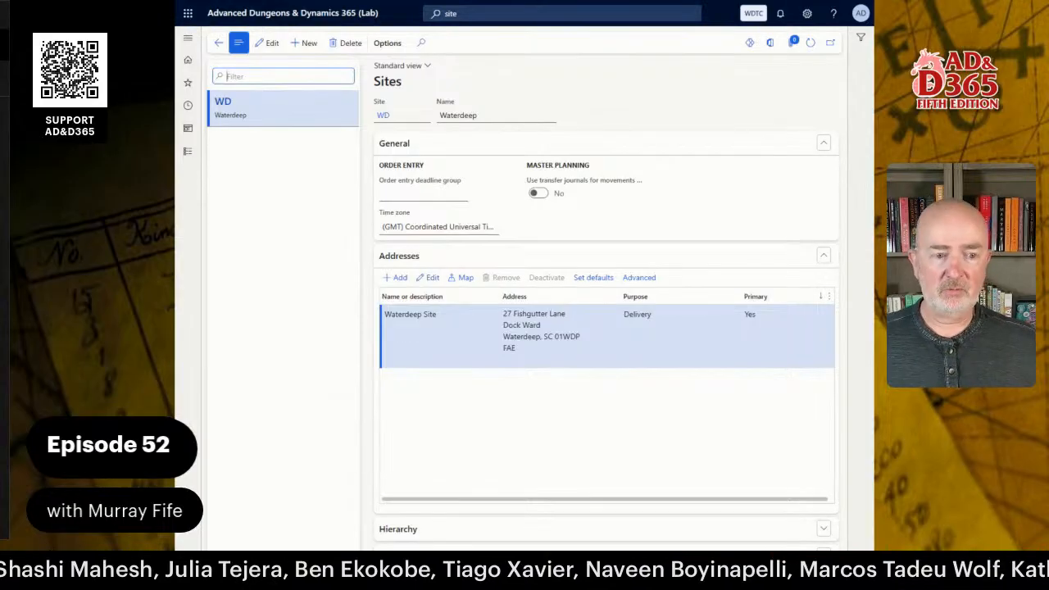
Switch to the Inventory Structures document in Word and examine its table of contents
key("alt+Tab")
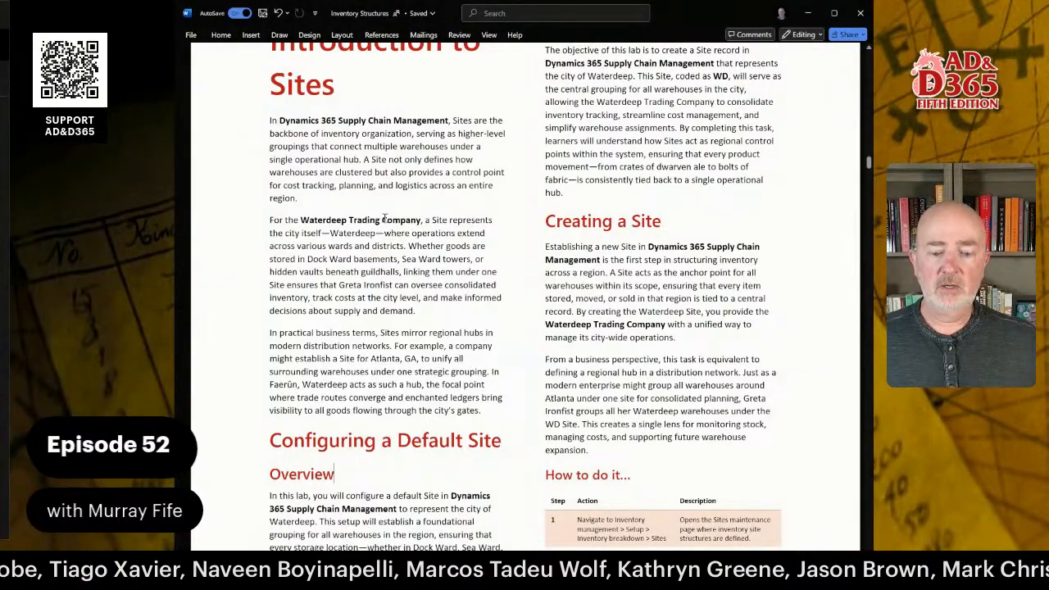
scroll(386, 217, "up", 3)
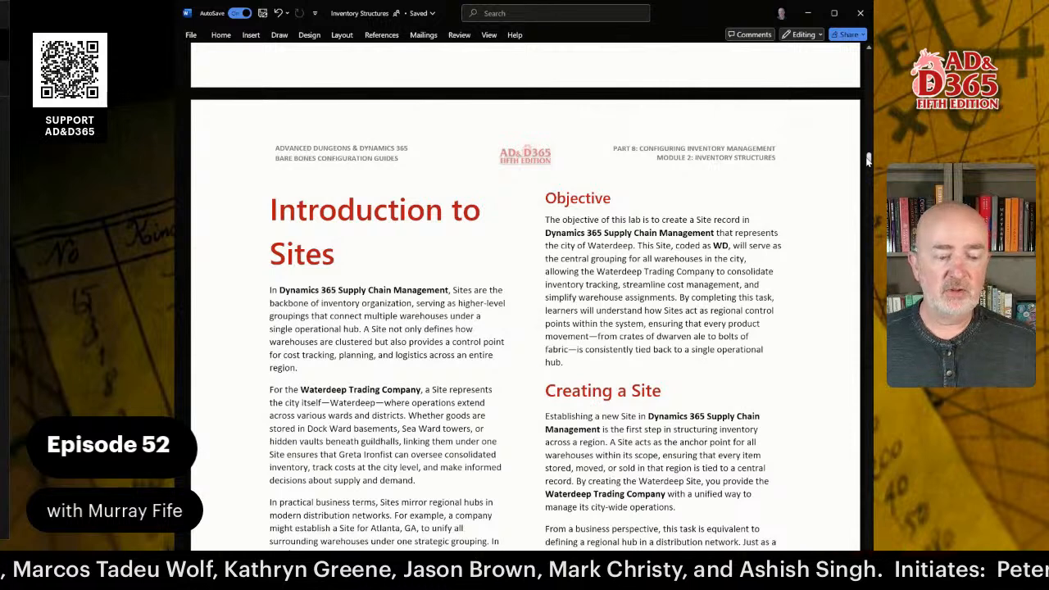
left_click_drag(867, 158, 866, 159)
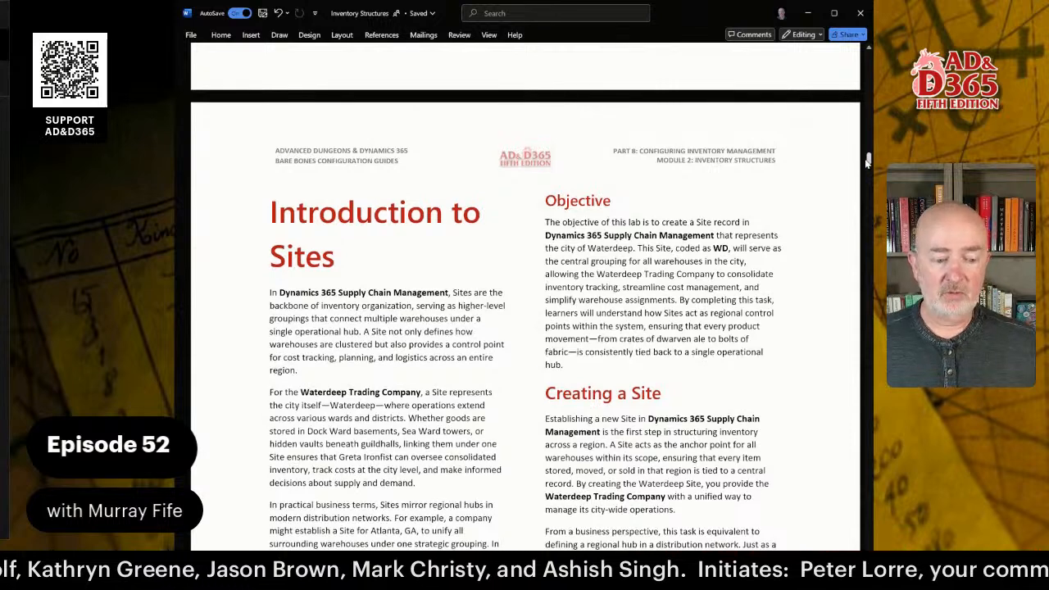
left_click_drag(867, 161, 869, 53)
scroll(656, 179, "down", 5)
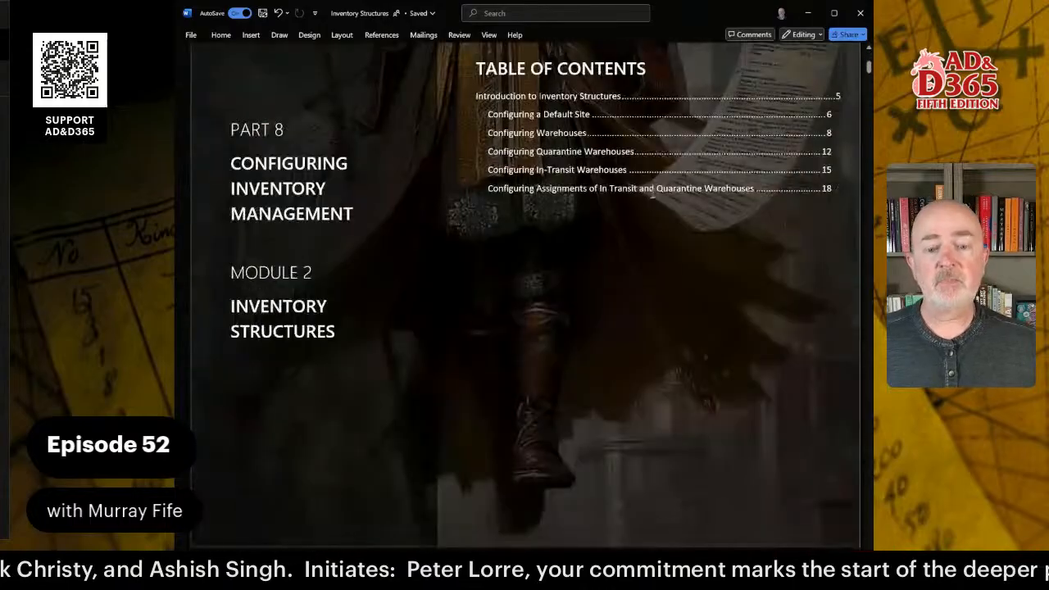
left_click(637, 180)
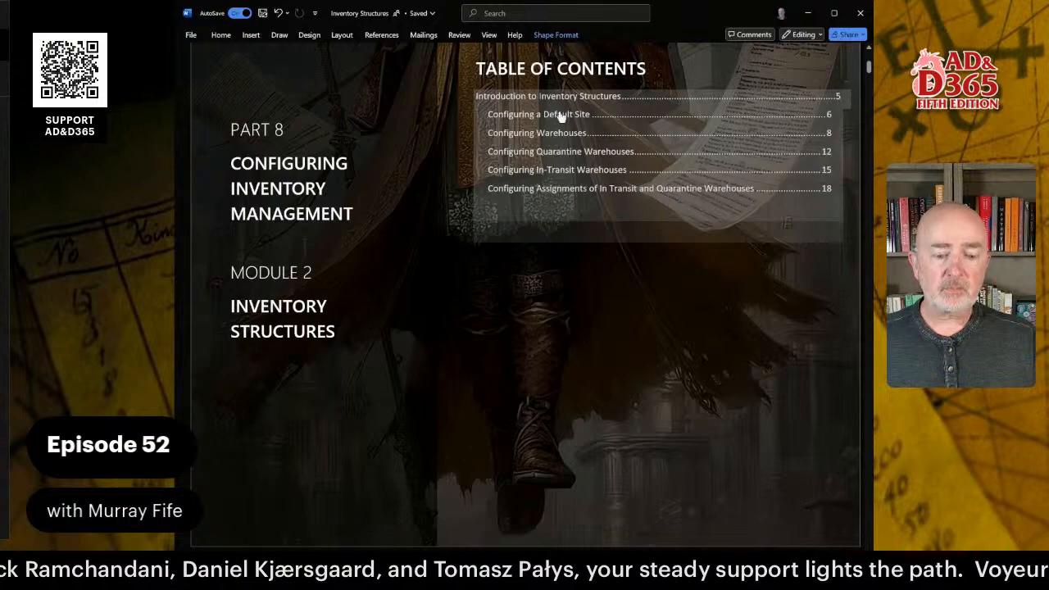
Go to the Configuring a Default Site section and read on through the warehouse location instructions
left_click(560, 115, "ctrl")
scroll(482, 210, "down", 5)
scroll(482, 211, "down", 3)
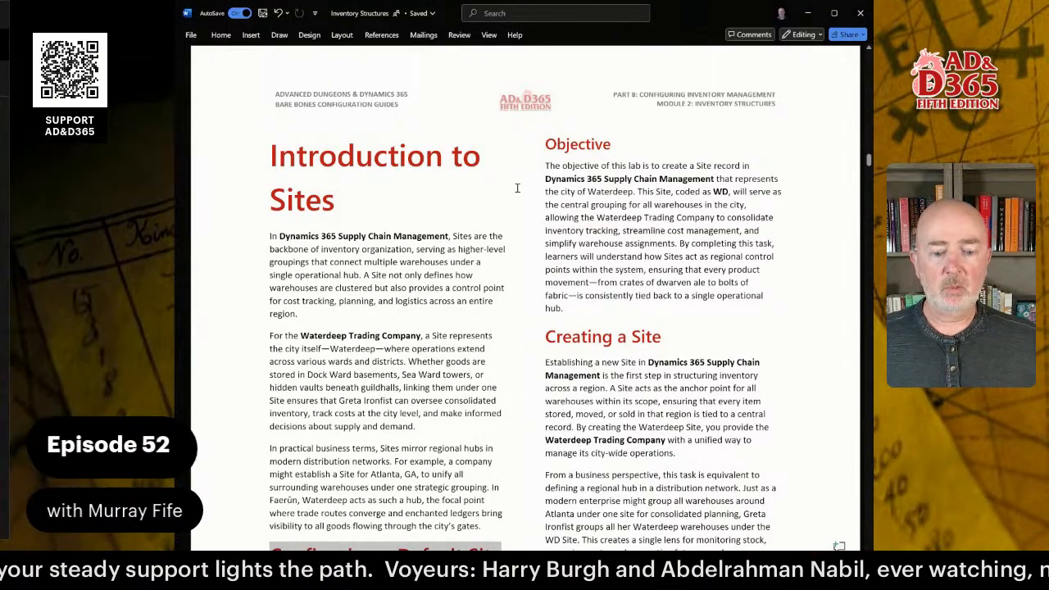
scroll(507, 202, "down", 15)
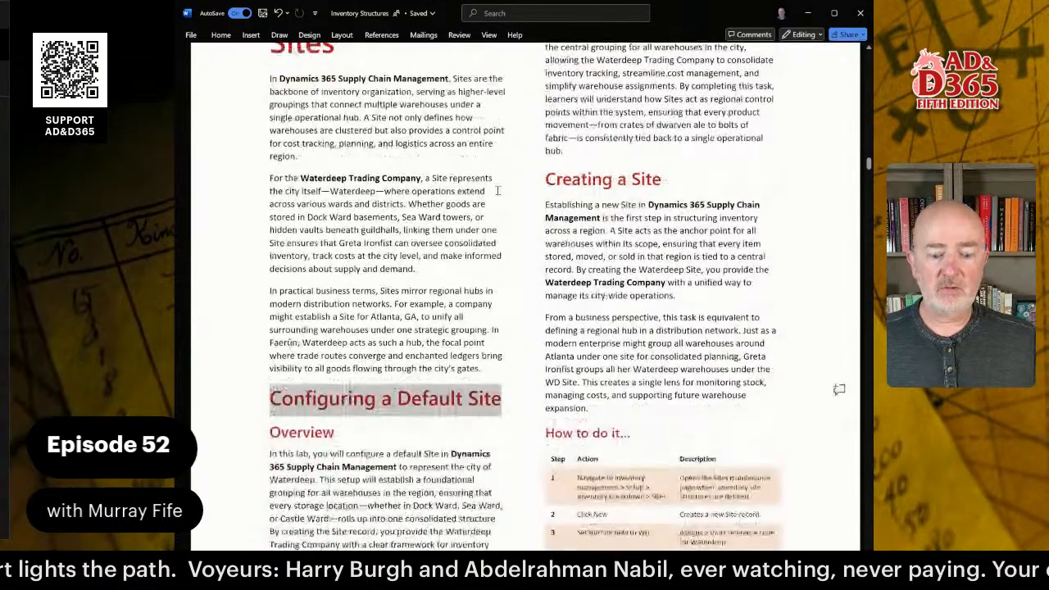
scroll(492, 198, "down", 12)
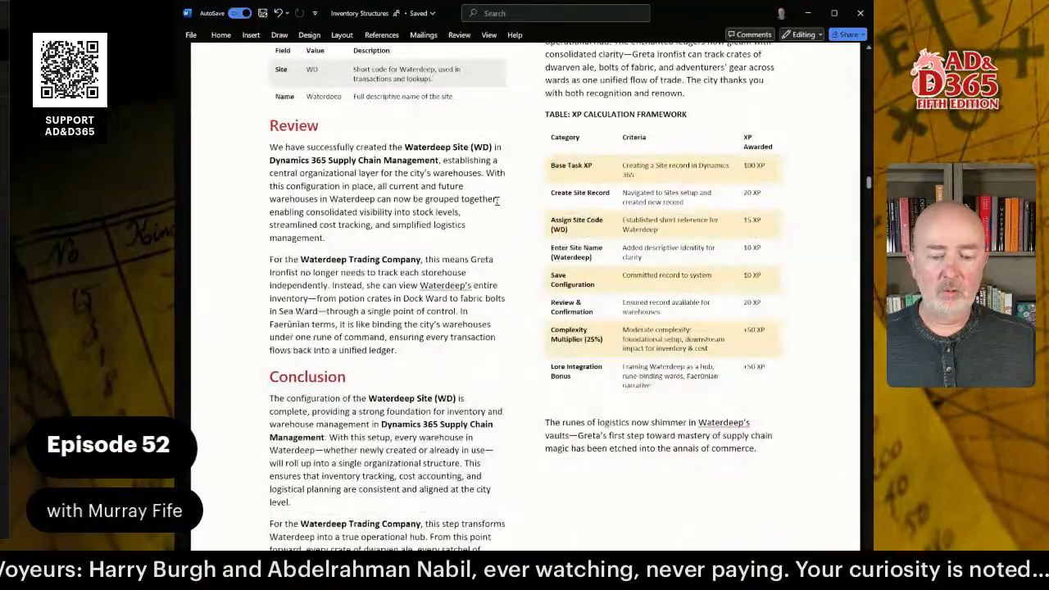
scroll(496, 202, "down", 12)
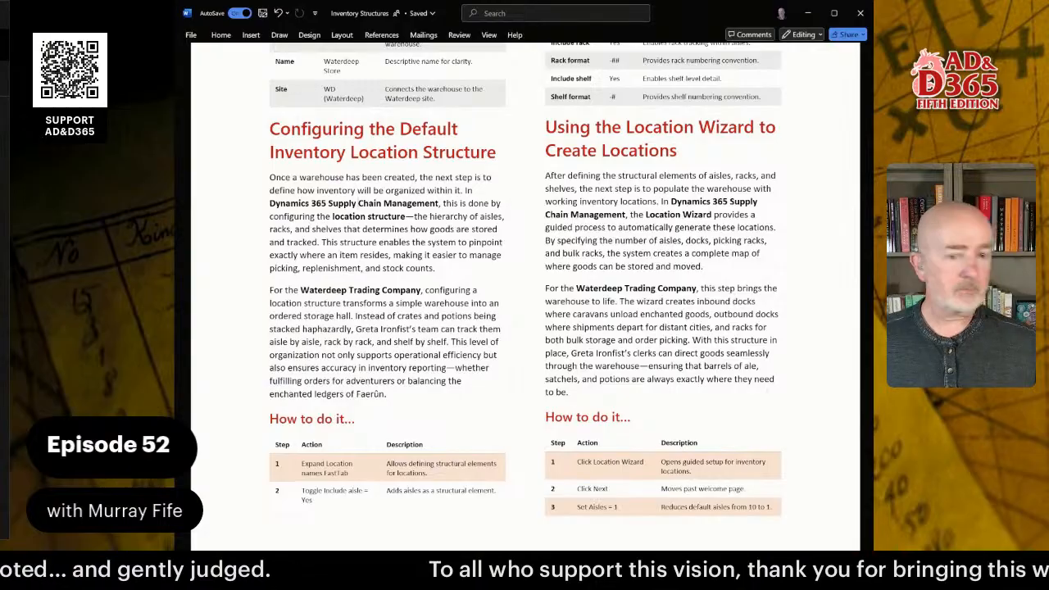
Switch back to Dynamics 365 and open the Warehouses page from the inventory breakdown setup
key("alt+Tab")
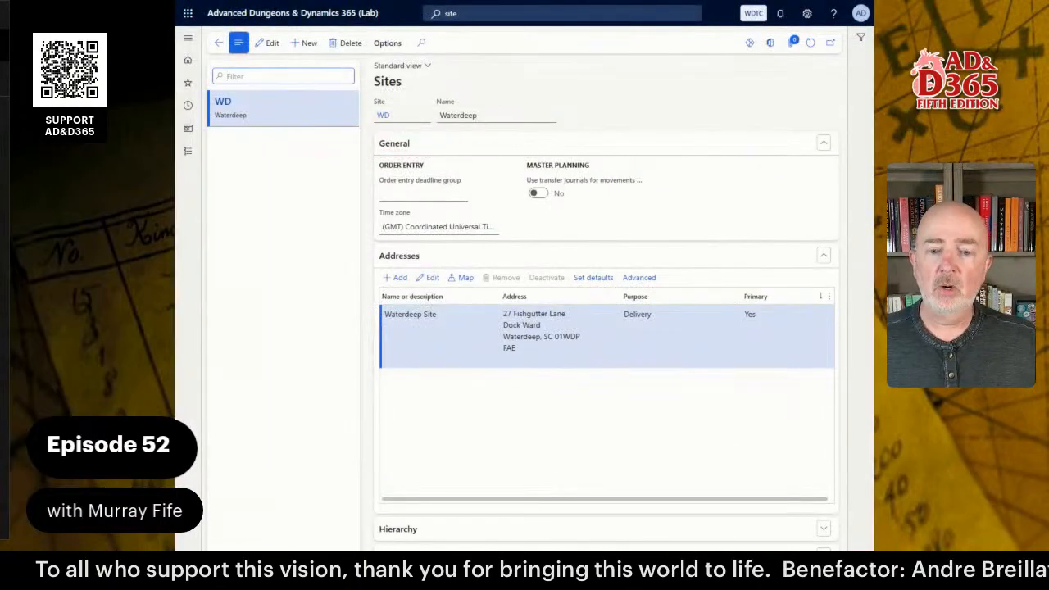
left_click(467, 16)
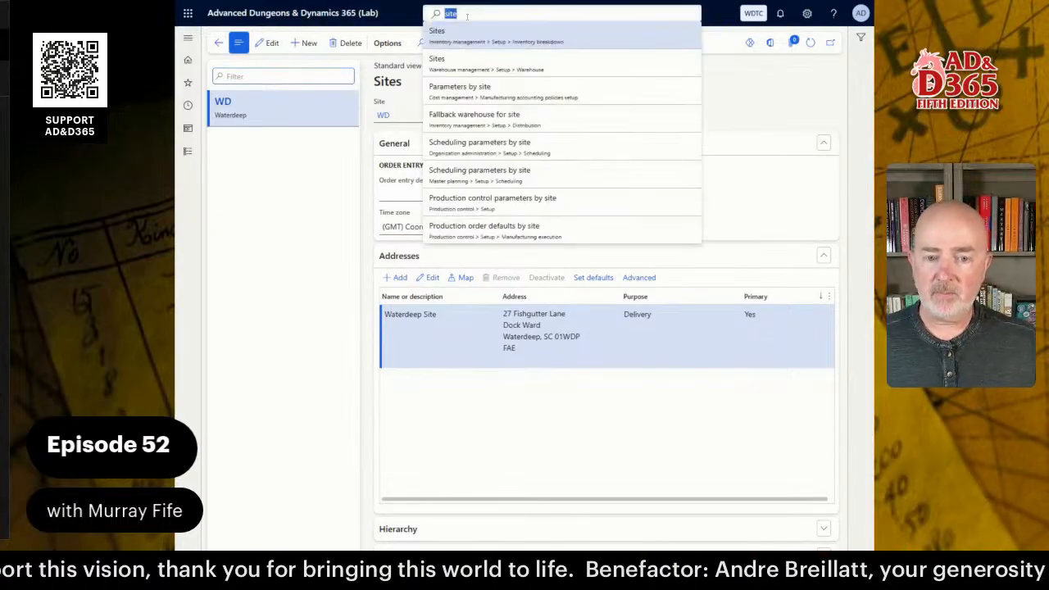
type("wareh")
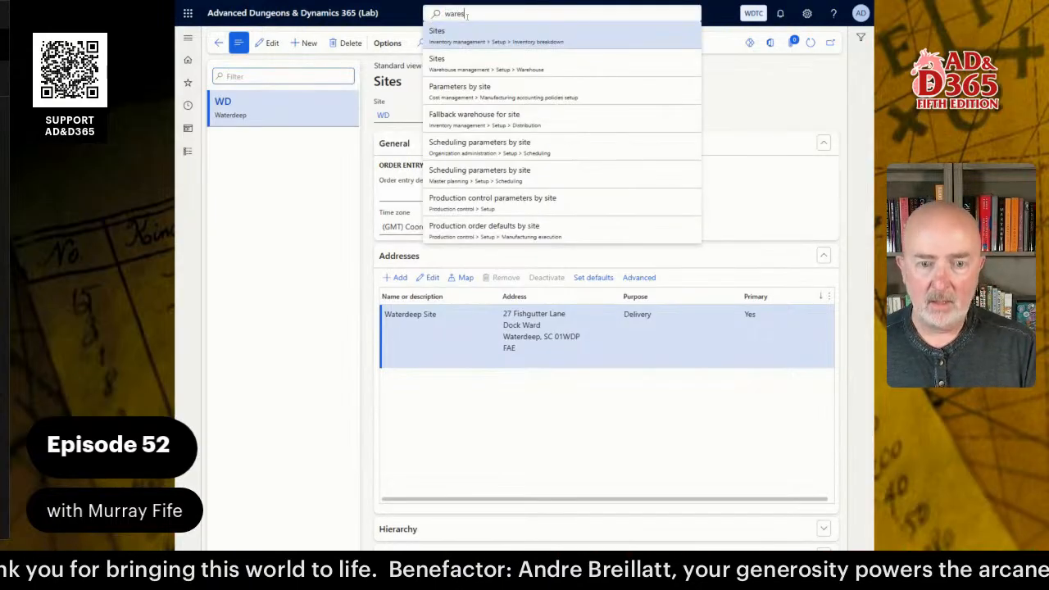
type("s")
key("BackSpace")
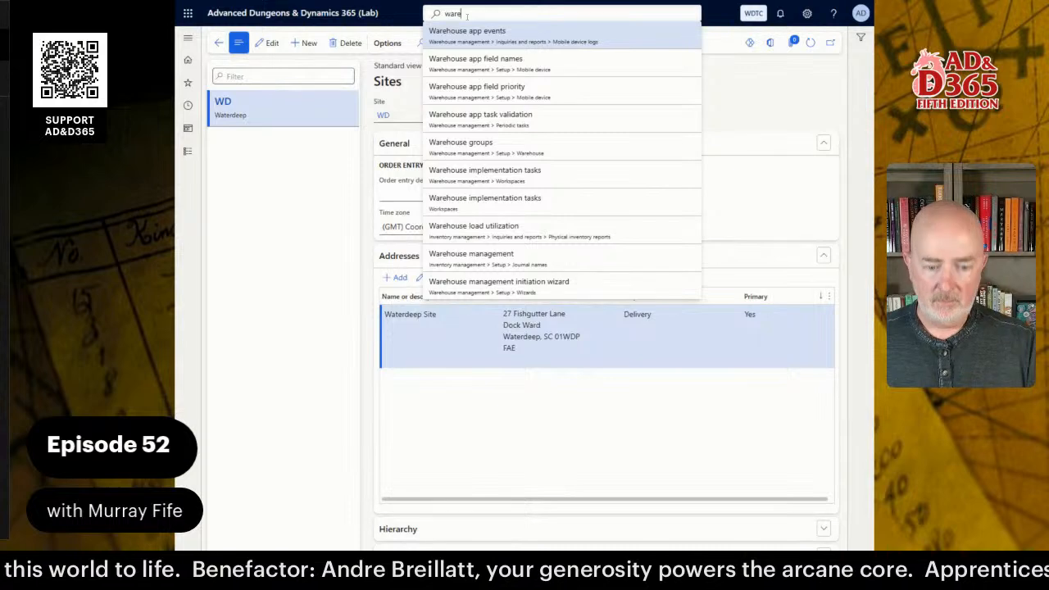
type("hous")
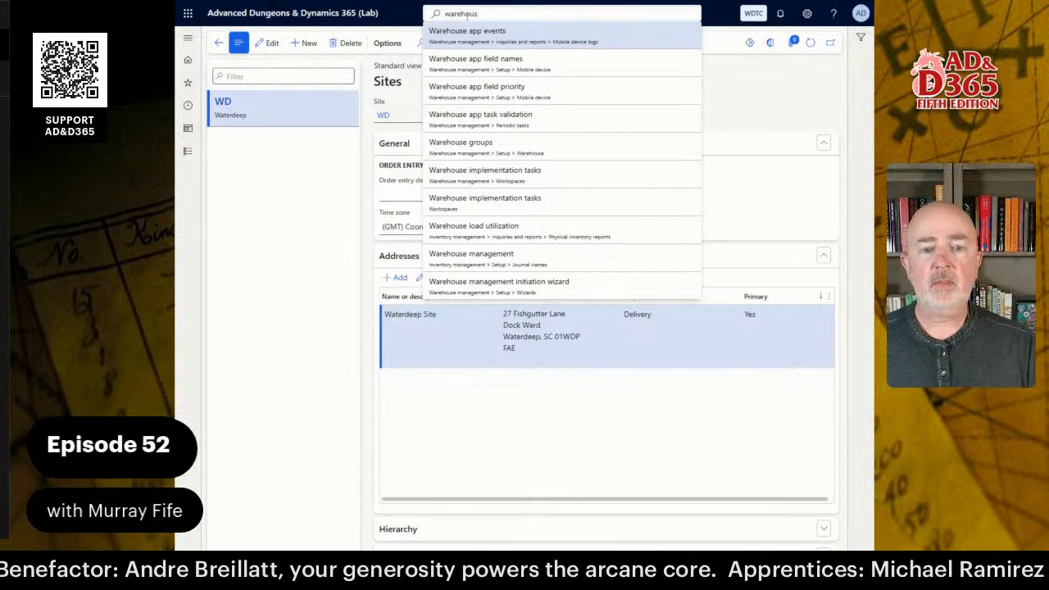
key("BackSpace")
key("BackSpace")
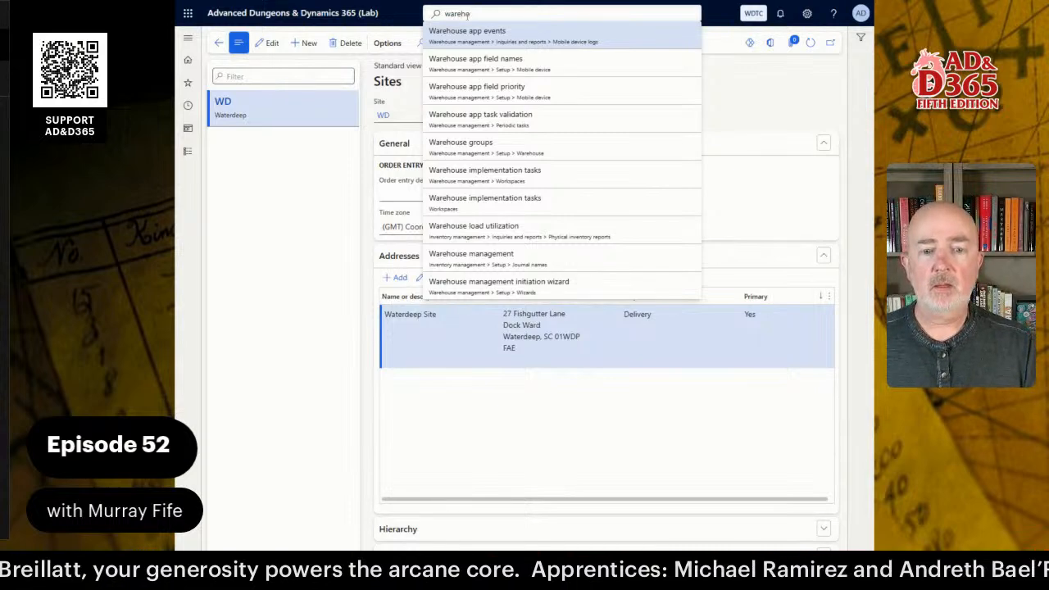
type("us")
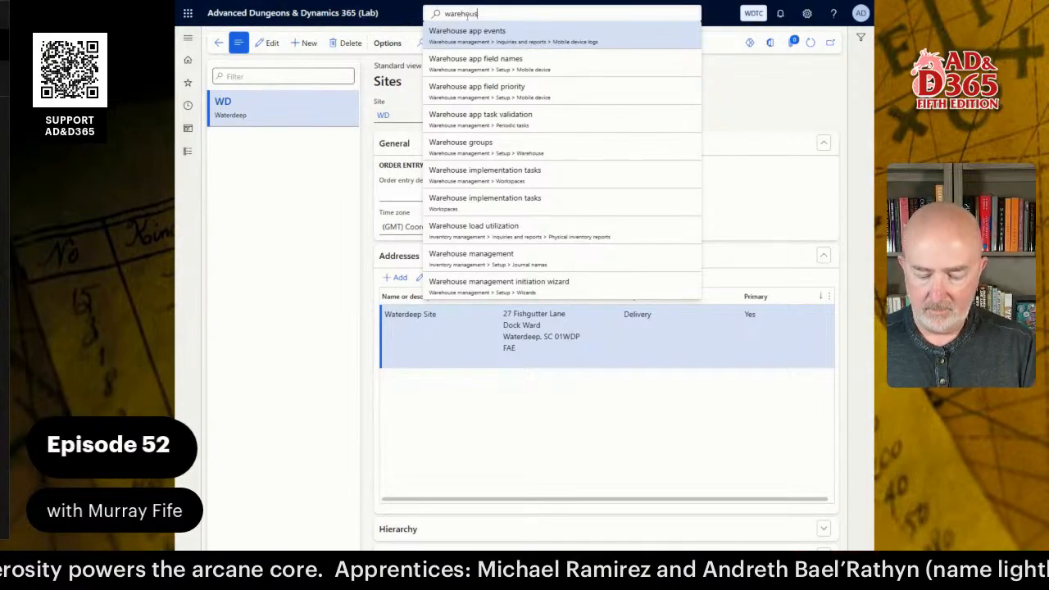
type("es")
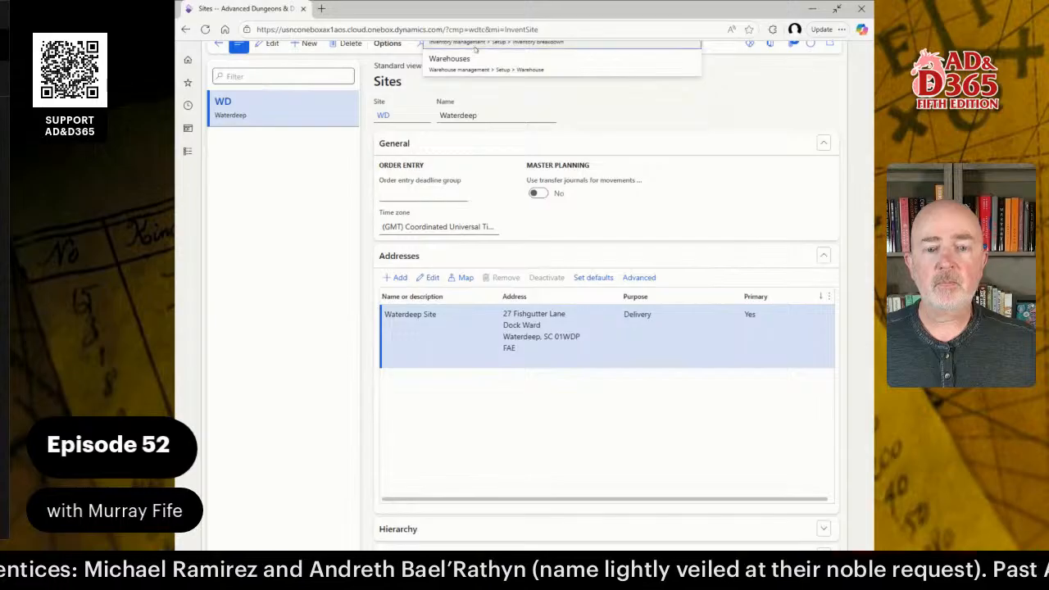
left_click(475, 49)
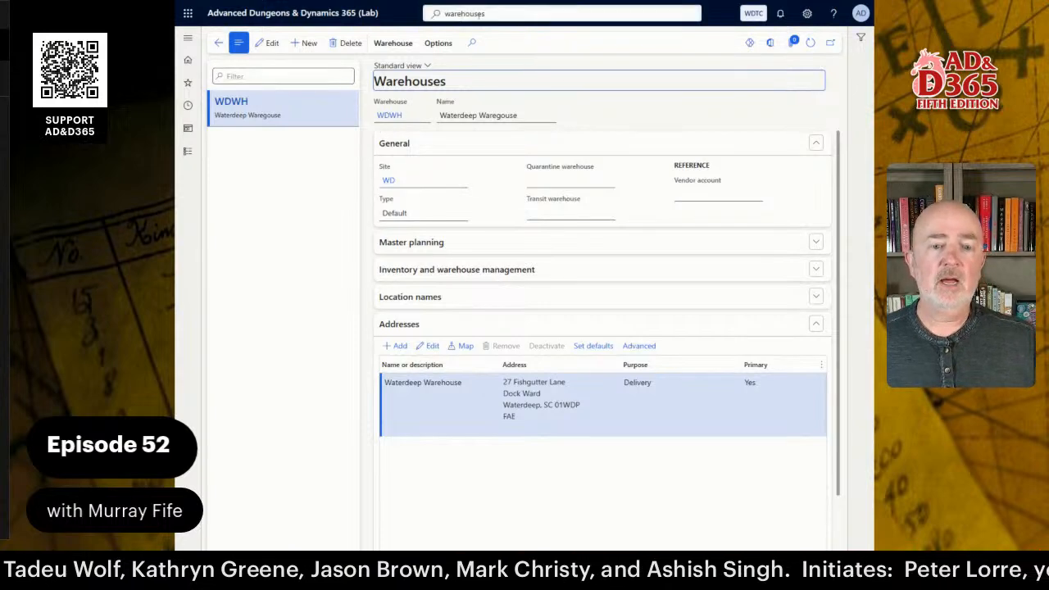
Open the Sites page again and try to delete the WD Waterdeep site
left_click(466, 14)
type("site")
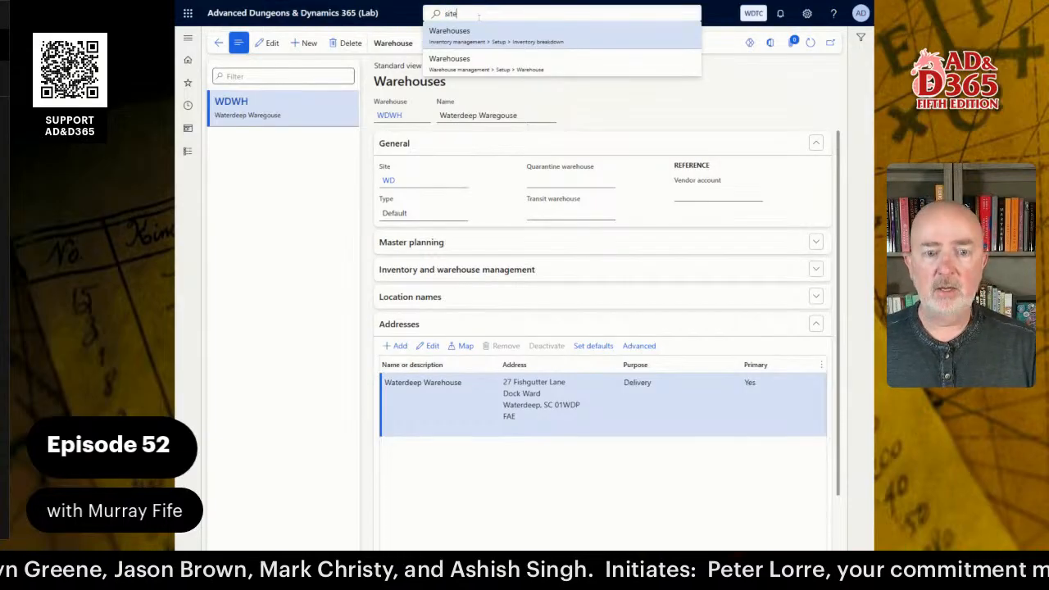
type("s")
key("Return")
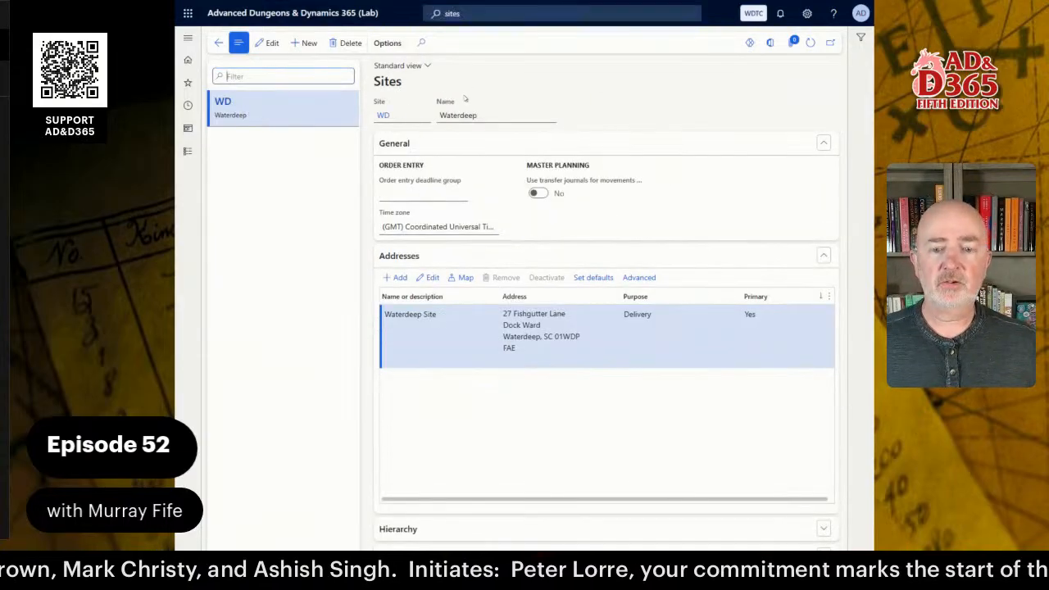
left_click(344, 45)
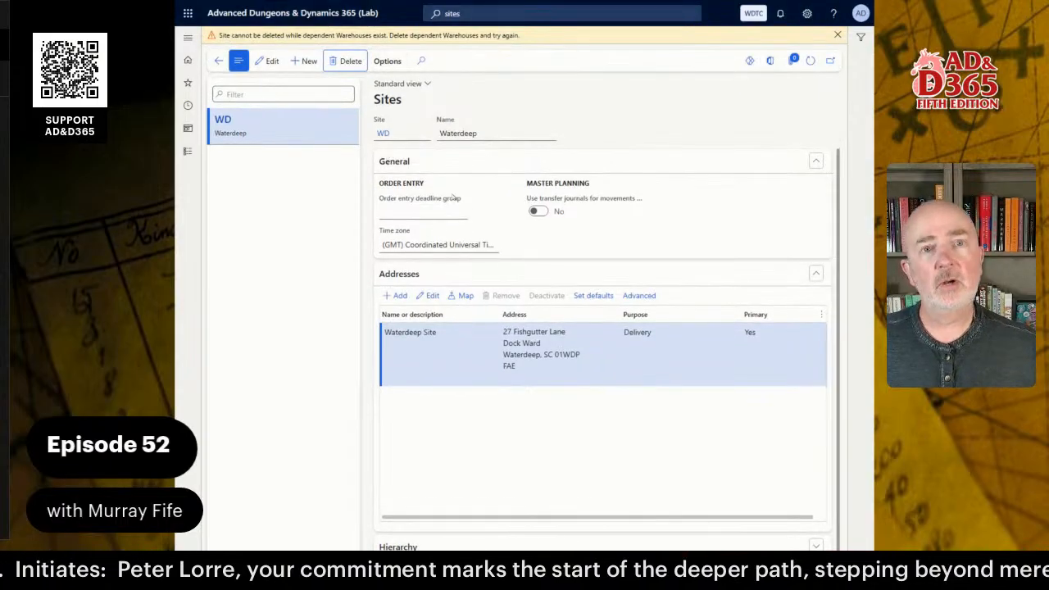
Expand the WD site's Hierarchy section and examine which warehouses depend on the site
left_click(422, 376)
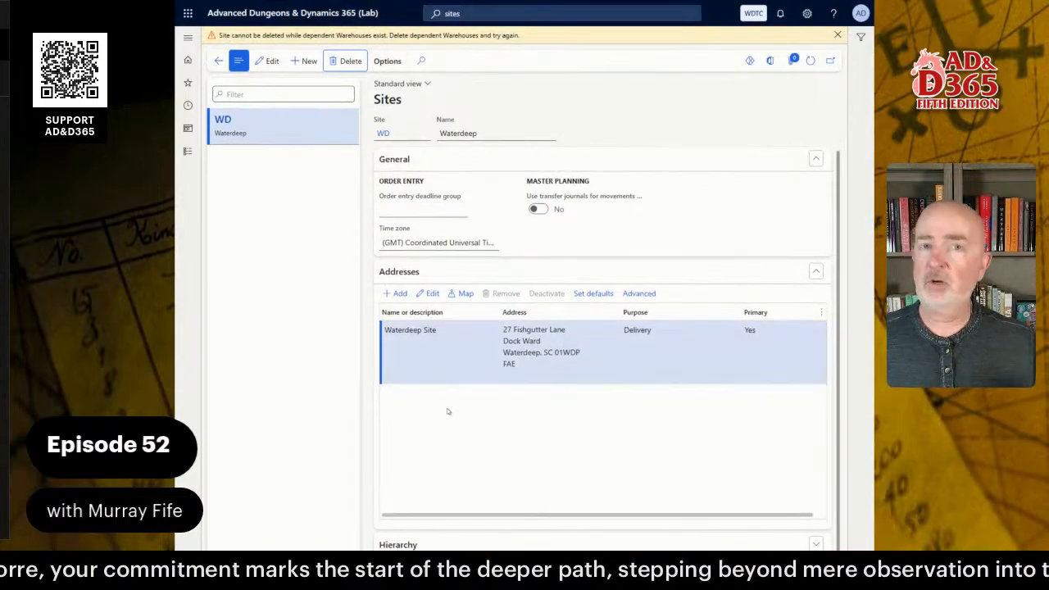
left_click(406, 544)
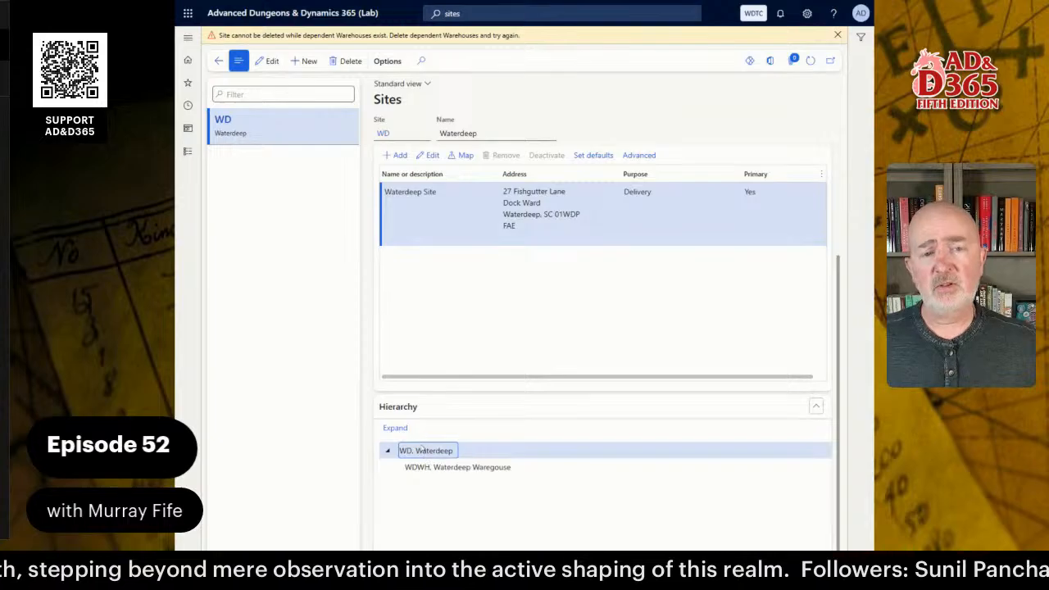
left_click(437, 468)
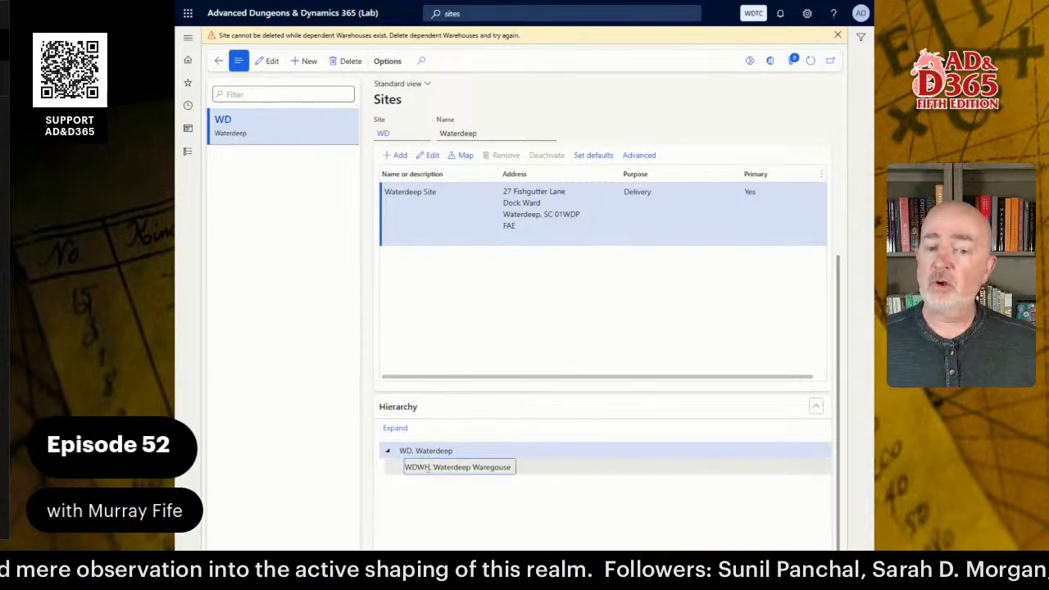
Open the Warehouses page and delete the WDWH warehouse record
left_click(474, 14)
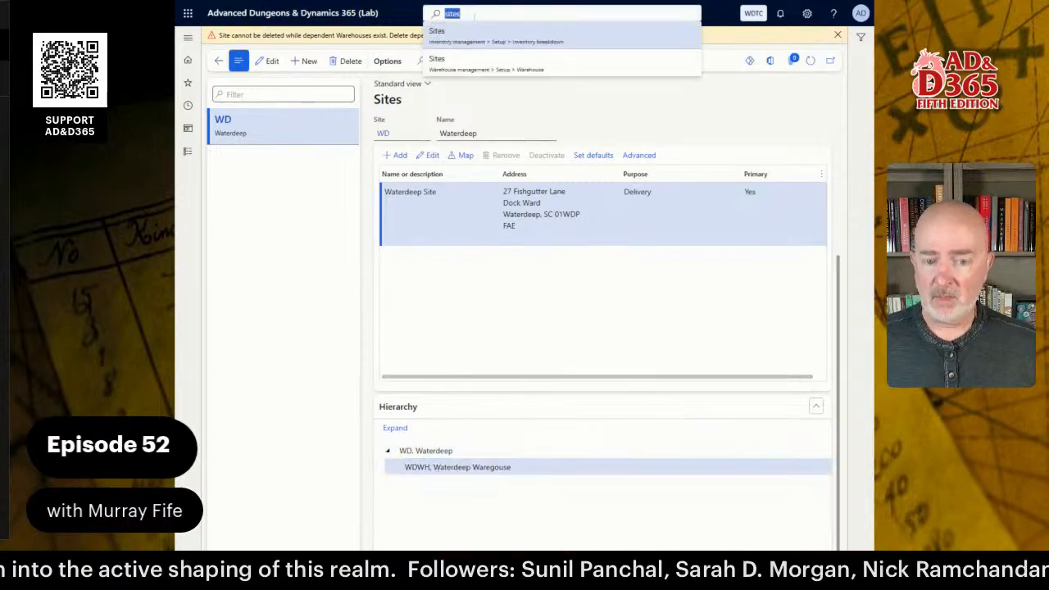
type("wareh")
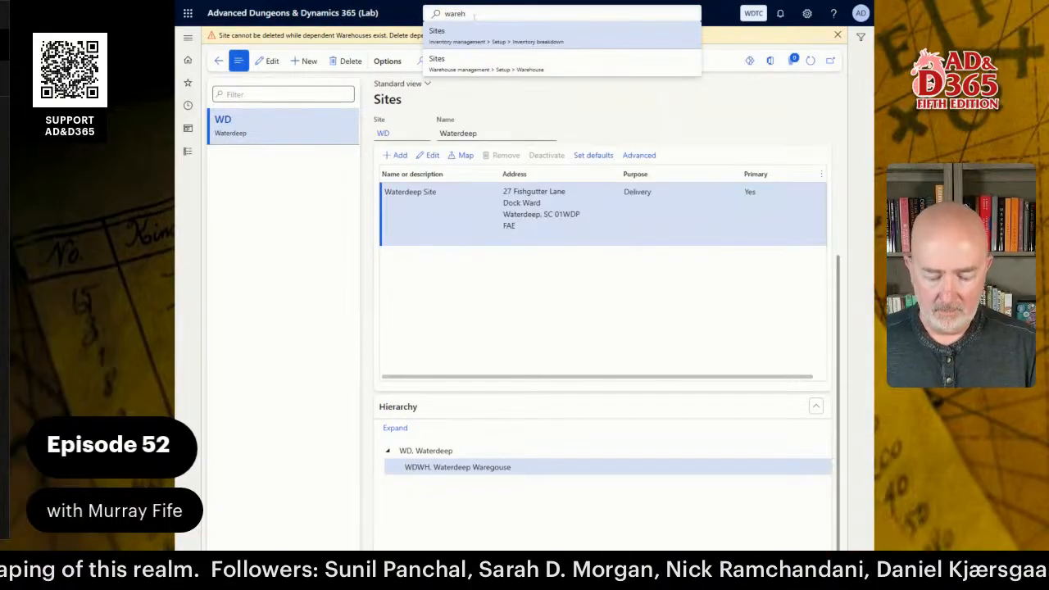
type("ouses")
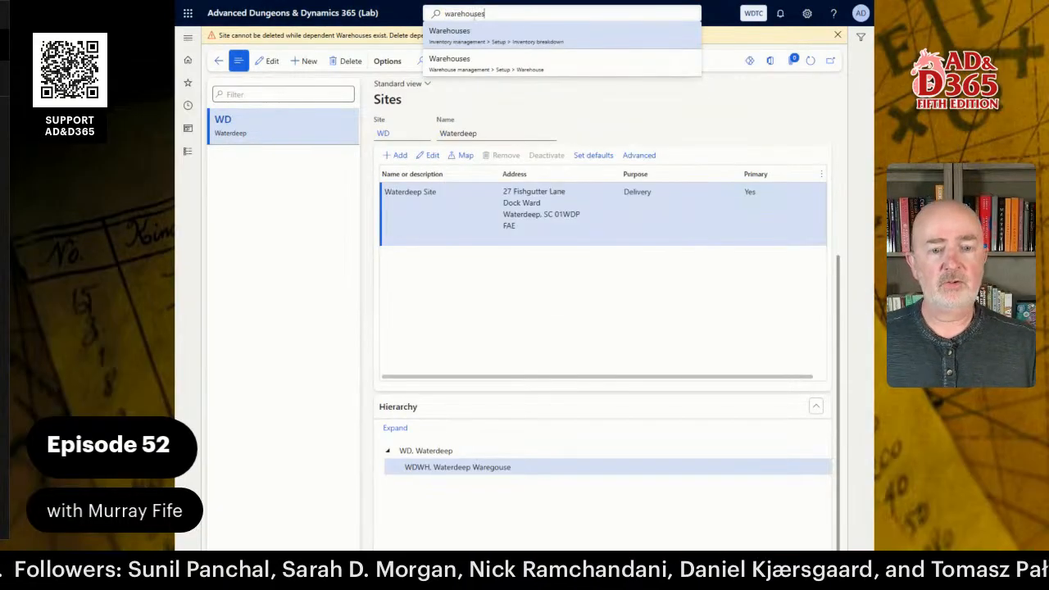
key("Return")
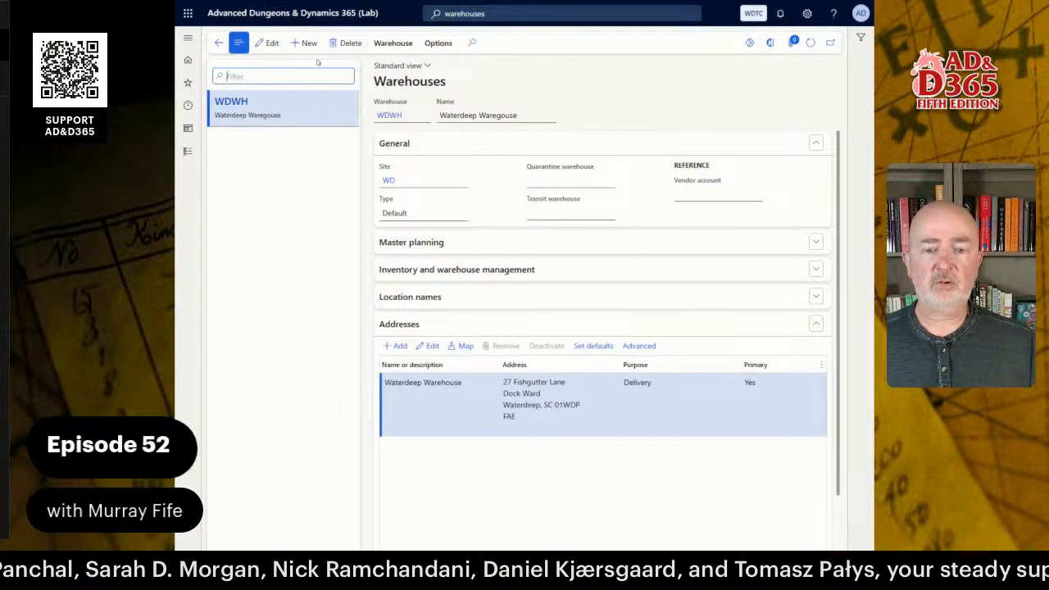
left_click(349, 43)
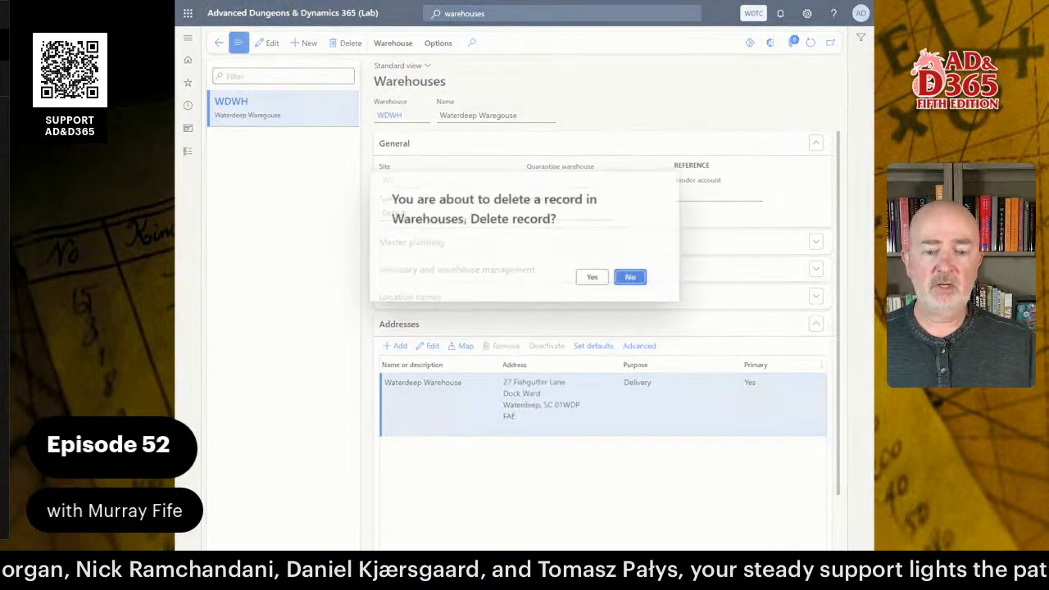
left_click(591, 277)
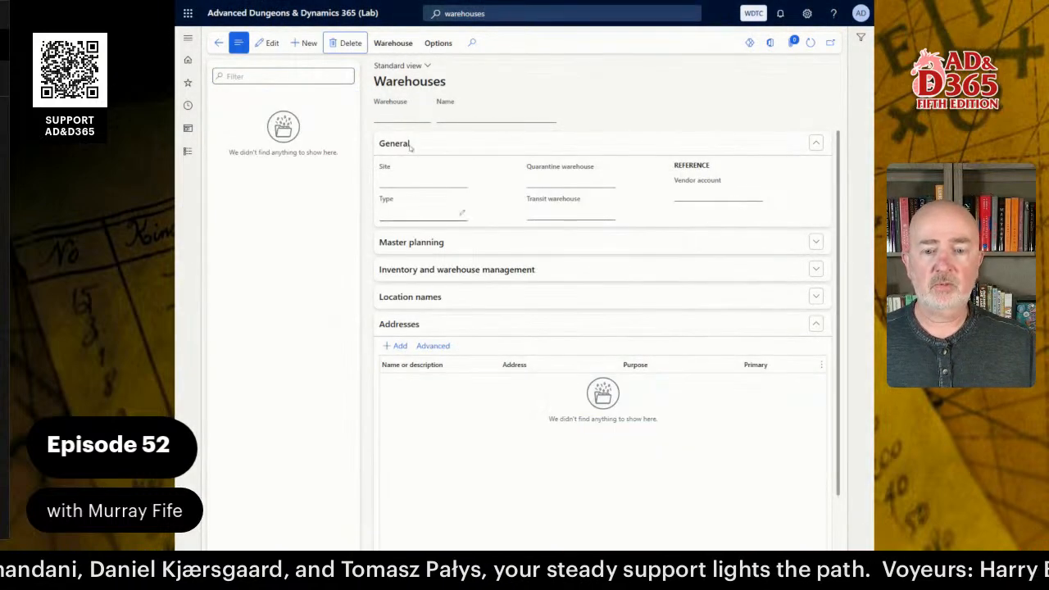
Open the Sites page and delete the WD Waterdeep site
left_click(463, 17)
type("s")
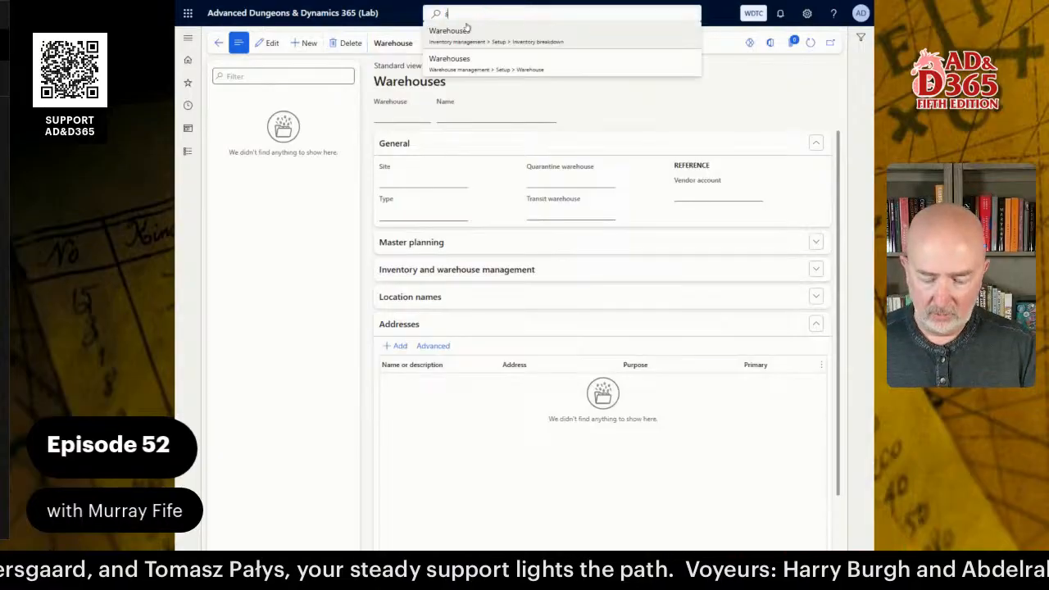
type("ites")
left_click(459, 31)
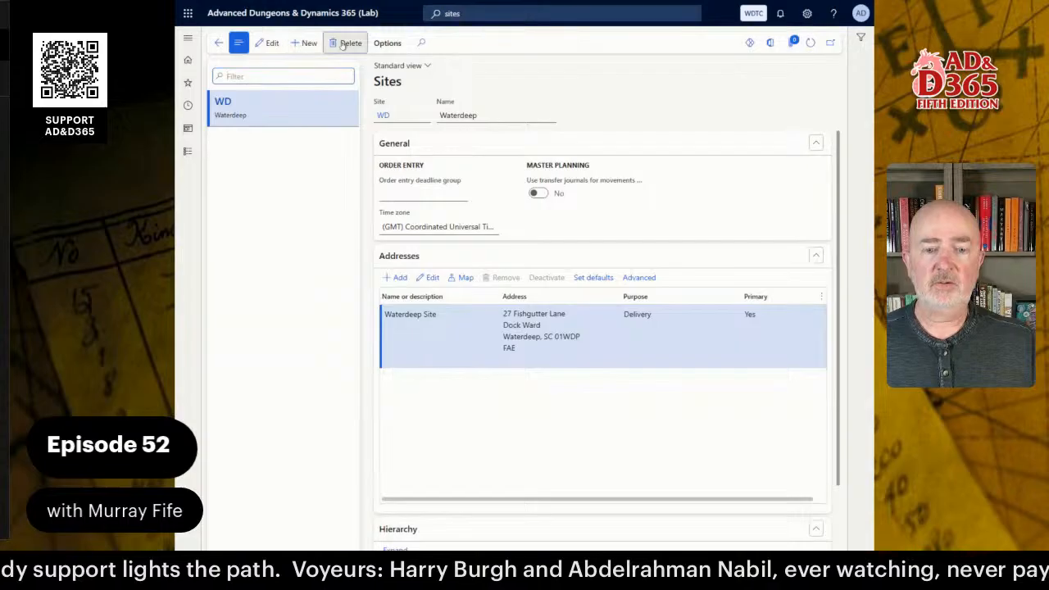
left_click(350, 42)
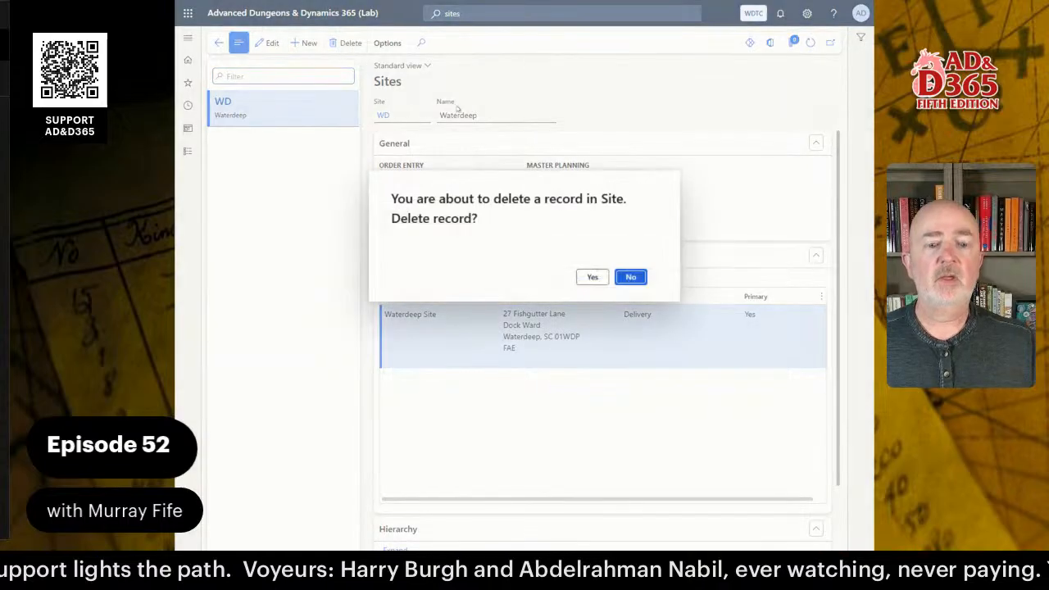
left_click(592, 276)
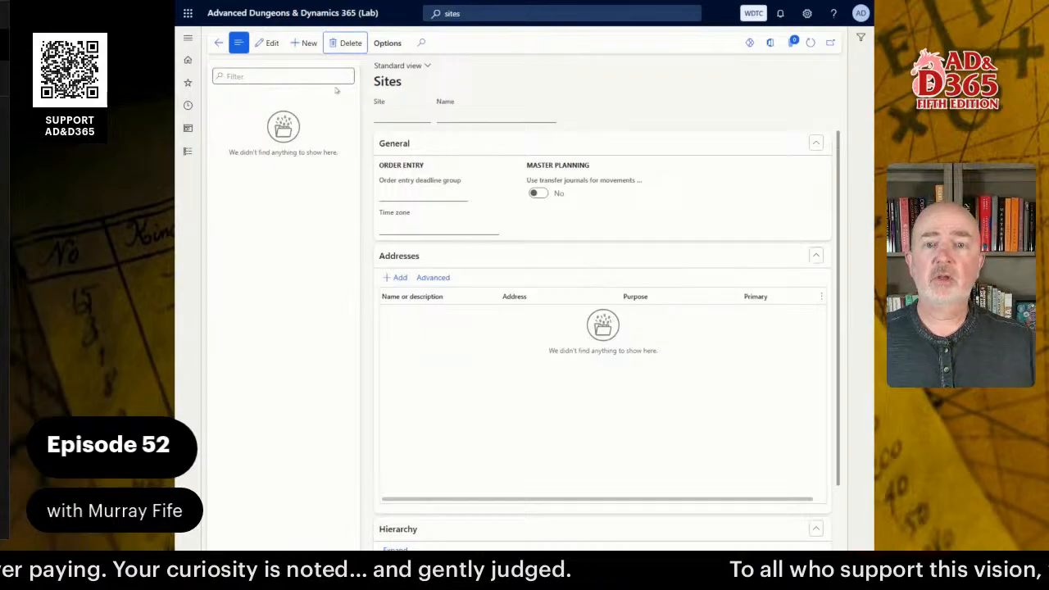
Create a new site with the ID WDP and the name Waterdeep
left_click(304, 43)
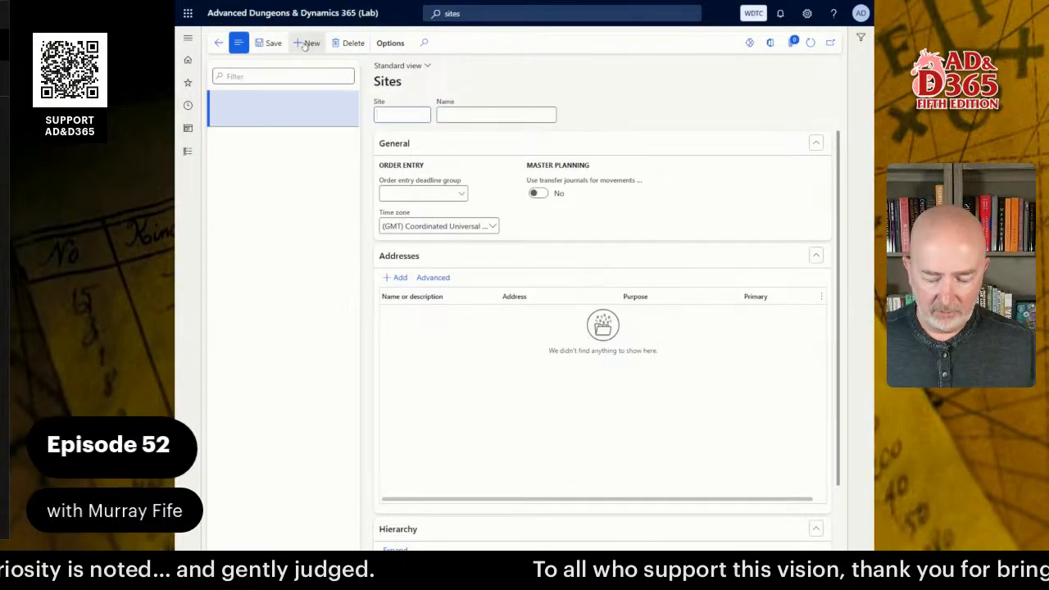
type("W")
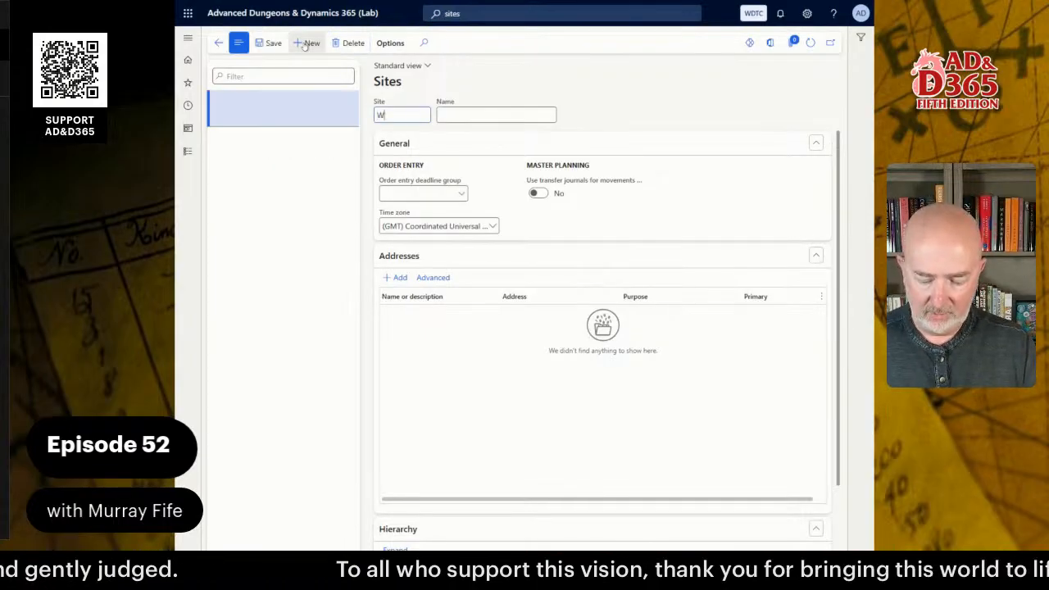
type("DP")
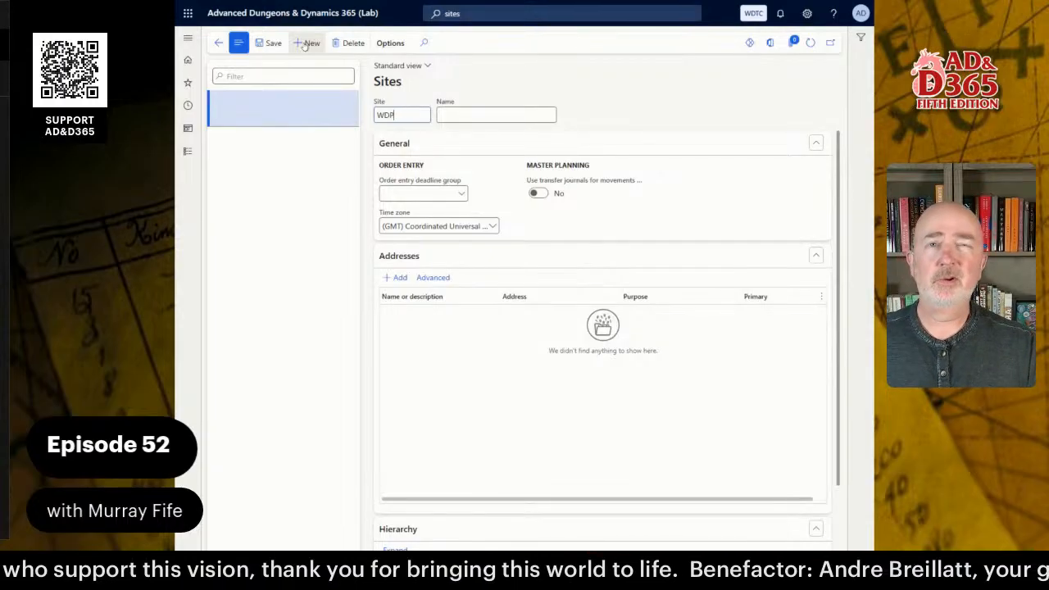
key("Tab")
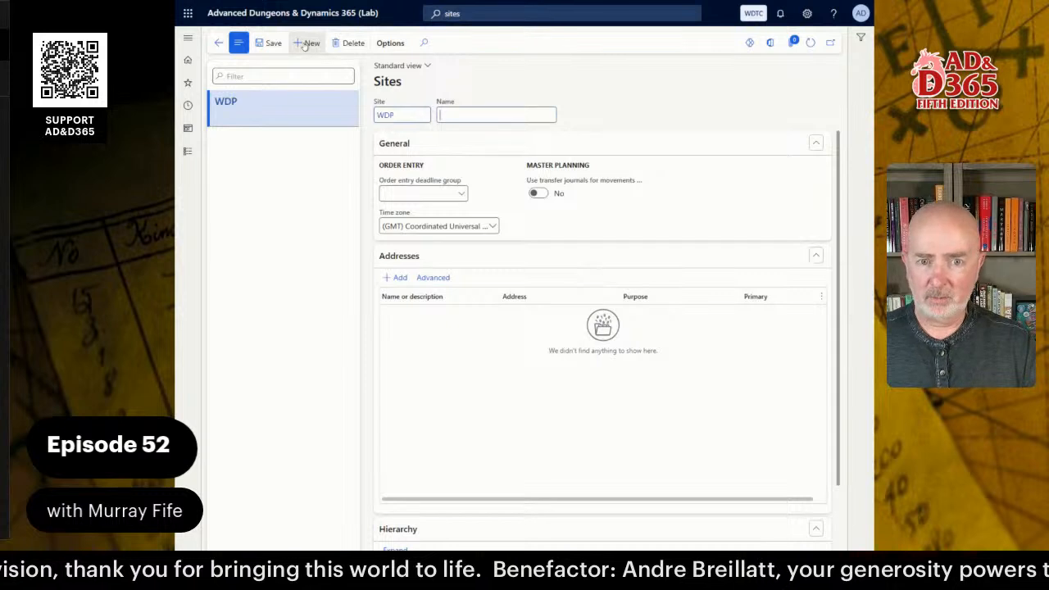
type("Wat")
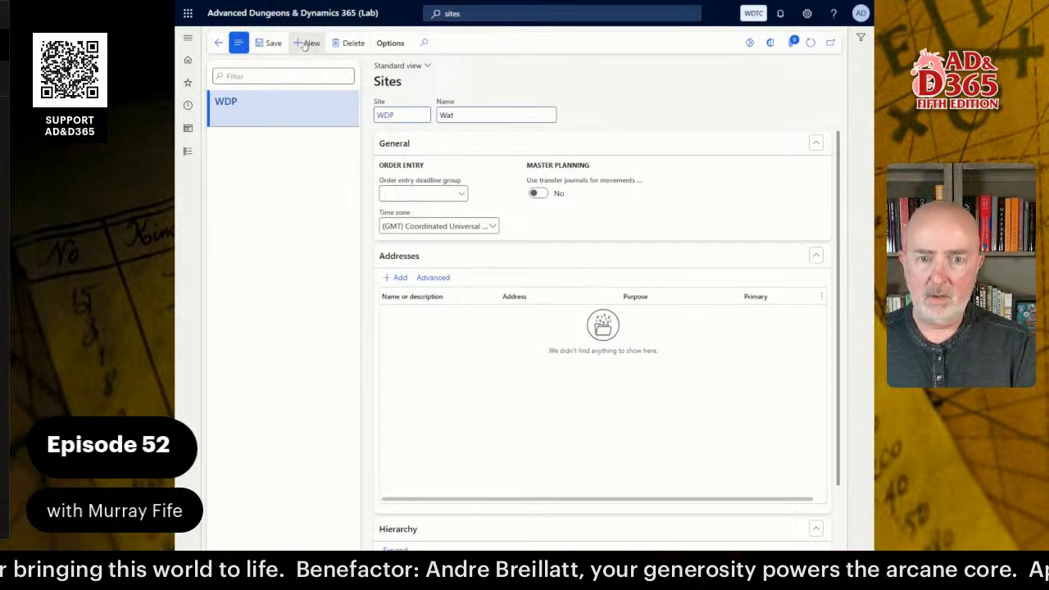
type("erdeep")
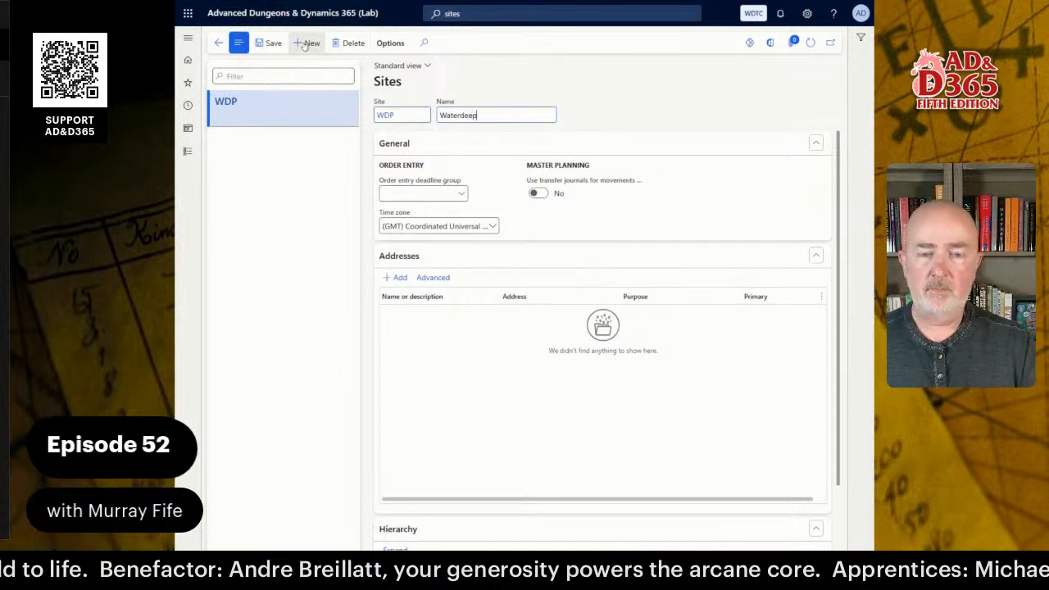
key("Tab")
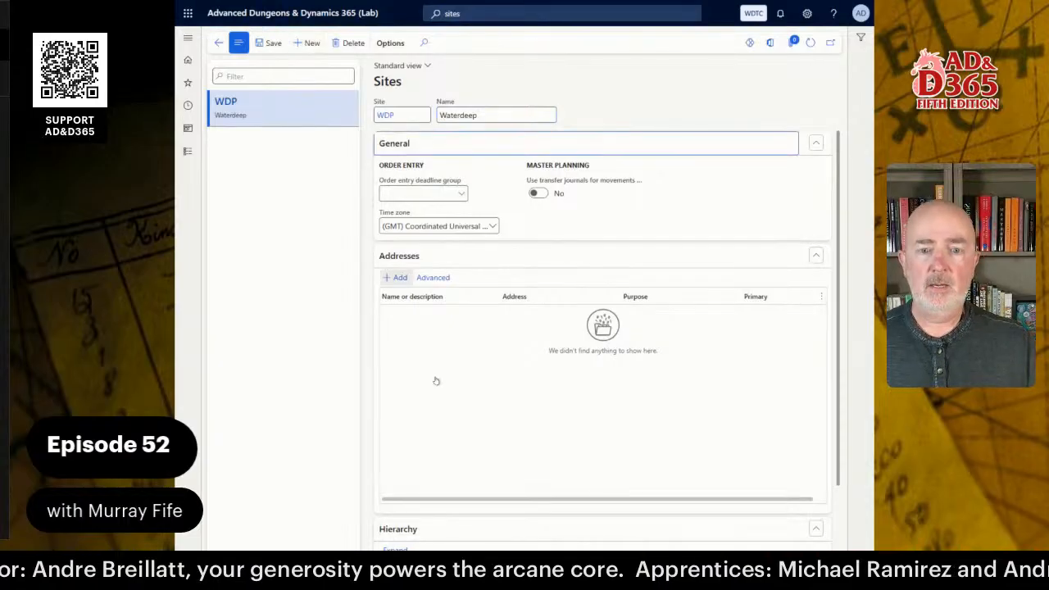
Add a new address to the WDP site and name it Waterdeep Site
left_click(400, 281)
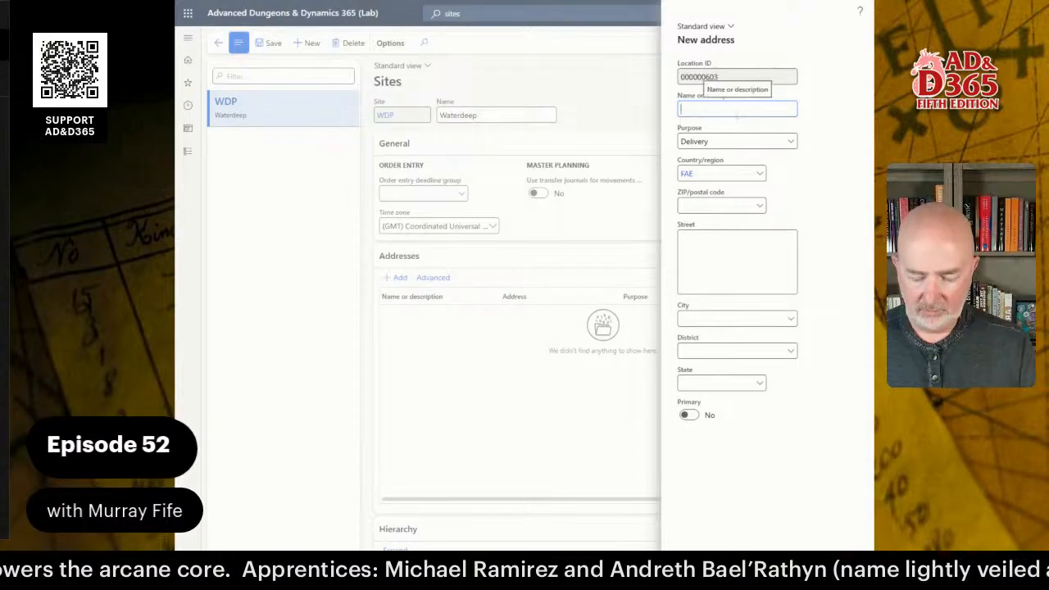
type("Watre")
type("pe")
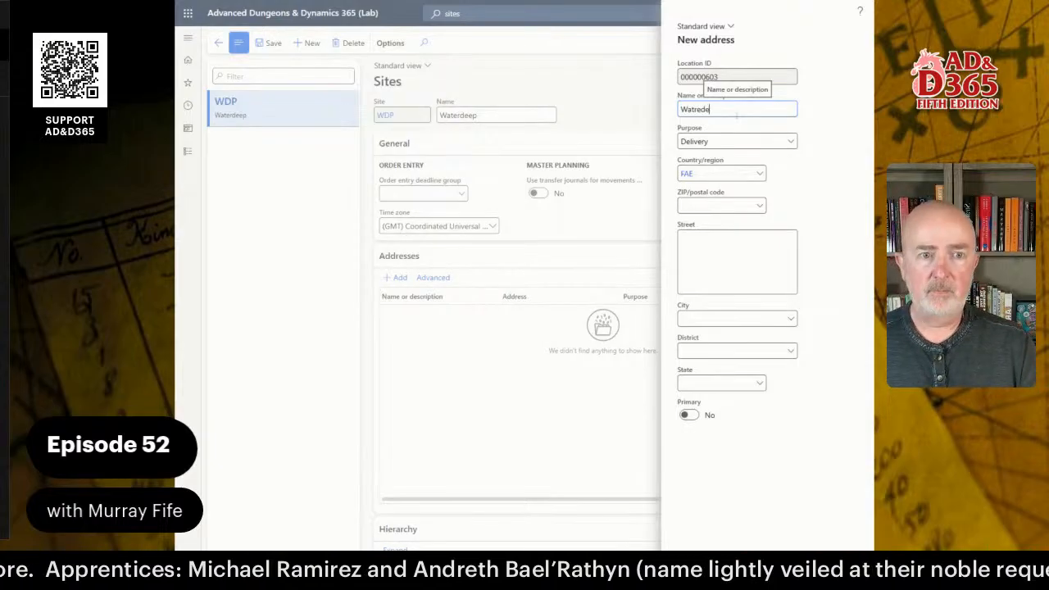
type("ep")
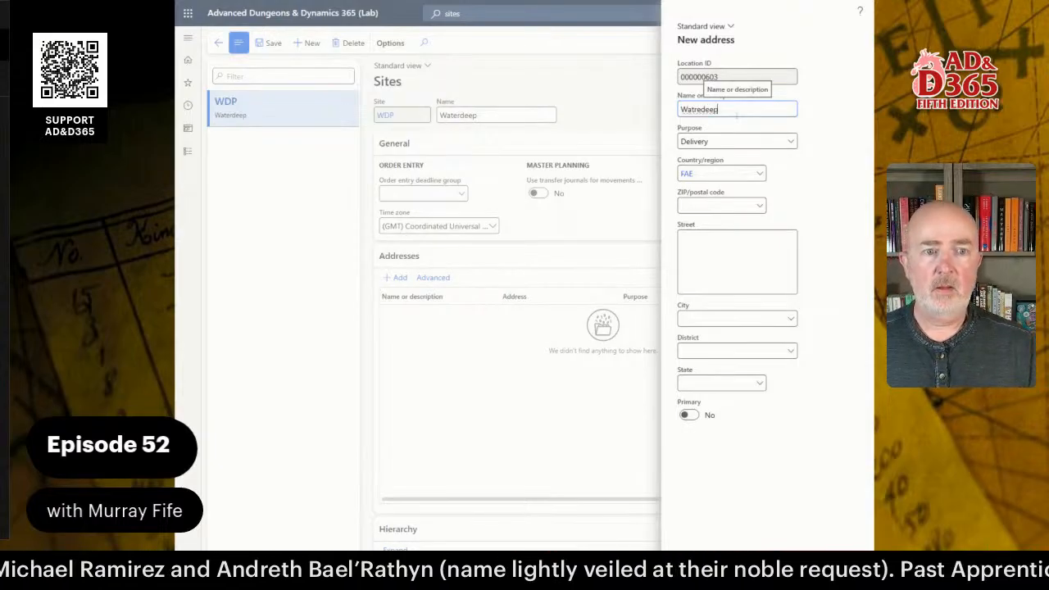
key("ctrl+a")
type("Waterdeep ")
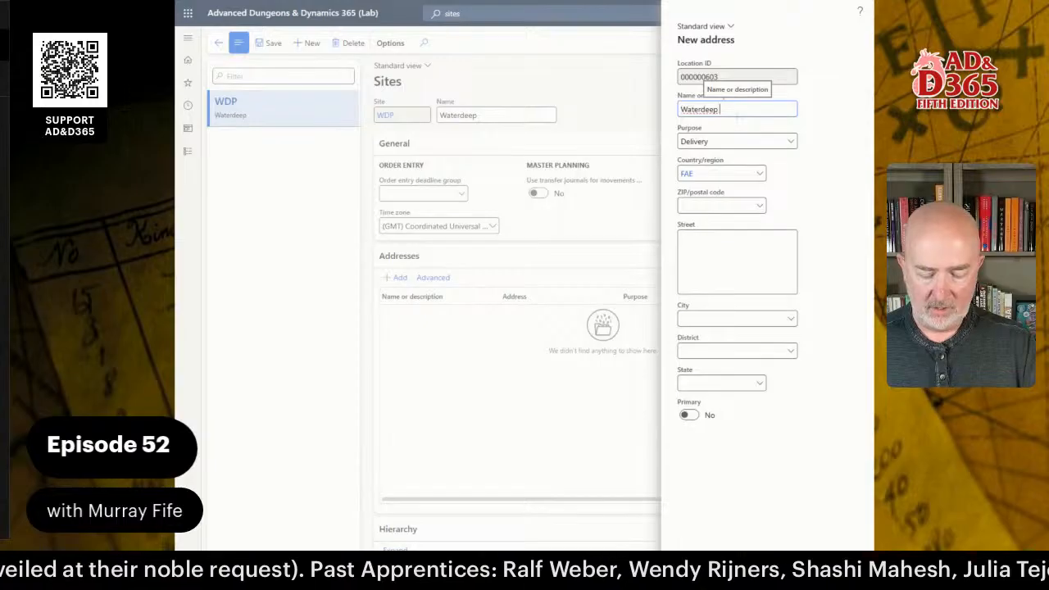
type("Site")
key("Tab")
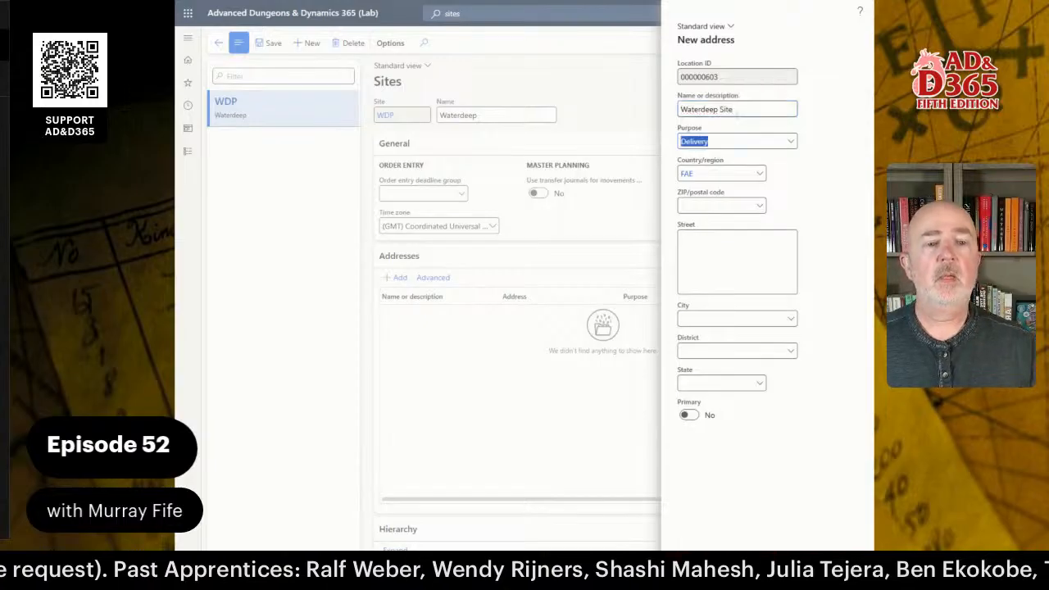
Look up and select the site's ZIP/postal code for Waterdeep in the new address
left_click(724, 203)
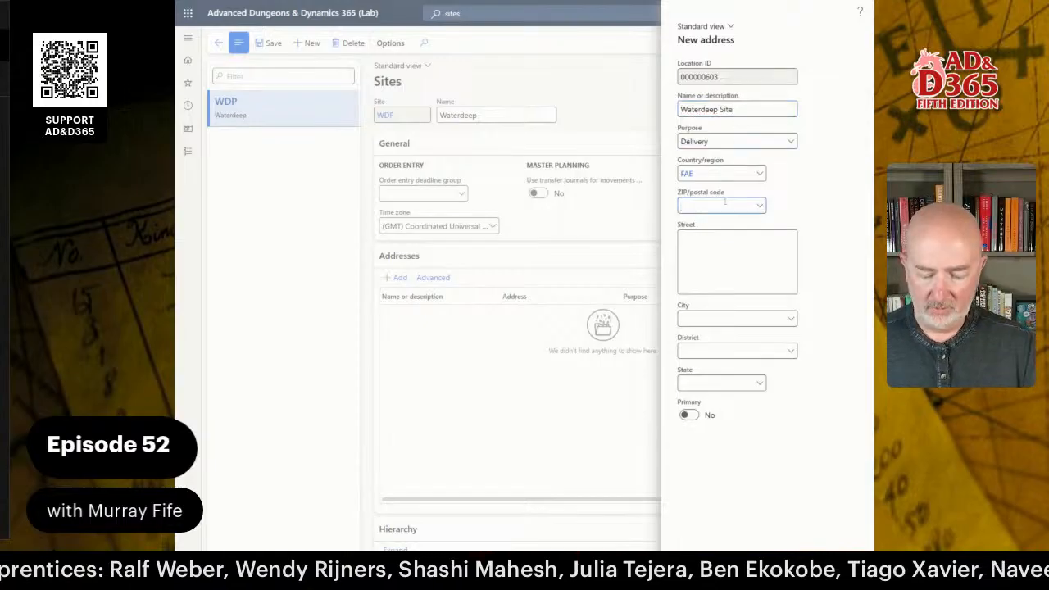
type("WDP")
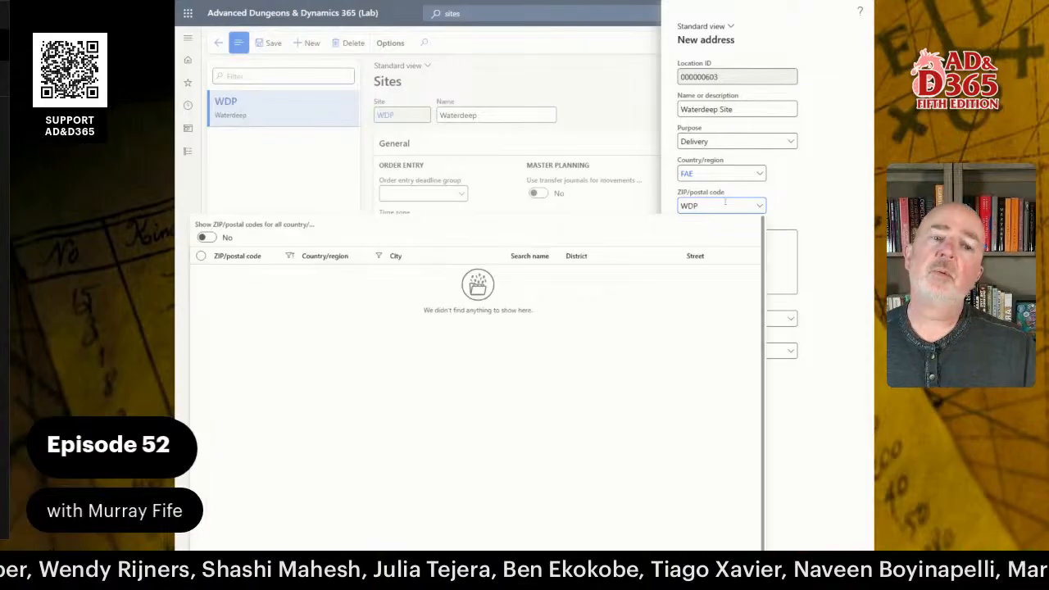
key("BackSpace")
key("BackSpace")
key("BackSpace")
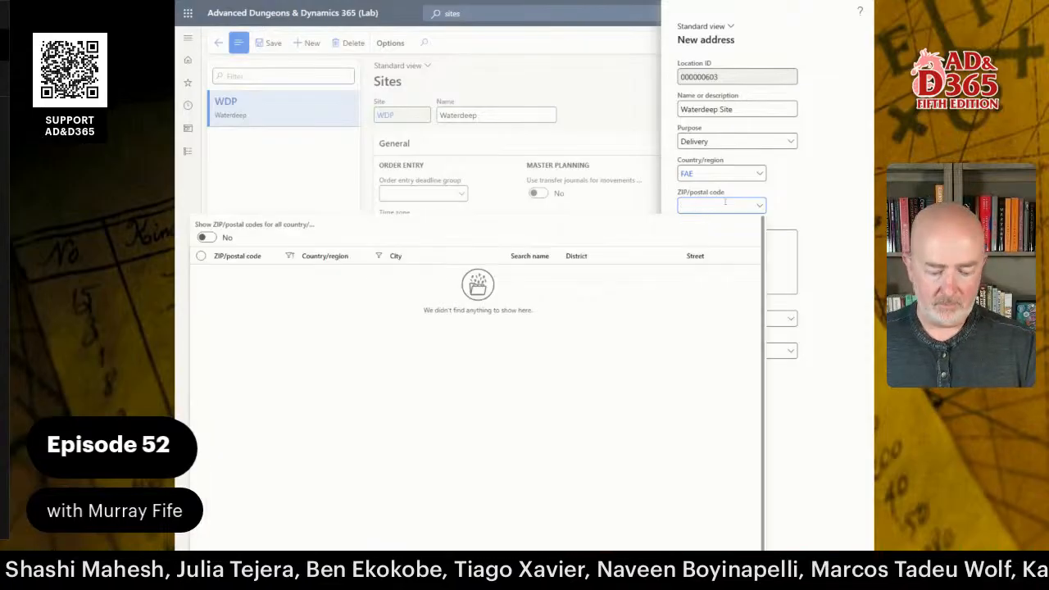
type("01WDP")
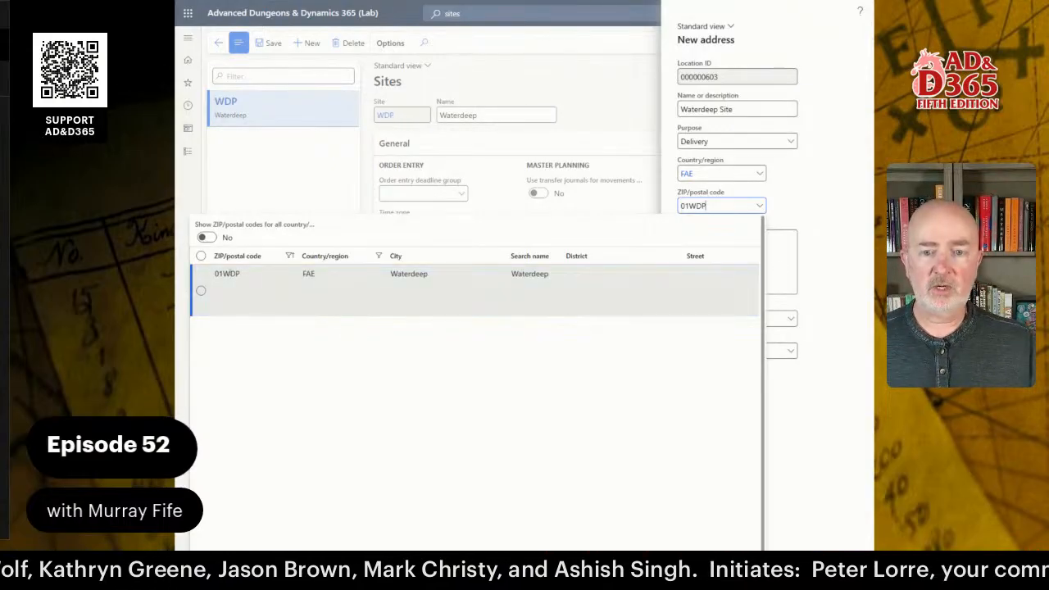
left_click(234, 272)
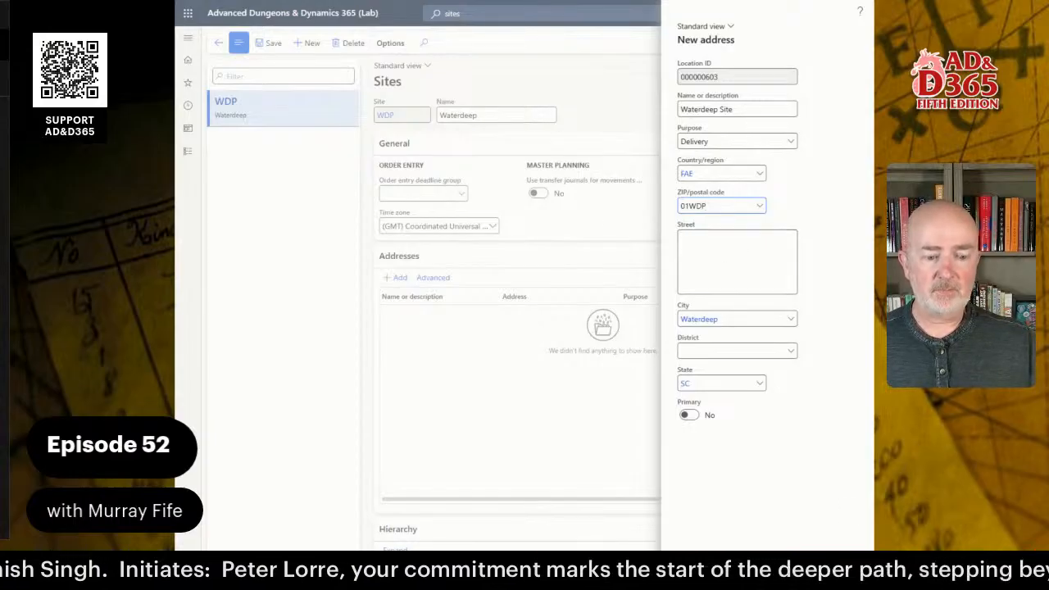
Fill in the site address's street and district, make it the primary address, and save it
left_click(702, 255)
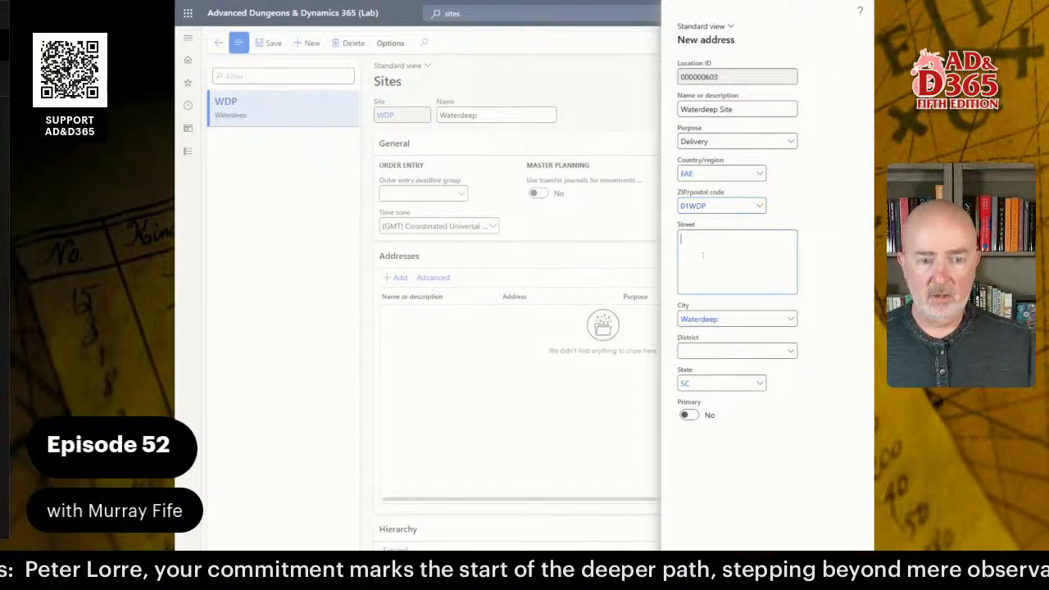
type("27 Fishgutter Lane")
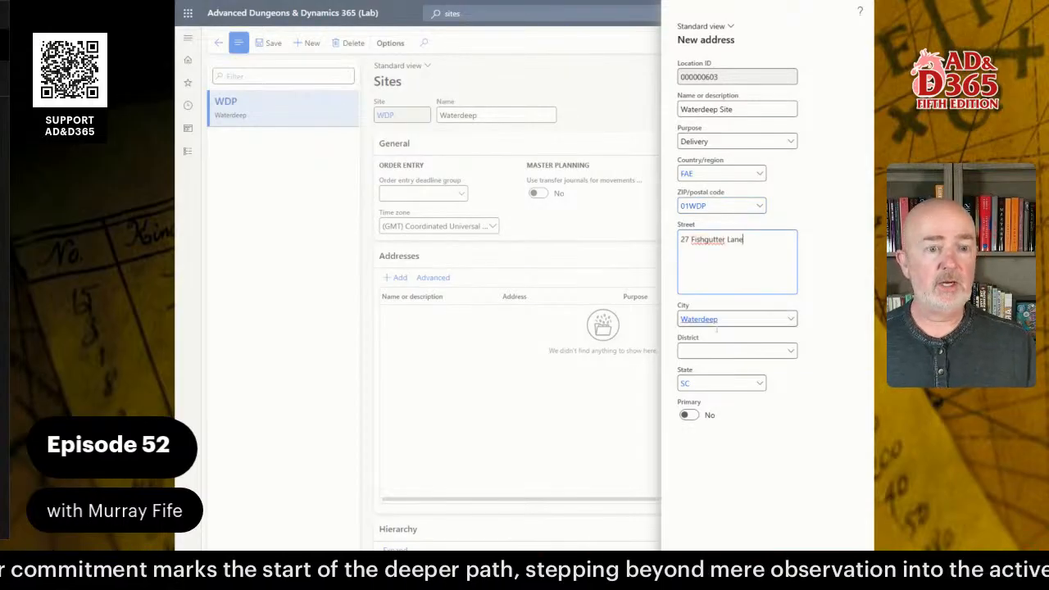
left_click(714, 353)
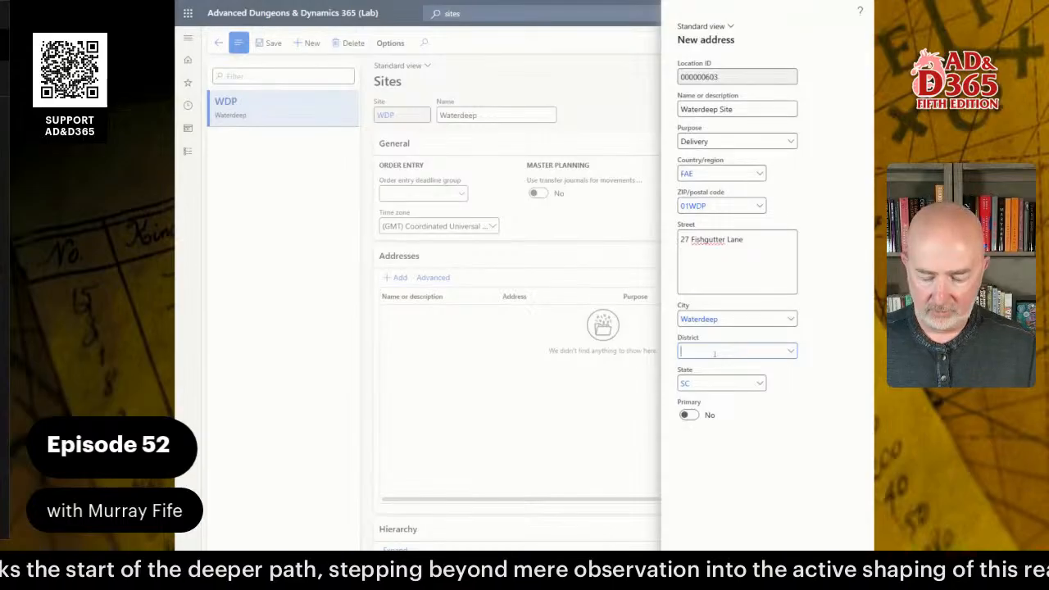
type("do")
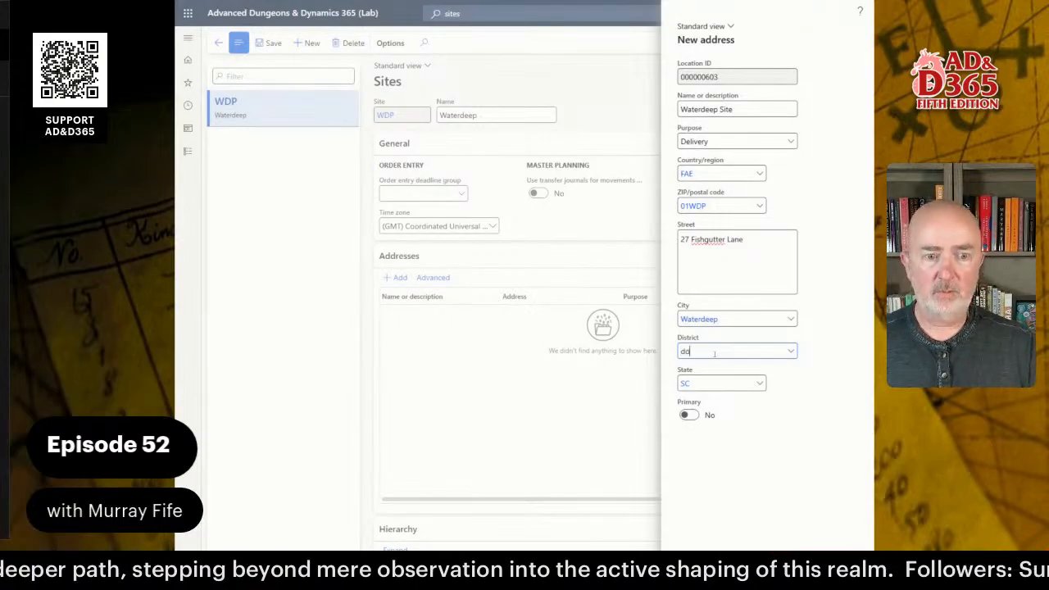
left_click(727, 385)
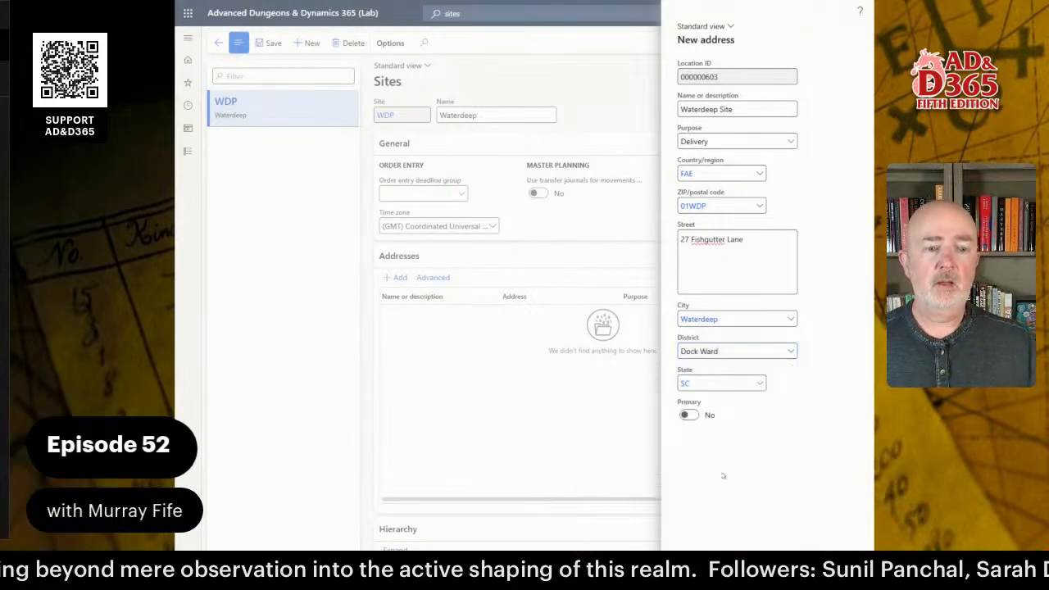
left_click(685, 414)
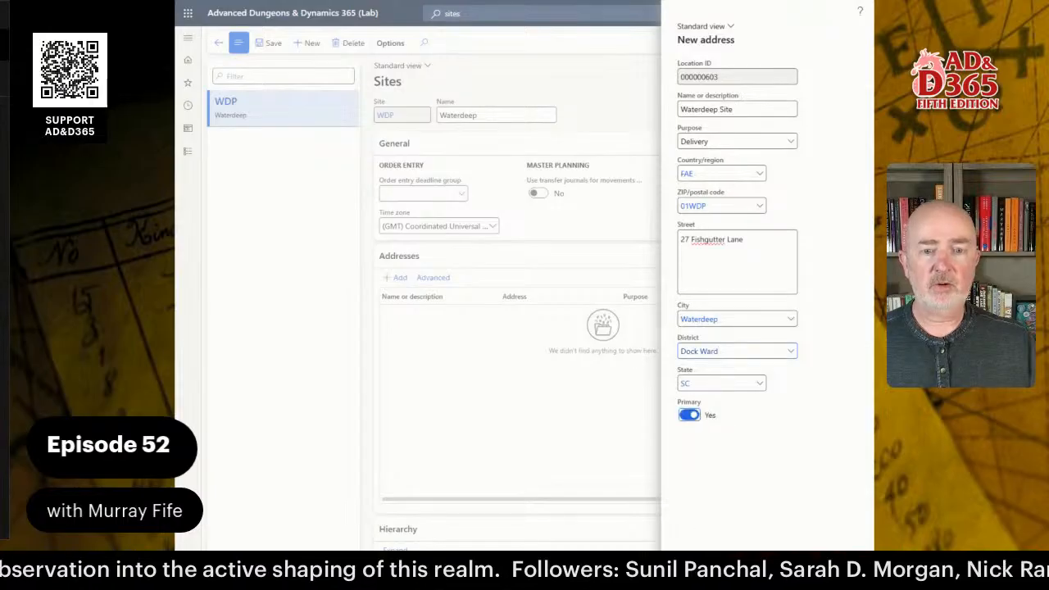
left_click(692, 532)
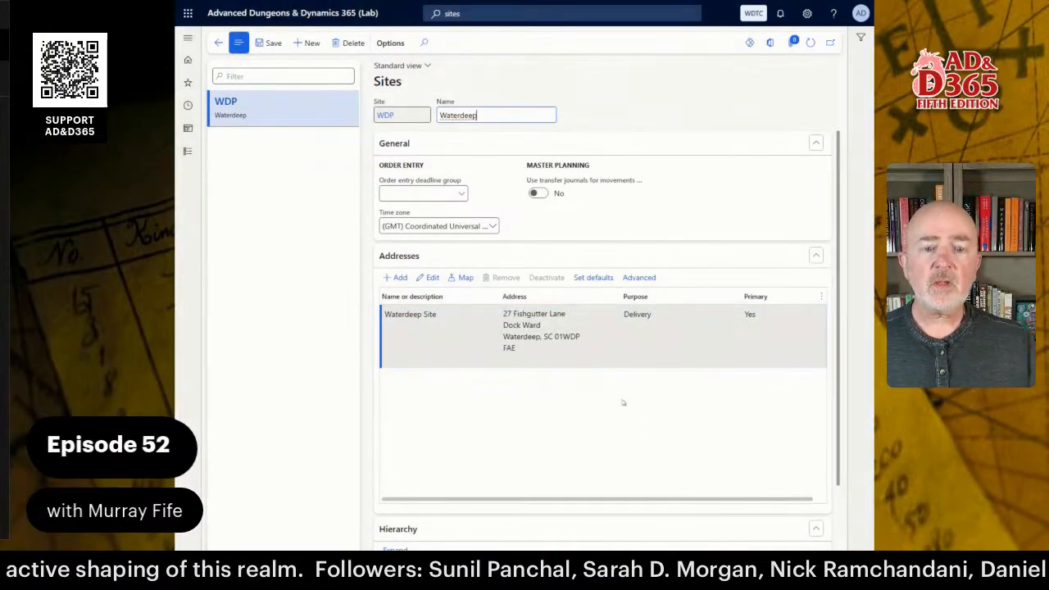
Refresh the WDP site record to check its hierarchy, and open the Warehouses page
scroll(527, 330, "down", 3)
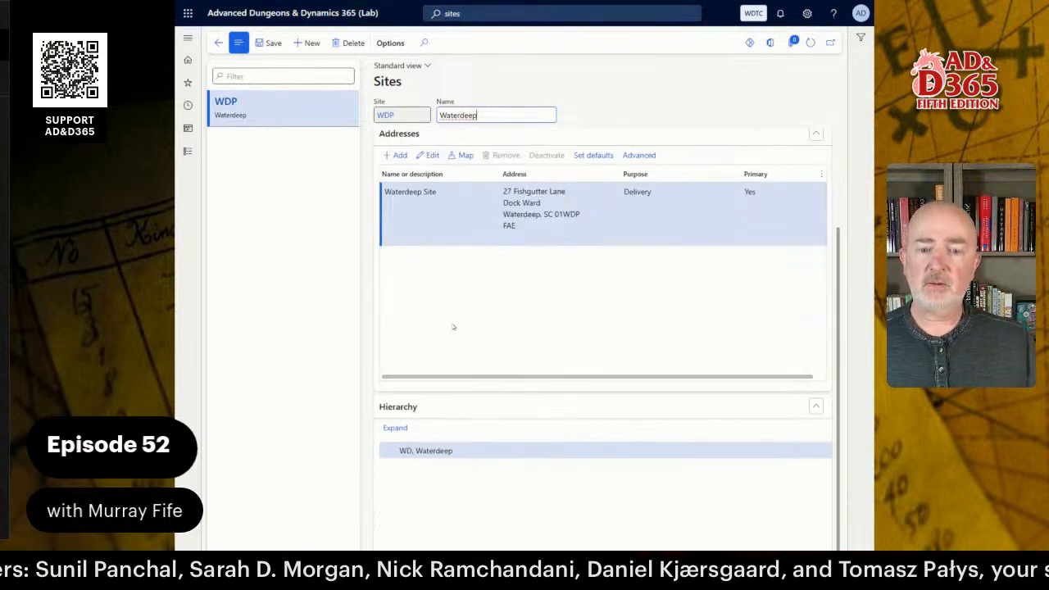
left_click(812, 47)
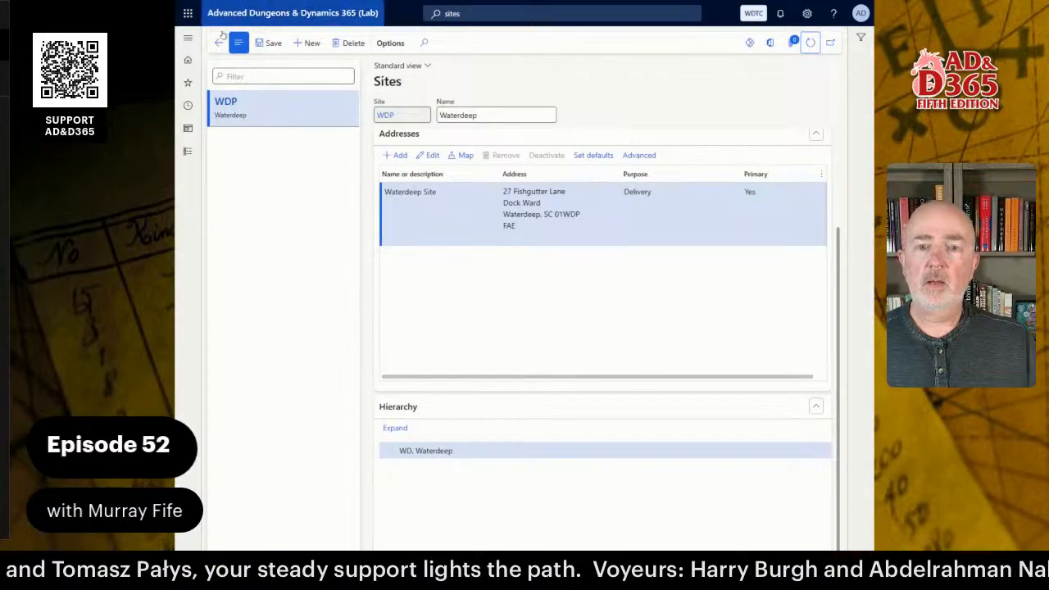
left_click(482, 15)
type("w")
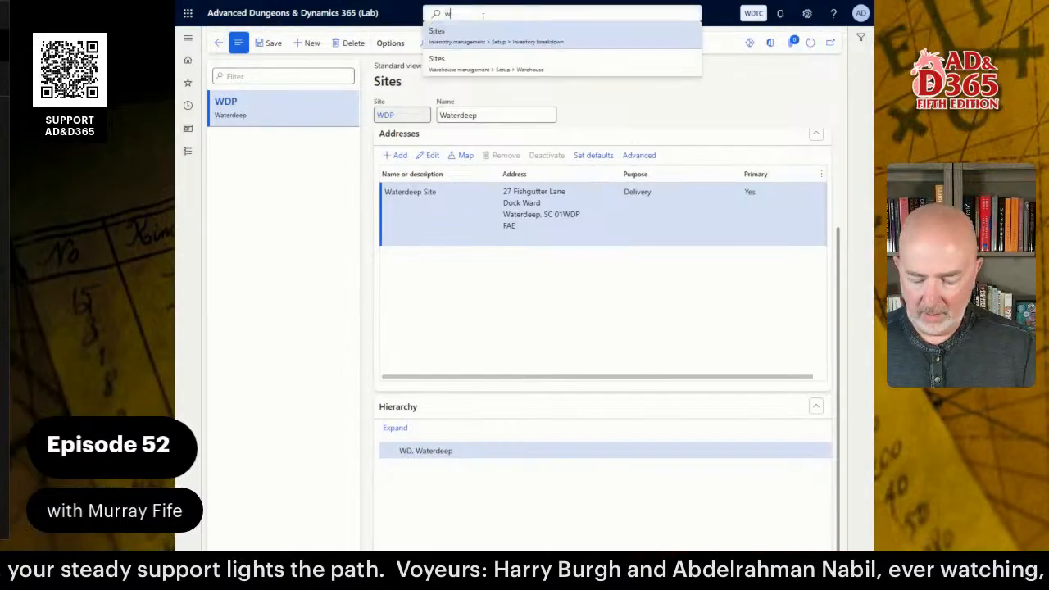
type("arehouses")
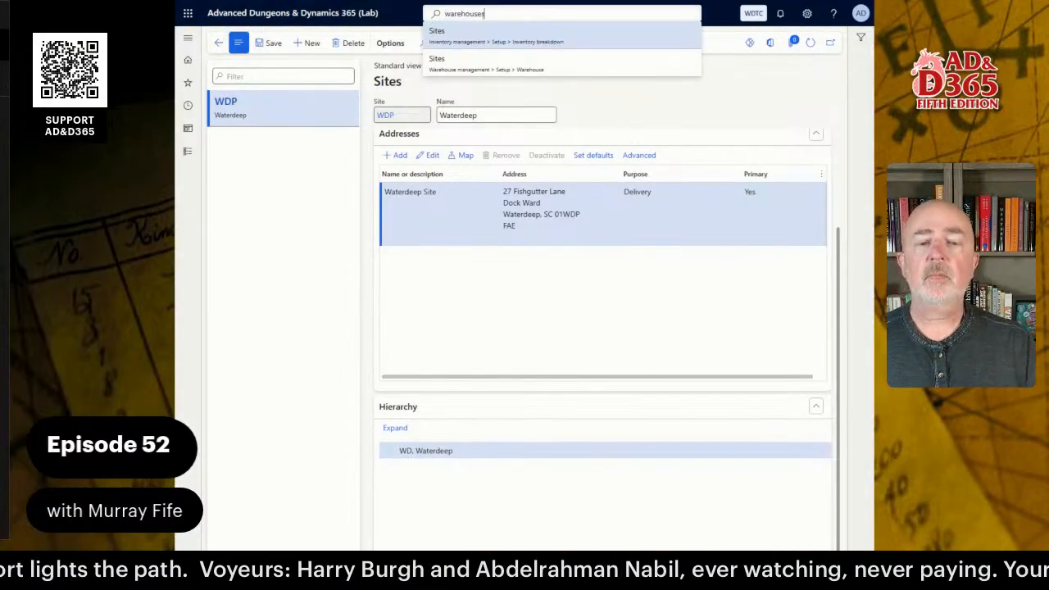
key("Return")
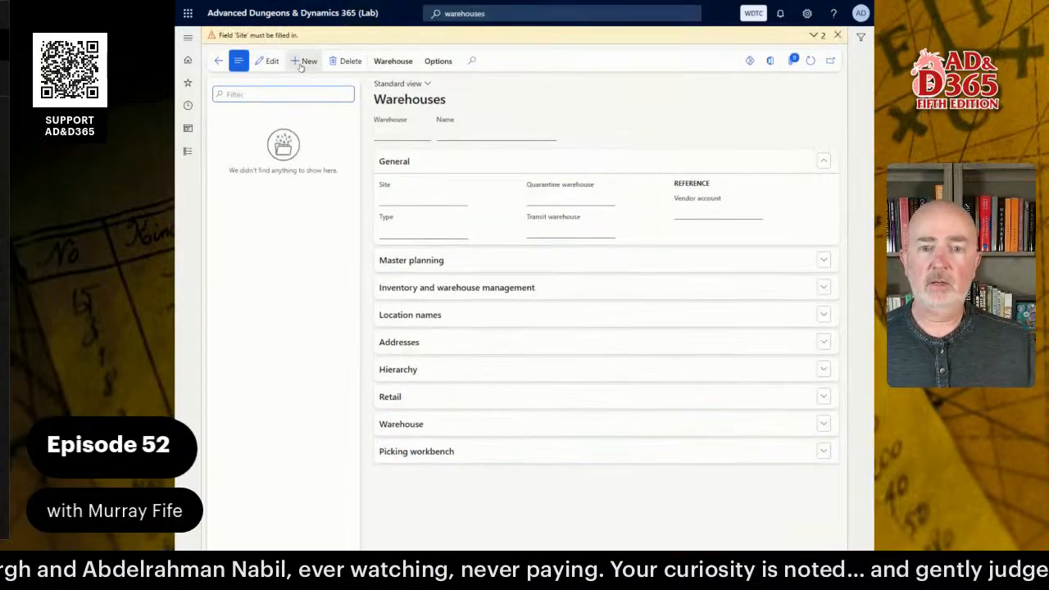
Create a new warehouse record with the warehouse code WDPWH
left_click(301, 62)
left_click(393, 116)
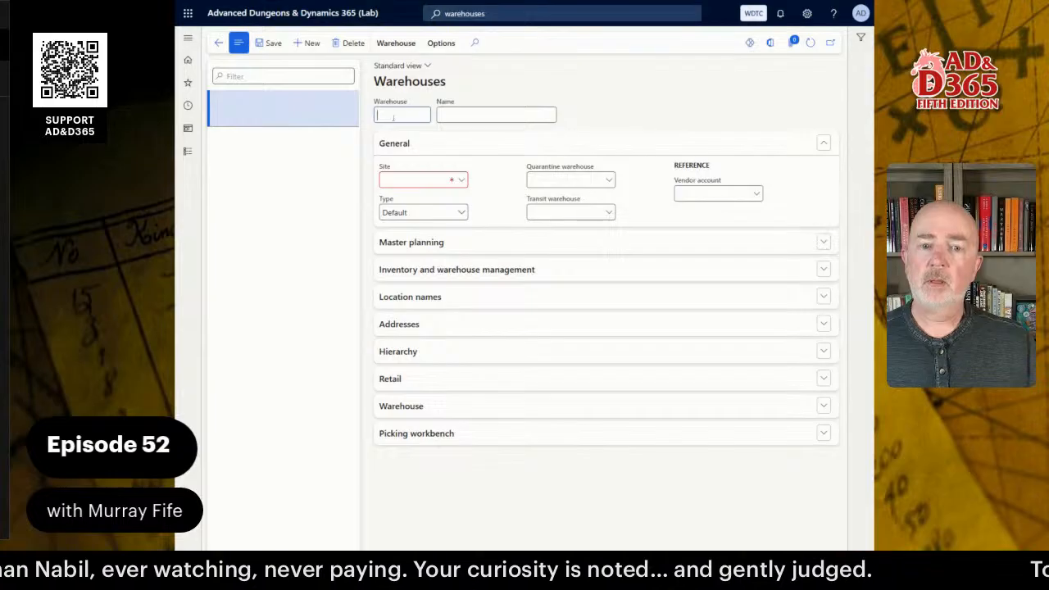
type("WDP")
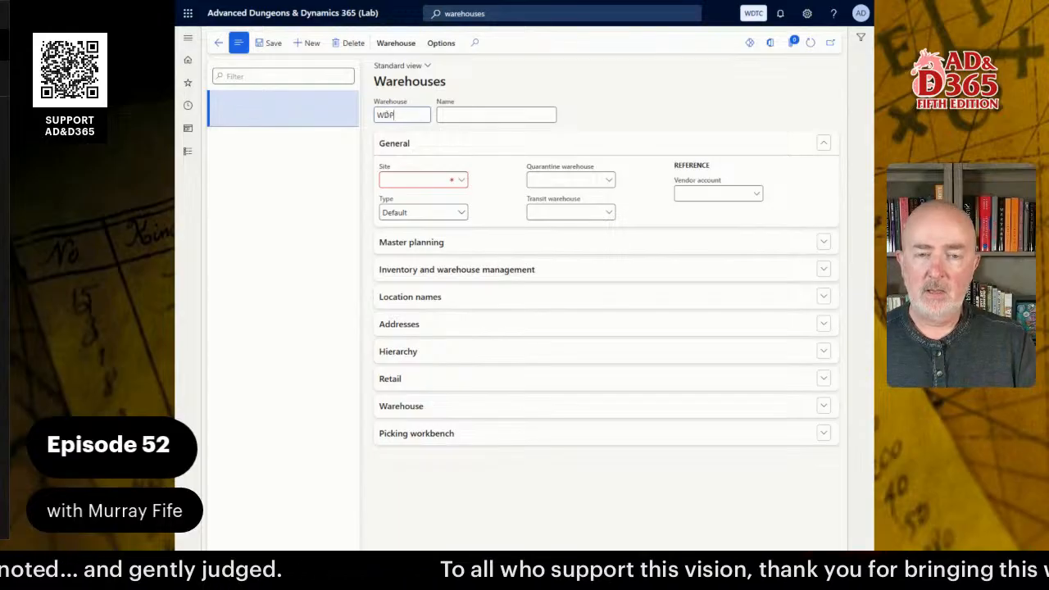
type("DC")
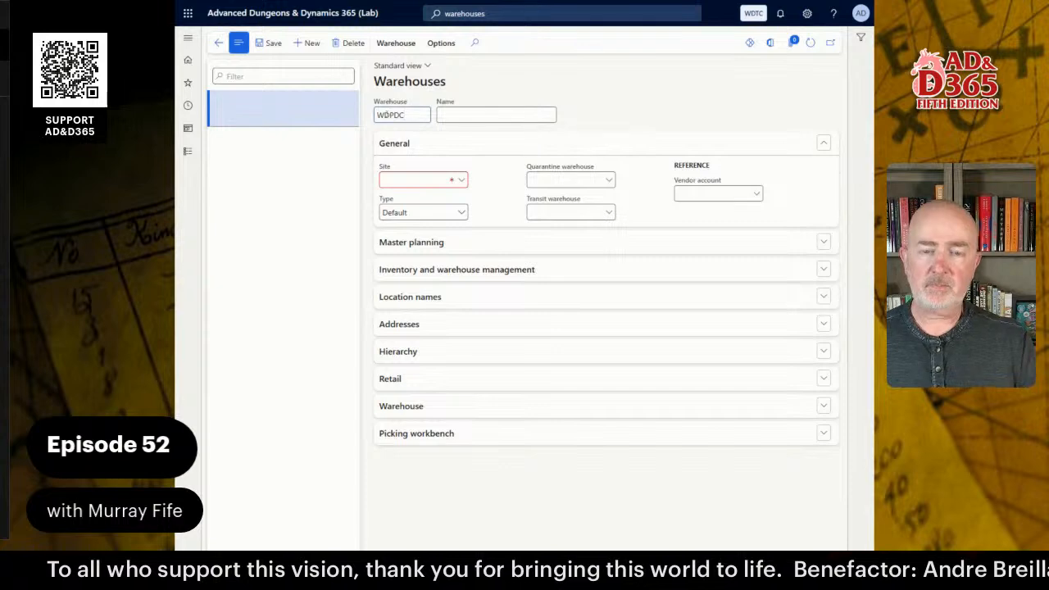
key("BackSpace")
key("BackSpace")
type("WH")
key("Tab")
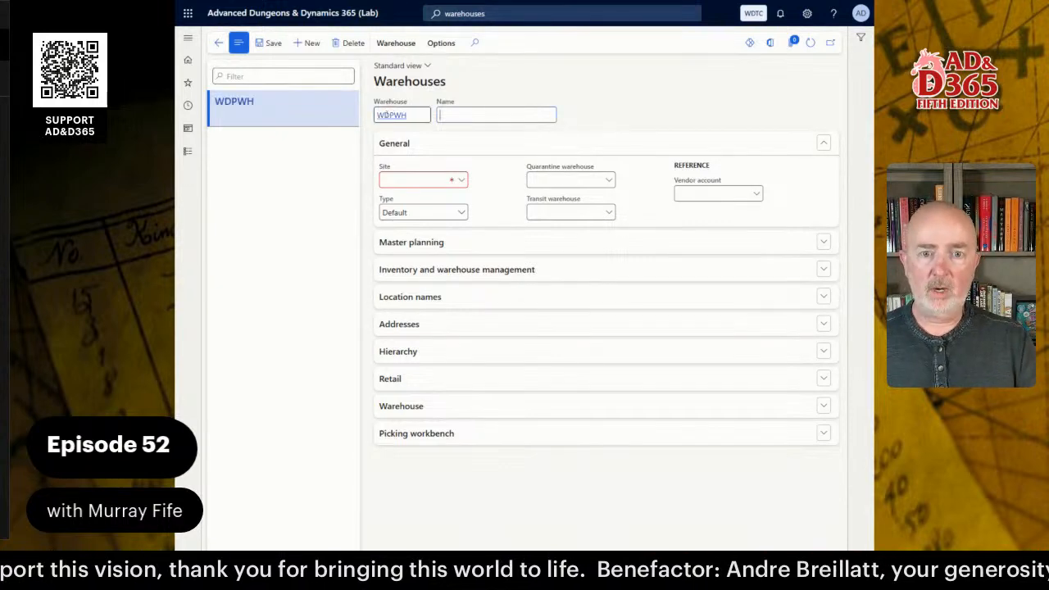
Name the WDPWH warehouse Waterdeep Warehouse and assign it to the WDP site
type("Waterdeep ")
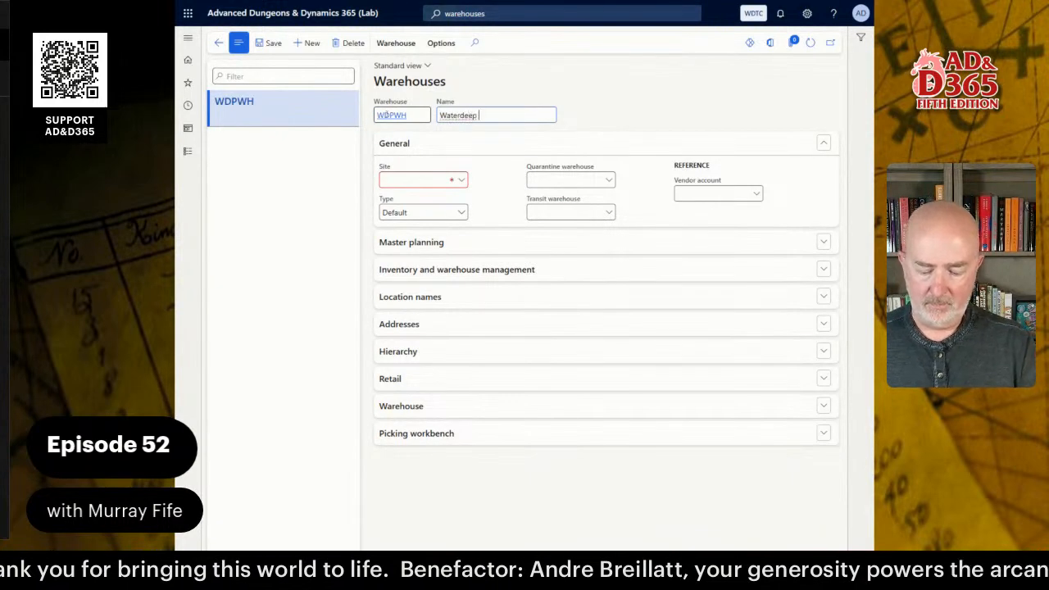
type("Warehouse")
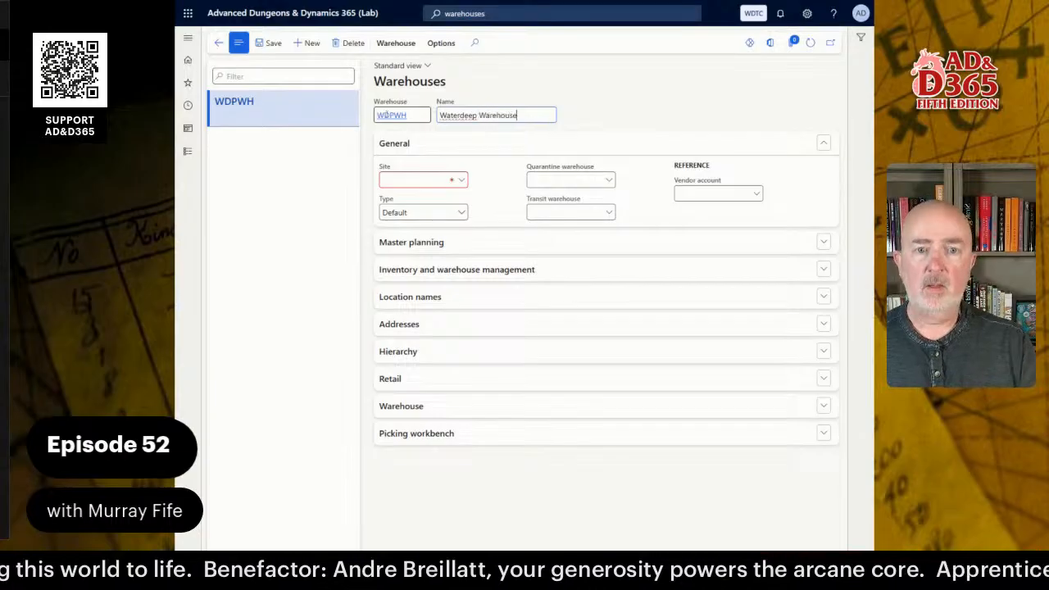
key("Tab")
key("Tab")
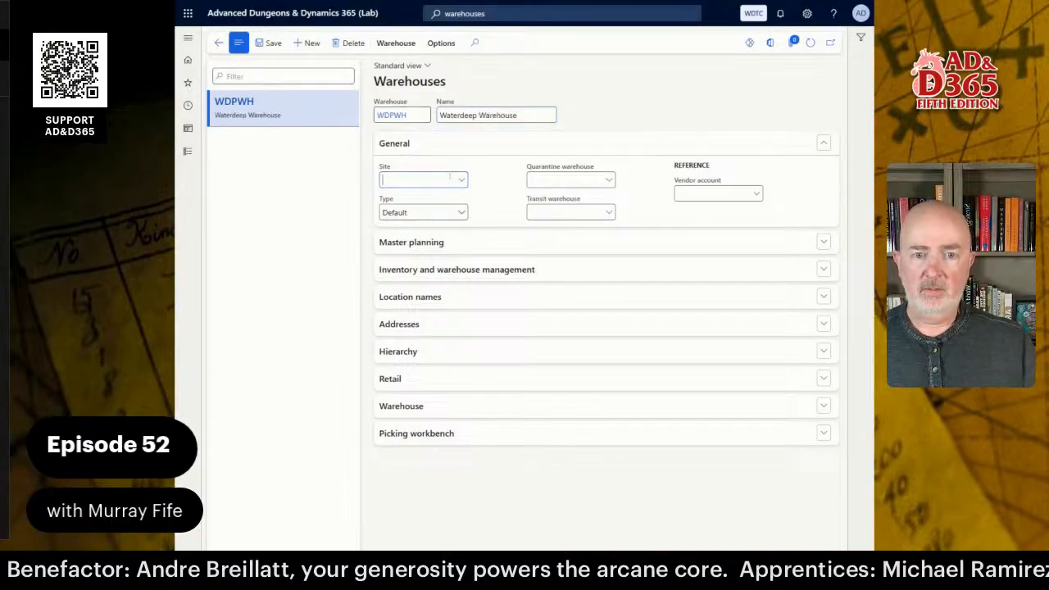
left_click(461, 180)
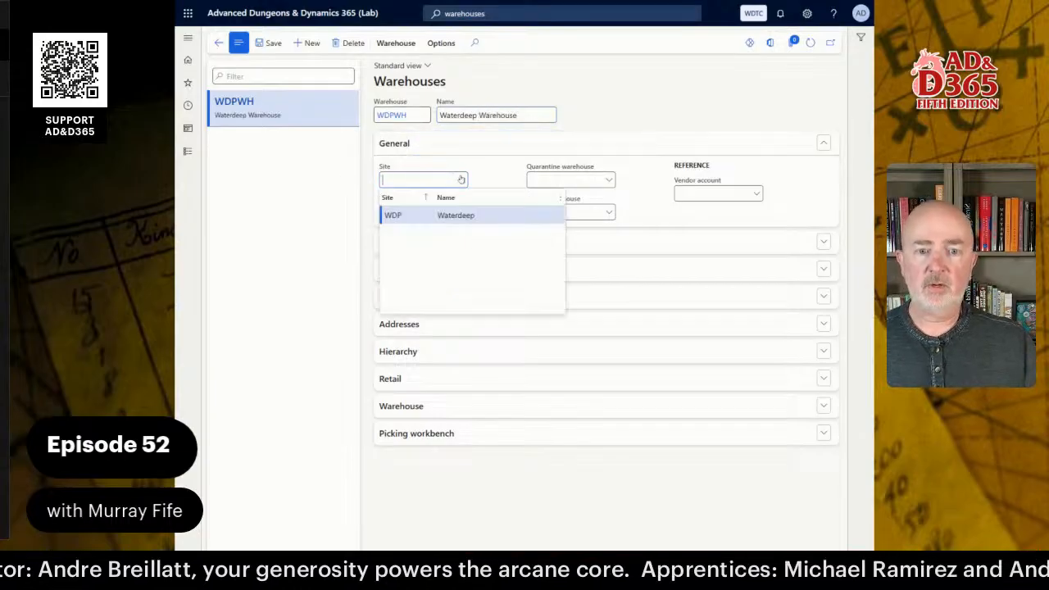
left_click(397, 213)
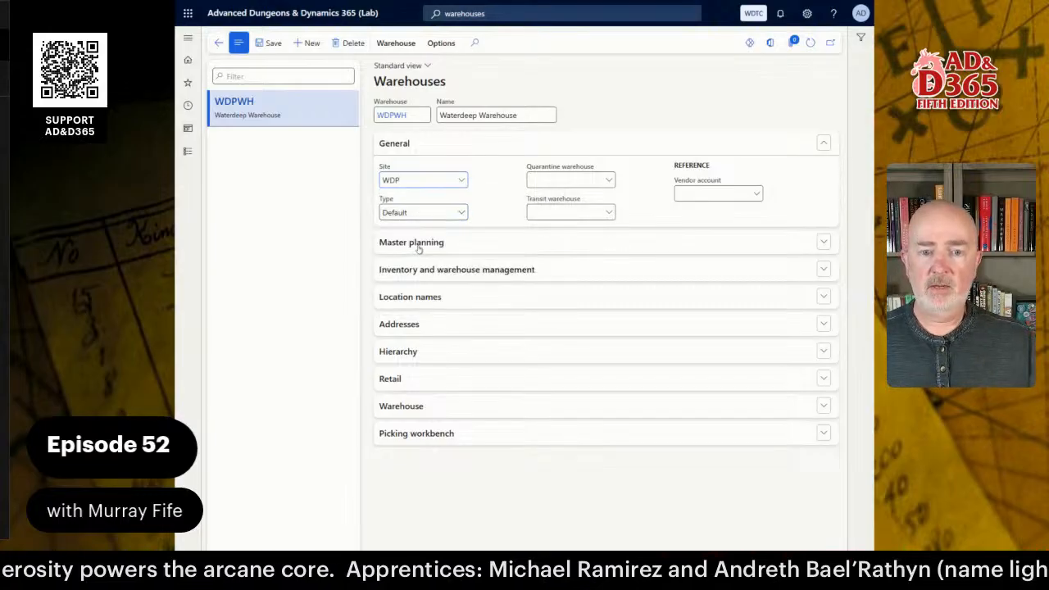
Add a new address to the WDPWH warehouse, name it Waterdeep Warehouse, and clear the spelling flag on Waterdeep
left_click(424, 331)
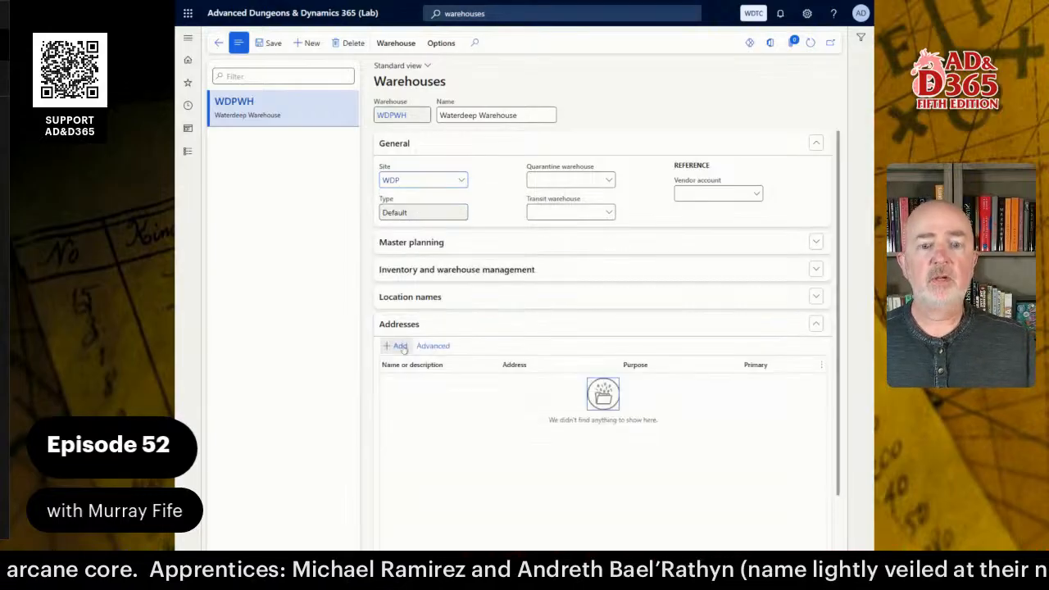
left_click(398, 346)
type("W")
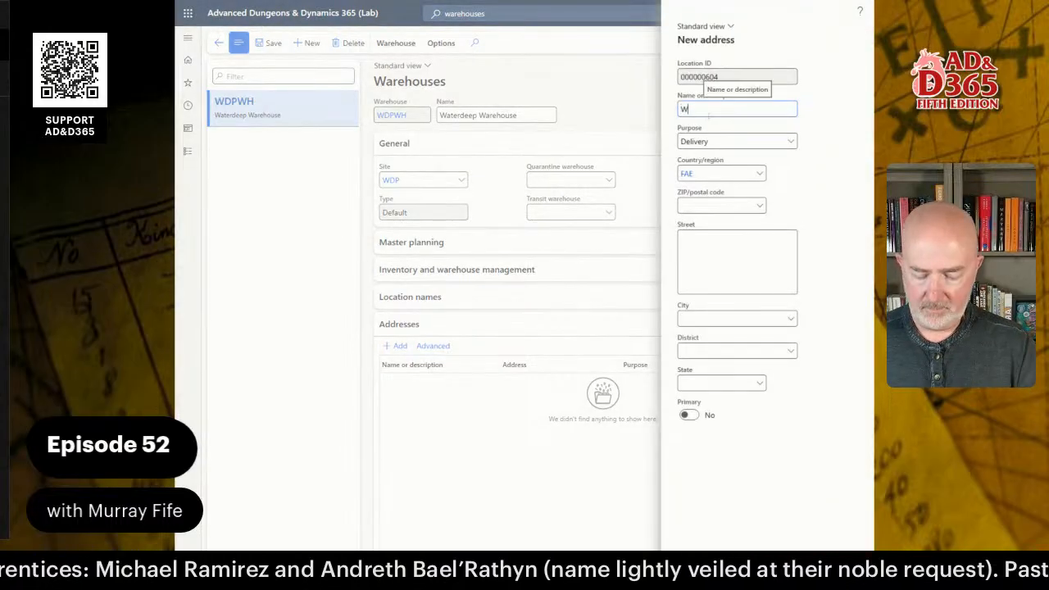
type("aterdeep ")
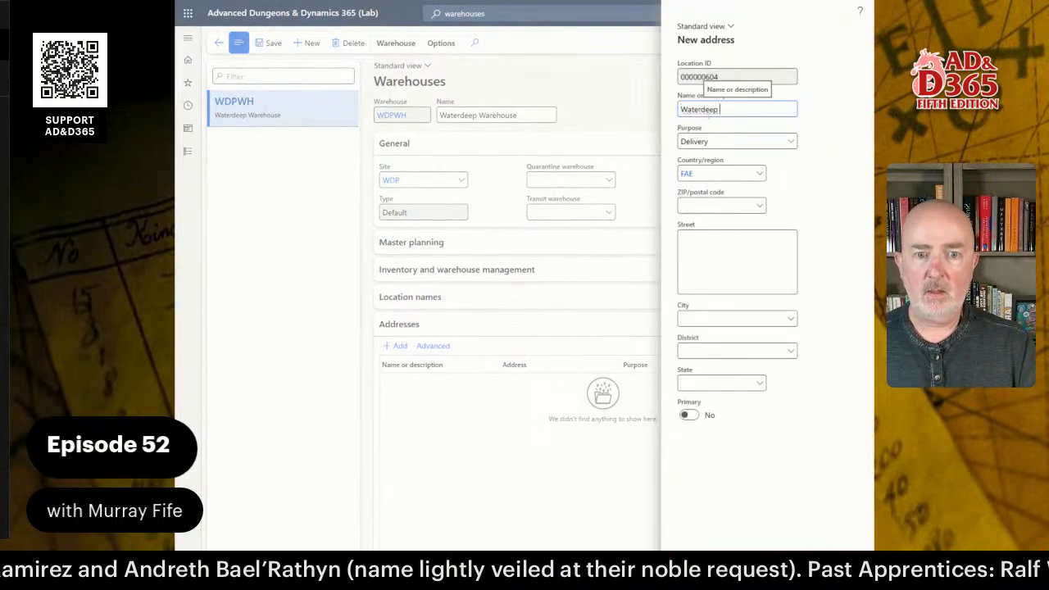
type("Warehouse")
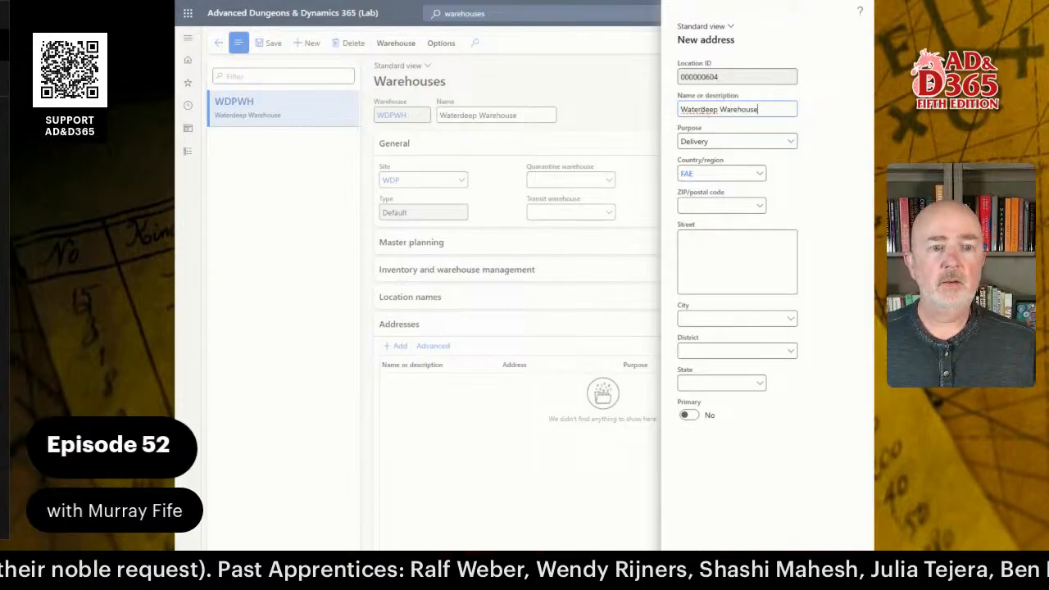
right_click(701, 109)
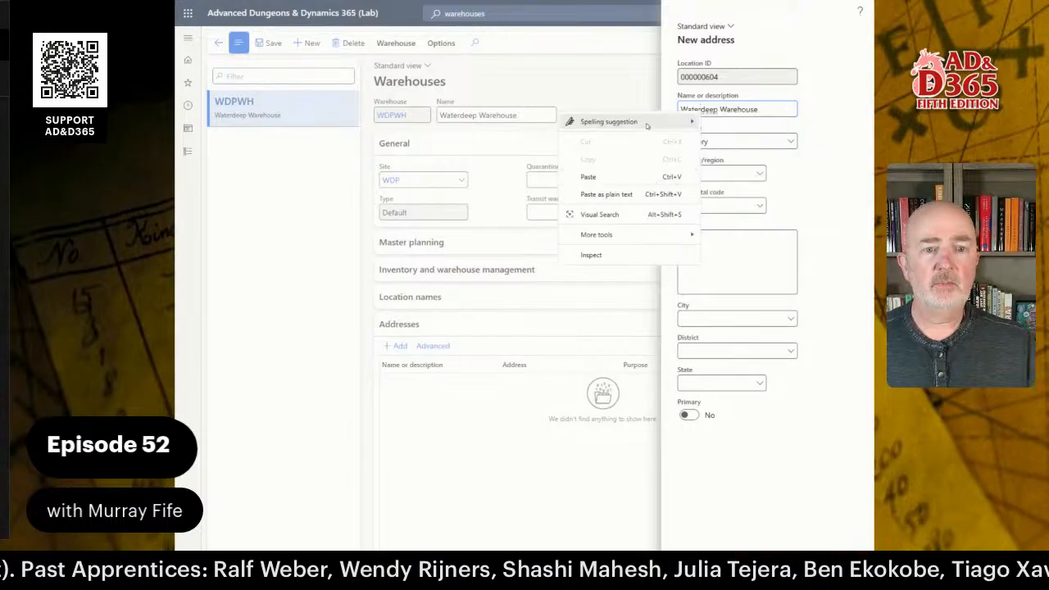
mouse_move(647, 123)
left_click(752, 178)
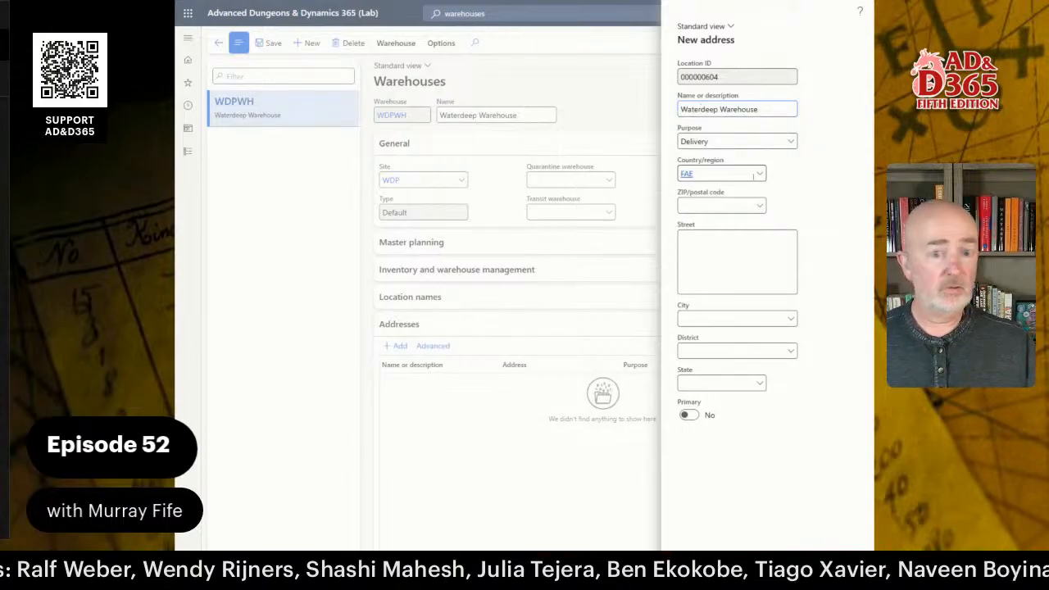
Fill in the ZIP/postal code and street of the warehouse's new address
left_click(709, 206)
type("01WDP")
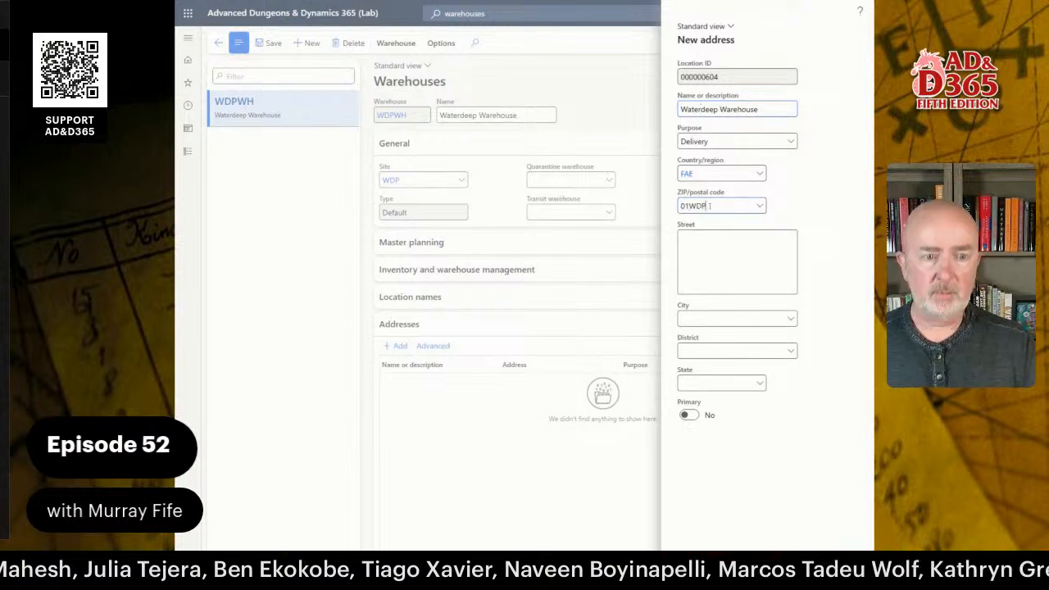
key("Tab")
type("27 Fishgutter Lane")
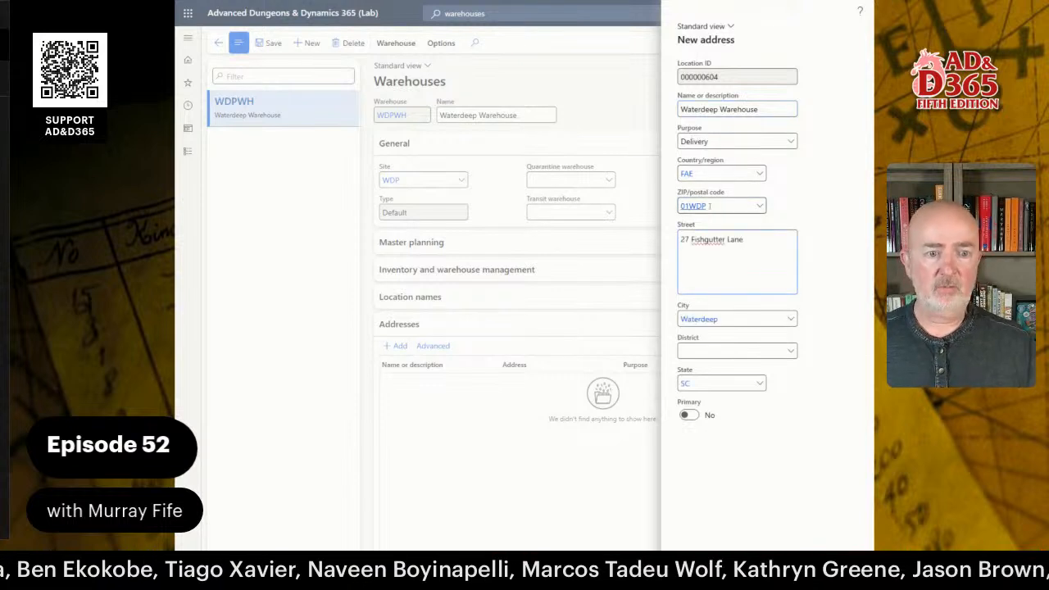
key("Tab")
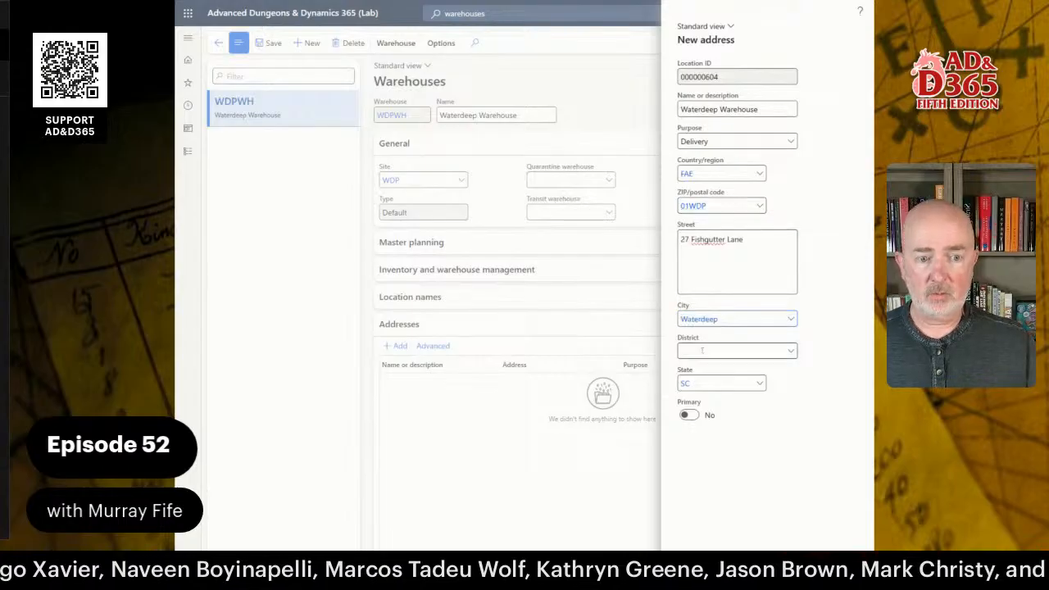
Set the warehouse address's district, make it the primary address, and save it
left_click(701, 349)
type("doc")
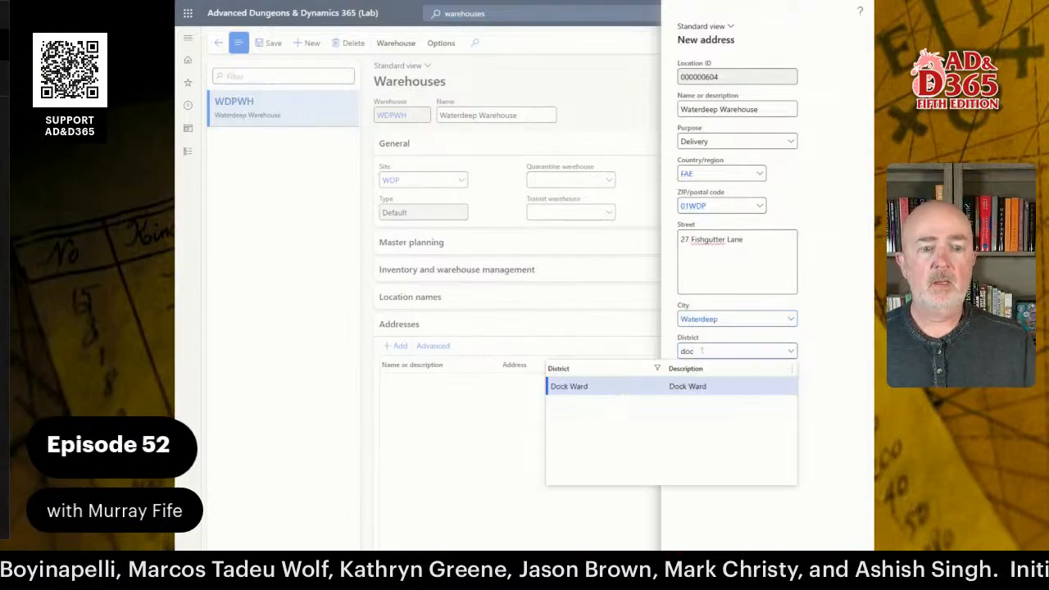
key("Return")
left_click(689, 415)
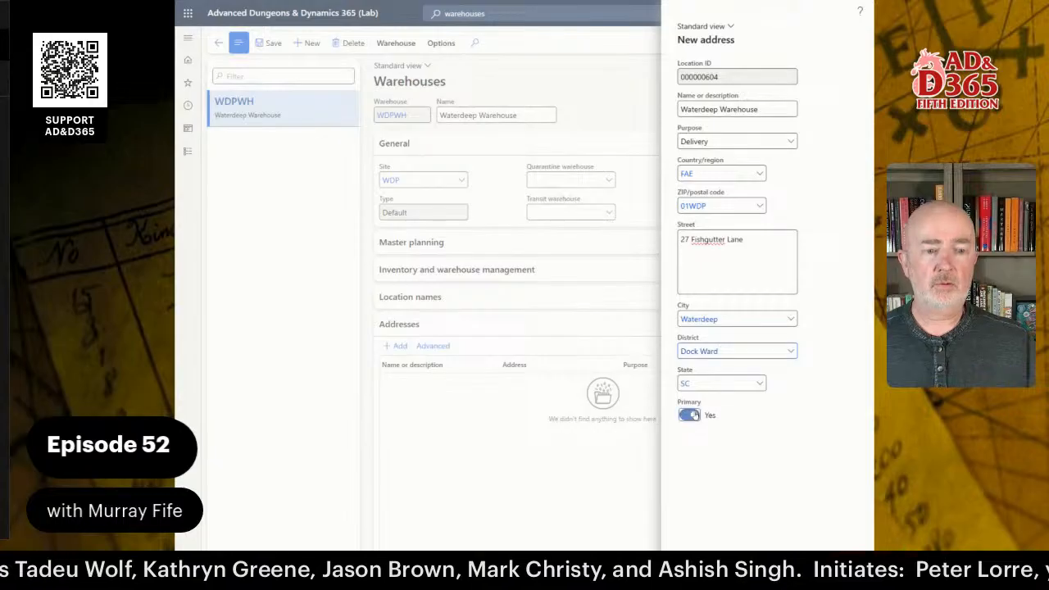
left_click(698, 566)
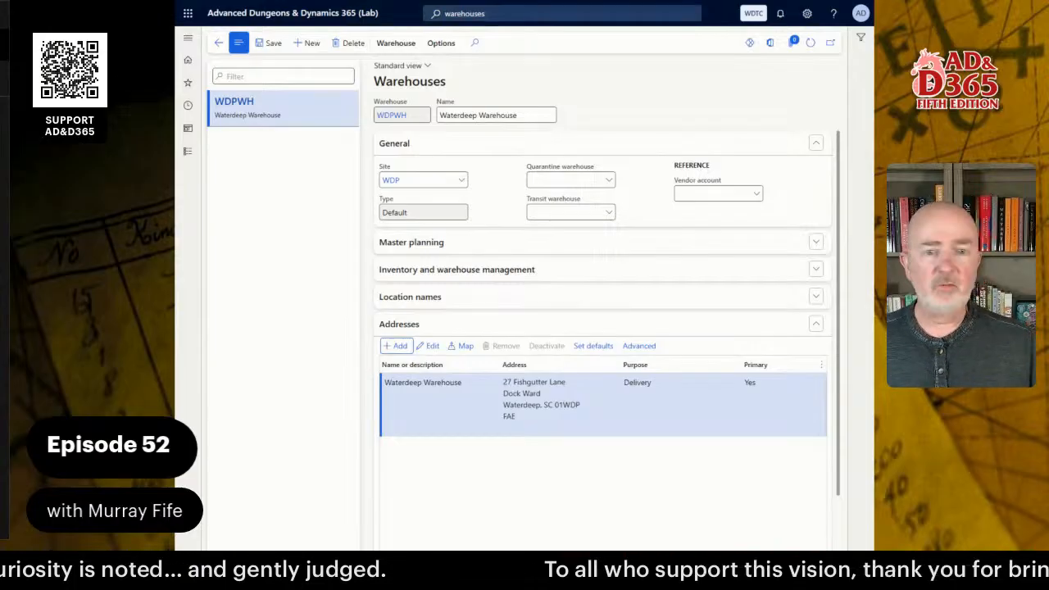
Switch to the Inventory Structures guide in Word and review its instructions for warehouse setup, location structure and the Location Wizard
key("alt+Tab")
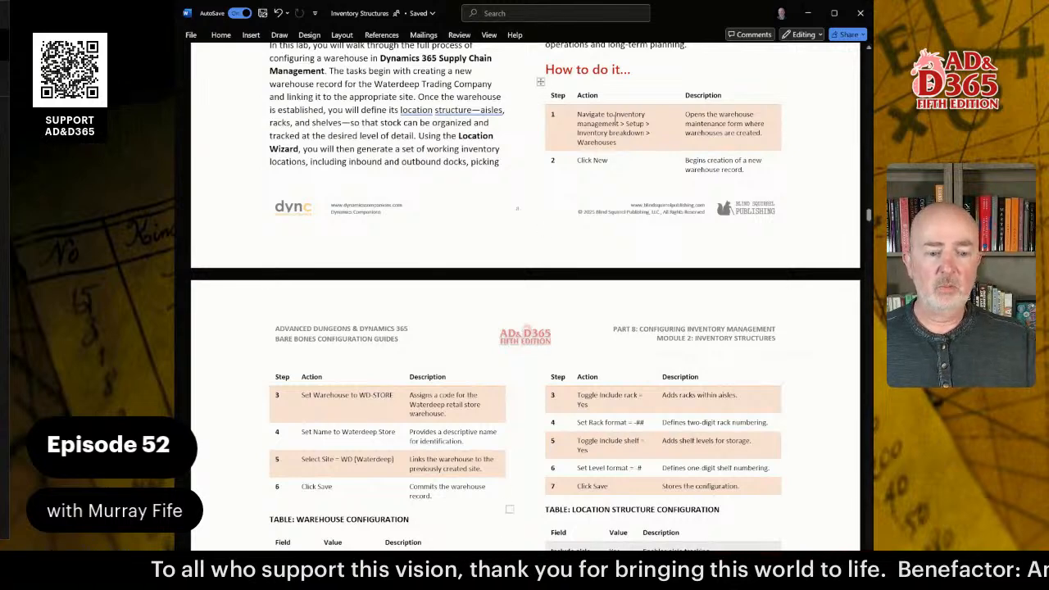
scroll(387, 401, "down", 1)
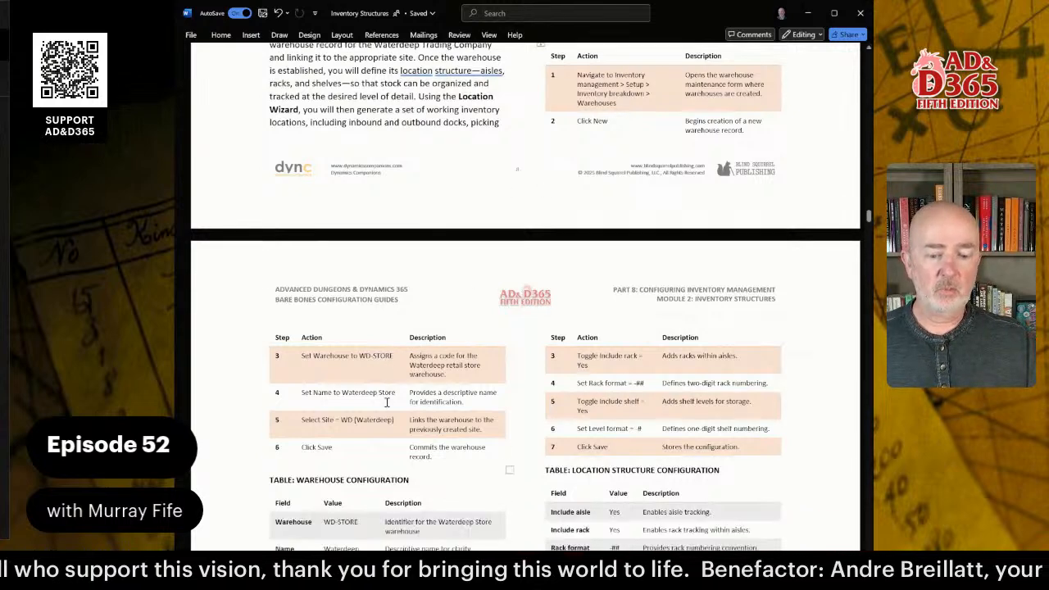
scroll(387, 402, "down", 1)
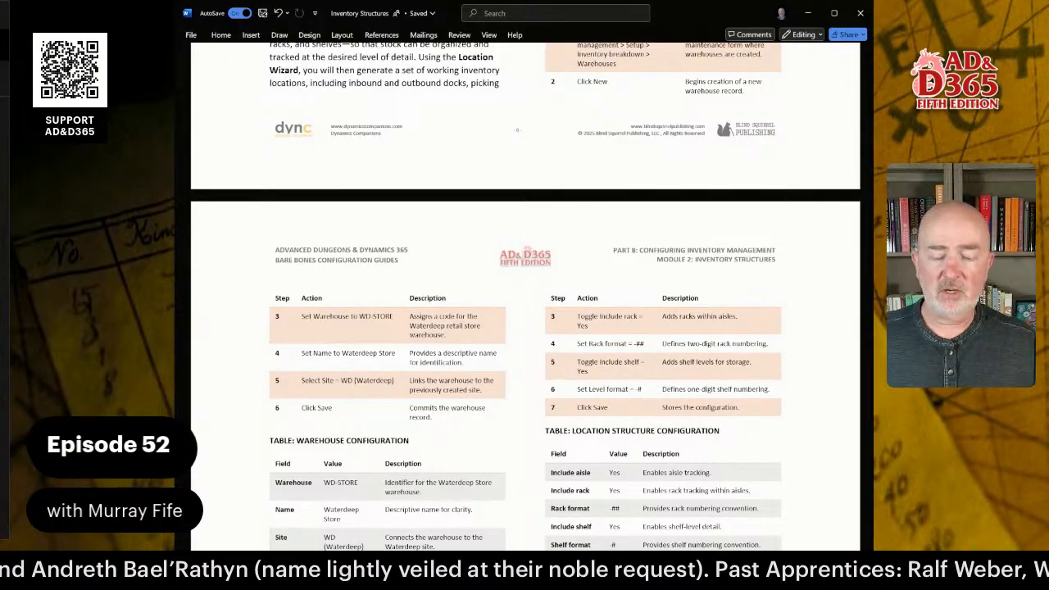
scroll(508, 275, "down", 3)
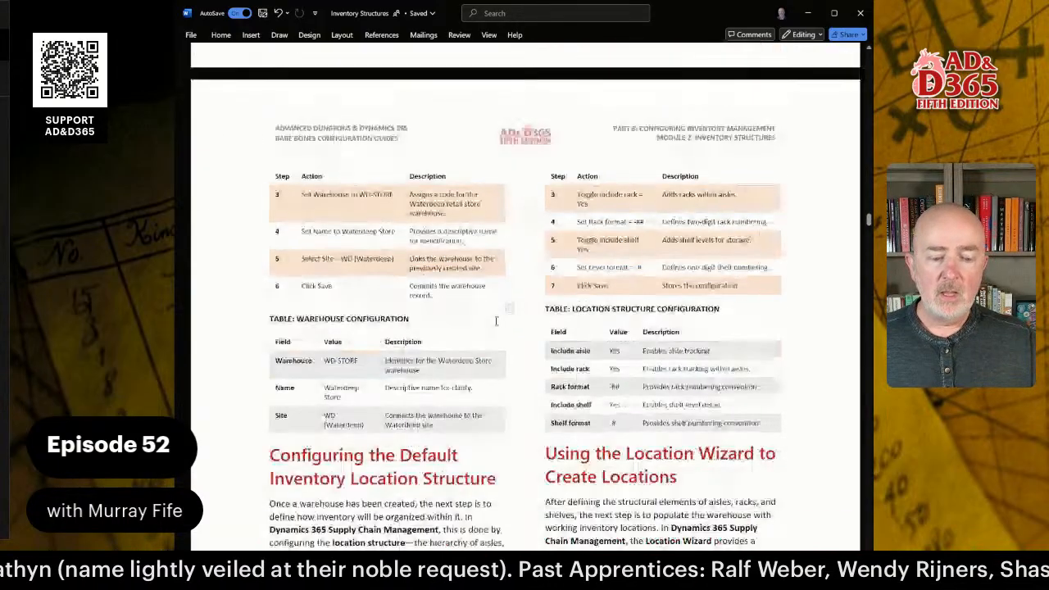
scroll(420, 291, "down", 2)
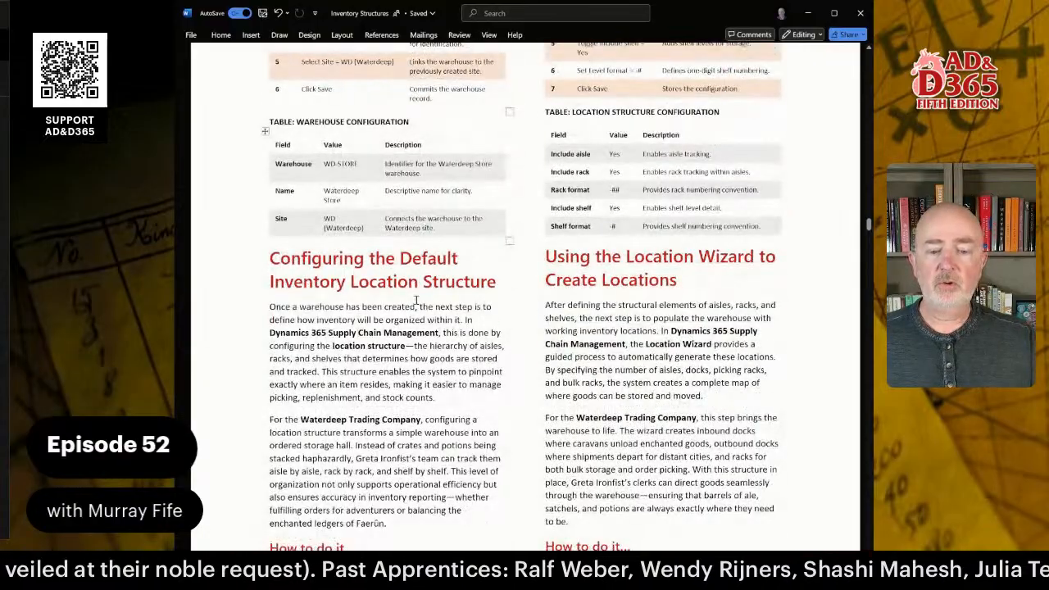
scroll(383, 282, "down", 1)
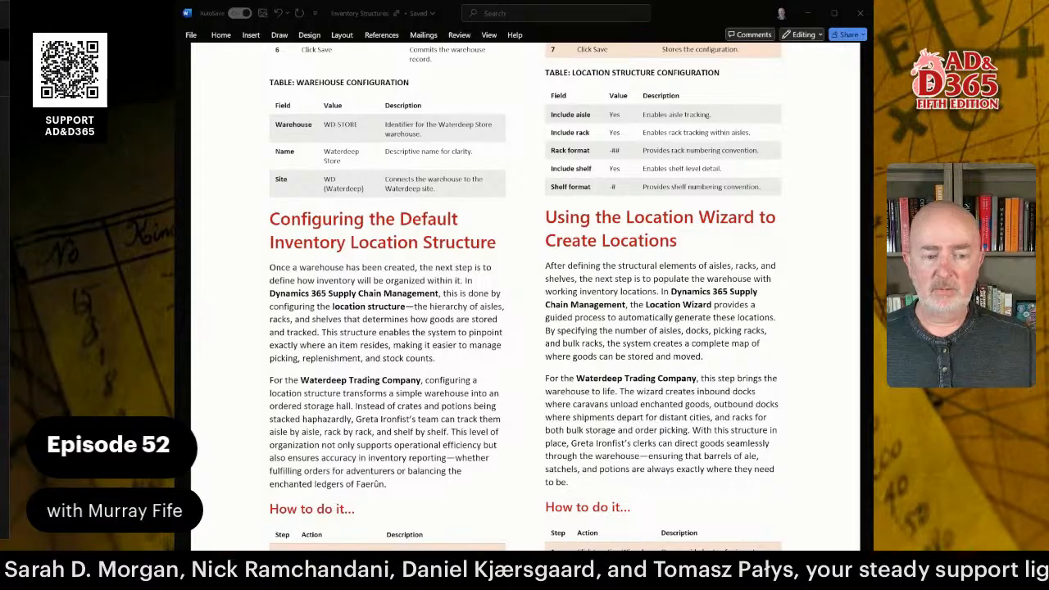
scroll(517, 308, "down", 5)
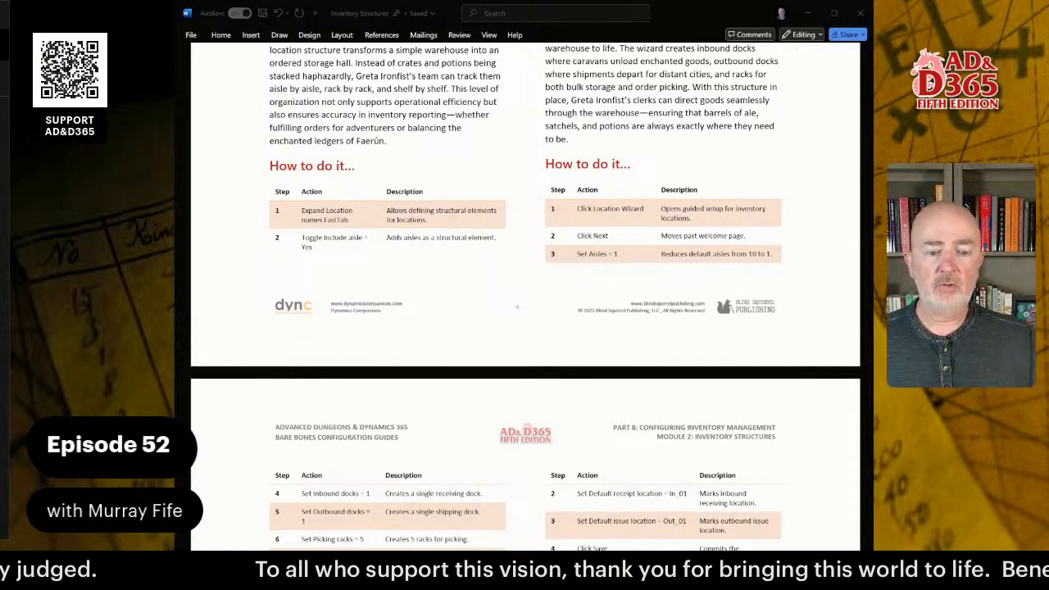
scroll(525, 295, "up", 5)
scroll(526, 295, "down", 3)
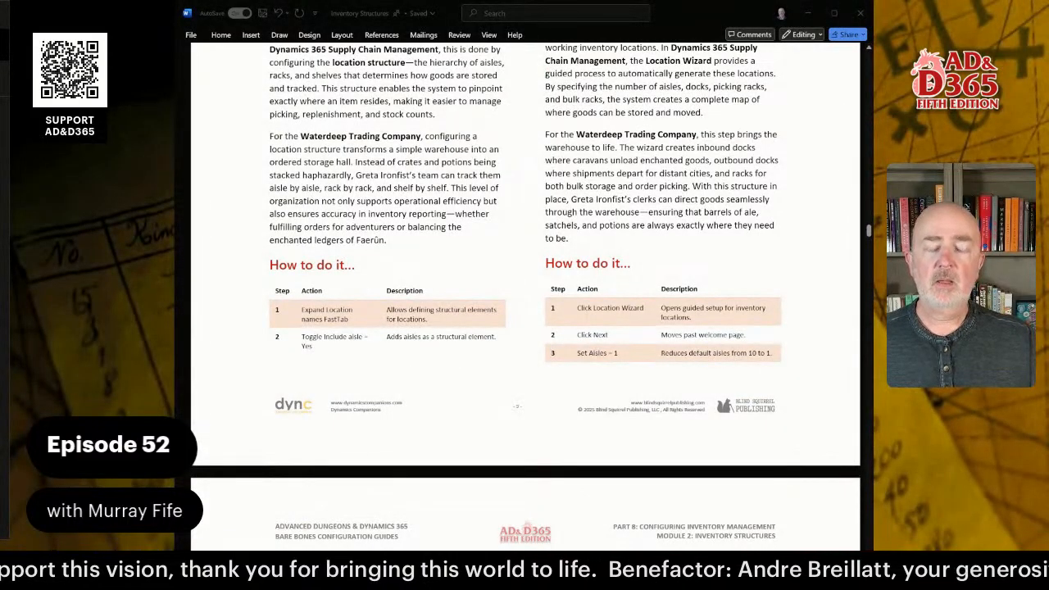
scroll(525, 295, "down", 5)
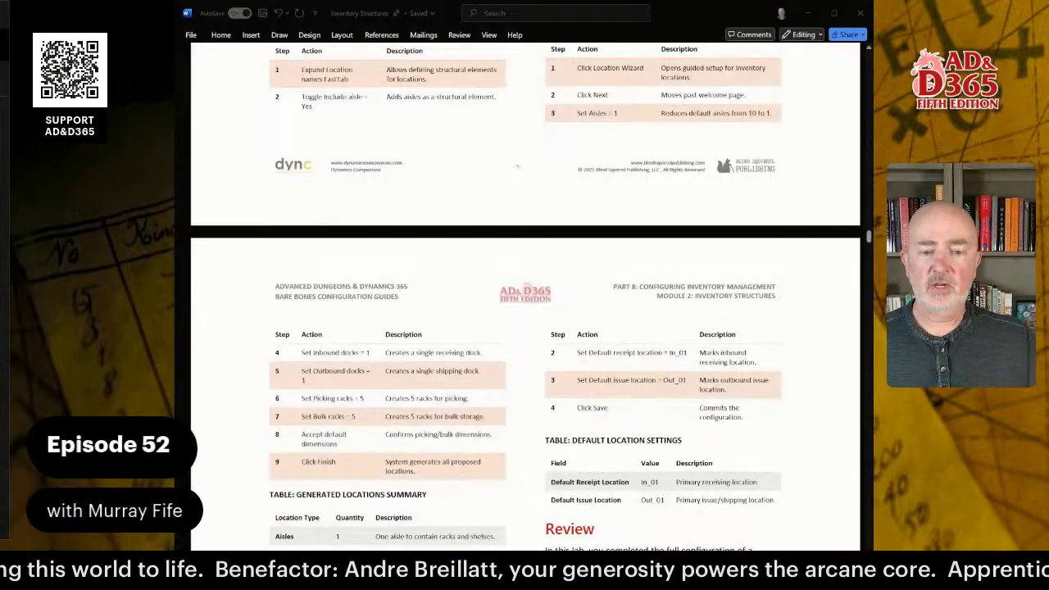
scroll(525, 295, "up", 1)
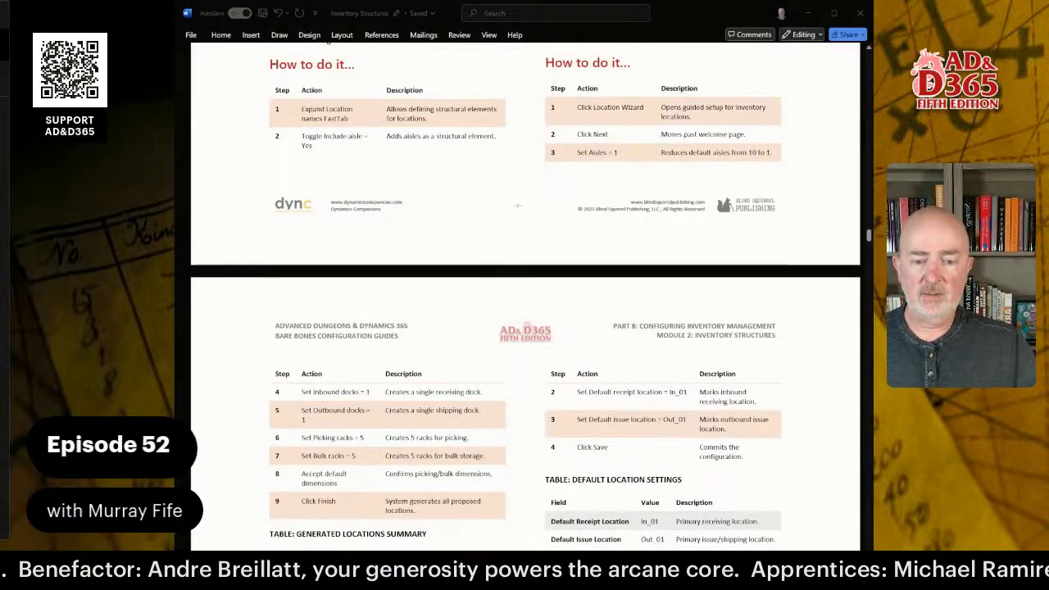
scroll(525, 295, "up", 12)
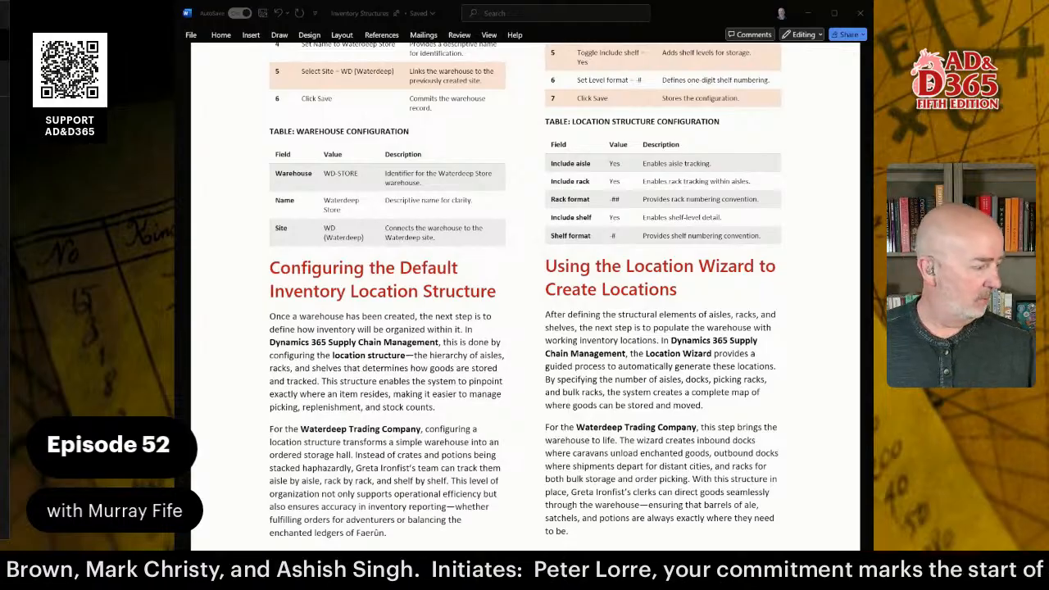
Switch back to Dynamics 365 and turn the aisle, rack and shelf segments of WDPWH's location names off and on again
key("alt+Tab")
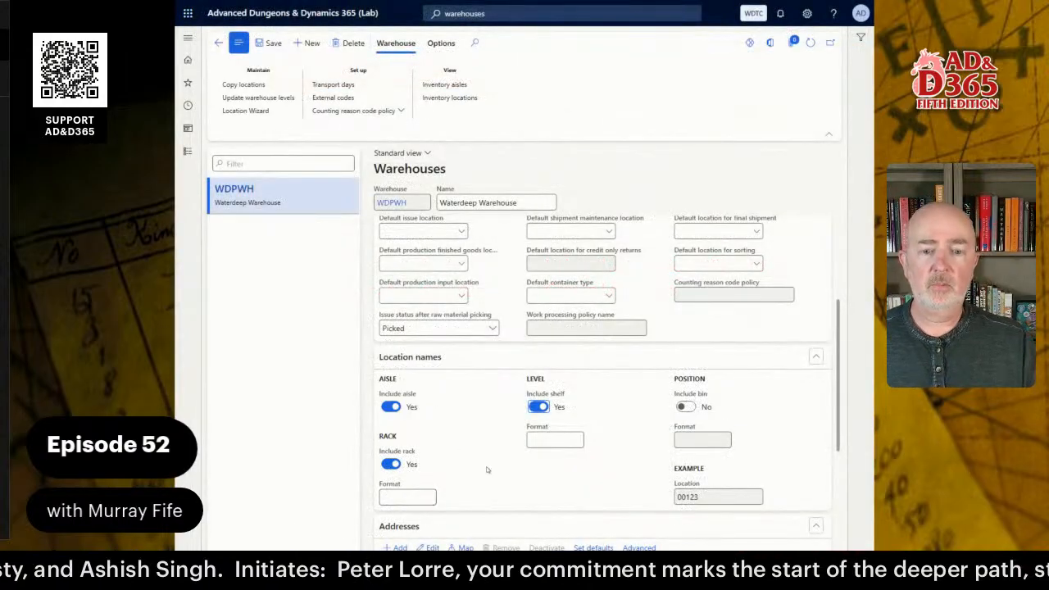
left_click(391, 407)
left_click(391, 463)
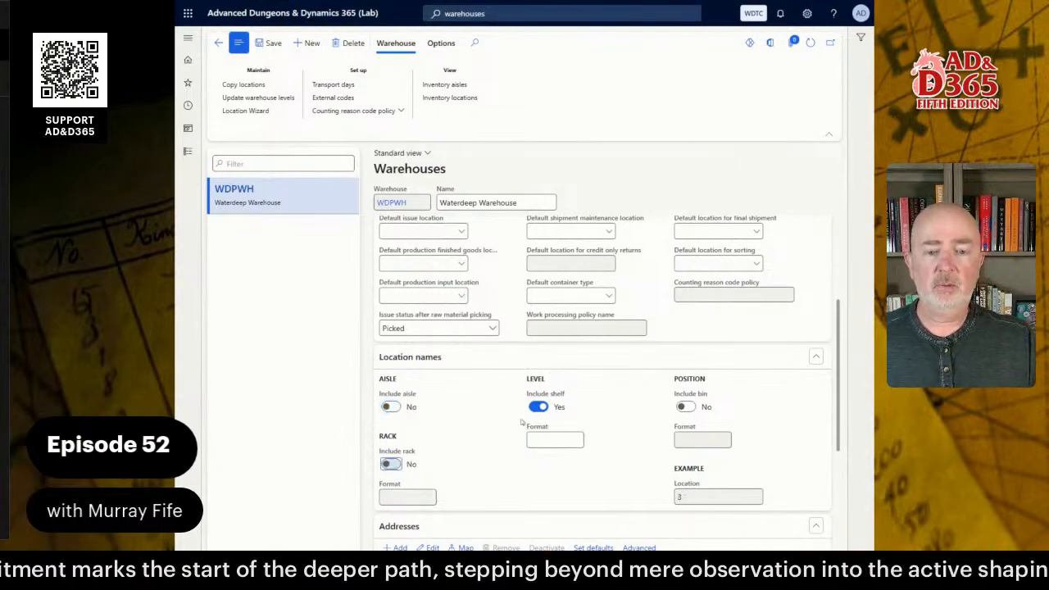
left_click(538, 407)
left_click(391, 407)
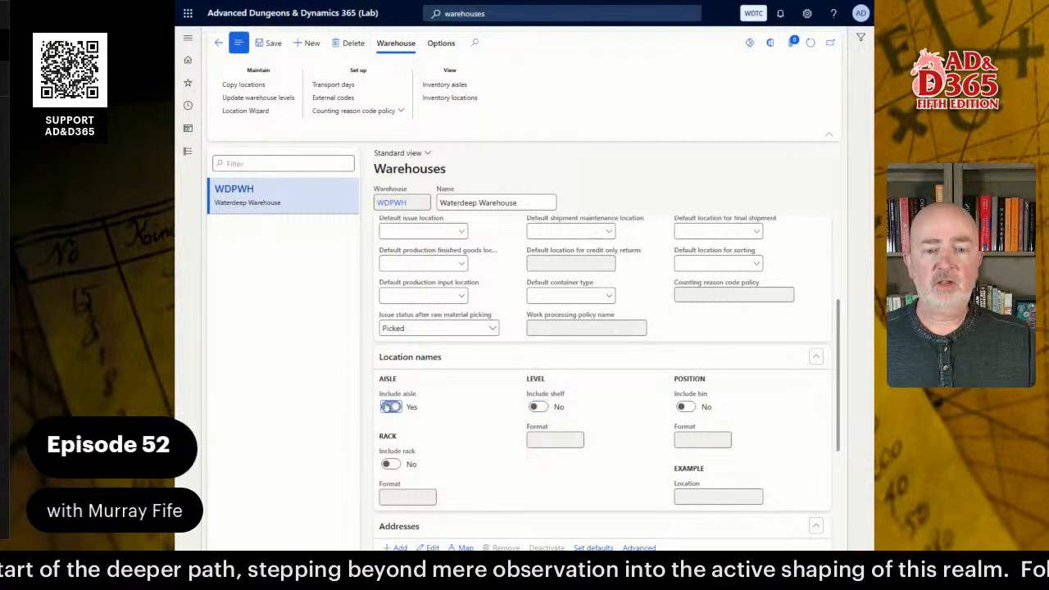
left_click(391, 463)
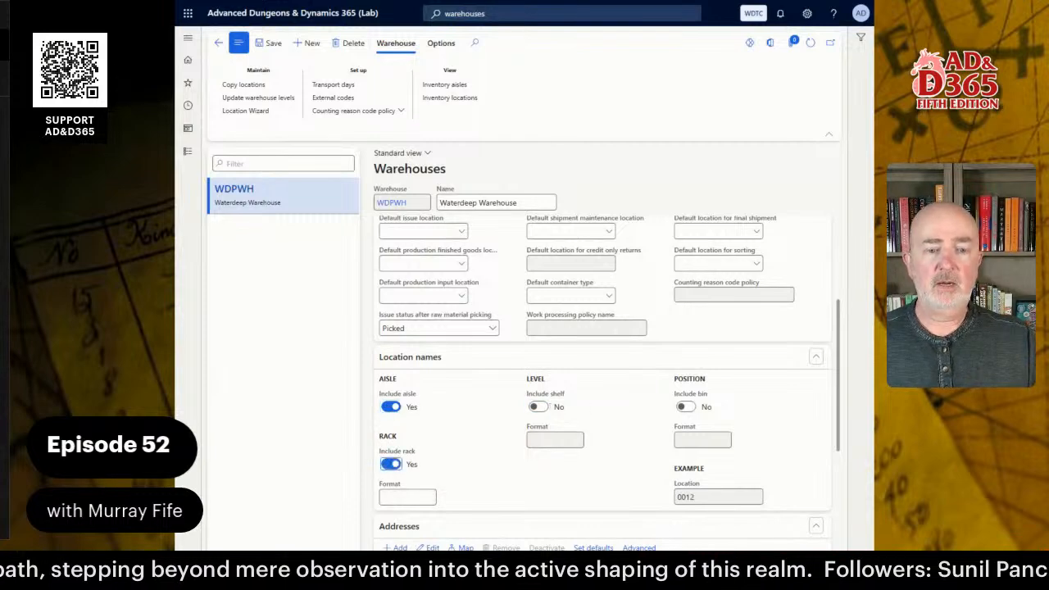
left_click(538, 407)
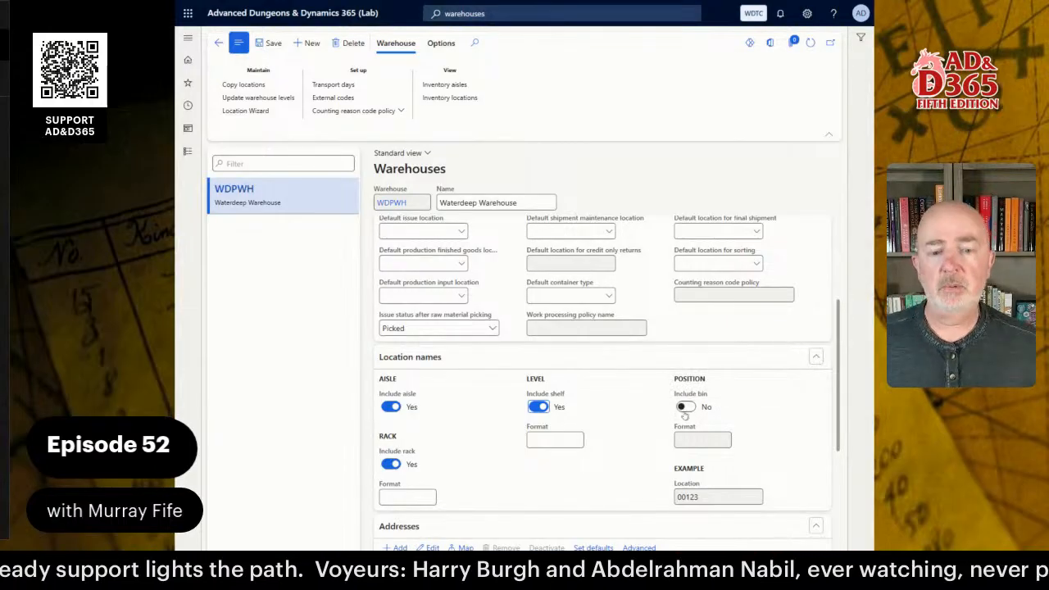
Set the rack format in the warehouse's location names to R##
left_click(394, 496)
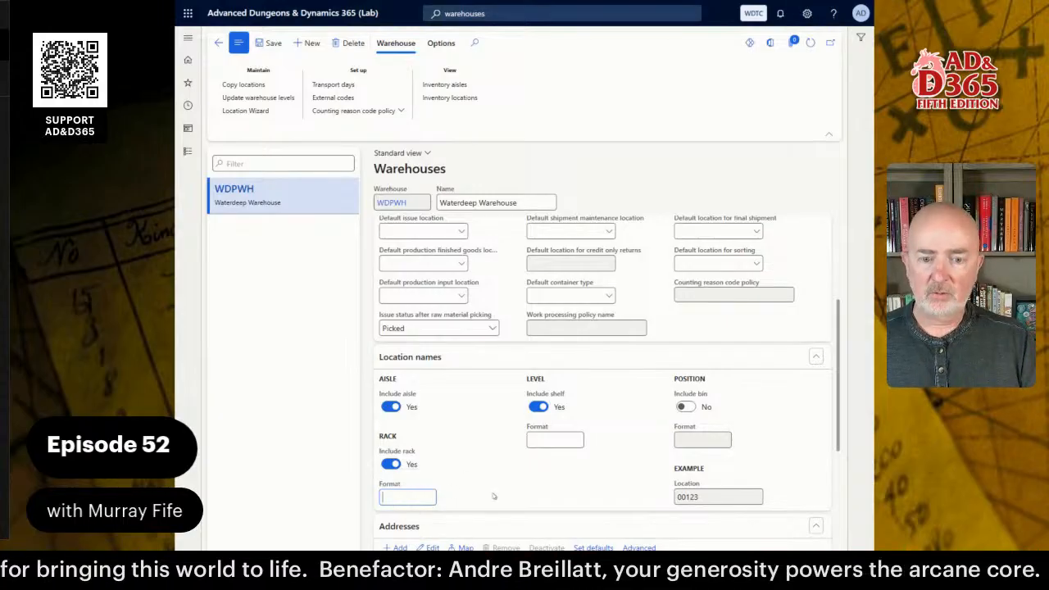
type("R")
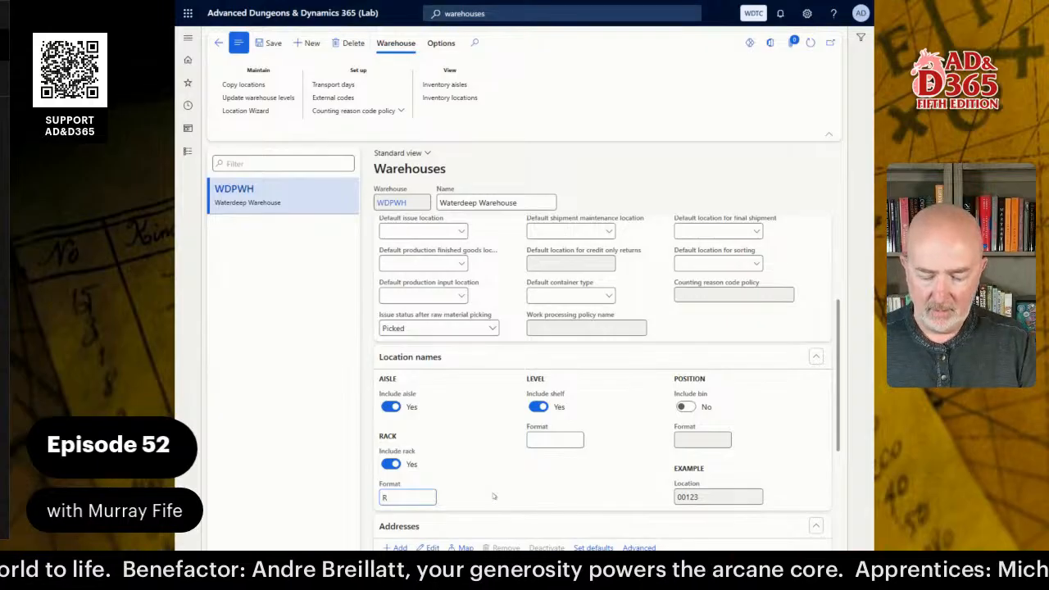
type("##")
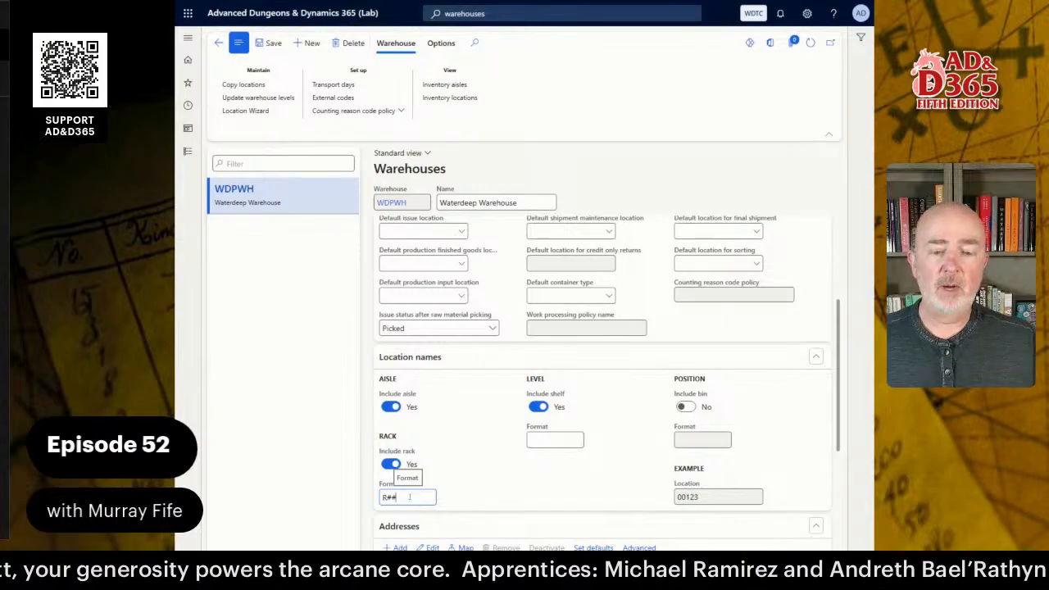
key("Tab")
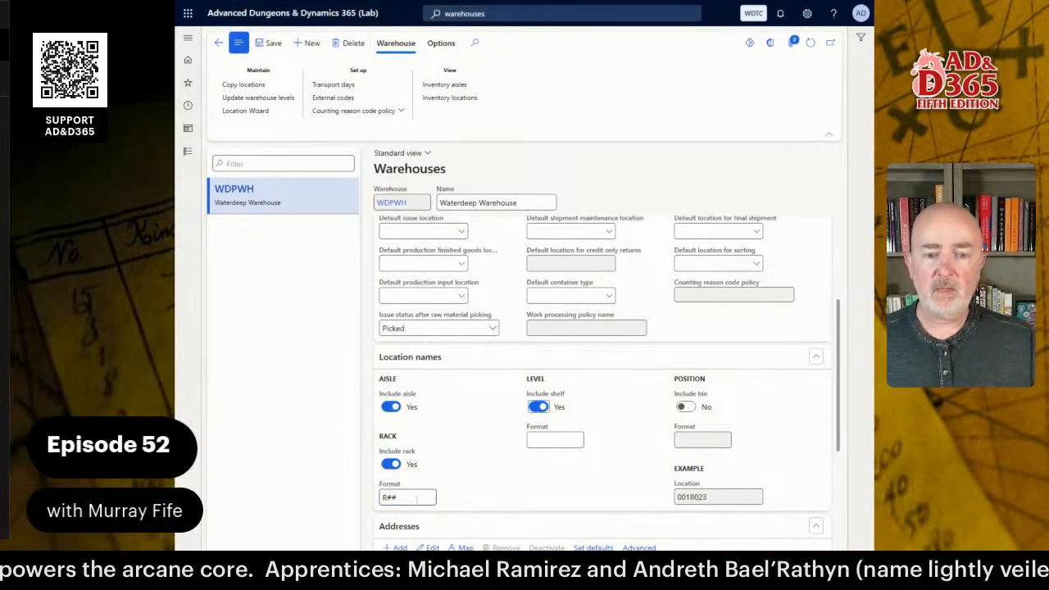
Try -## as the rack format in the location names and restore it to R##
left_click(416, 497)
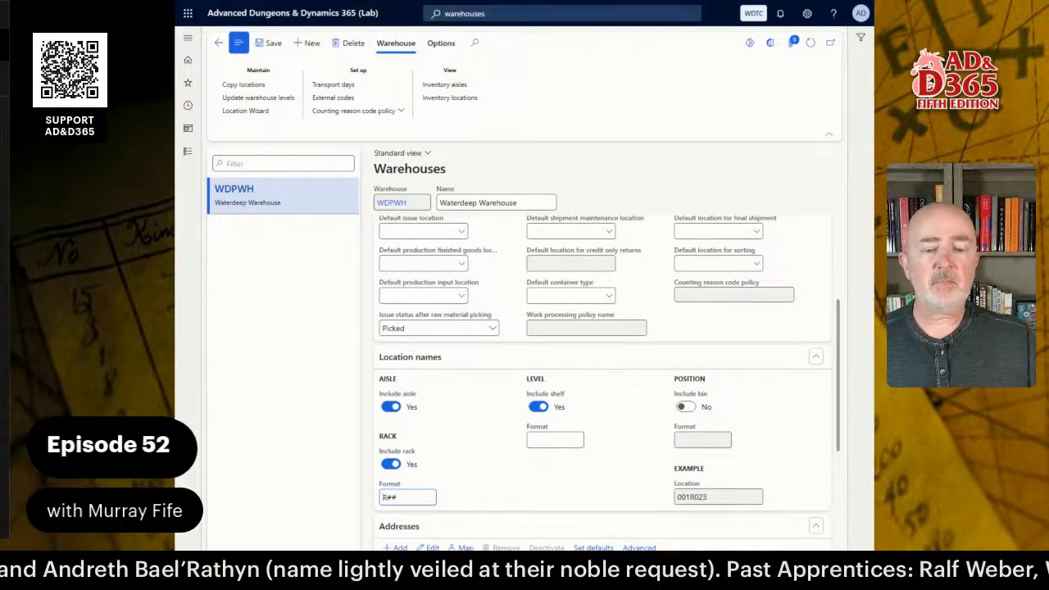
left_click_drag(388, 497, 381, 497)
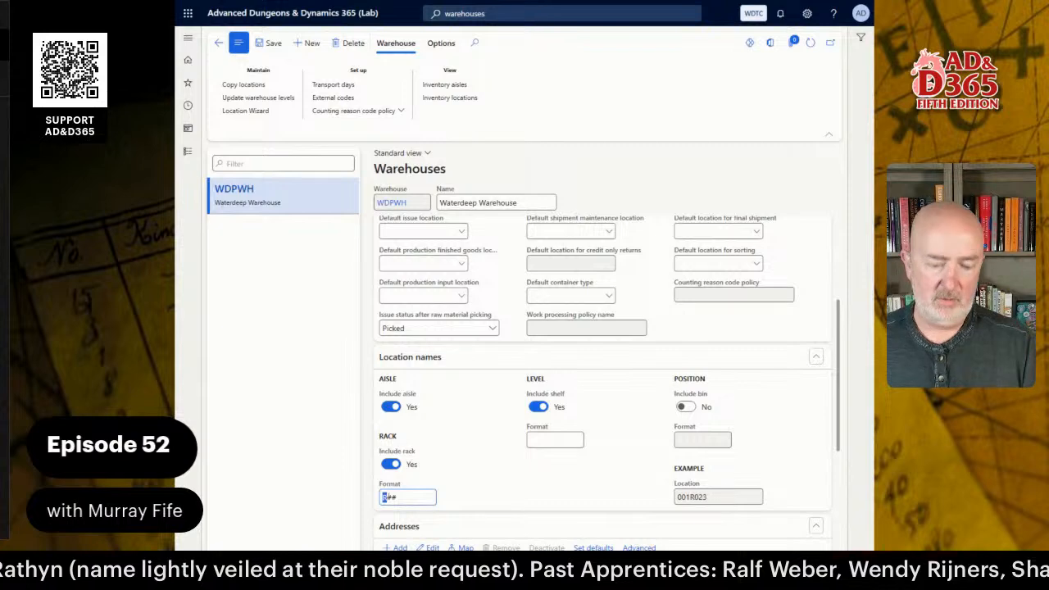
type("-")
key("Tab")
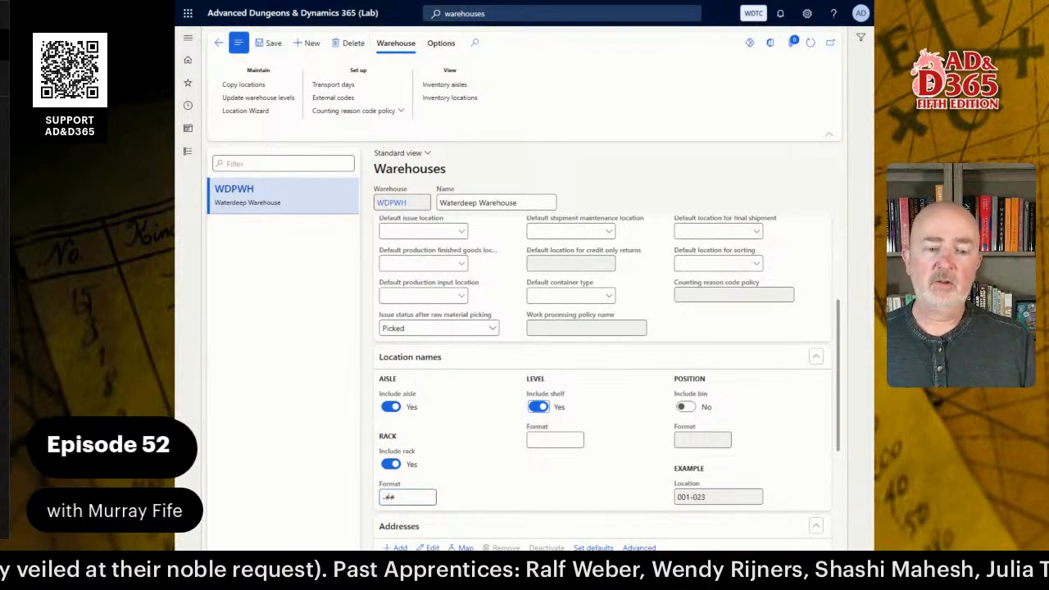
left_click(401, 497)
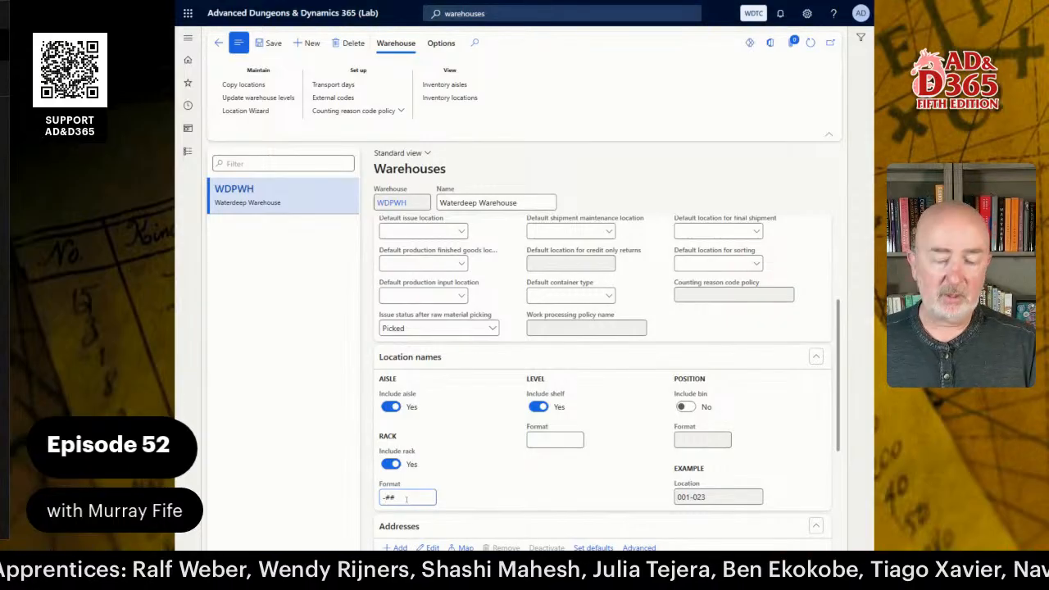
key("Left")
key("Left")
key("BackSpace")
type("R")
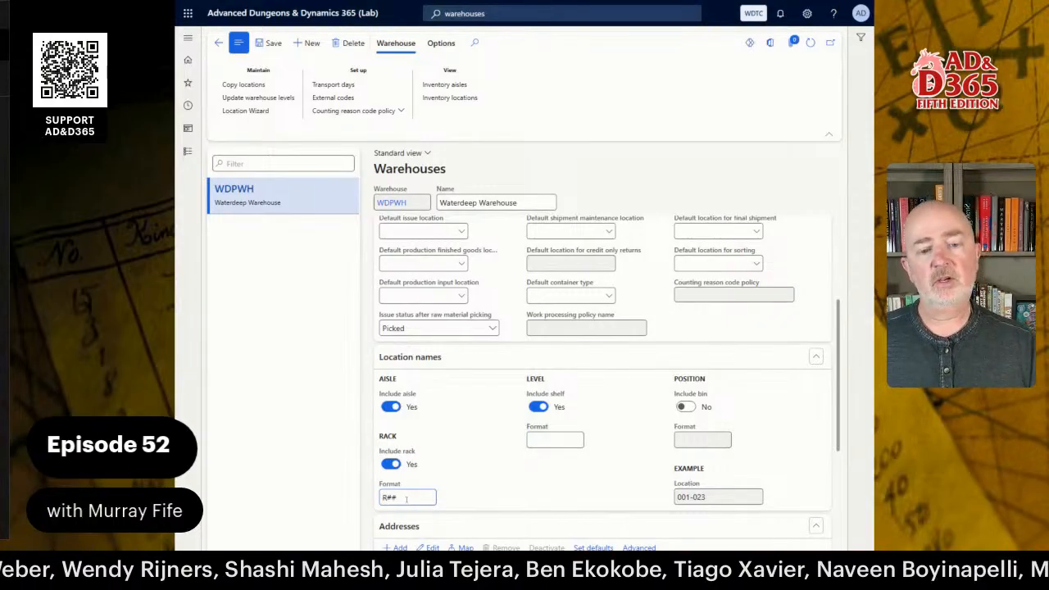
key("Tab")
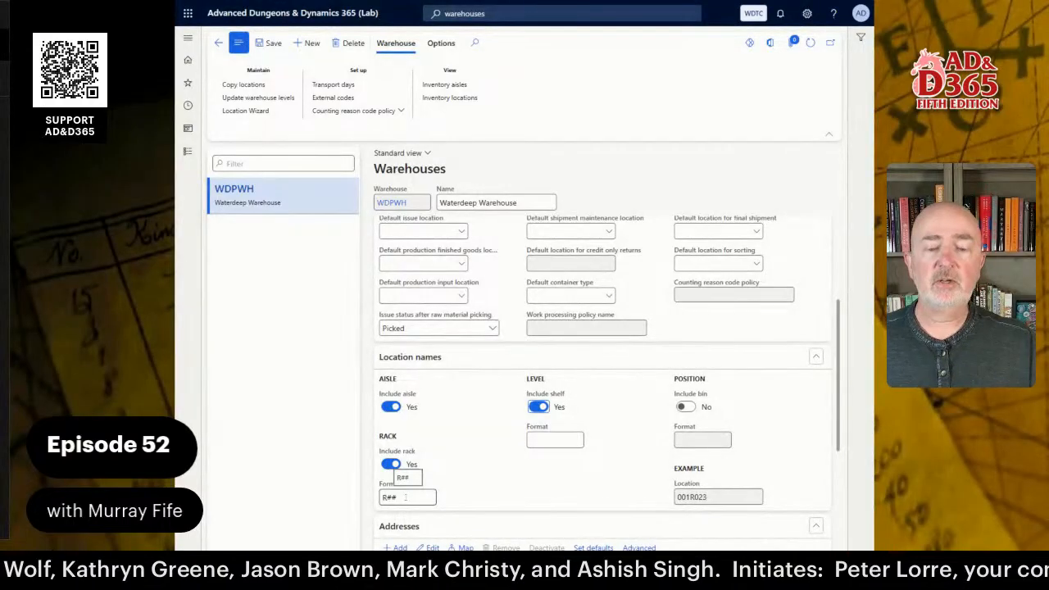
Set the shelf format in the location names to S# and shorten the rack format to R#
left_click(405, 498)
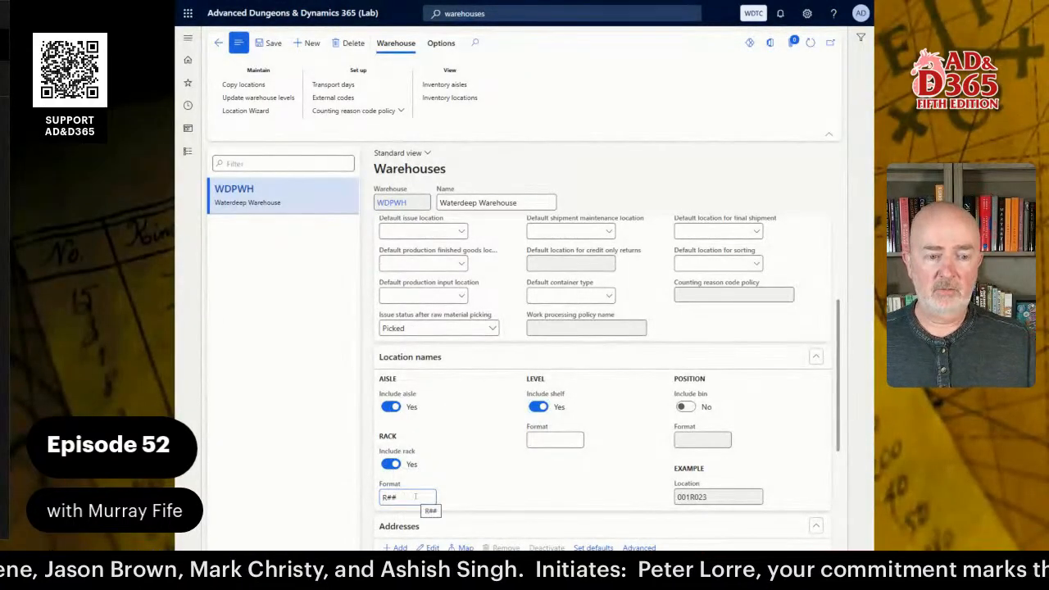
left_click(541, 441)
type("S")
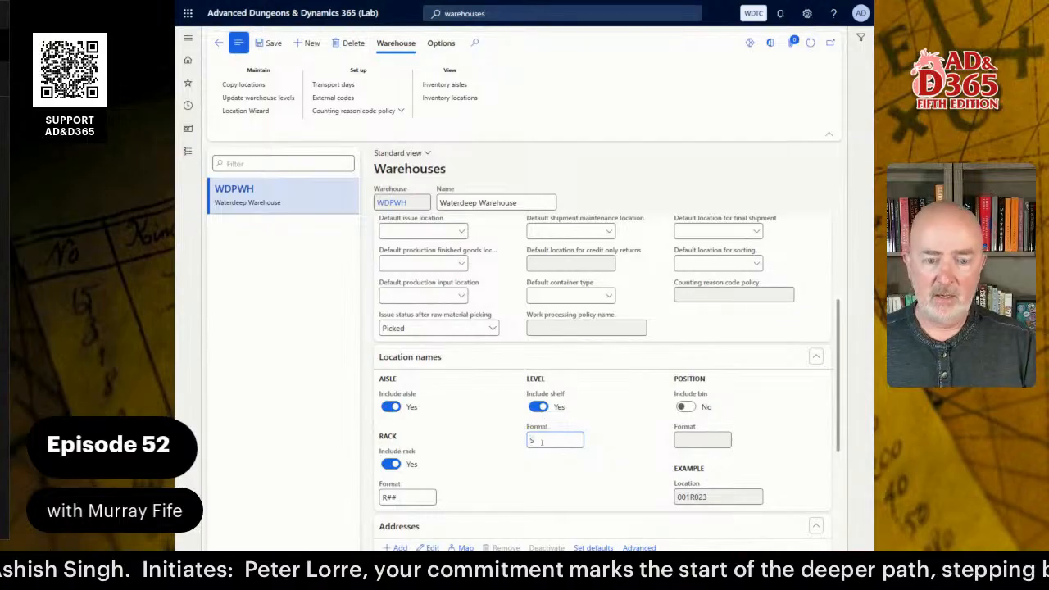
type("#")
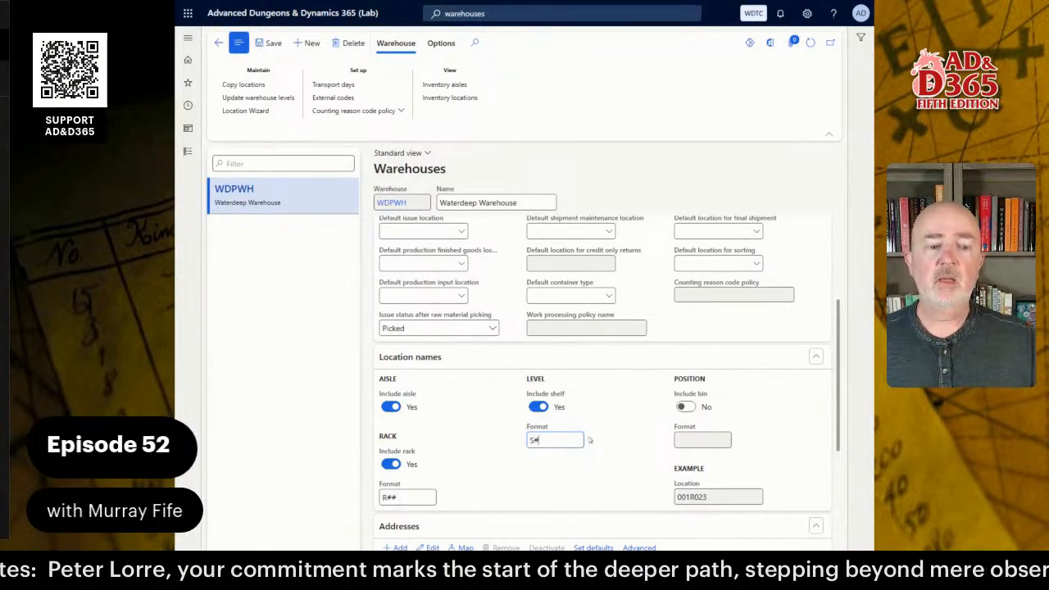
left_click(407, 497)
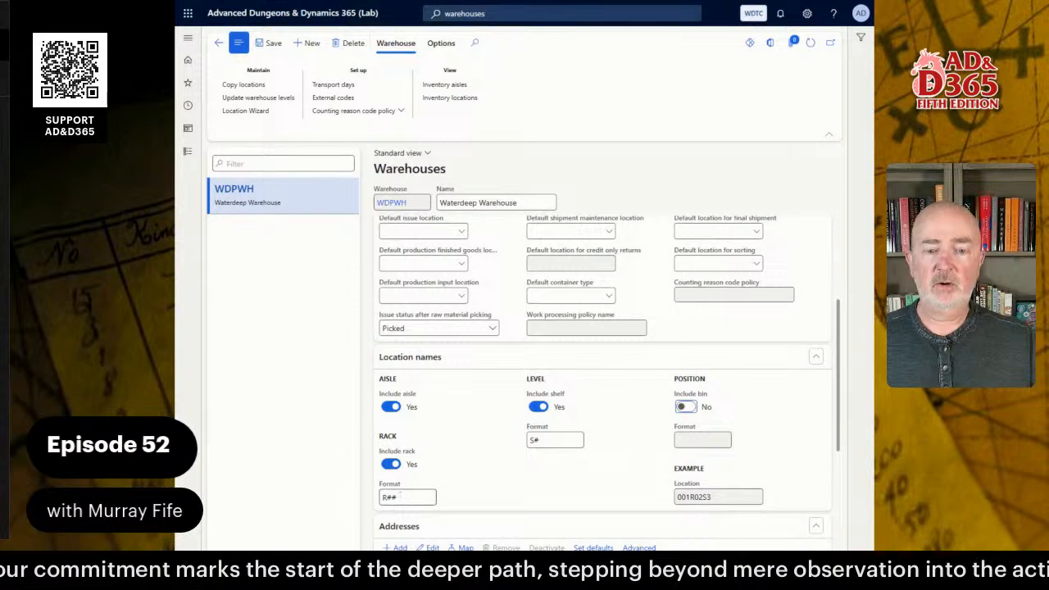
key("BackSpace")
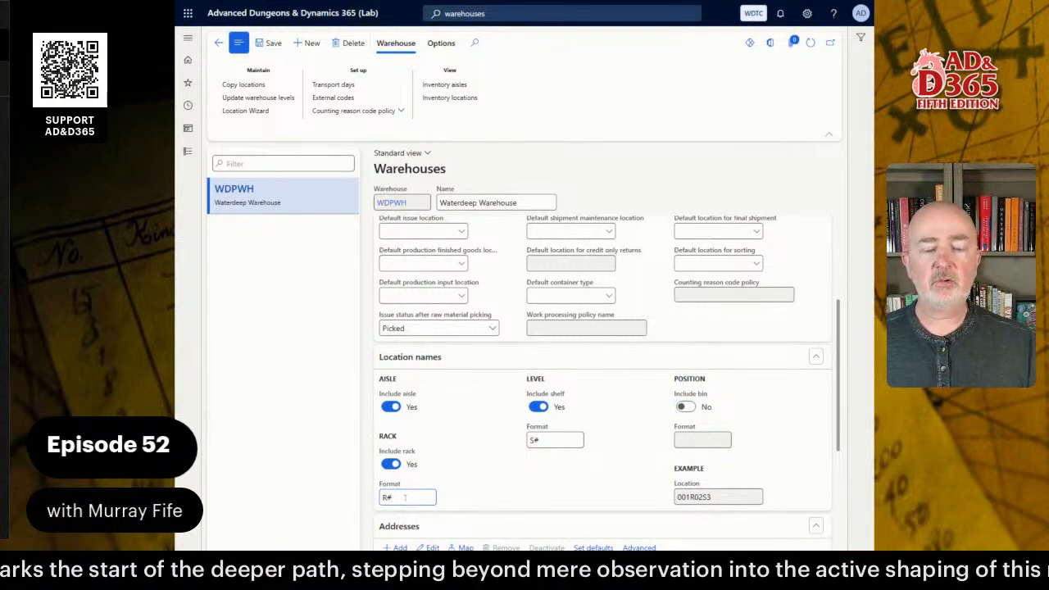
key("Tab")
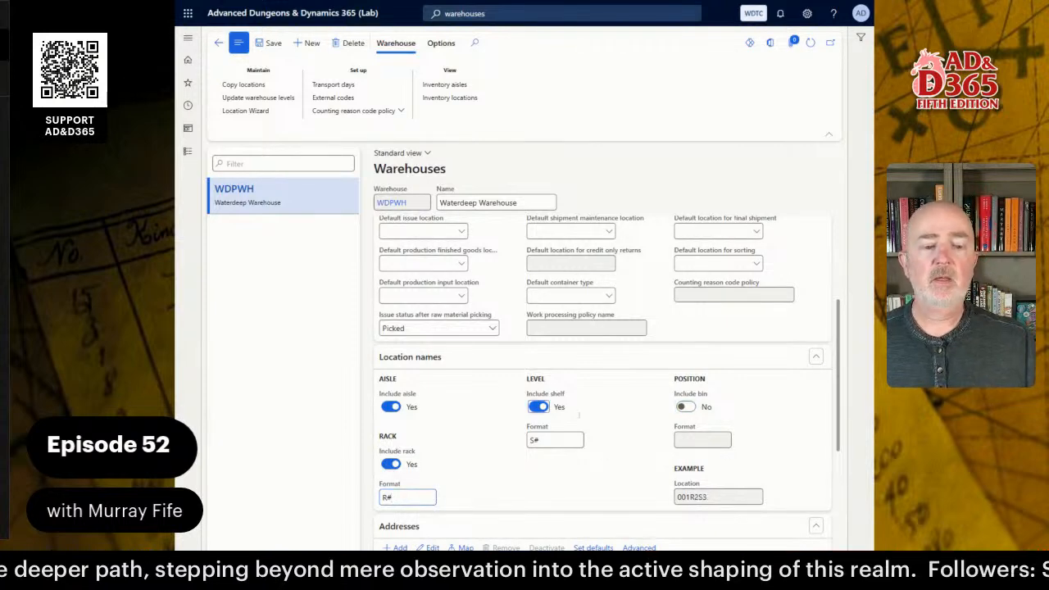
Check the example location and try the rack and shelf formats without letter prefixes, leaving # in each
left_click(407, 495)
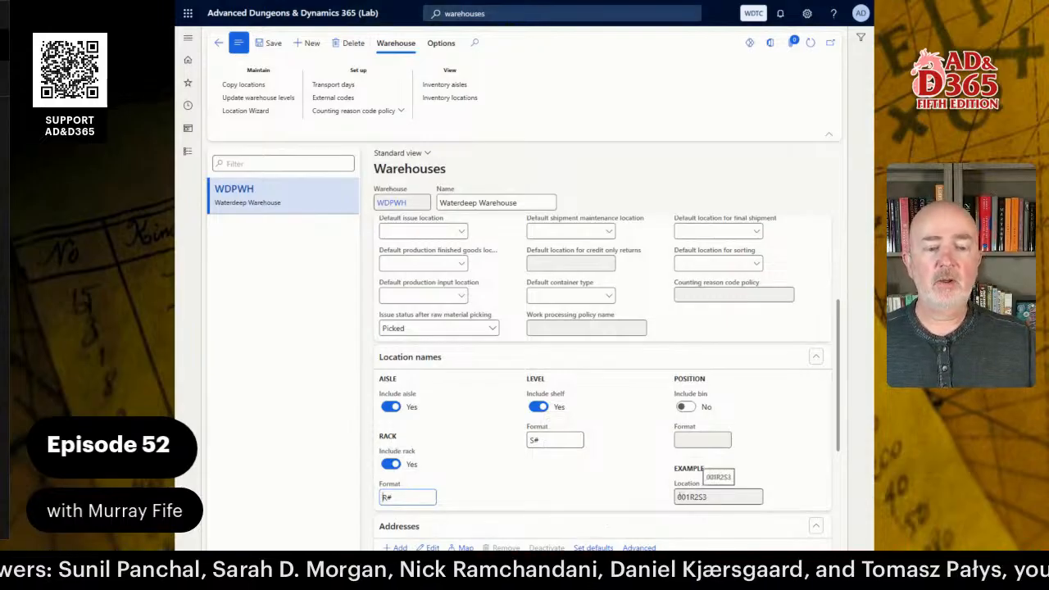
left_click_drag(678, 497, 735, 496)
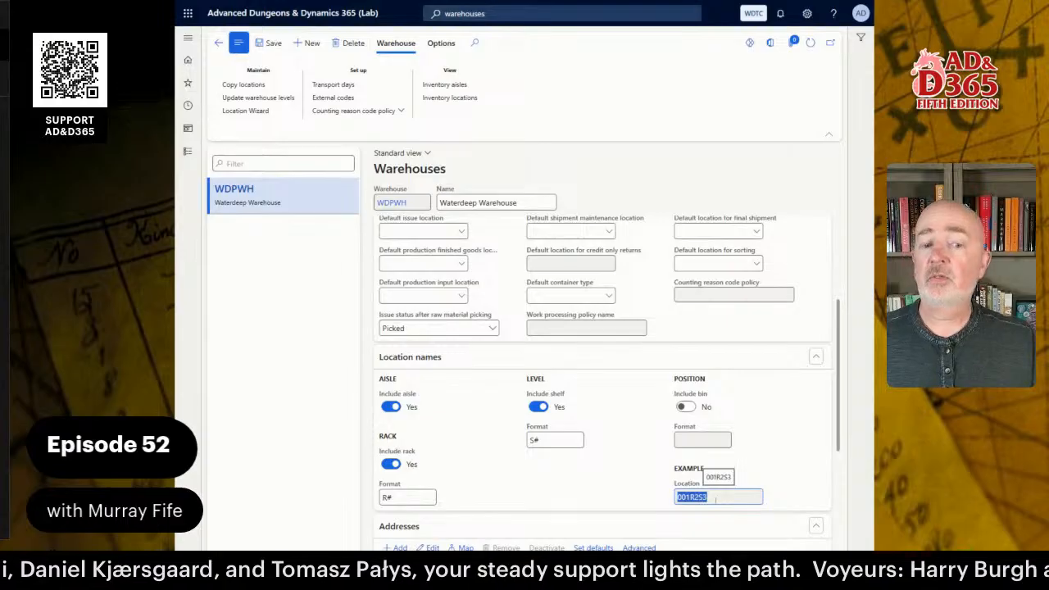
left_click(410, 497)
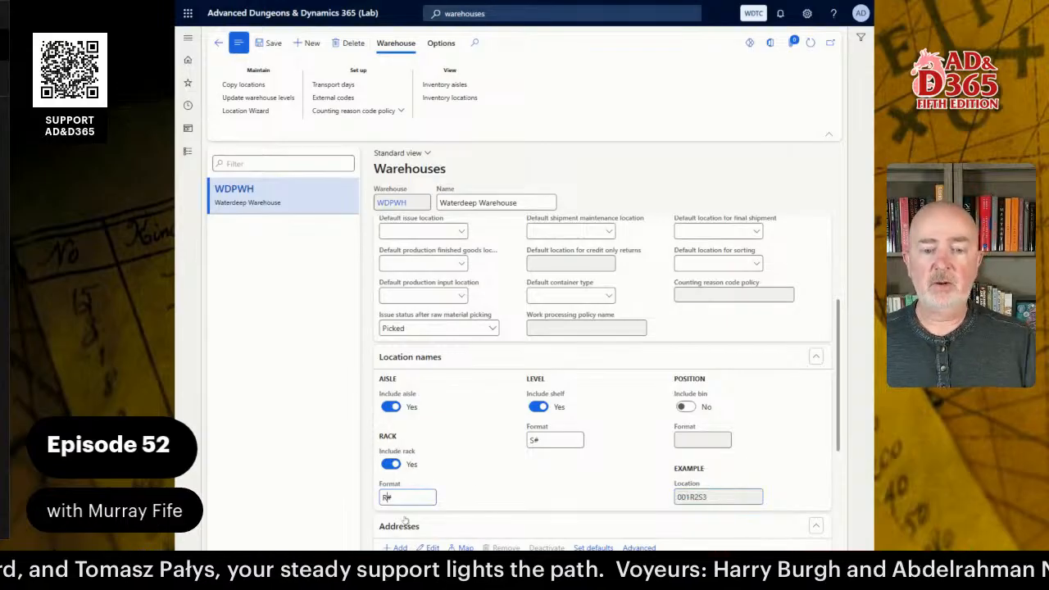
key("BackSpace")
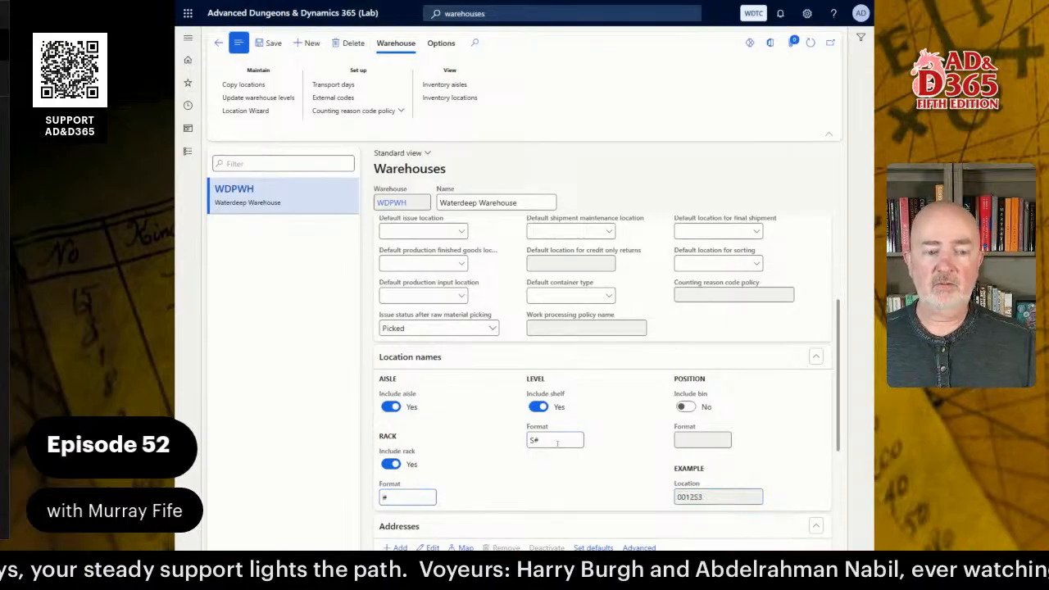
left_click(557, 443)
key("Left")
key("BackSpace")
key("Tab")
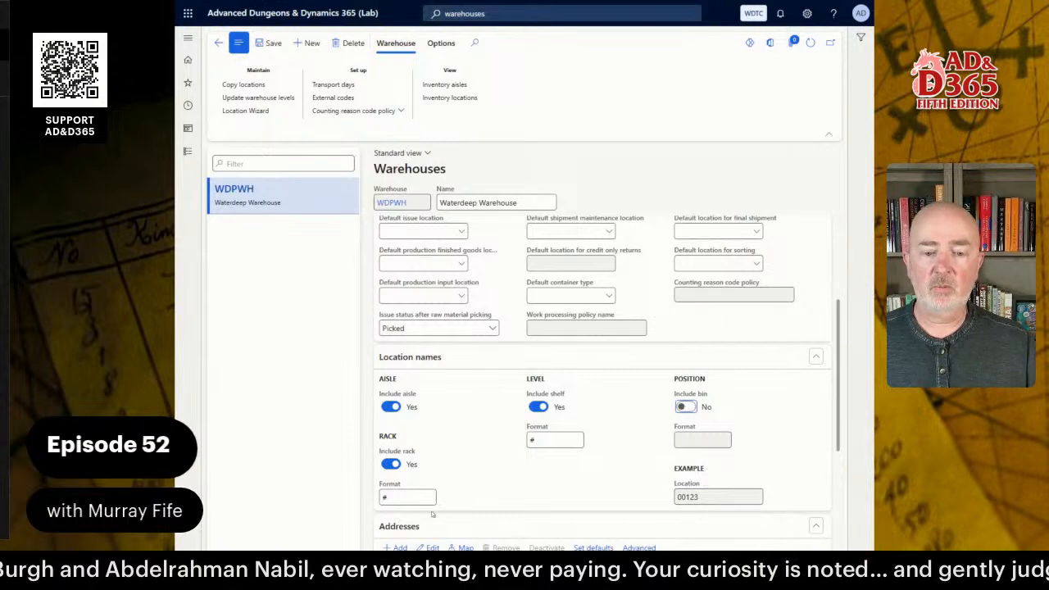
Restore the letter prefixes so the rack format is R# and the shelf format is S#
left_click(398, 497)
type("R")
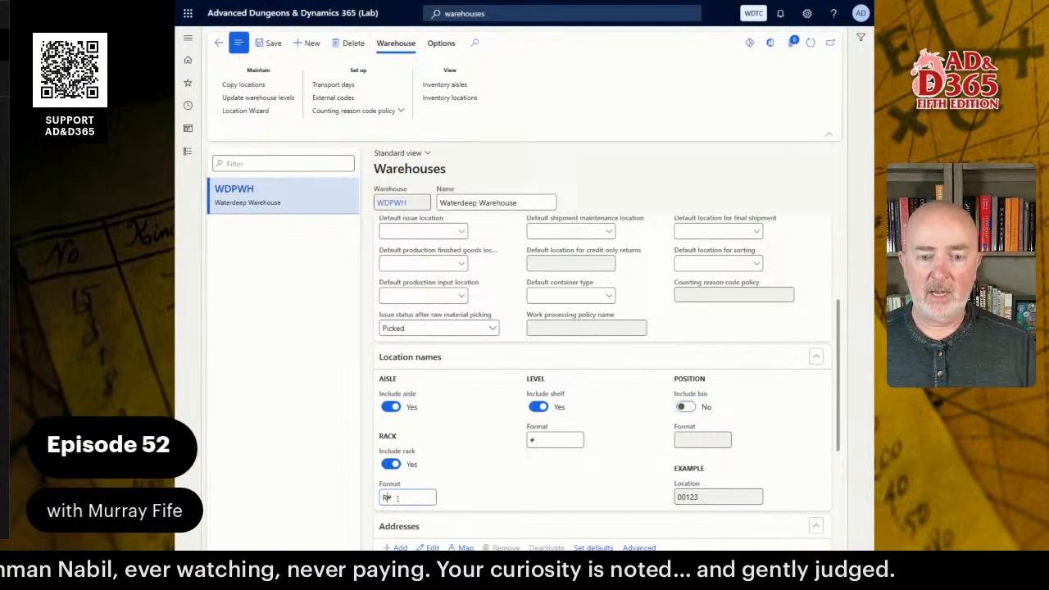
left_click(555, 440)
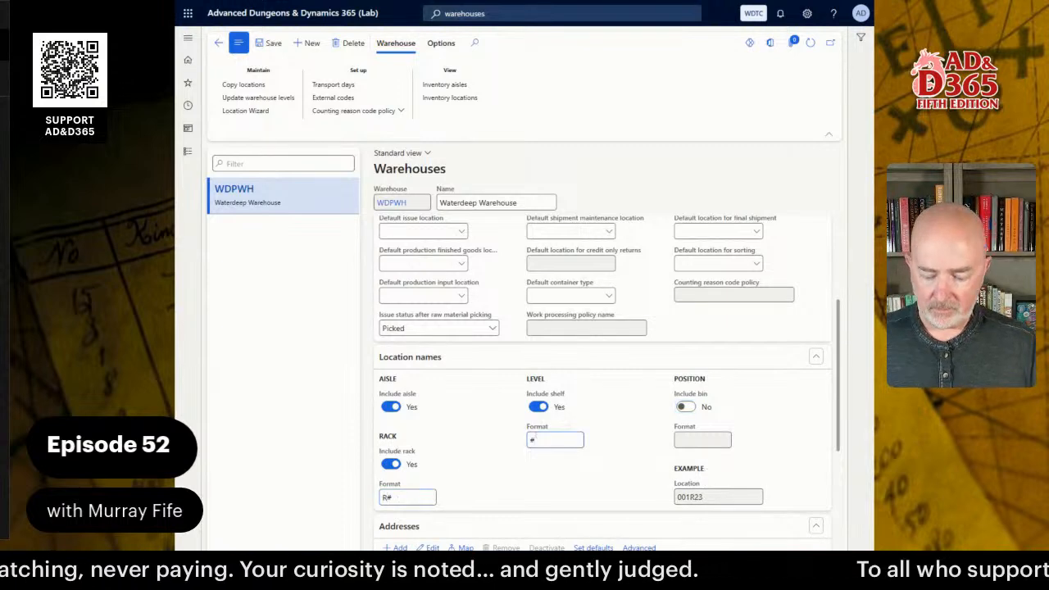
type("S")
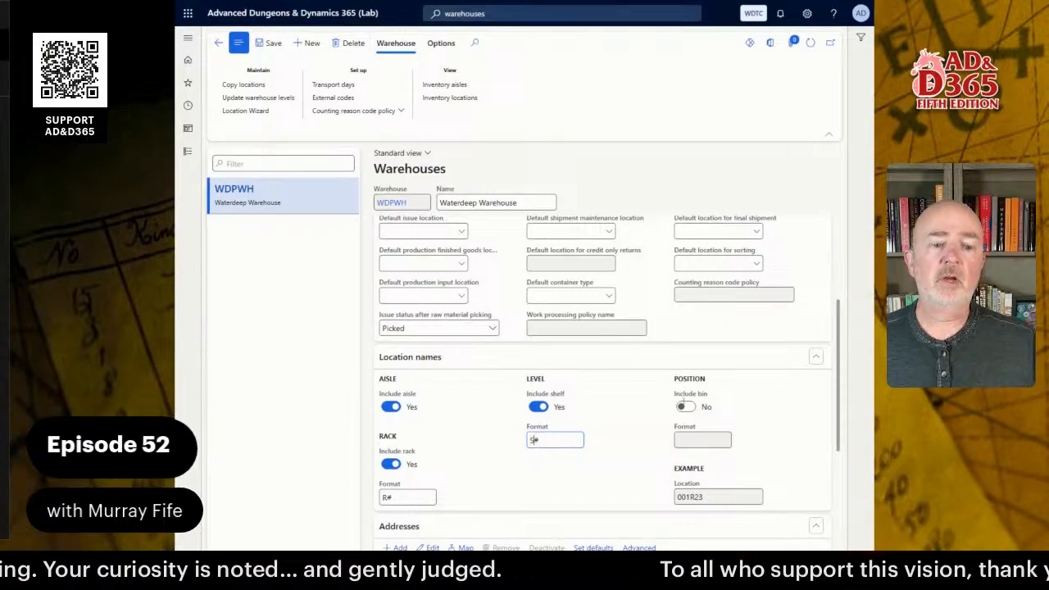
Include the bin in the location names with format B#, and exclude the bin again
left_click(683, 406)
left_click(688, 442)
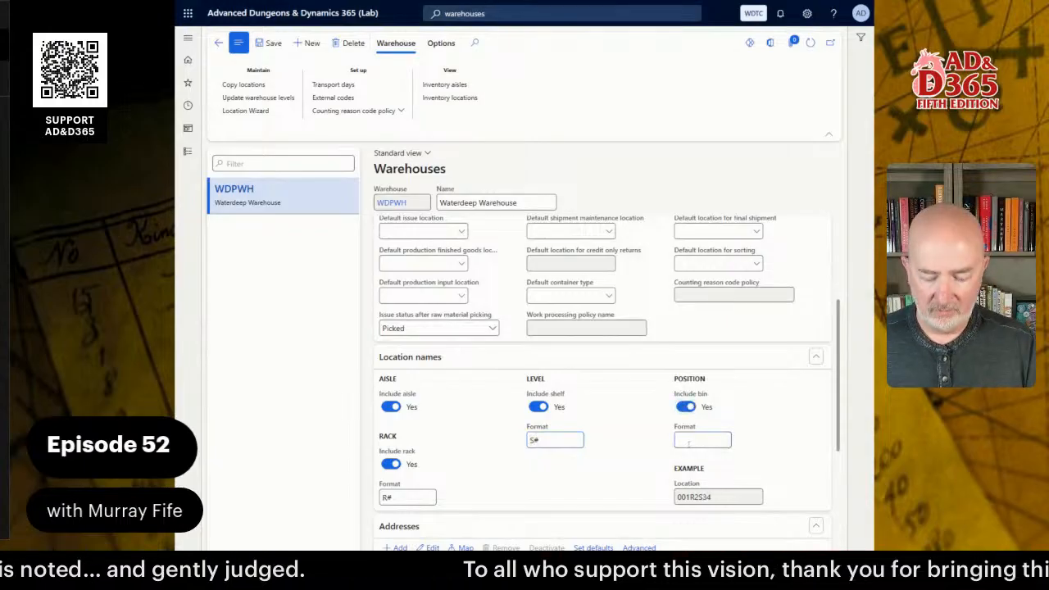
type("B")
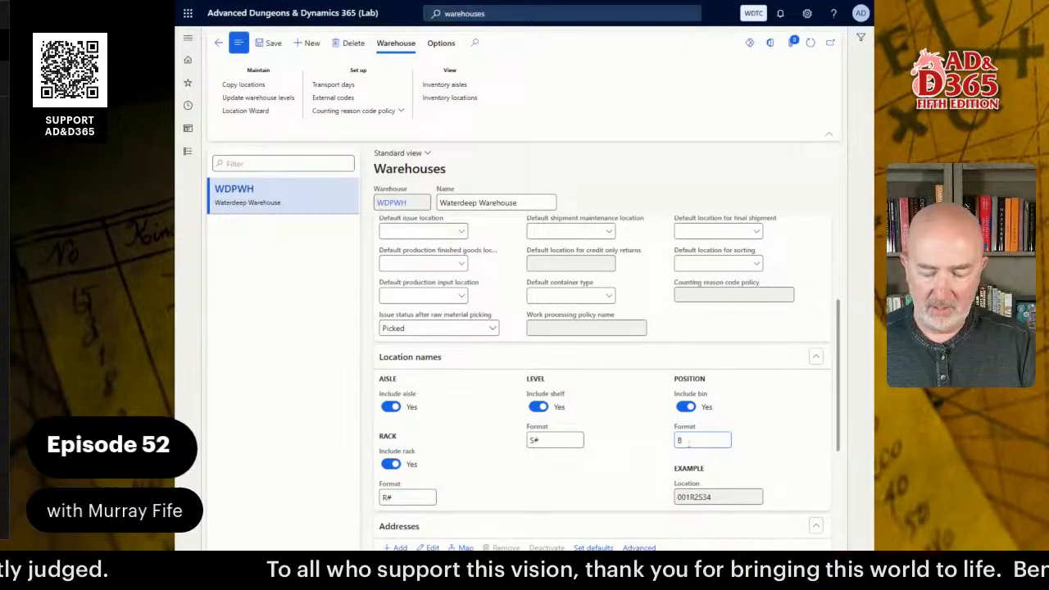
type("#")
key("Tab")
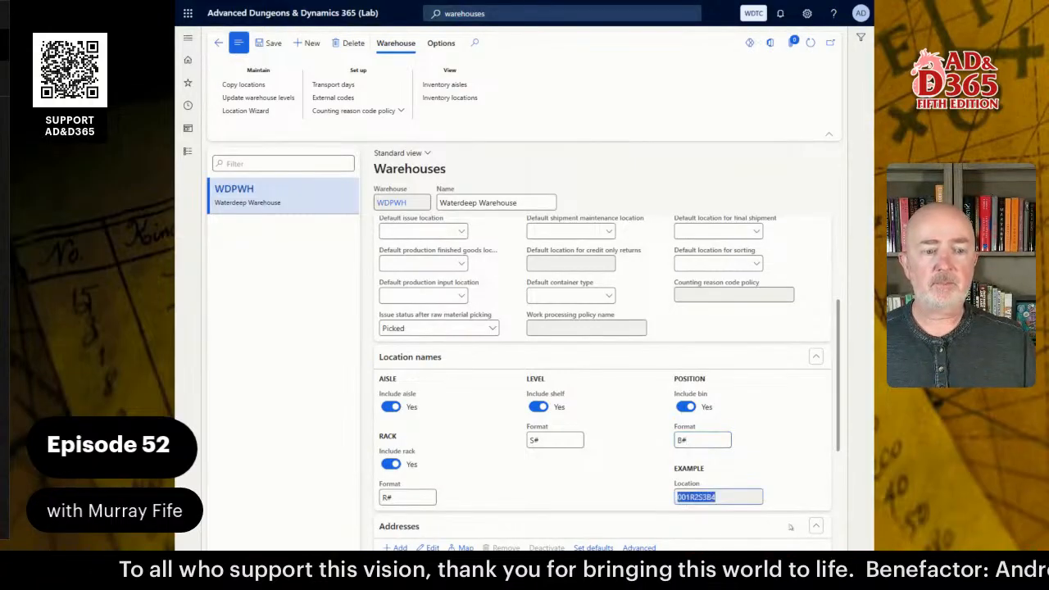
left_click(685, 406)
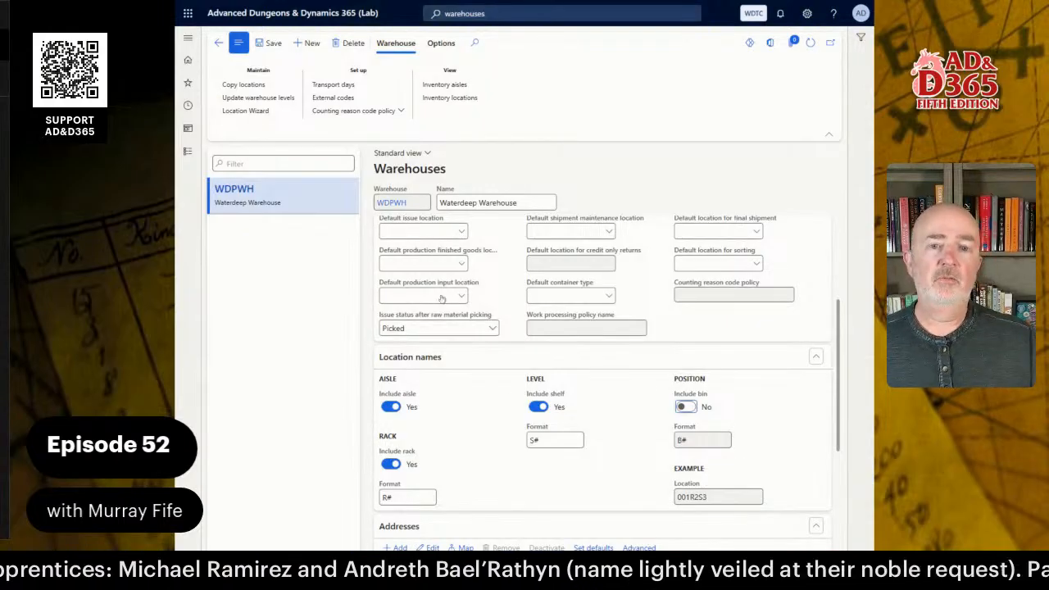
Start the Location Wizard for warehouse WDPWH and review the wizard instructions in the Inventory Structures document in Word
left_click(245, 112)
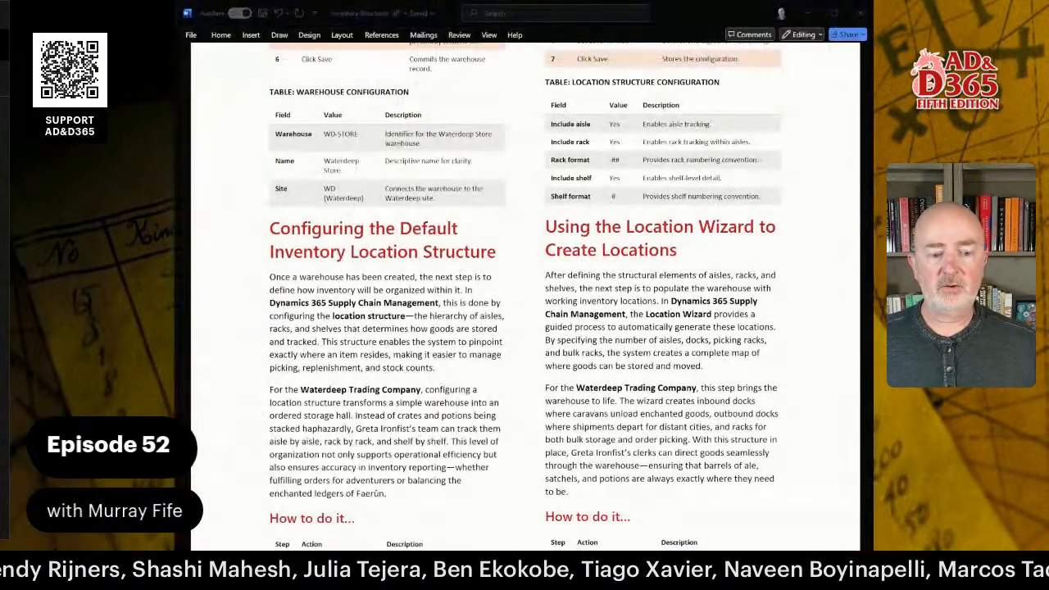
left_click(576, 322)
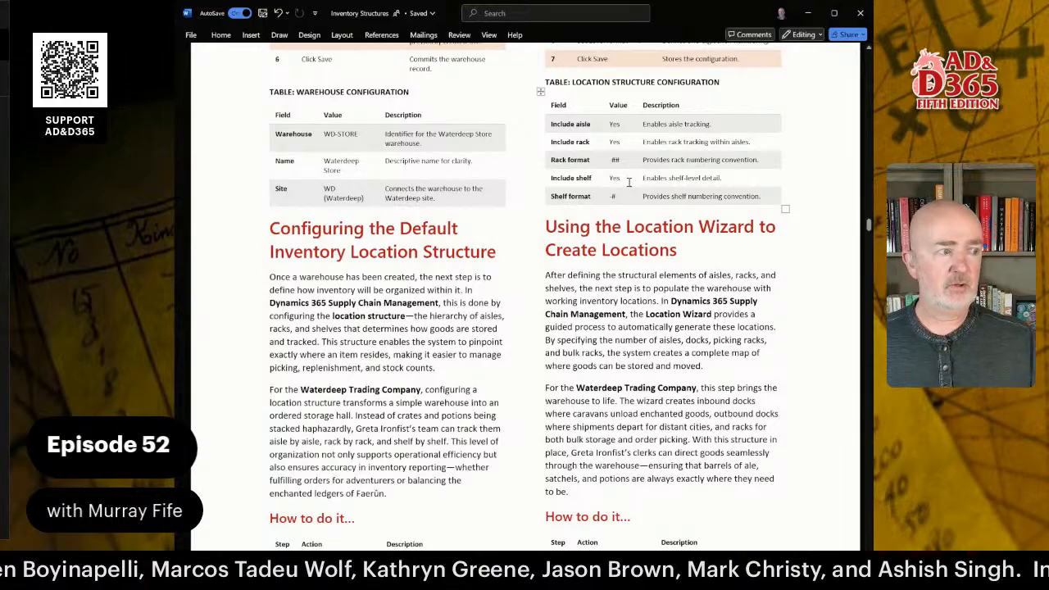
scroll(616, 183, "down", 2)
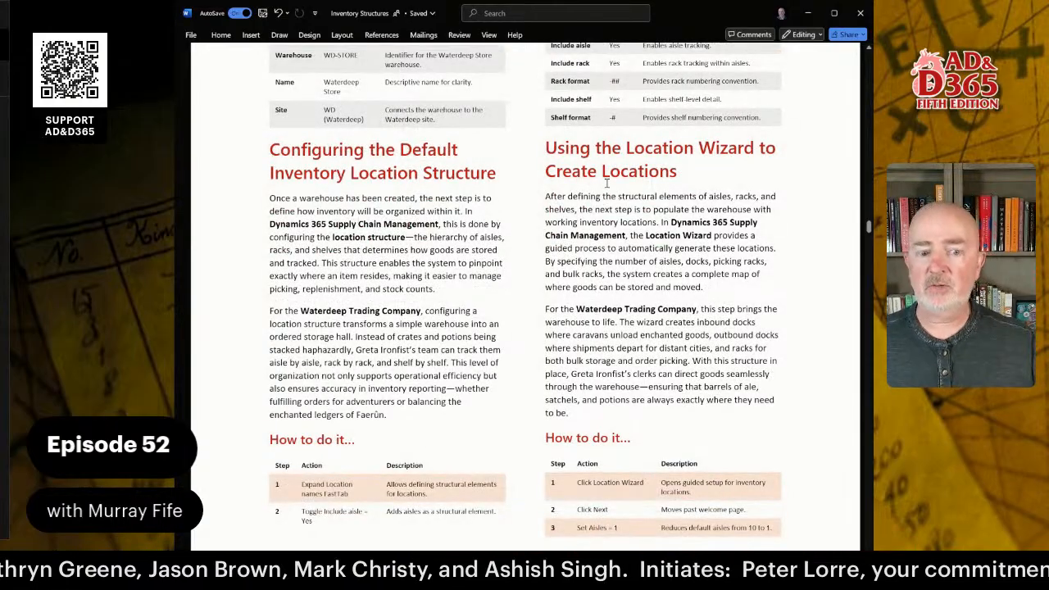
scroll(614, 200, "down", 2)
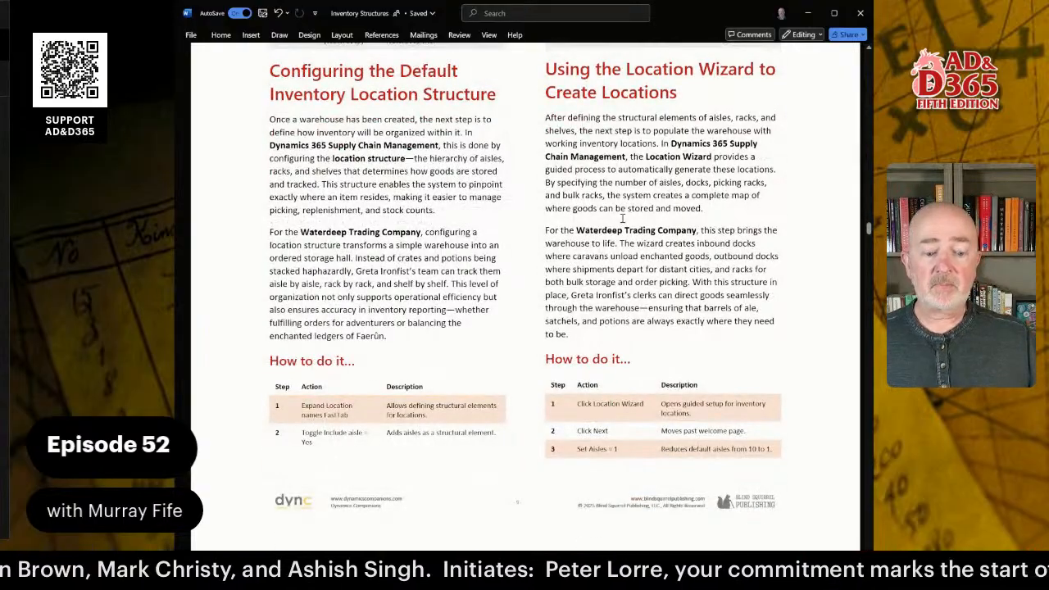
scroll(614, 201, "down", 8)
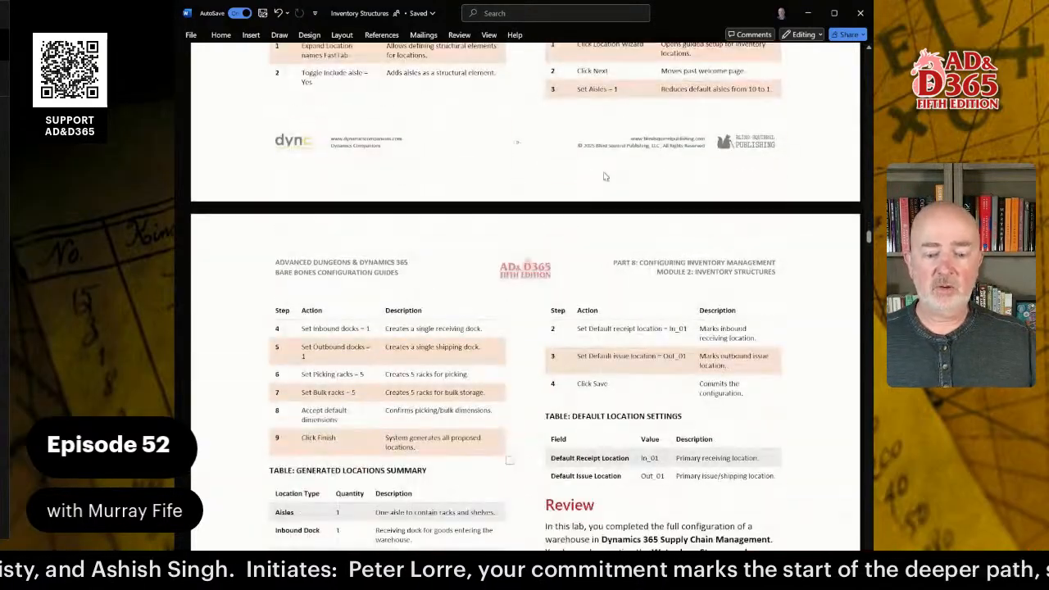
scroll(605, 176, "down", 5)
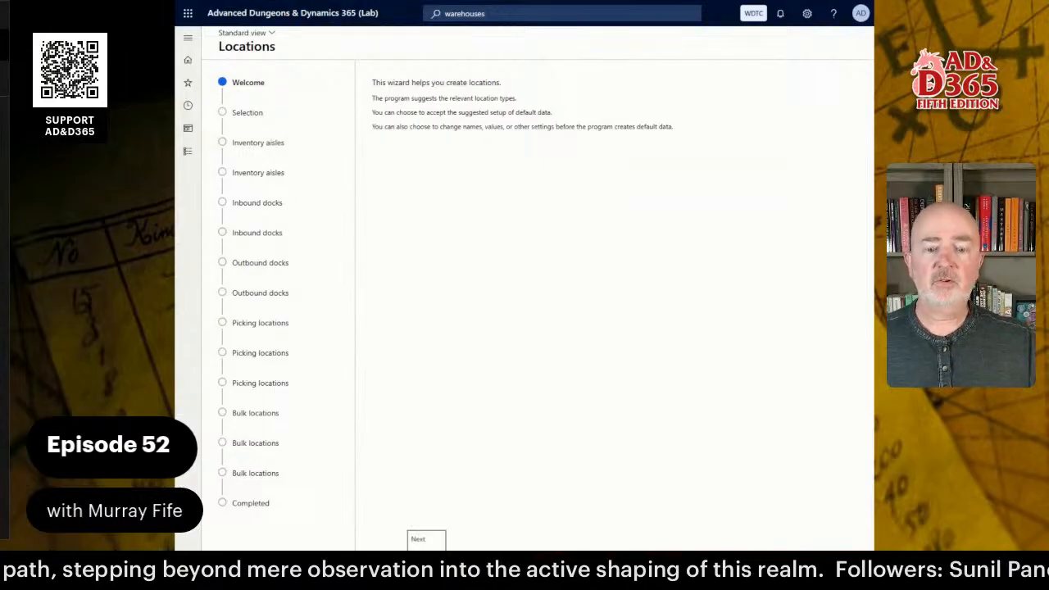
In the Dynamics 365 Location Wizard, keep all location types selected for warehouse WDPWH and specify 3 additional inventory aisles
left_click(426, 538)
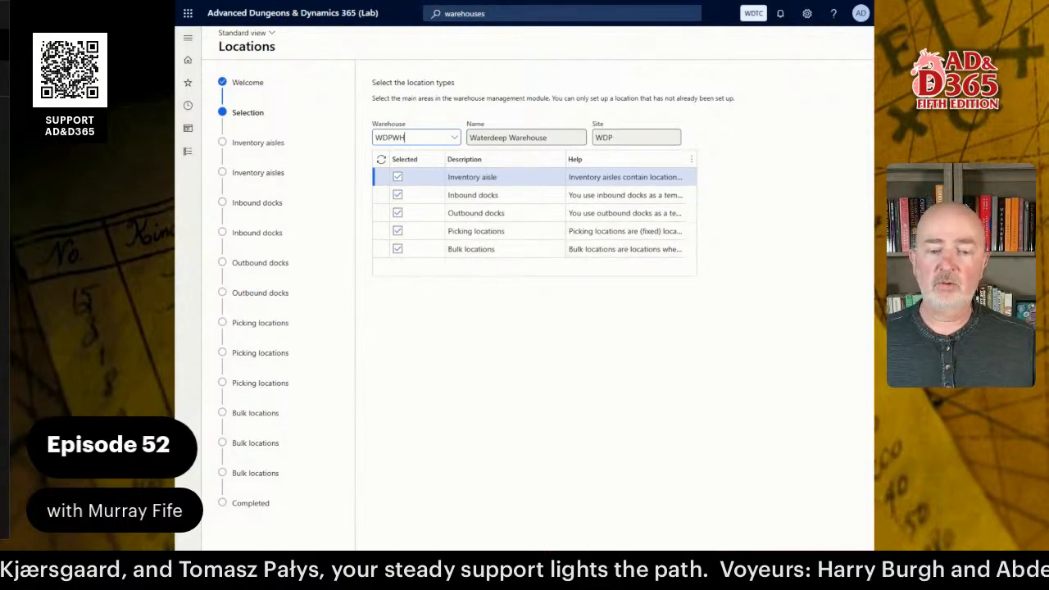
left_click(428, 564)
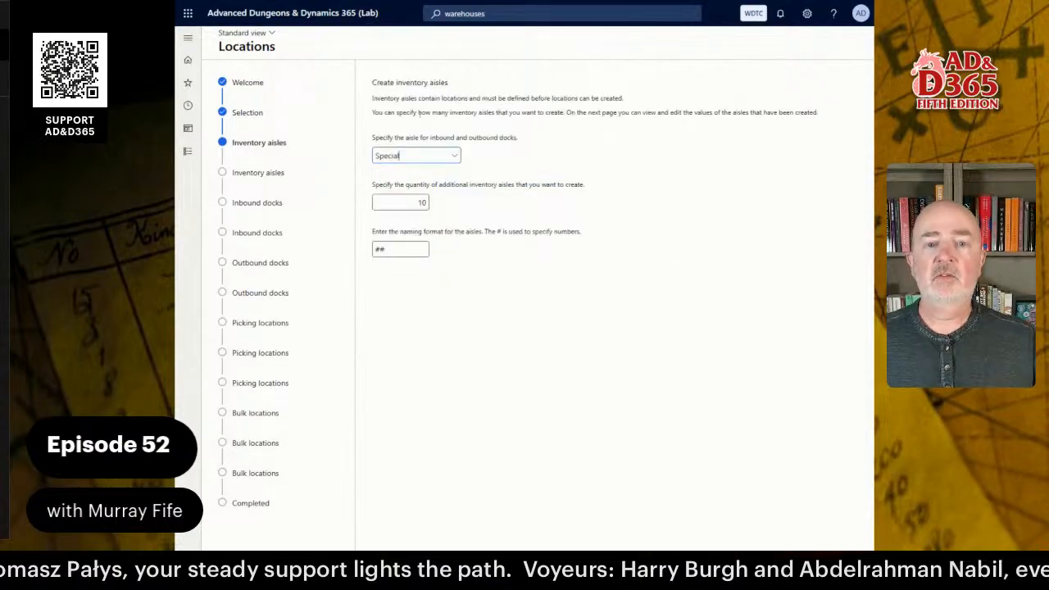
left_click(402, 203)
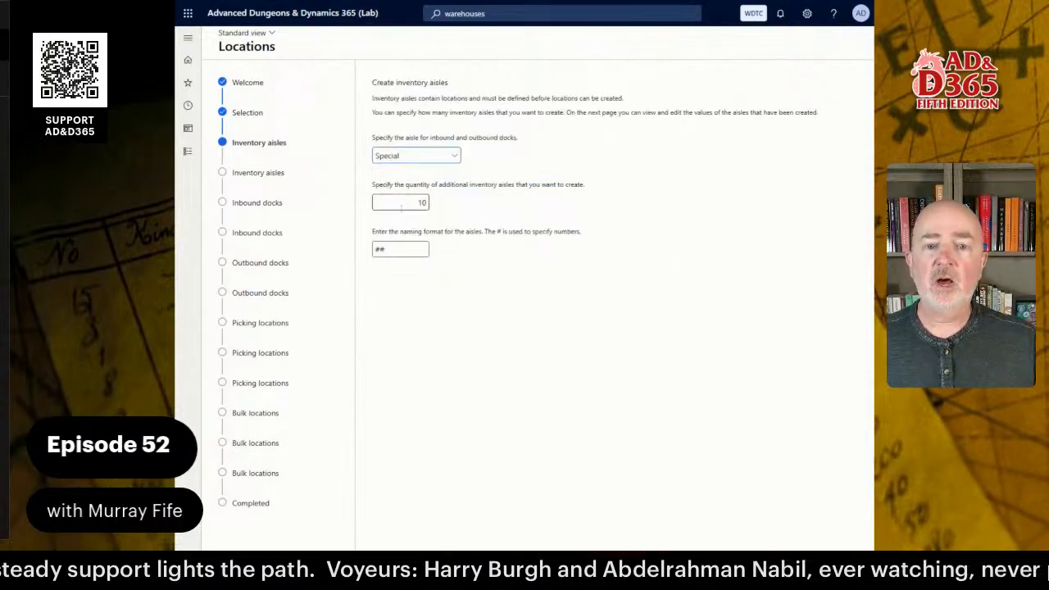
left_click_drag(401, 202, 438, 204)
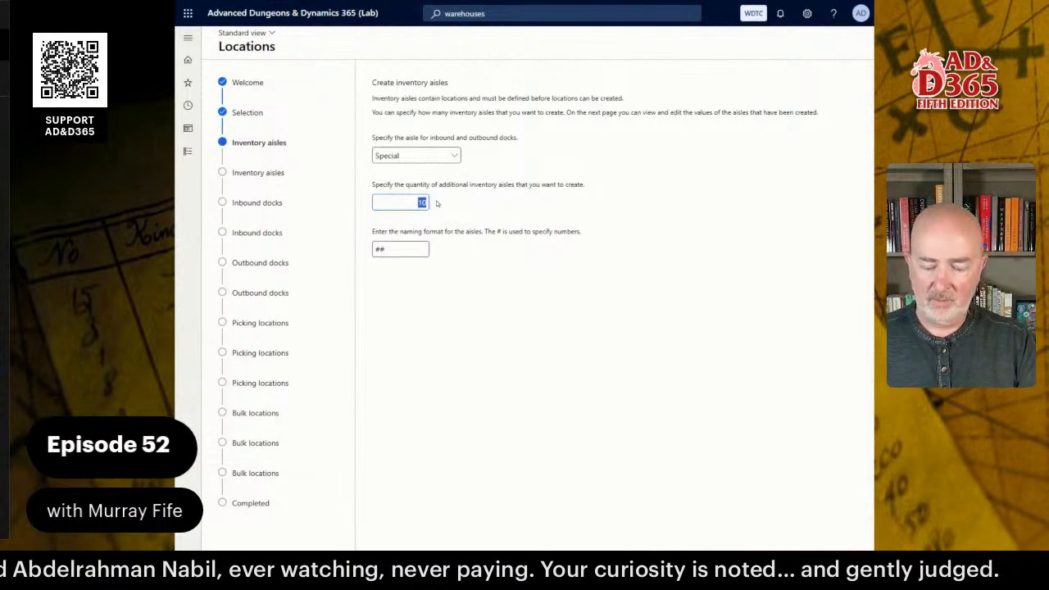
type("3")
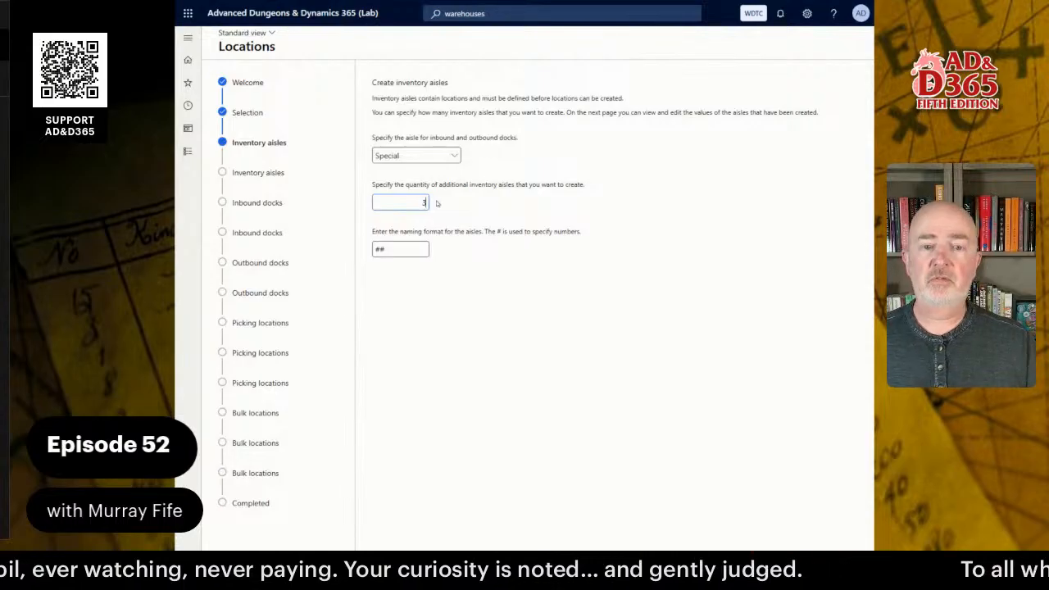
Set the aisle naming format to A## and generate the list of proposed inventory aisles
left_click(402, 250)
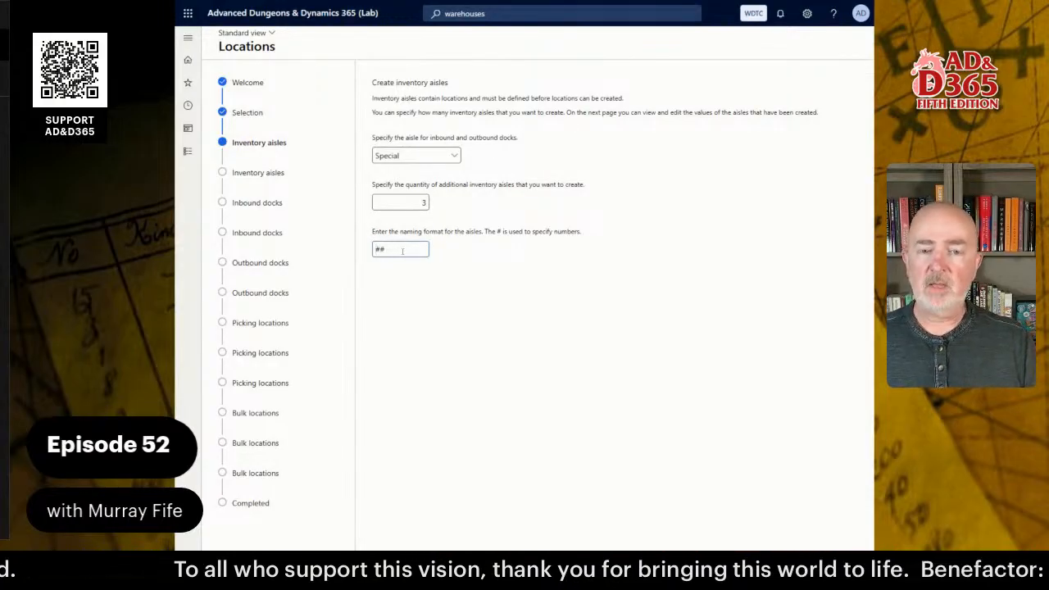
type("A")
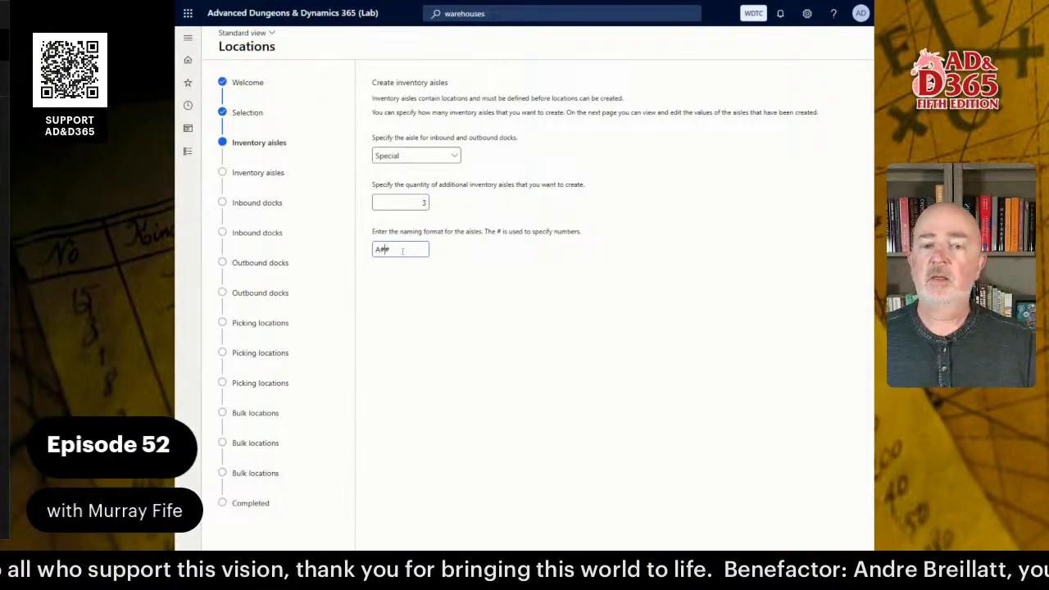
key("Delete")
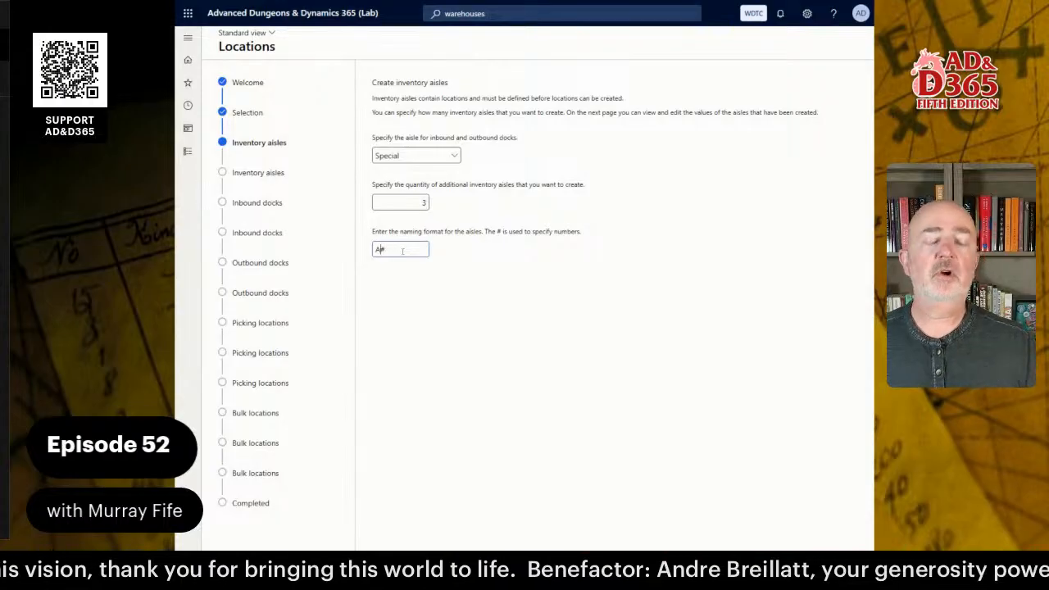
type("#")
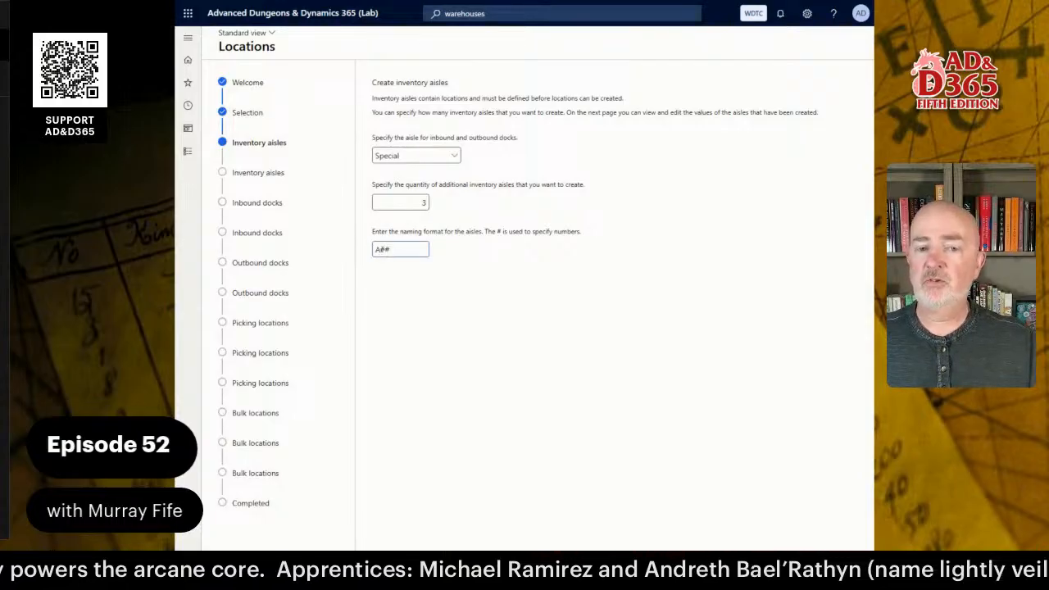
left_click(449, 564)
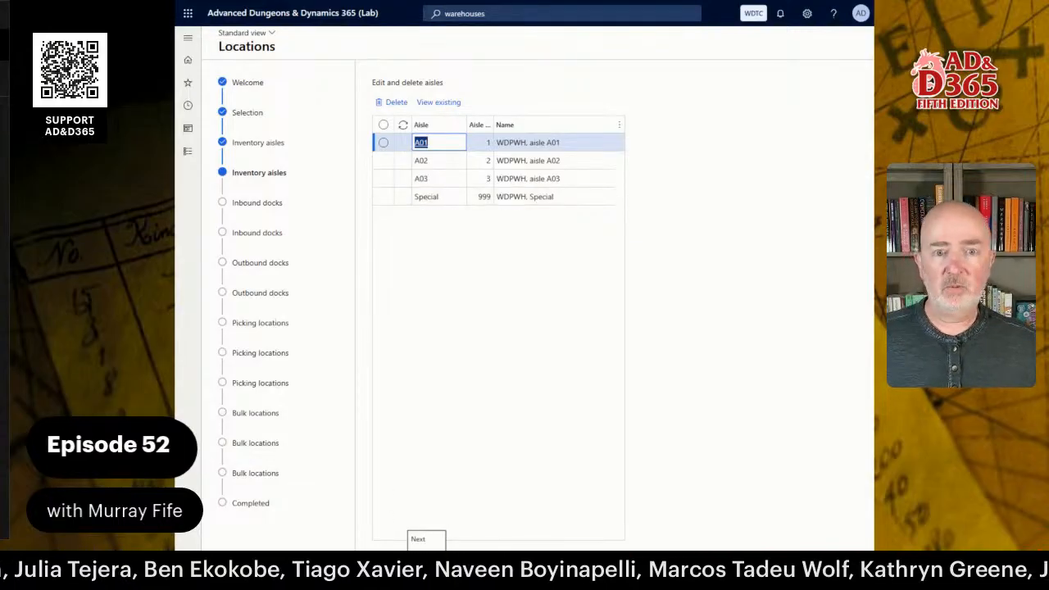
Accept the aisles and one inbound dock with format In_##, and specify 2 outbound docks with format Out_##
left_click(418, 538)
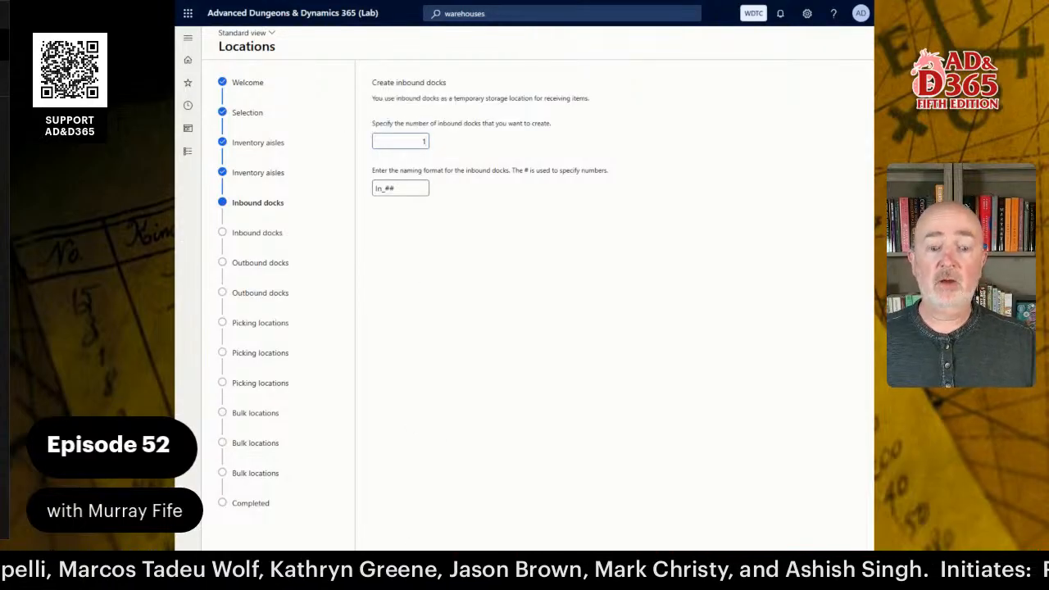
left_click(417, 539)
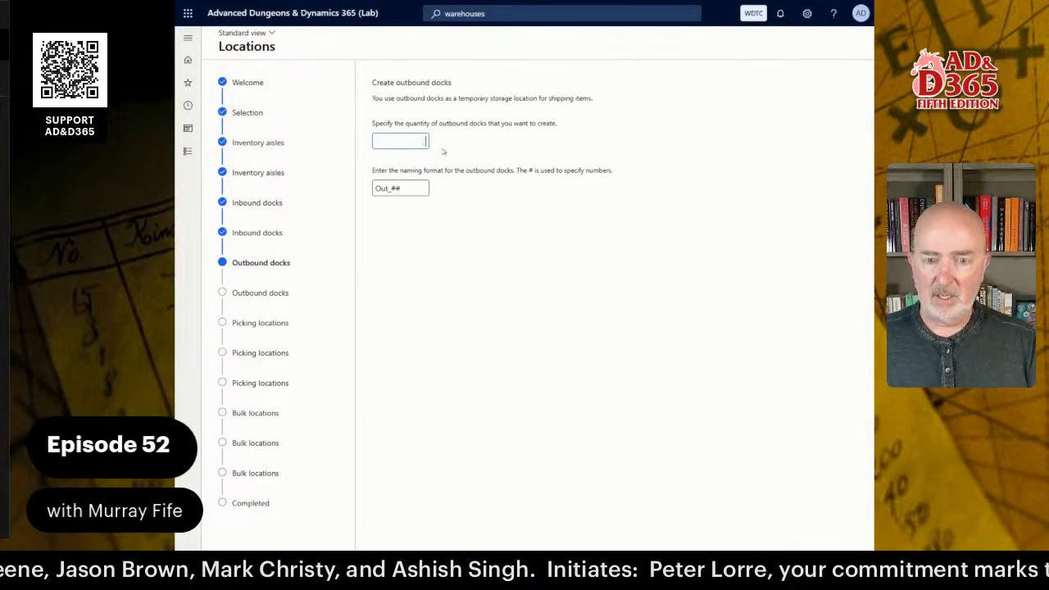
key("Tab")
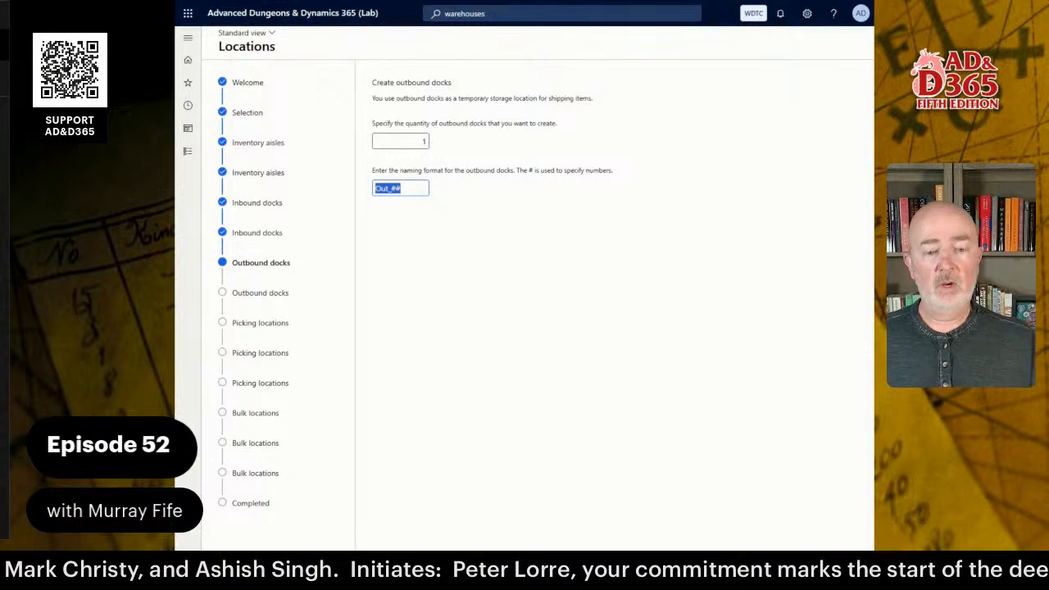
left_click(424, 141)
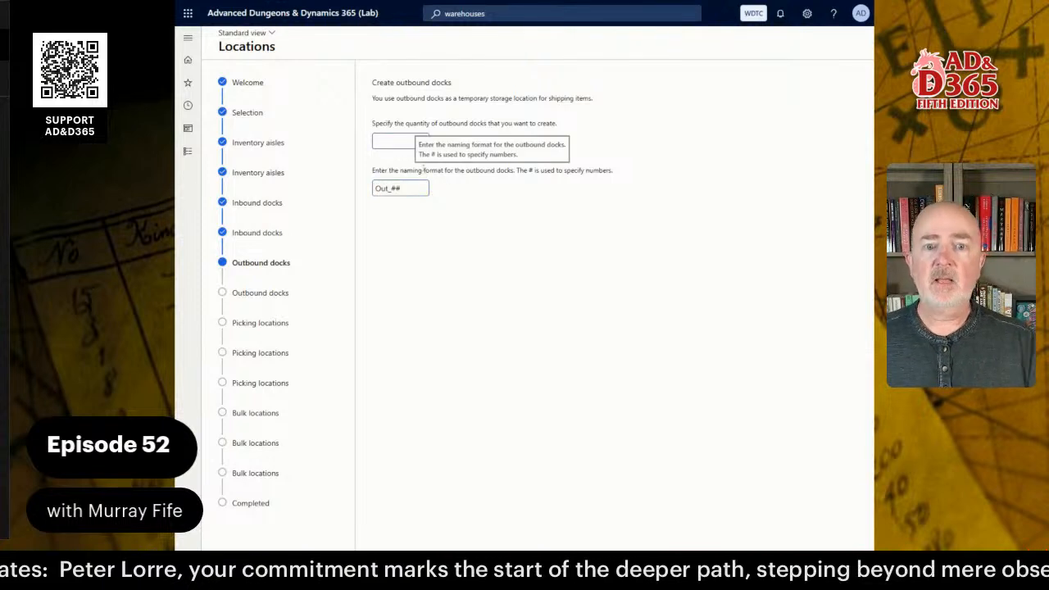
type("2")
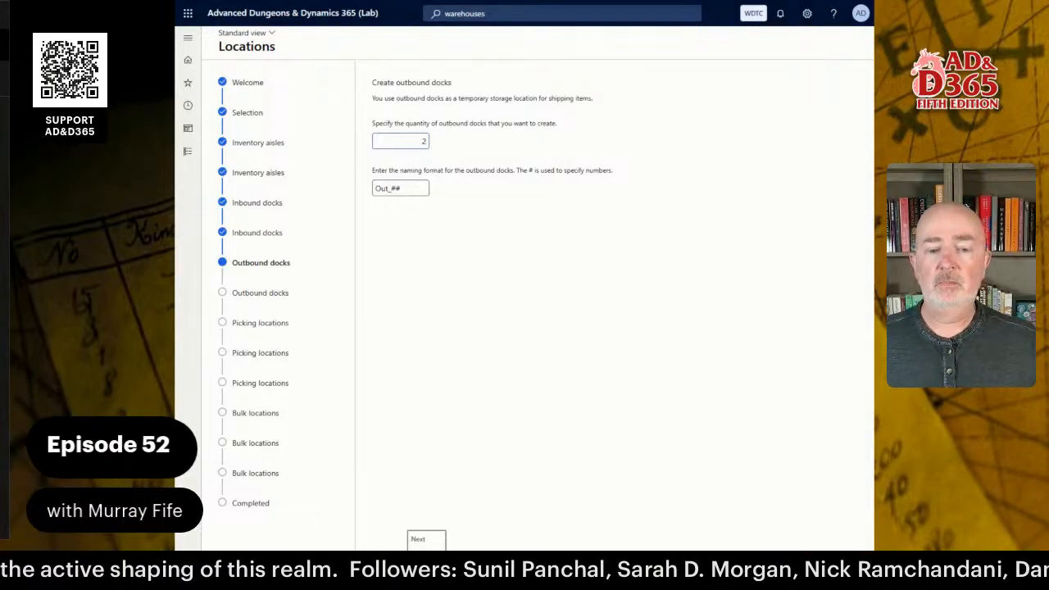
left_click(427, 564)
left_click(426, 564)
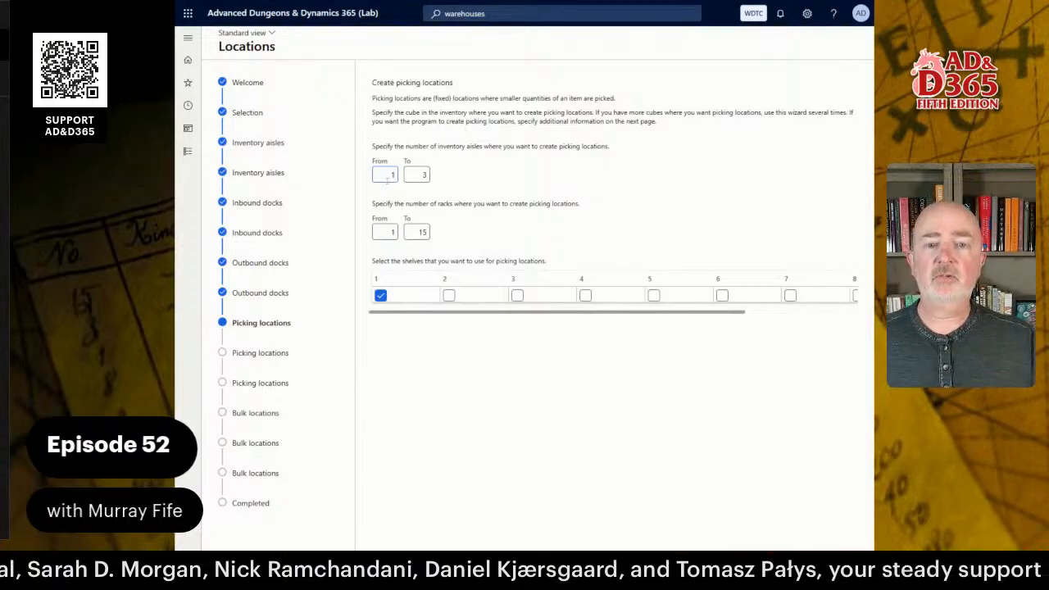
Define the picking locations for aisles 1 to 3 with racks 1 to 5, using shelves 1, 2 and 3
left_click(383, 176)
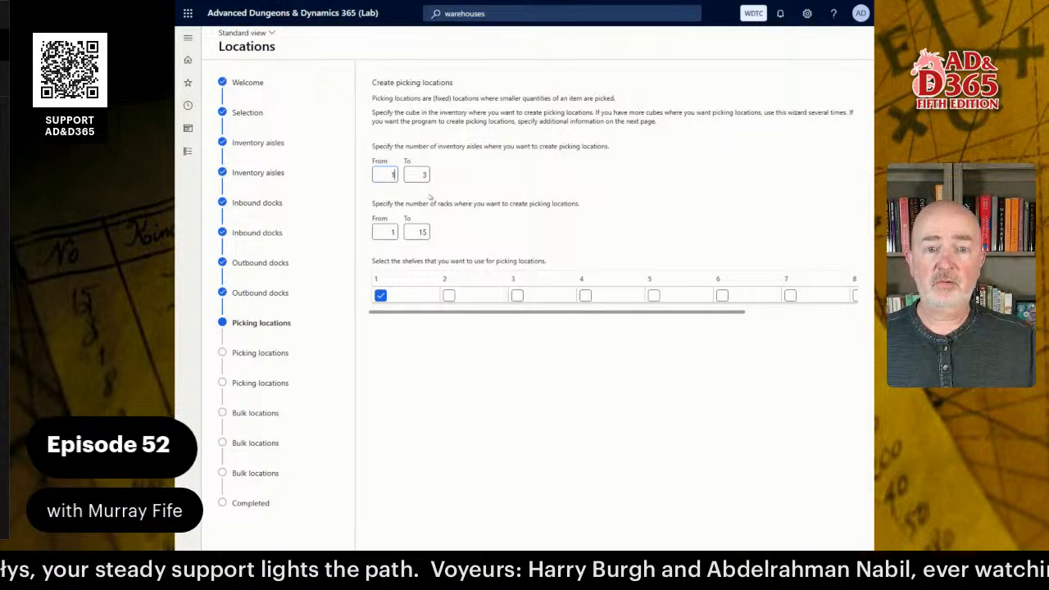
left_click(411, 232)
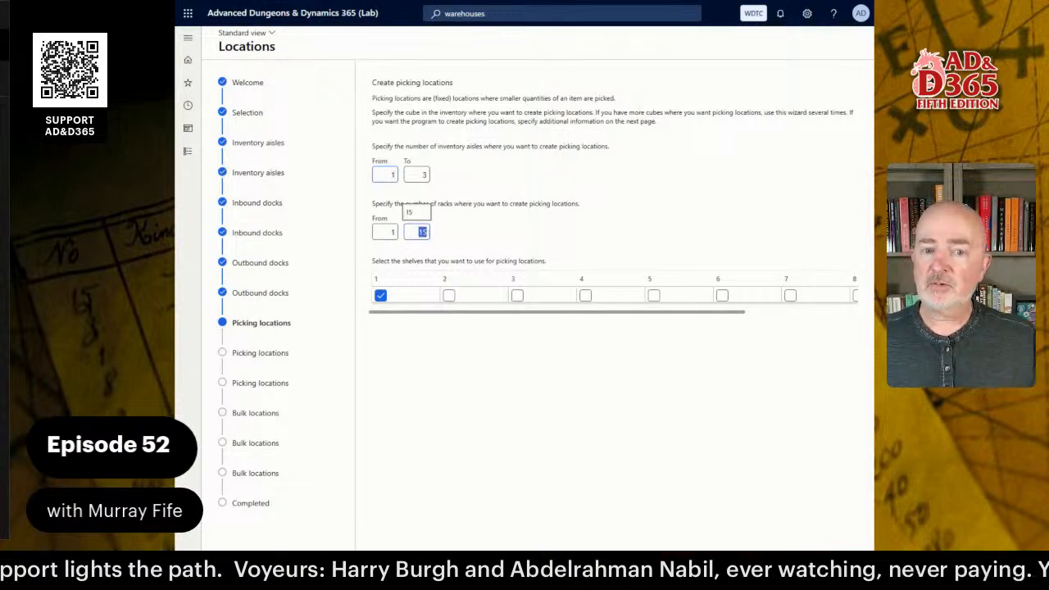
type("5")
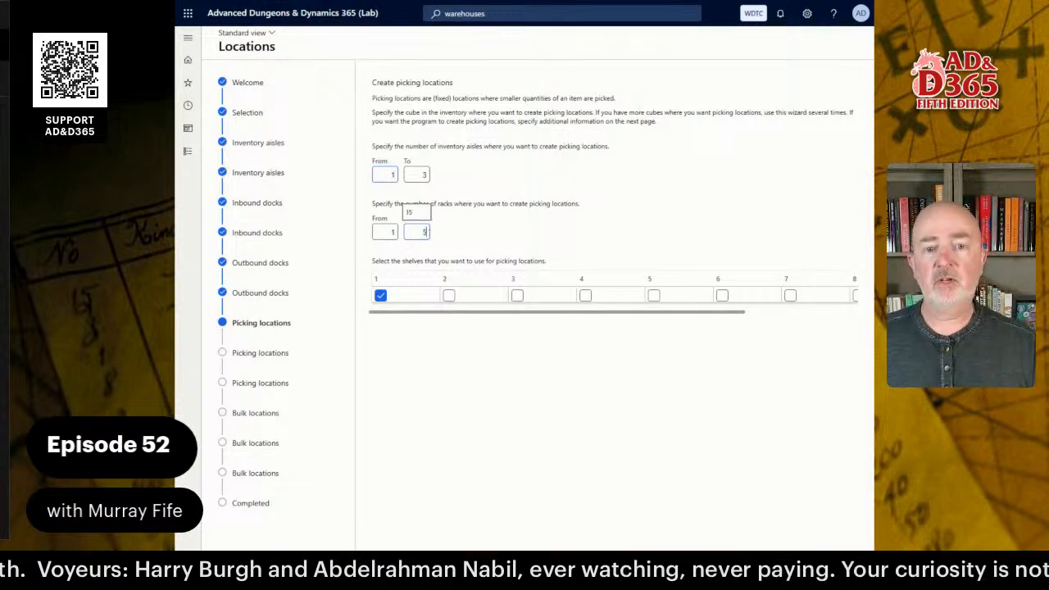
left_click(449, 295)
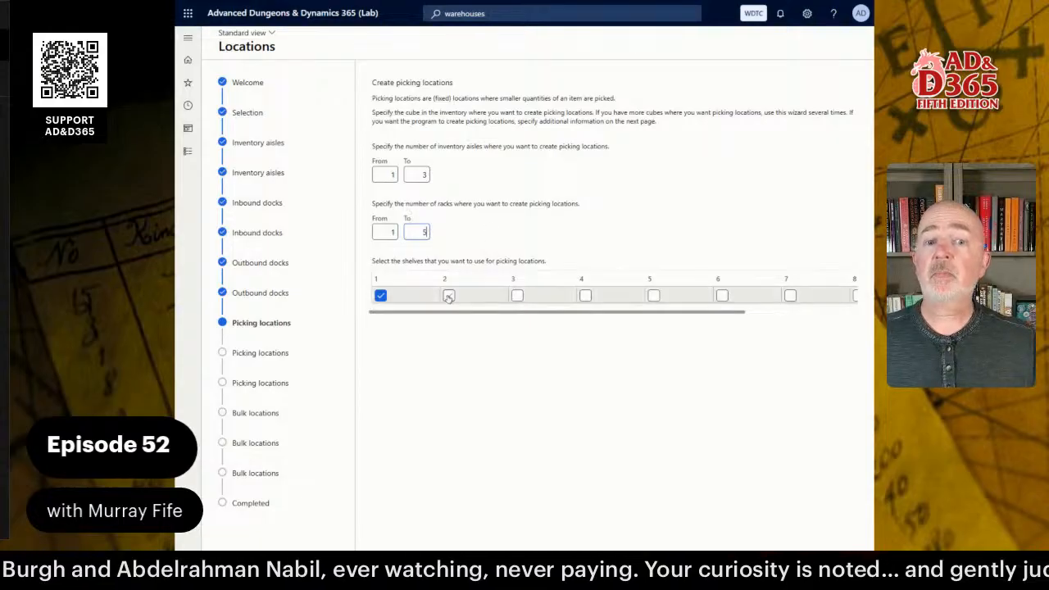
left_click(516, 296)
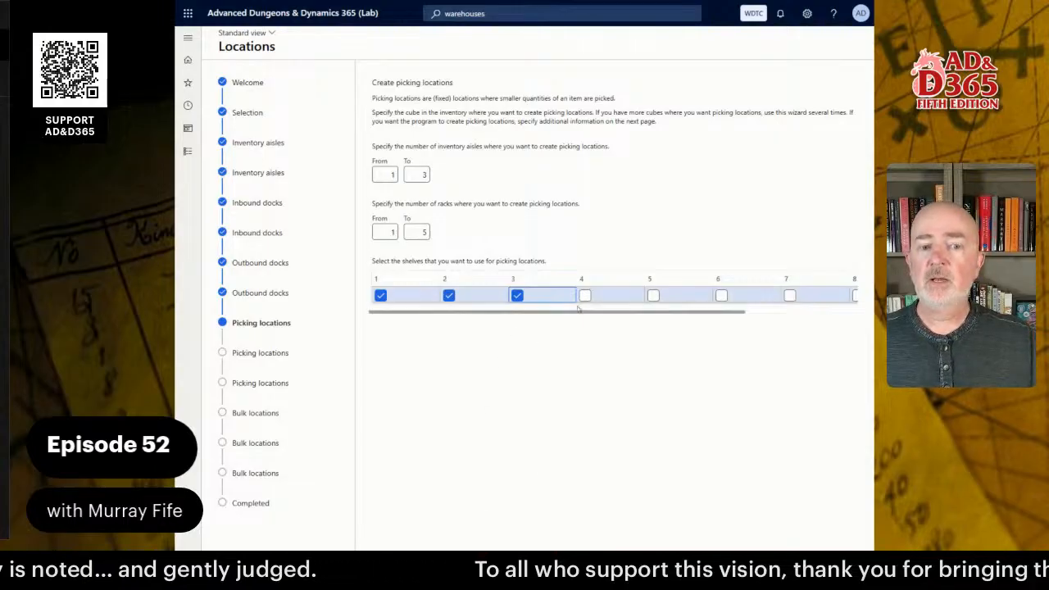
left_click_drag(581, 313, 779, 296)
left_click_drag(639, 297, 379, 296)
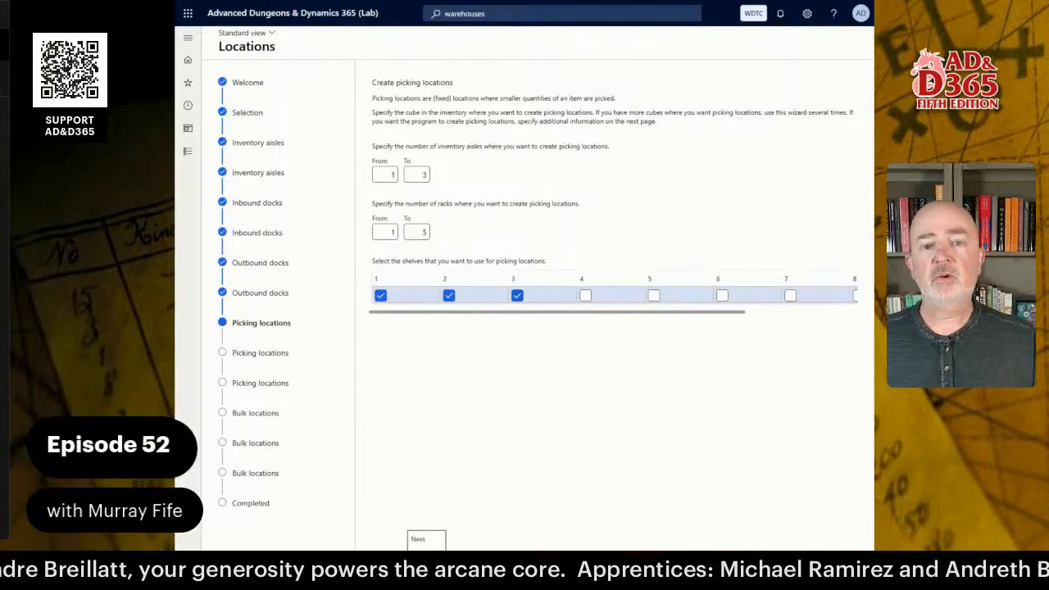
Keep the picking location dimensions at height 36.00, width 42.00 and depth 48.00, and review the proposed picking locations
left_click(424, 567)
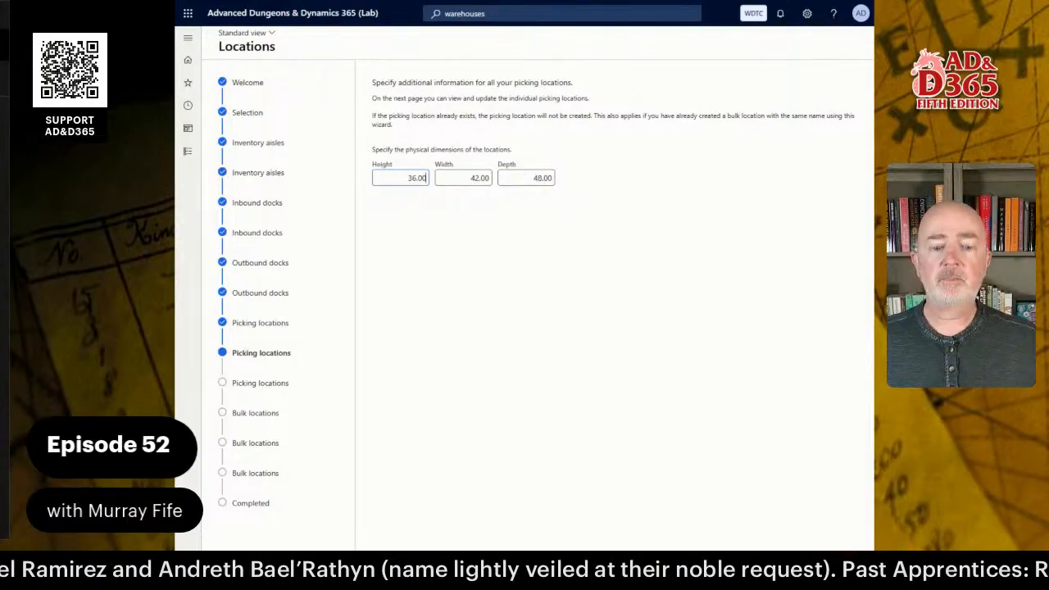
left_click(459, 565)
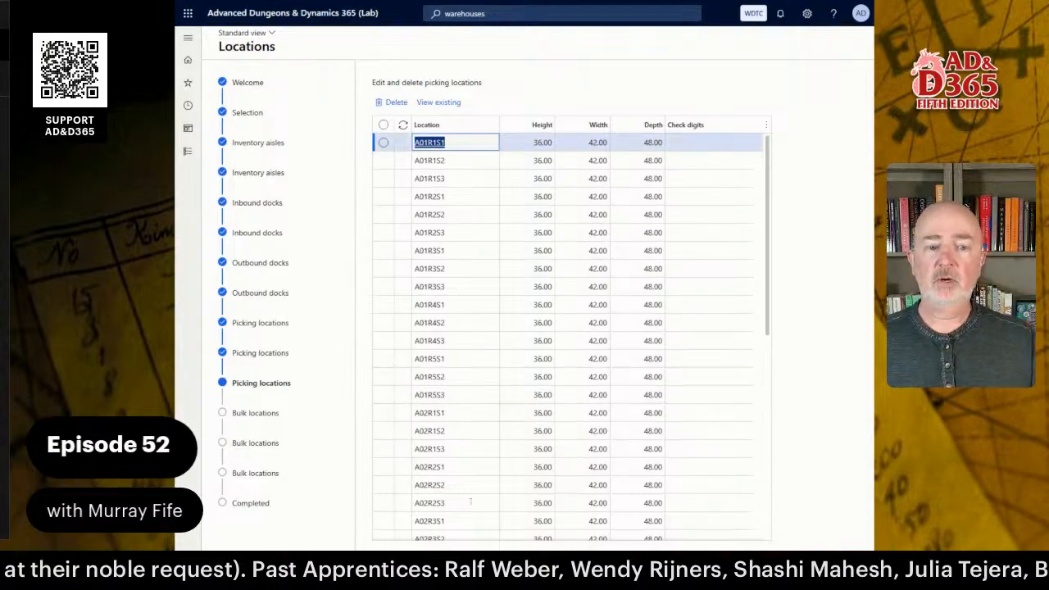
scroll(483, 418, "down", 5)
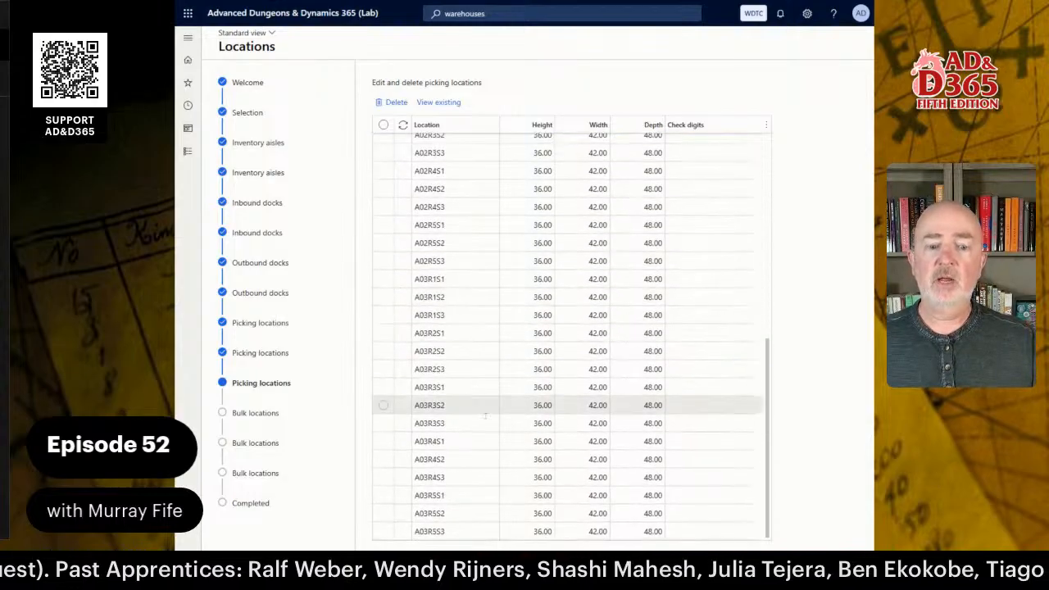
Return to the picking location ranges and set the ending inventory aisle to 1
left_click(744, 565)
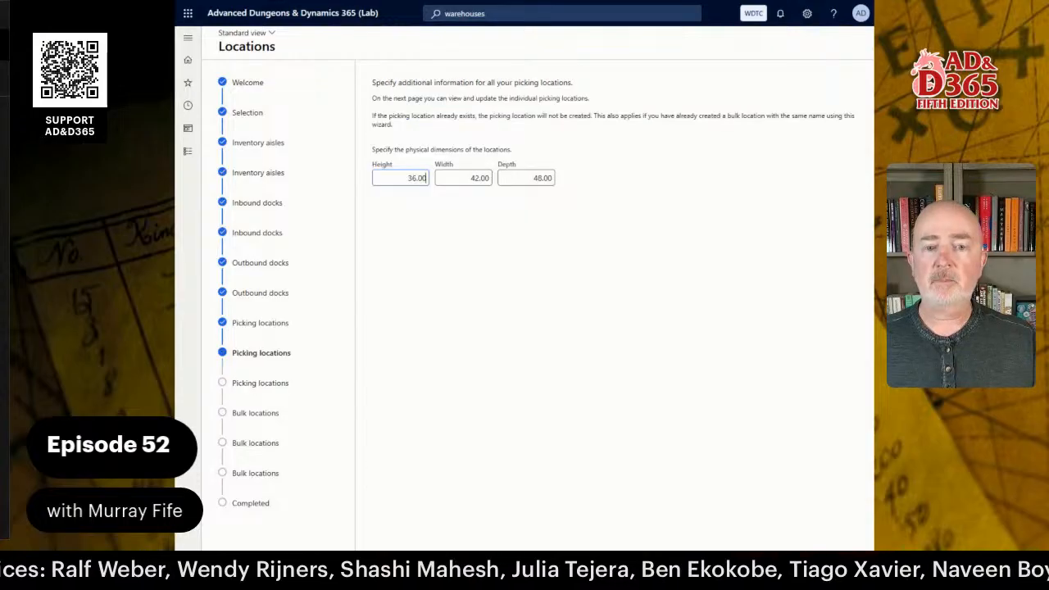
left_click(744, 565)
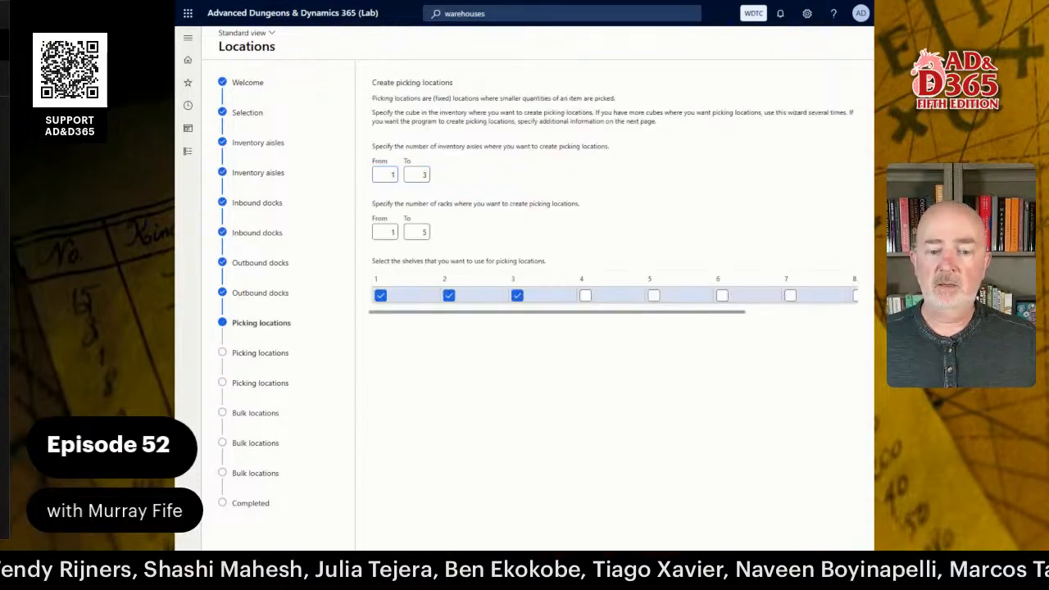
key("Tab")
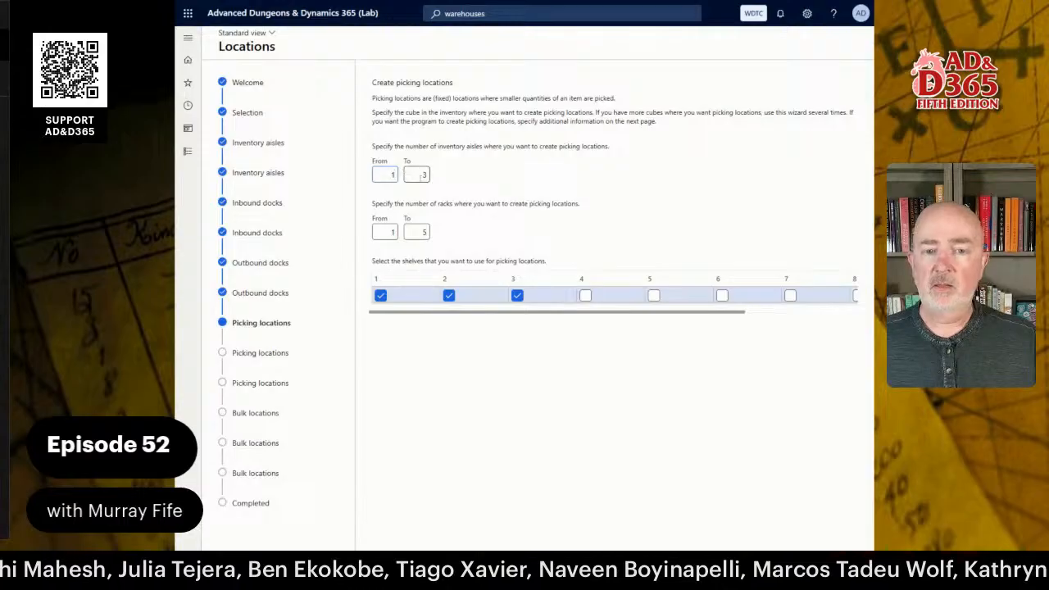
type("1")
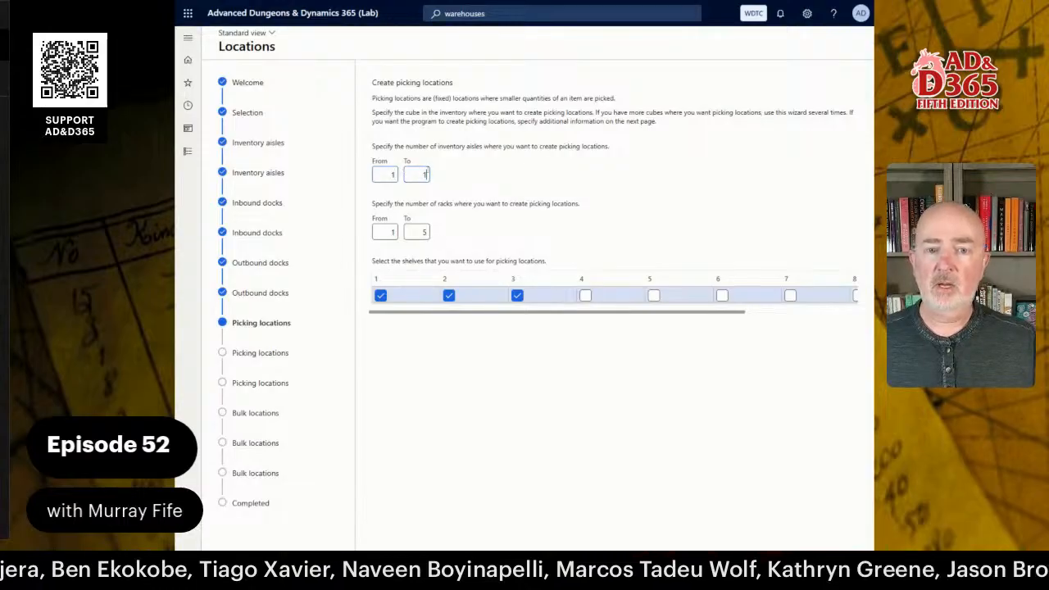
Set the ending inventory aisle for the picking locations to 3
left_click_drag(419, 174, 437, 181)
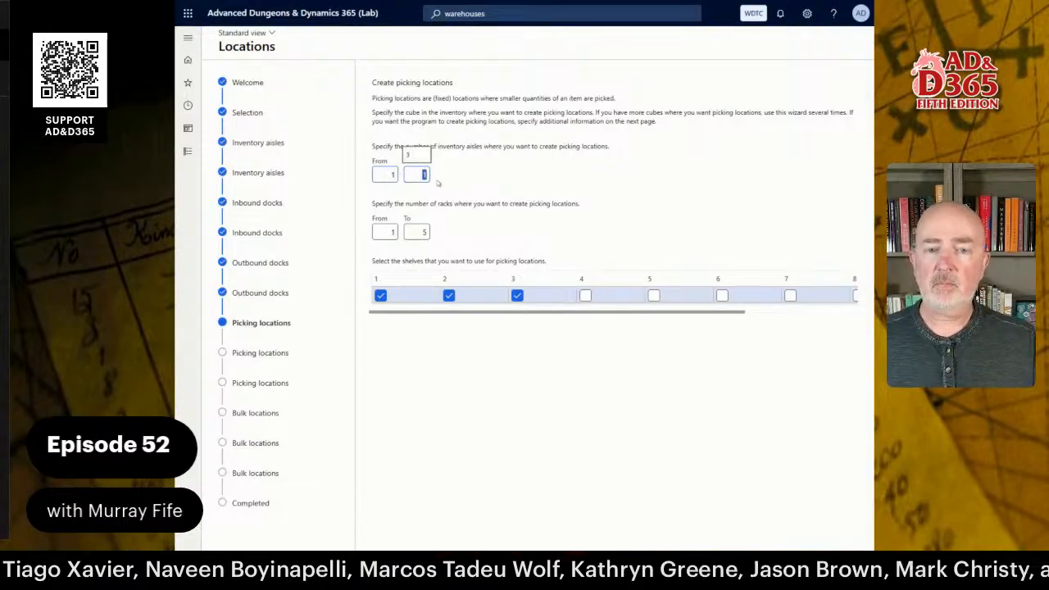
type("2")
key("BackSpace")
type("3")
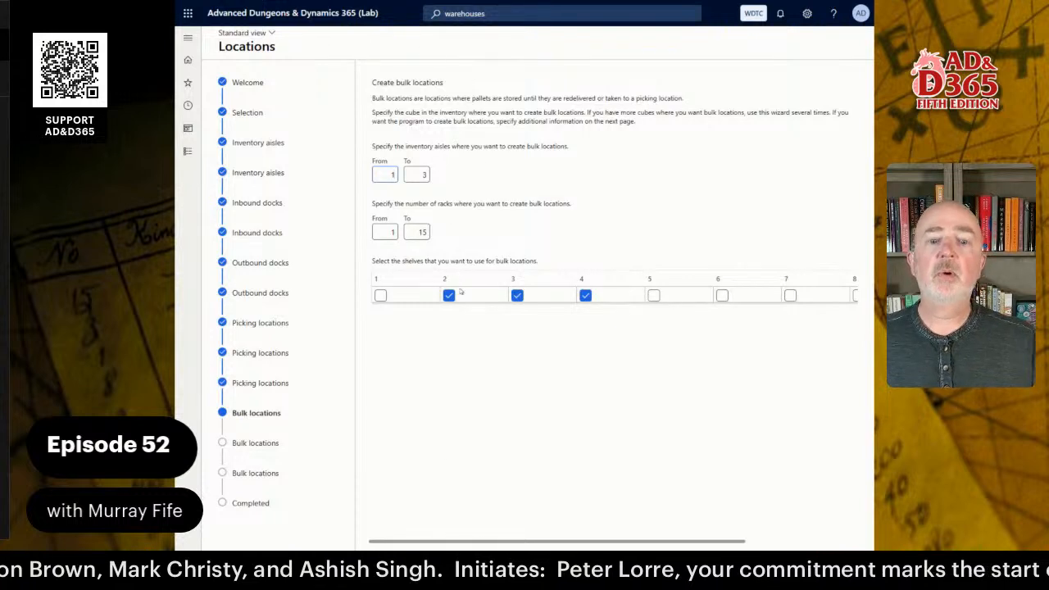
Define the bulk locations for aisles 1 to 3 with racks 1 to 3, using only shelf 4
left_click(418, 232)
type("3")
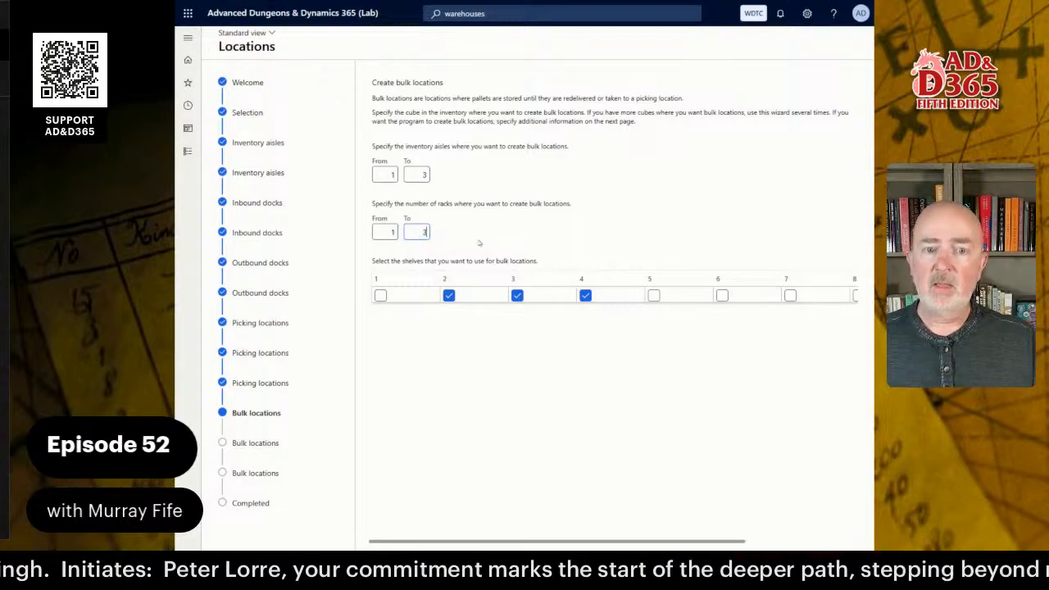
left_click(449, 296)
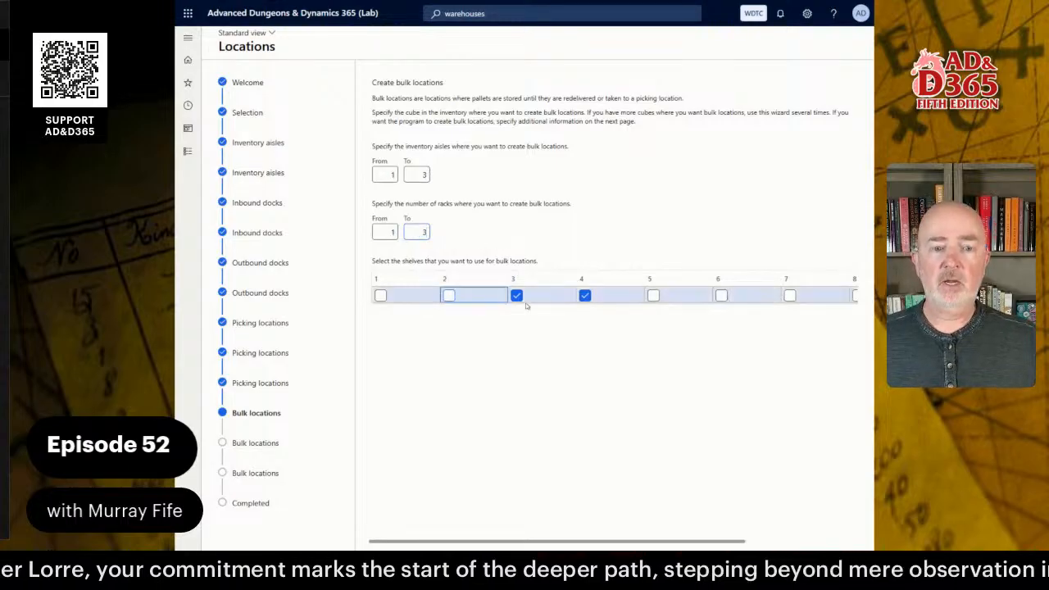
left_click(517, 296)
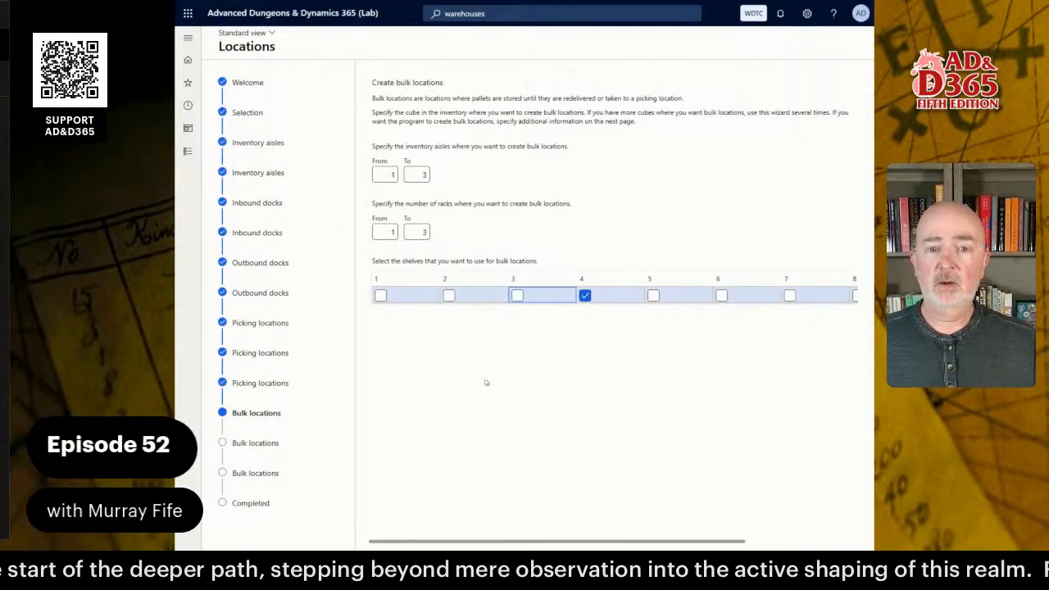
left_click(424, 560)
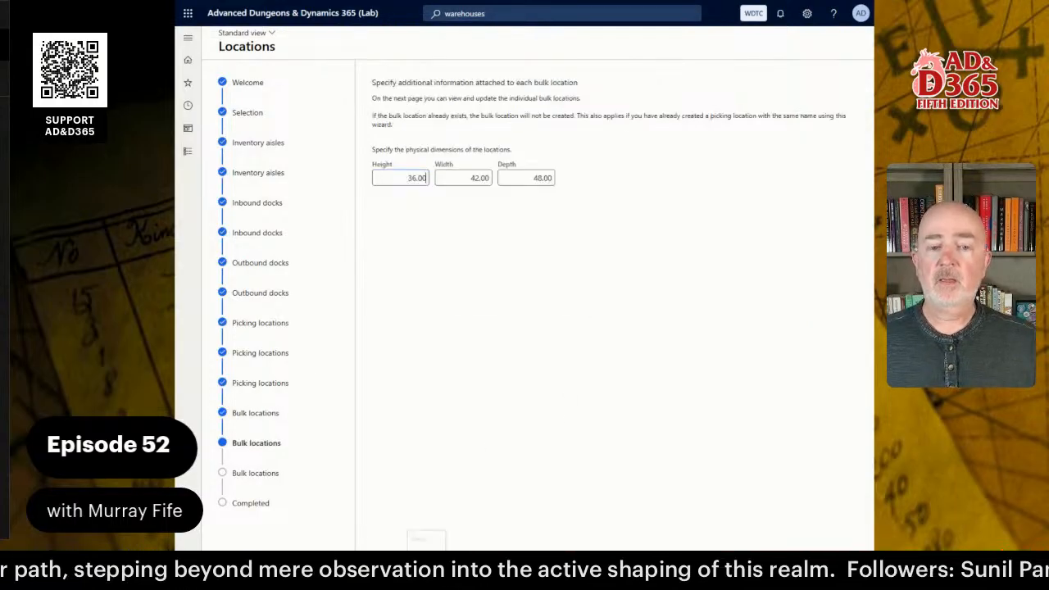
Review the proposed bulk locations, return to their physical dimensions and set the height to 72
left_click(423, 560)
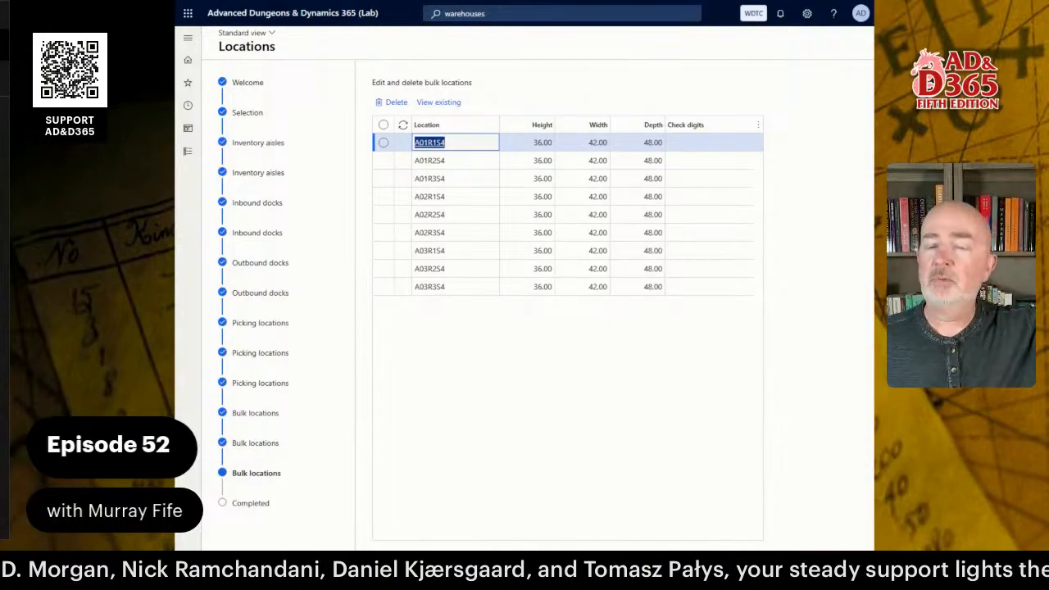
left_click(393, 566)
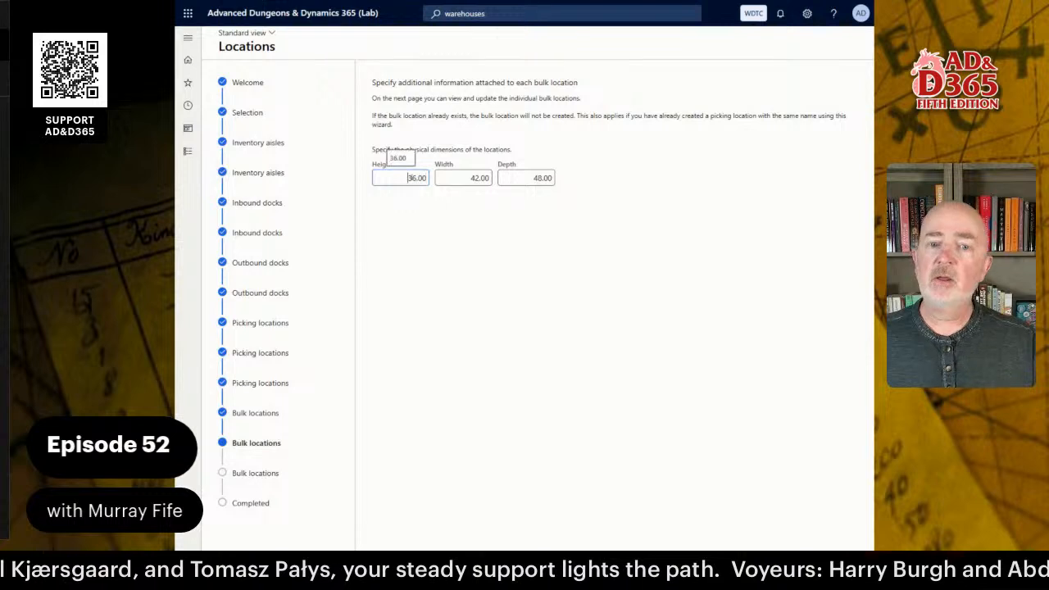
left_click(400, 178)
type("72")
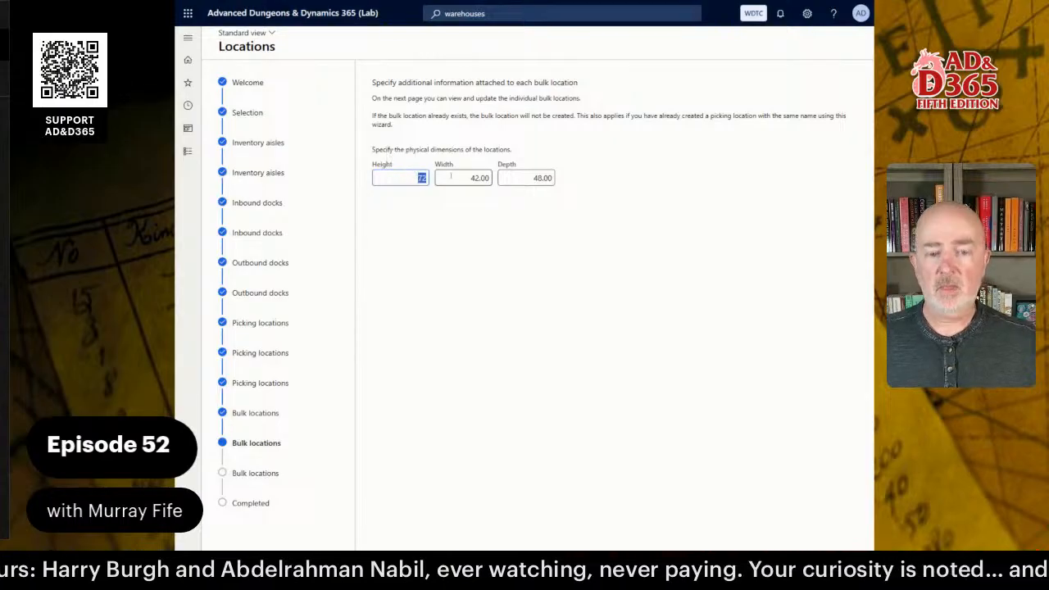
type("108")
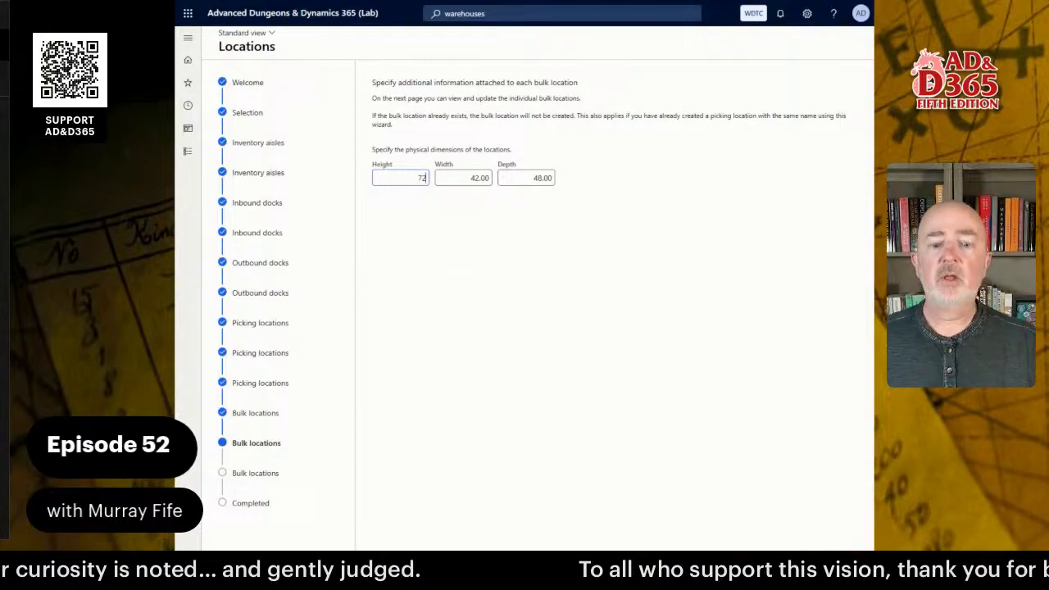
Accept the proposed bulk locations and finish the location wizard to create all warehouse elements
left_click(786, 565)
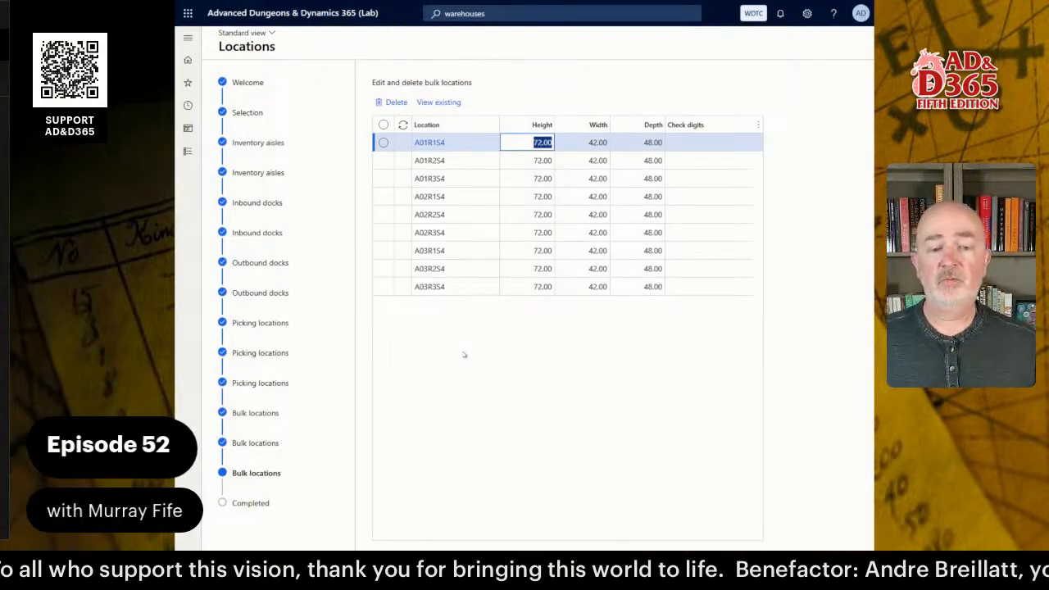
left_click(787, 565)
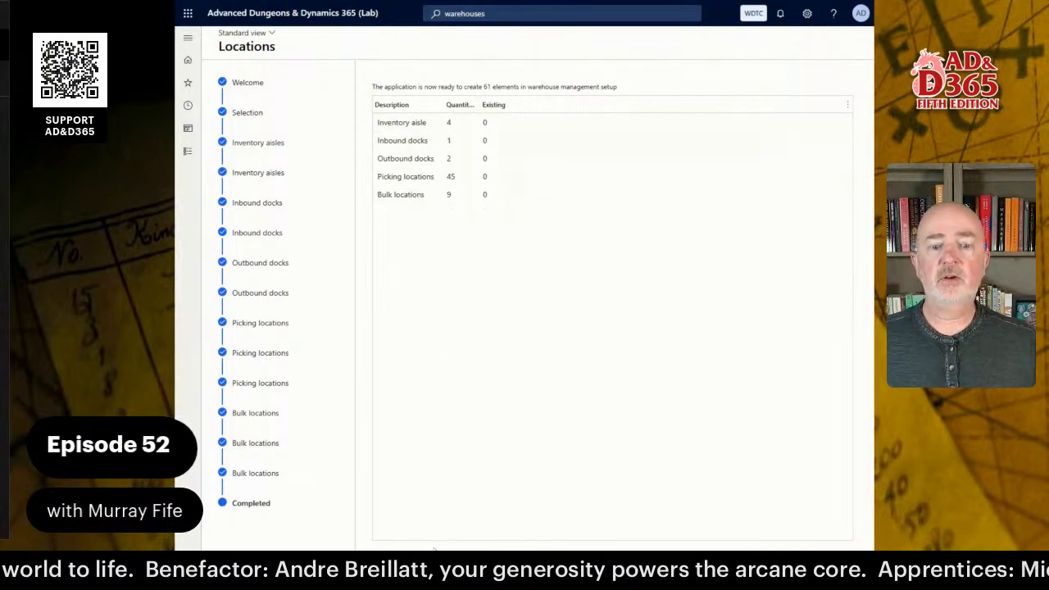
left_click(417, 564)
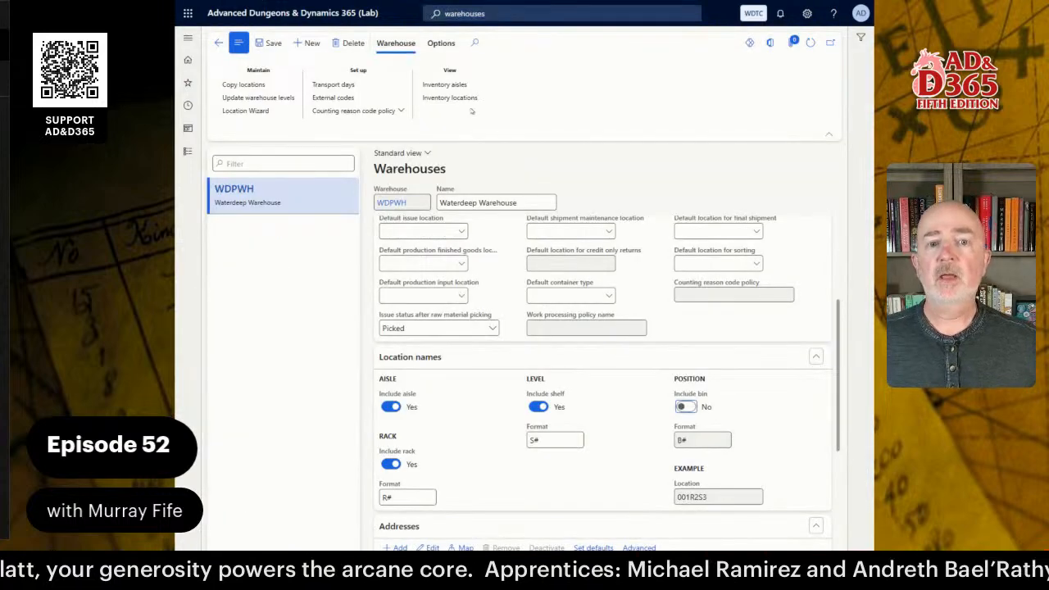
Open the inventory locations of warehouse WDPWH and inspect the details of a picking location, a bulk location and the docks
left_click(457, 98)
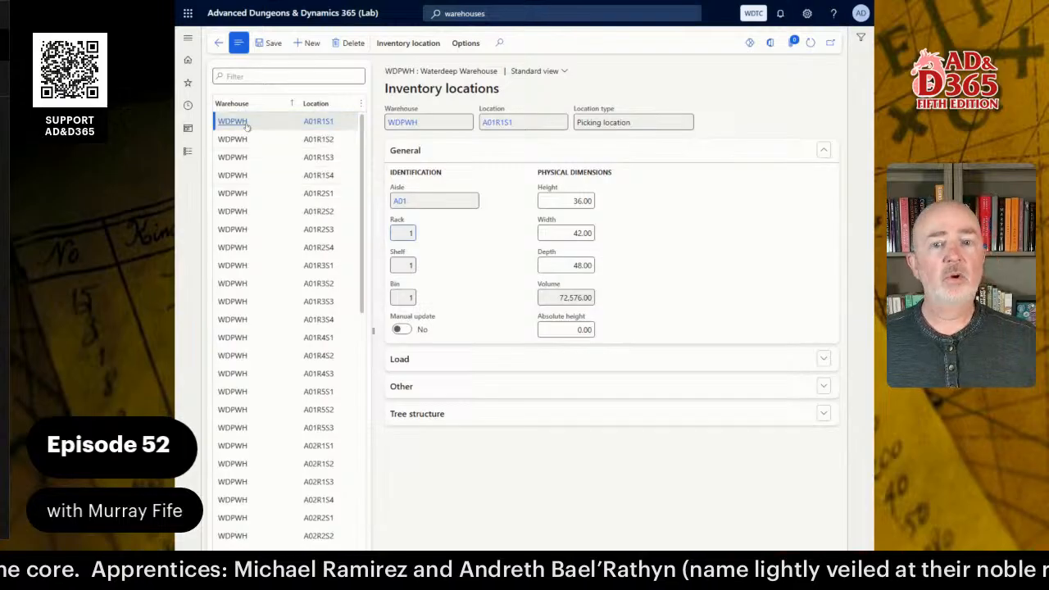
scroll(319, 423, "down", 10)
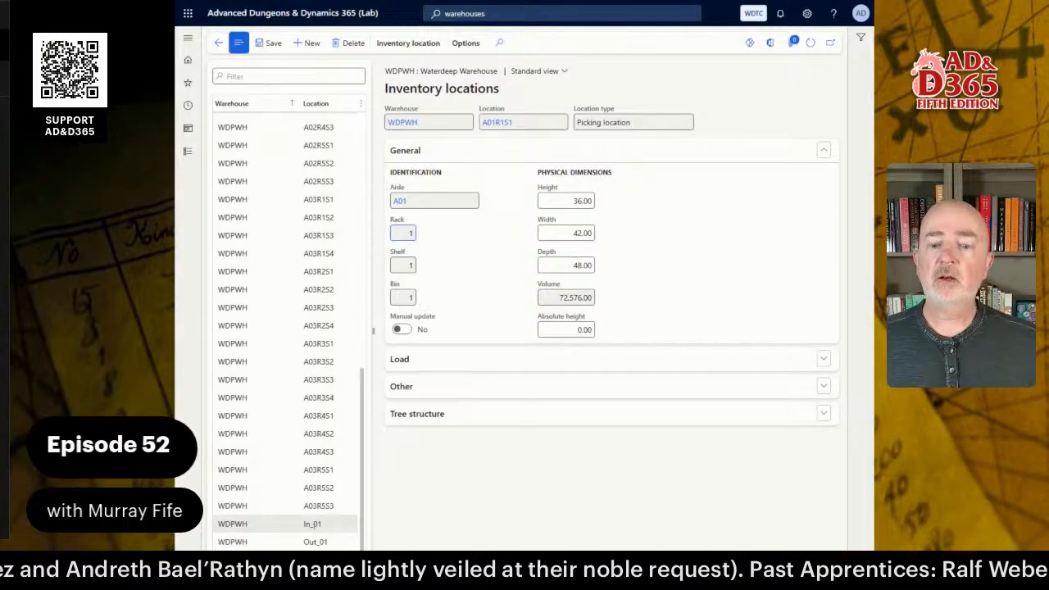
left_click(324, 488)
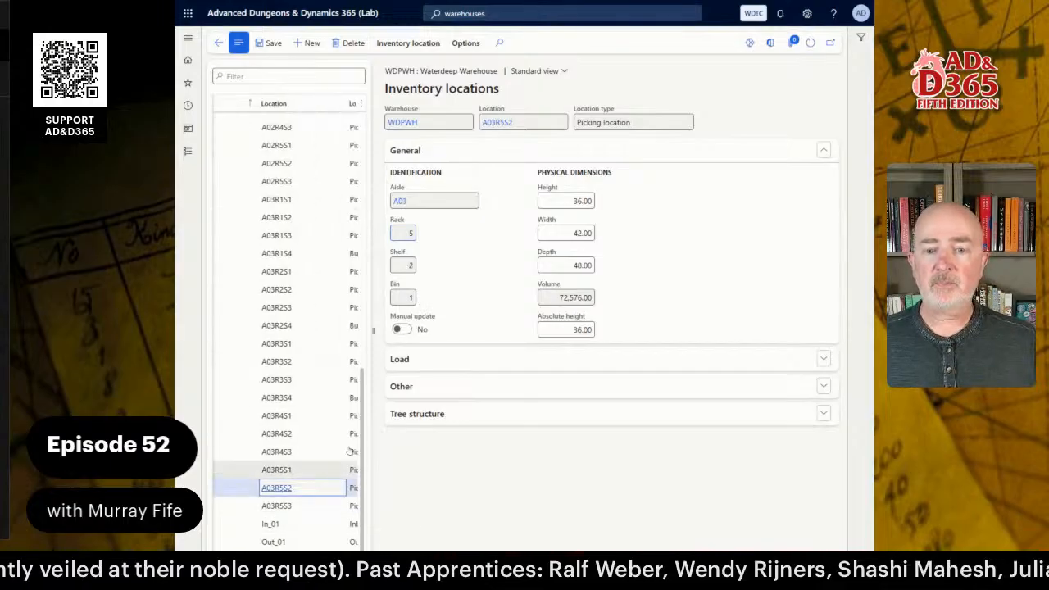
scroll(348, 328, "right", 2)
left_click(348, 328)
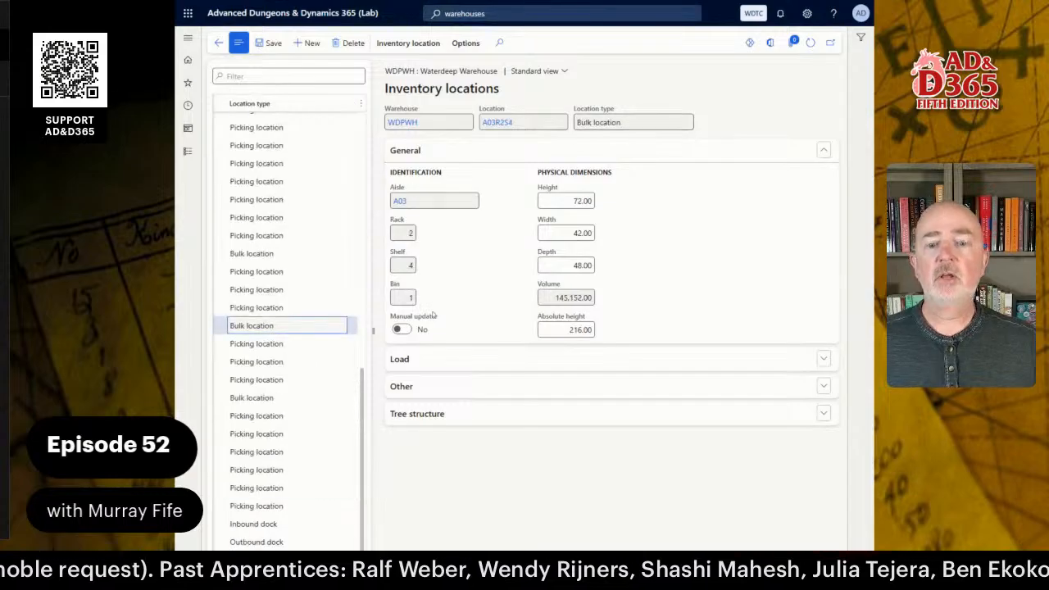
left_click(300, 524)
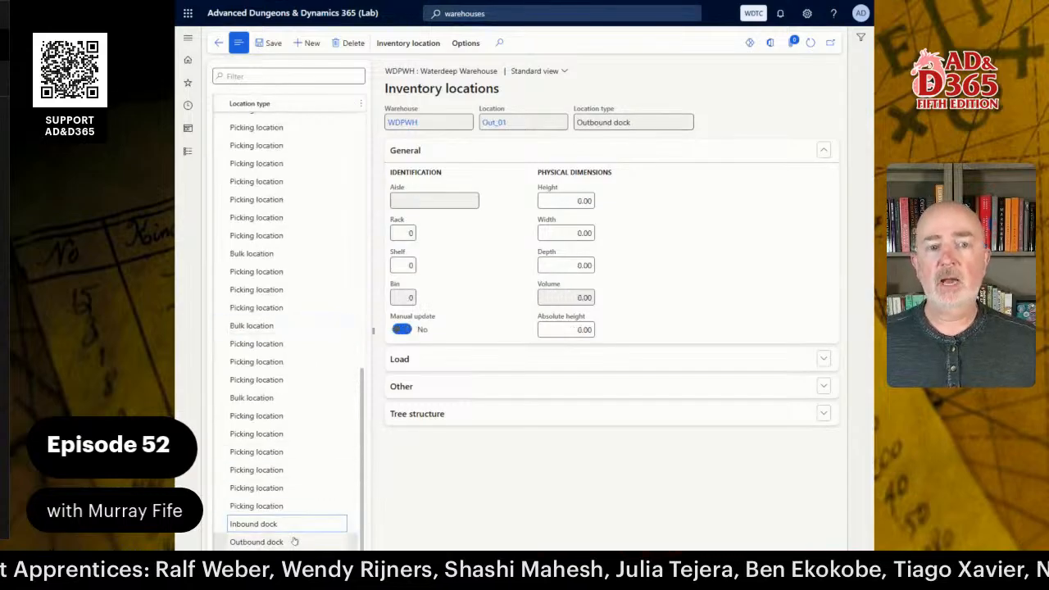
left_click(295, 541)
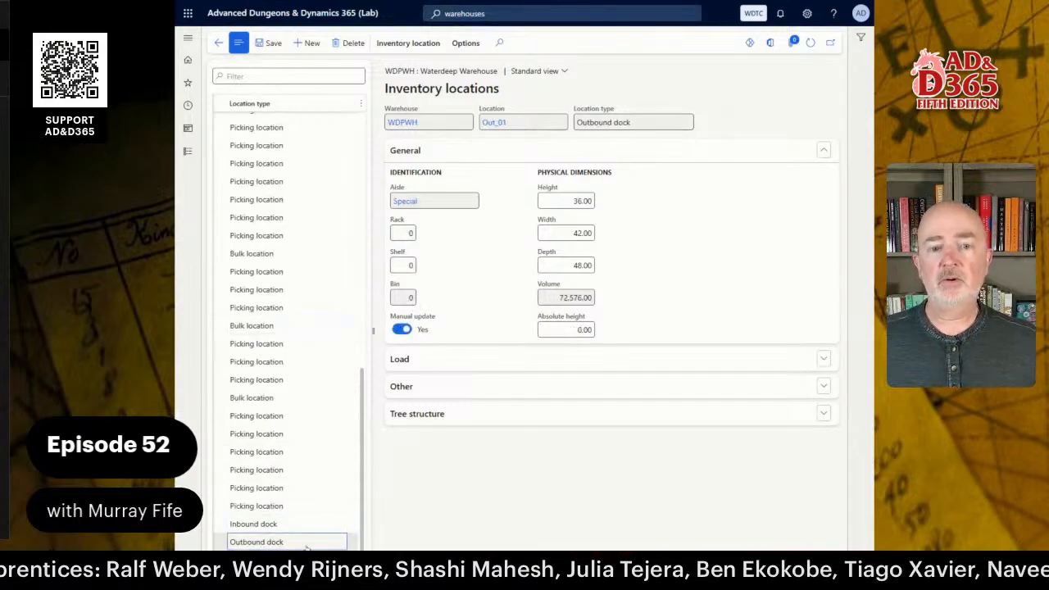
Examine the location tree structure, collapsing the Special aisle and expanding aisle A01, rack R1 and its first shelves
left_click(419, 413)
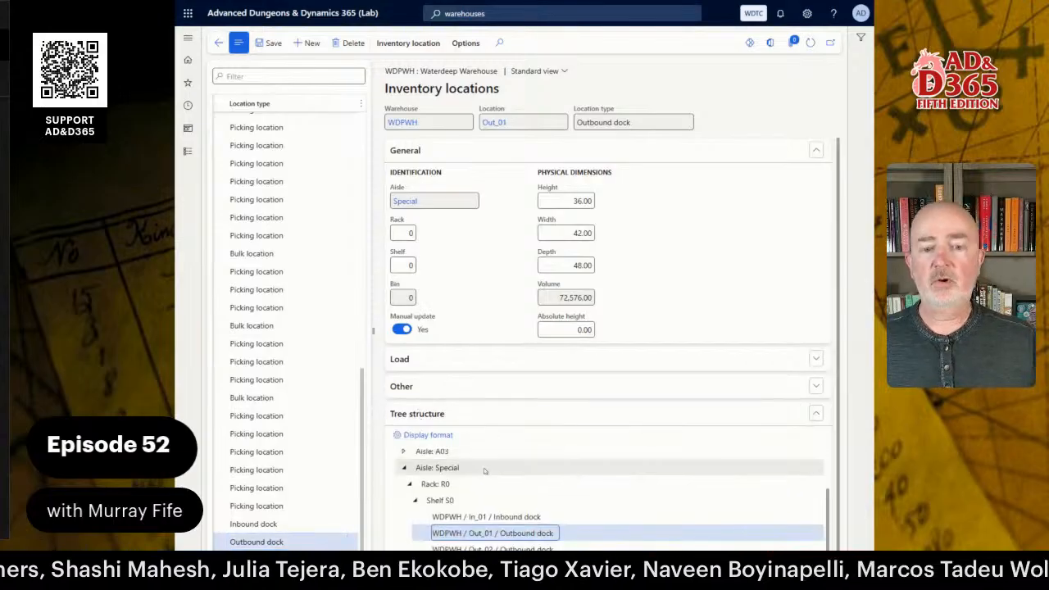
left_click(416, 501)
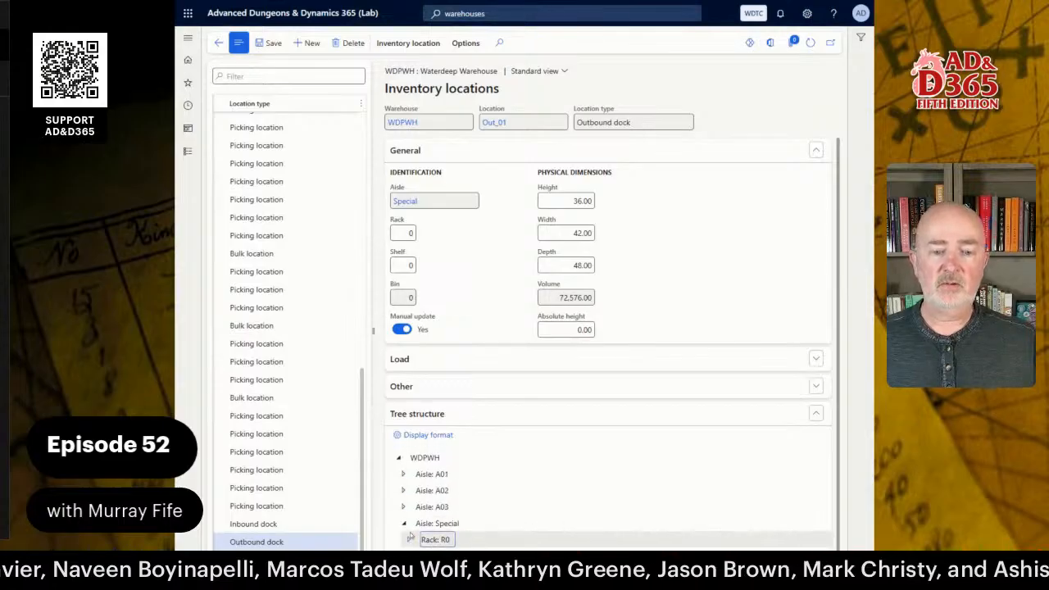
left_click(402, 523)
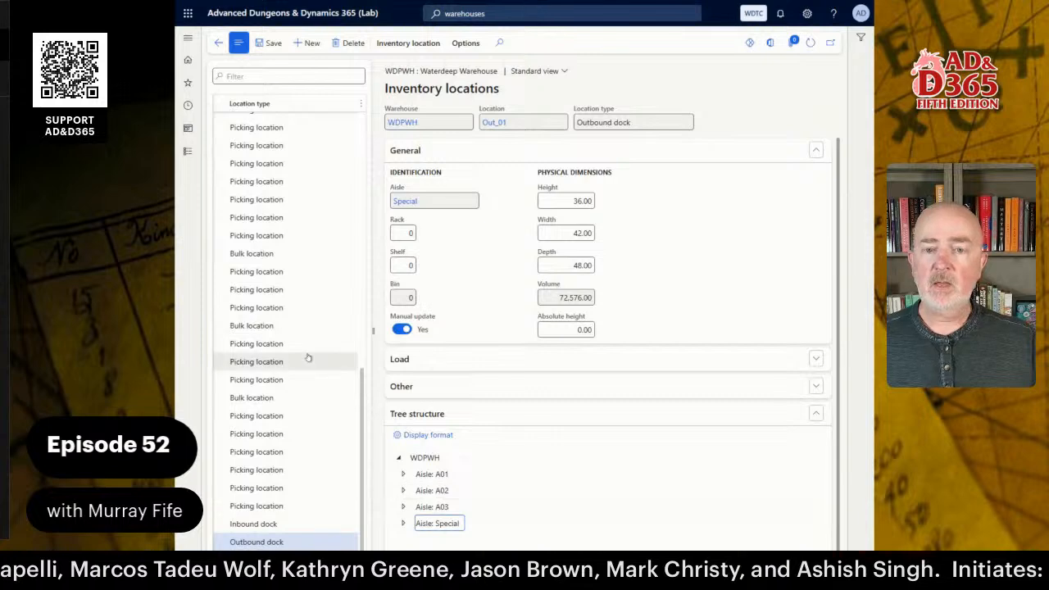
left_click(263, 127)
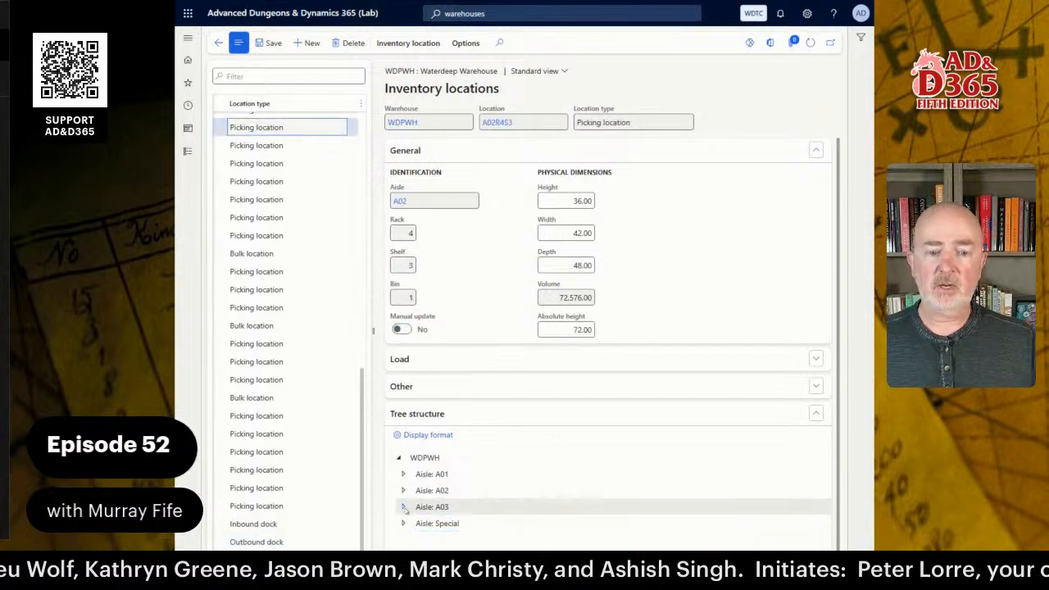
left_click(403, 474)
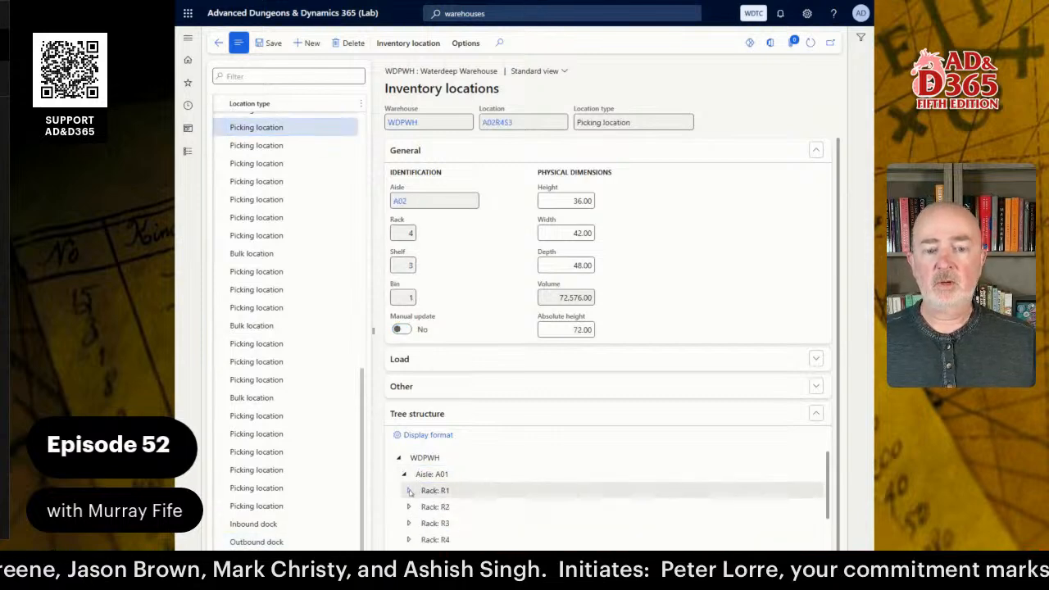
left_click(410, 490)
left_click(414, 508)
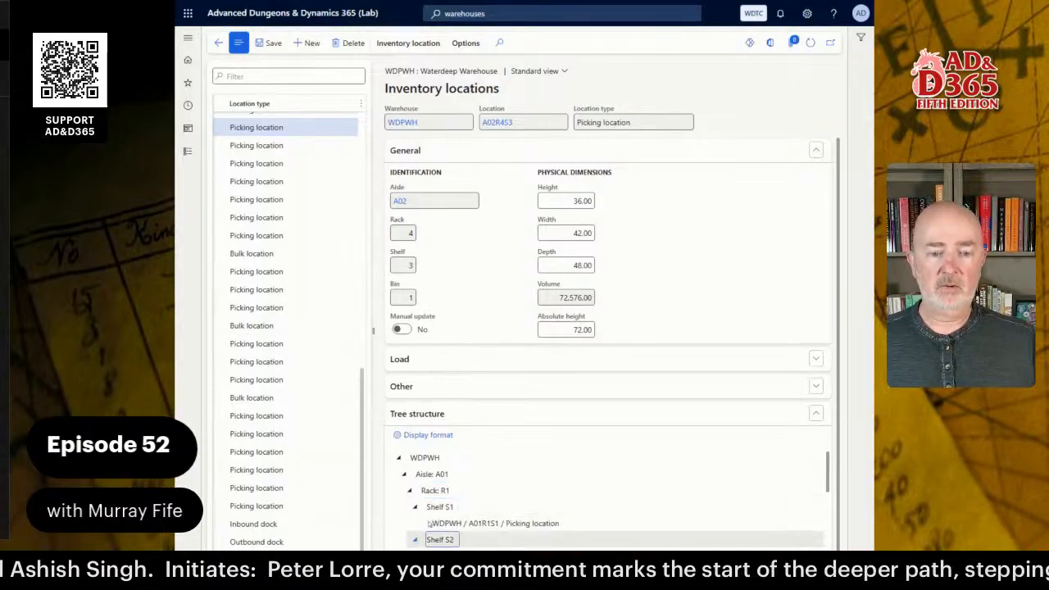
scroll(413, 536, "down", 3)
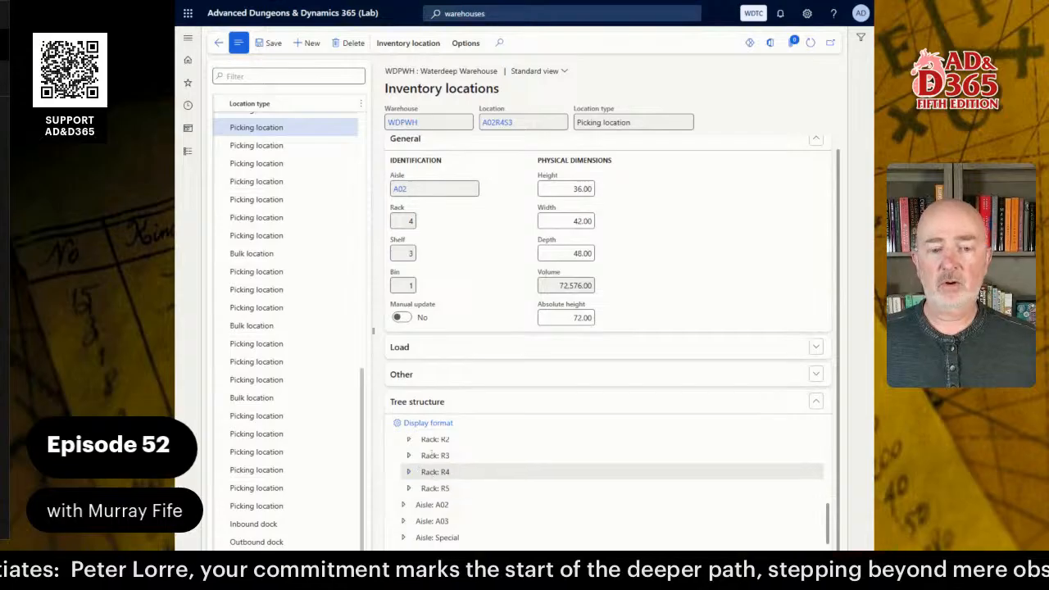
Enable Height and Summation in the display format of the location tree structure
left_click(423, 423)
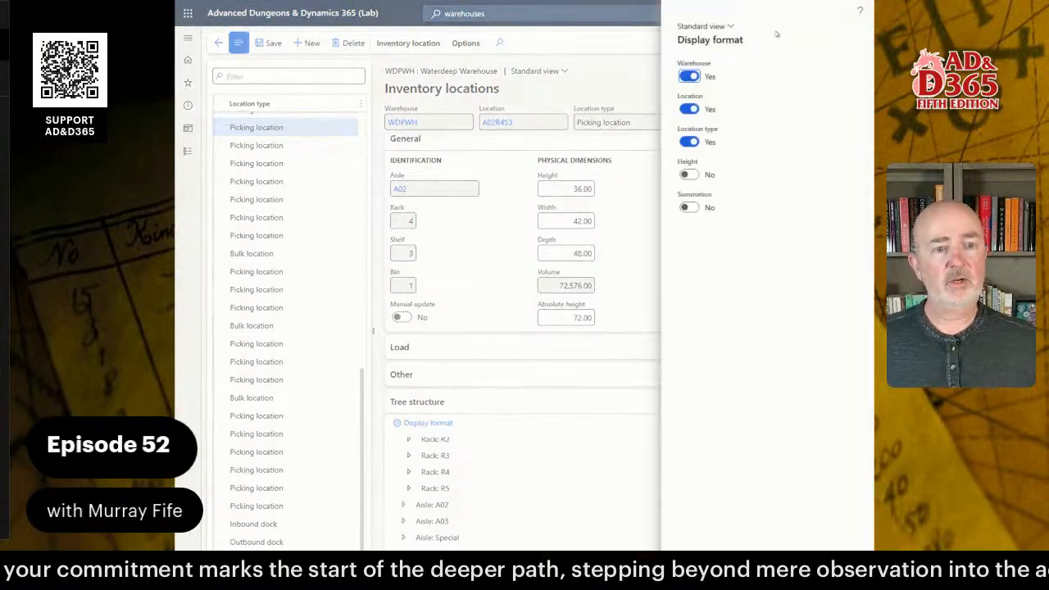
left_click(689, 174)
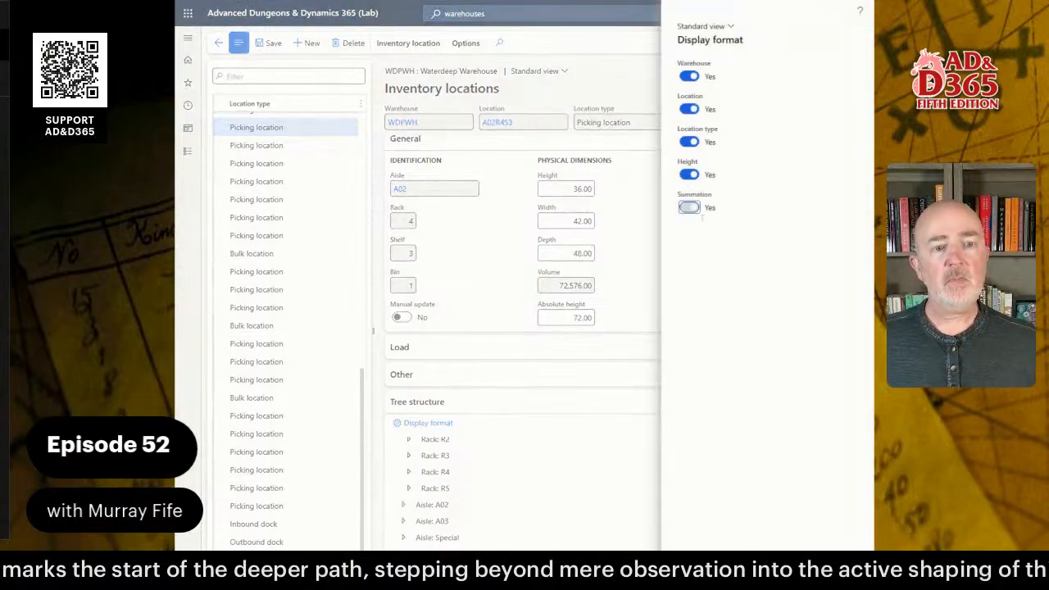
left_click(688, 208)
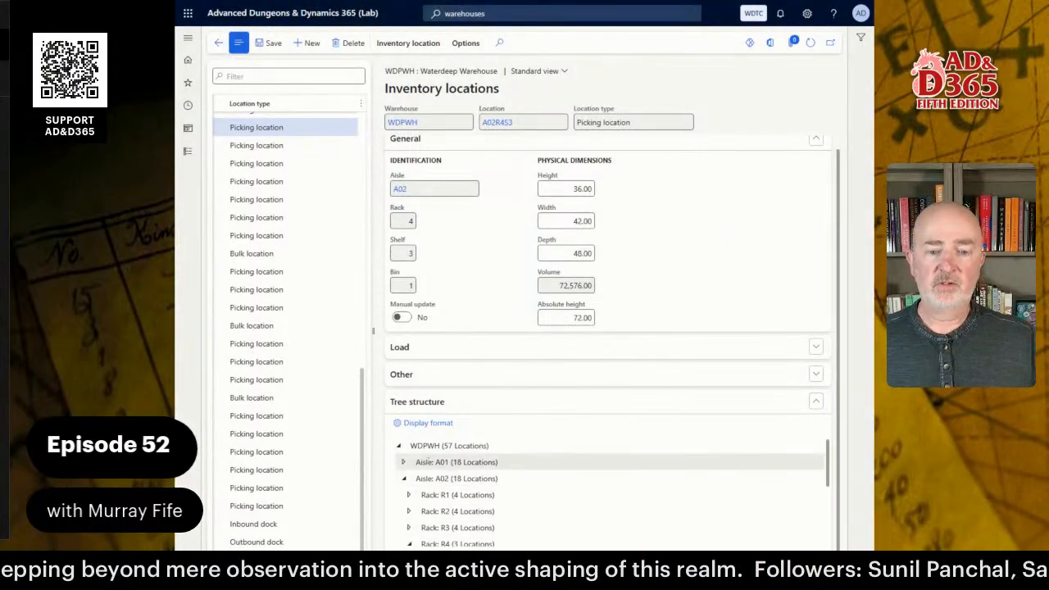
Expand aisle A01, rack R1 and shelf S1 to inspect the reformatted tree entries
left_click(404, 462)
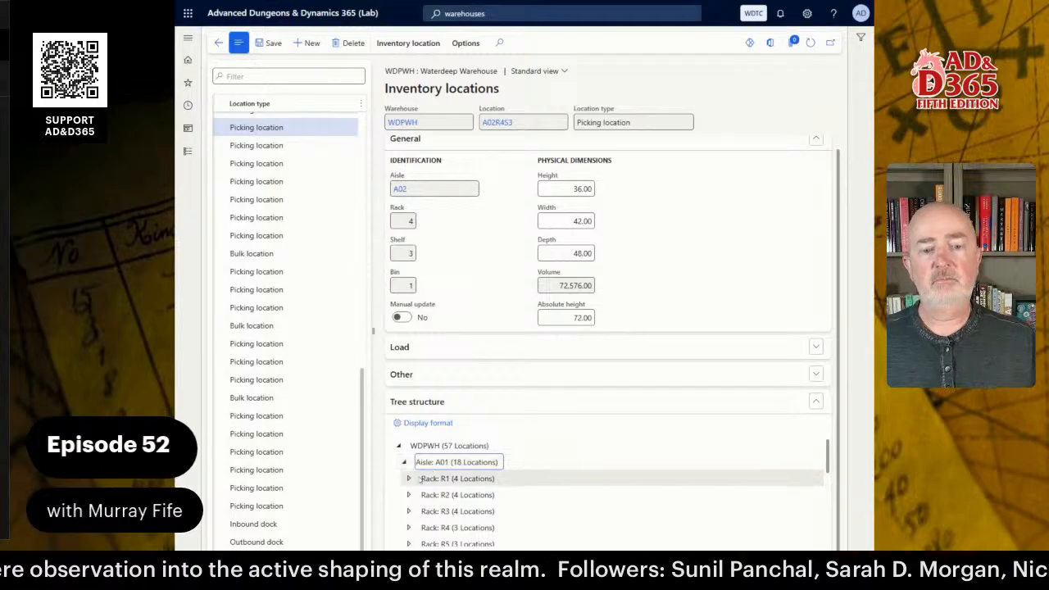
left_click(446, 481)
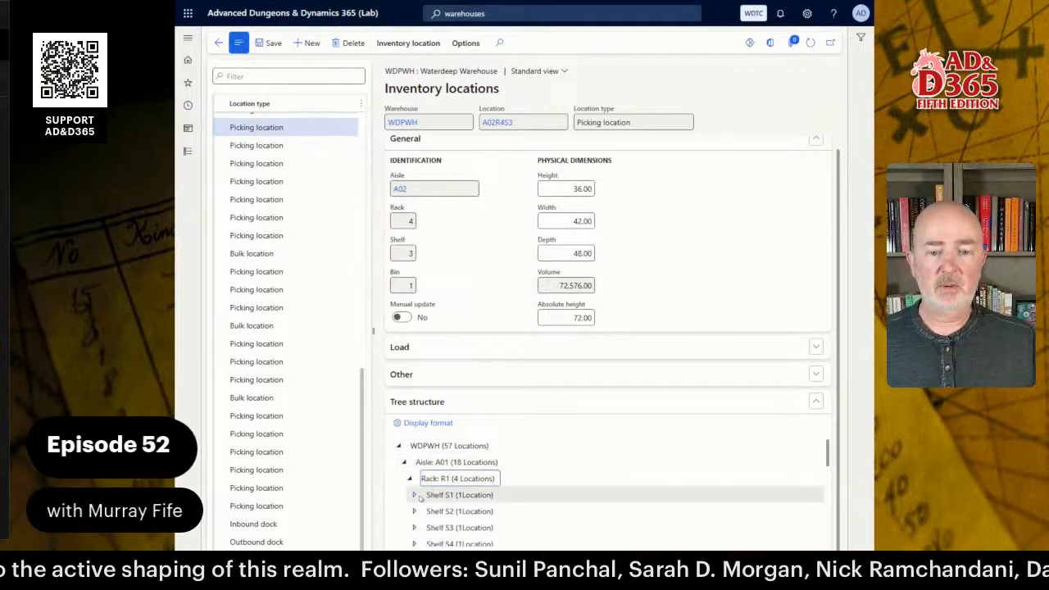
left_click(415, 496)
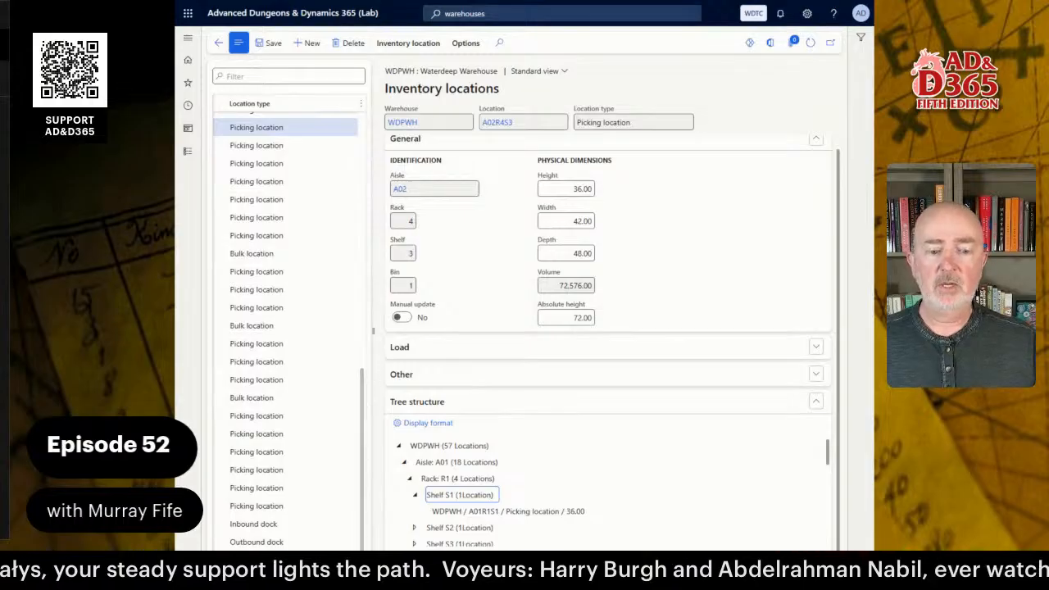
Switch to the Inventory Structures guide in Word and read the steps for updating the warehouse default locations
key("alt+Tab")
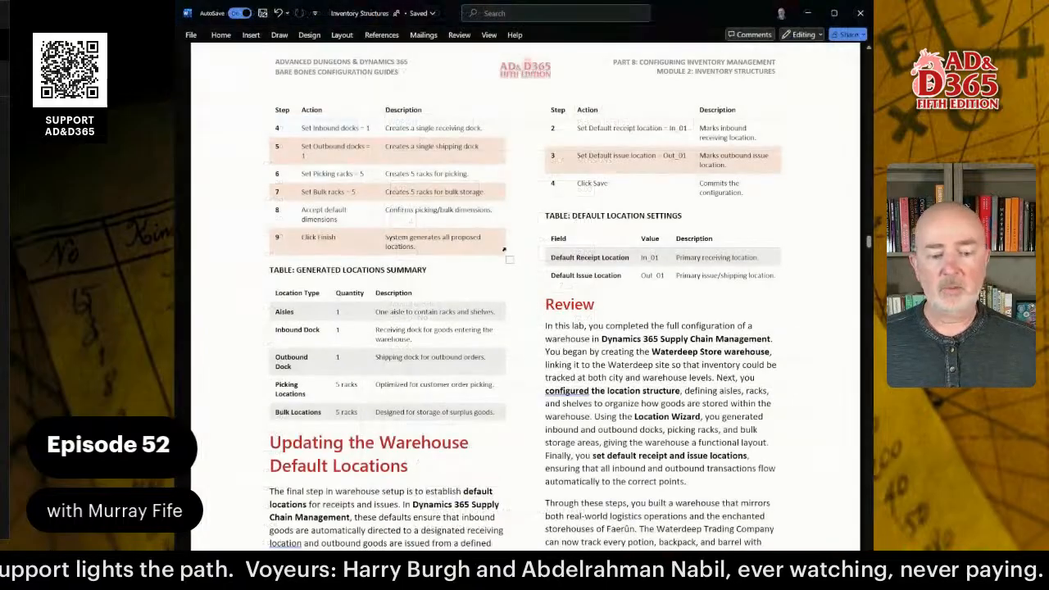
scroll(369, 392, "down", 5)
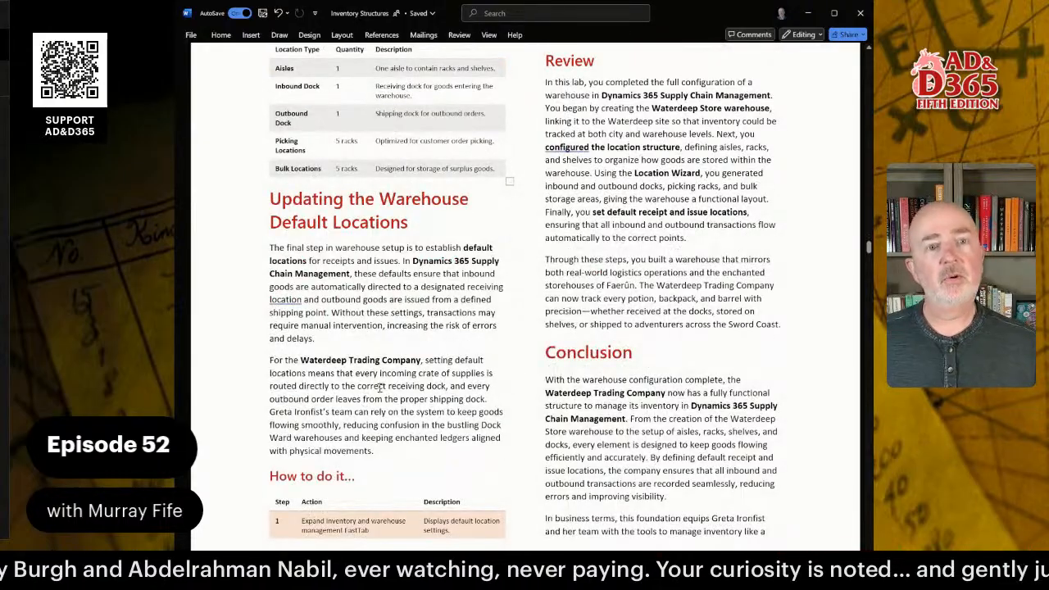
scroll(377, 385, "up", 6)
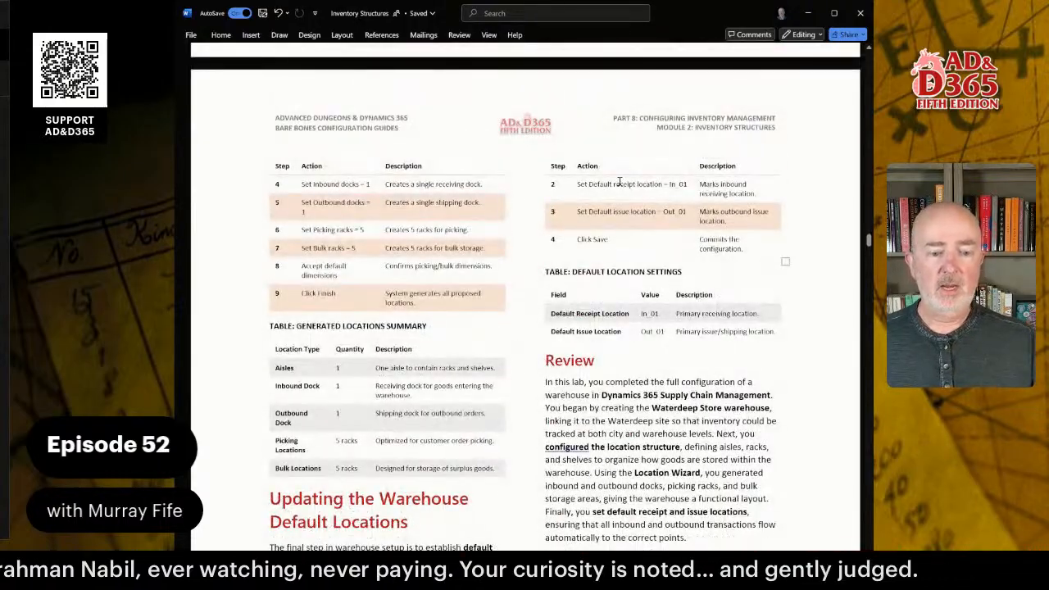
Return to the WDPWH warehouse in Dynamics 365 and set its default receipt location to In_01
scroll(482, 387, "down", 9)
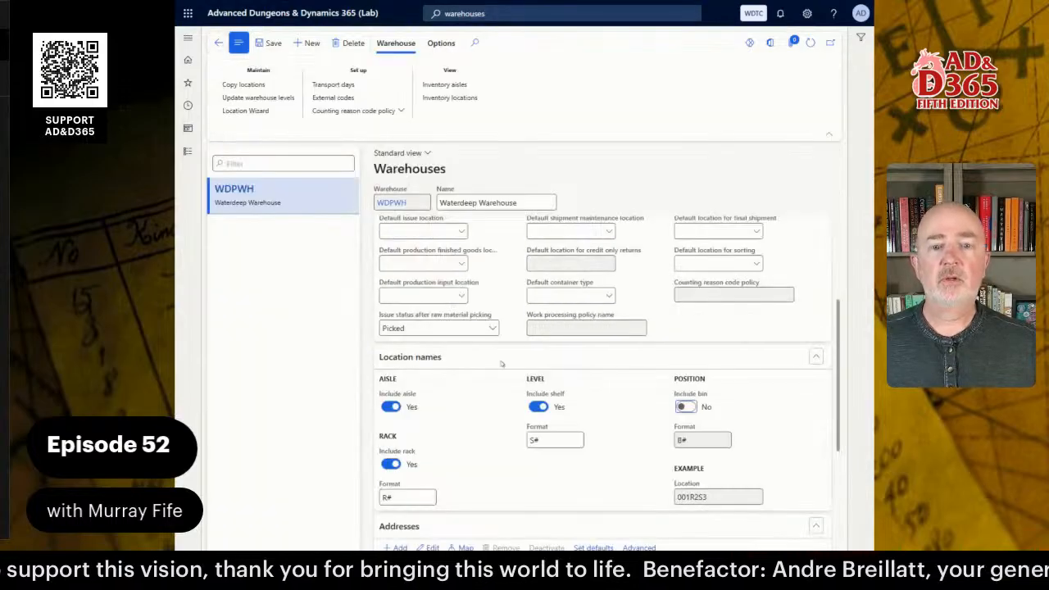
scroll(502, 363, "up", 3)
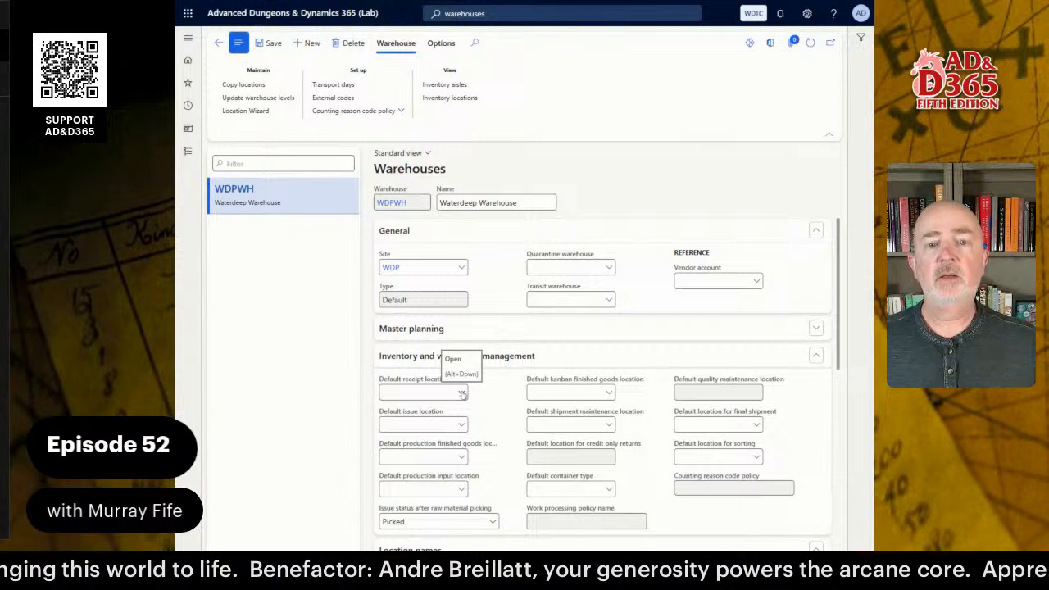
left_click(462, 394)
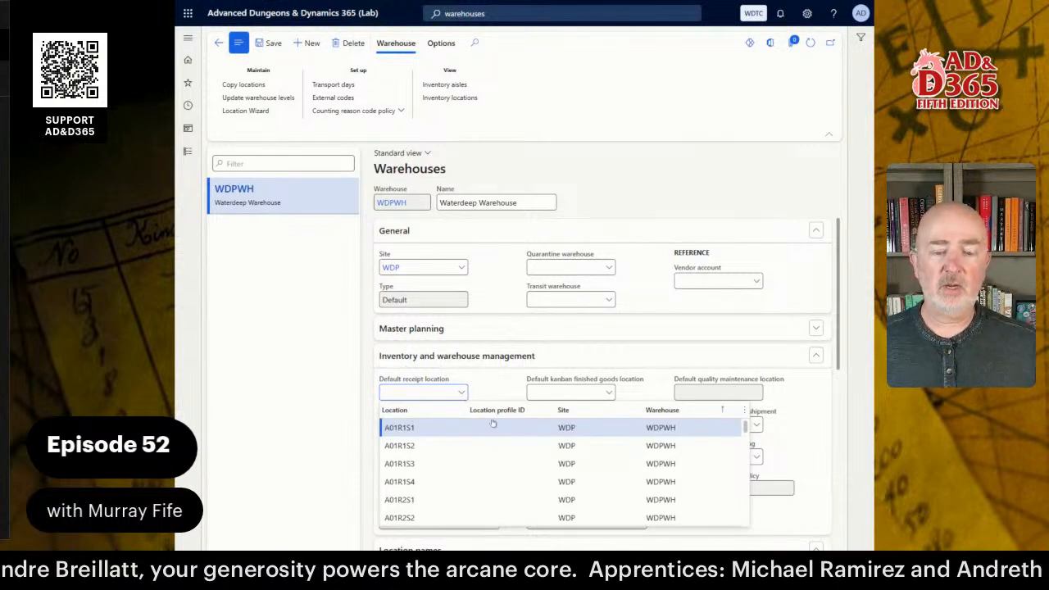
scroll(459, 463, "down", 10)
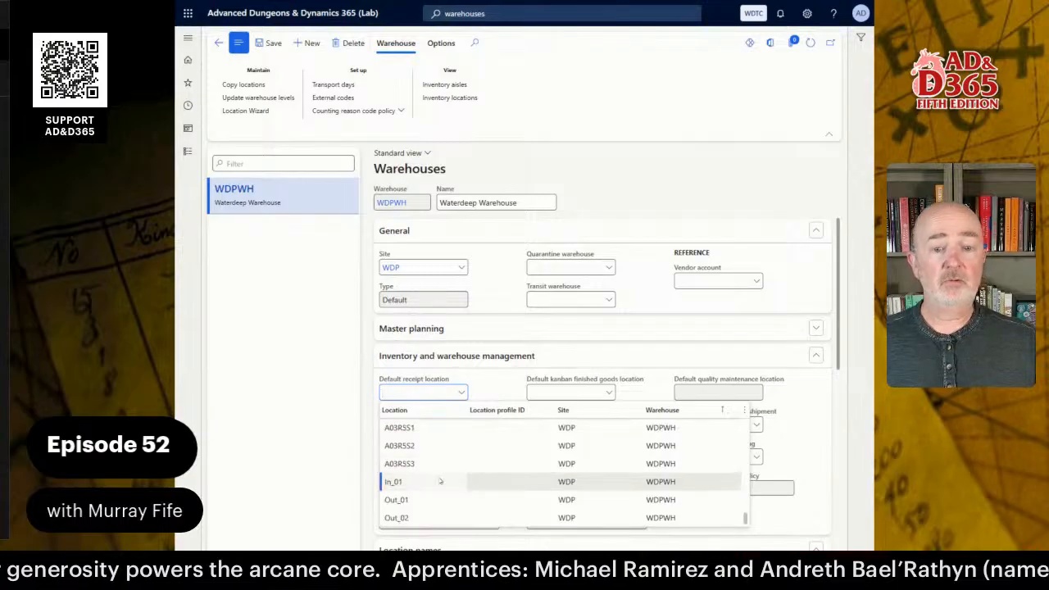
left_click(440, 482)
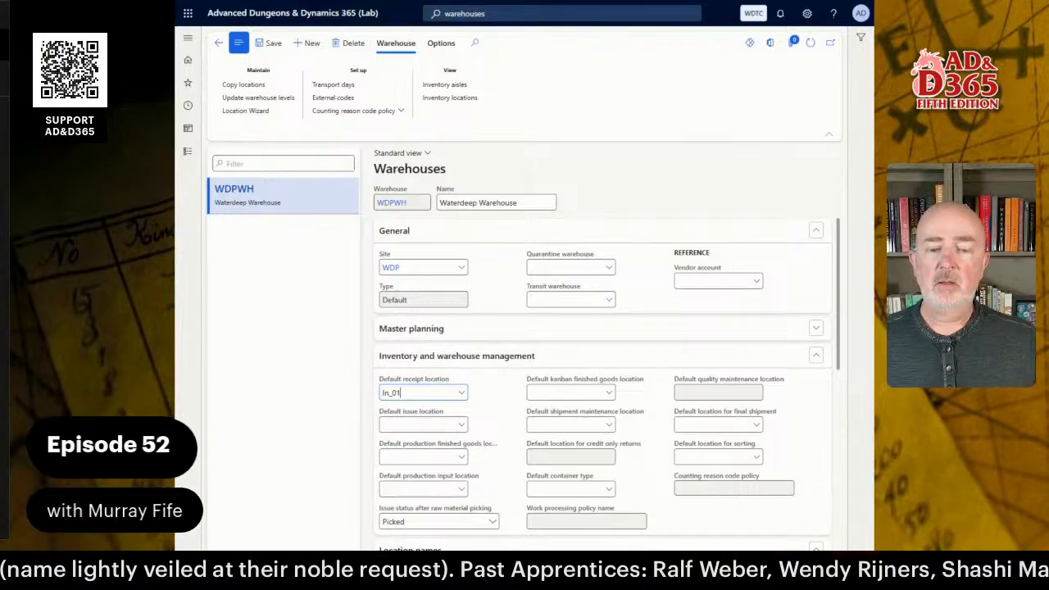
Set the default issue location of the WDPWH warehouse to Out_01
key("alt+Down")
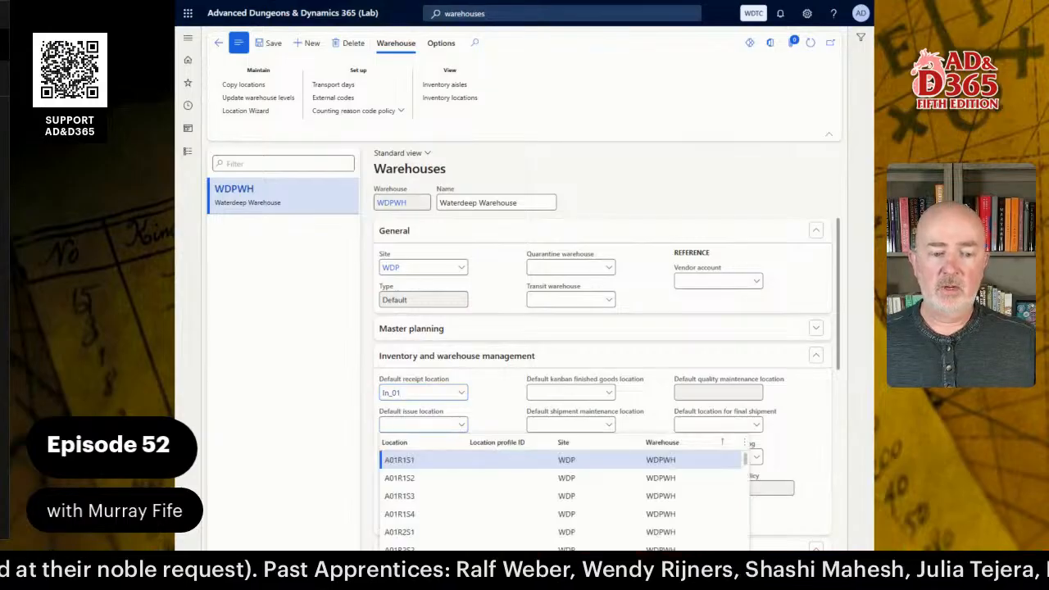
left_click(462, 424)
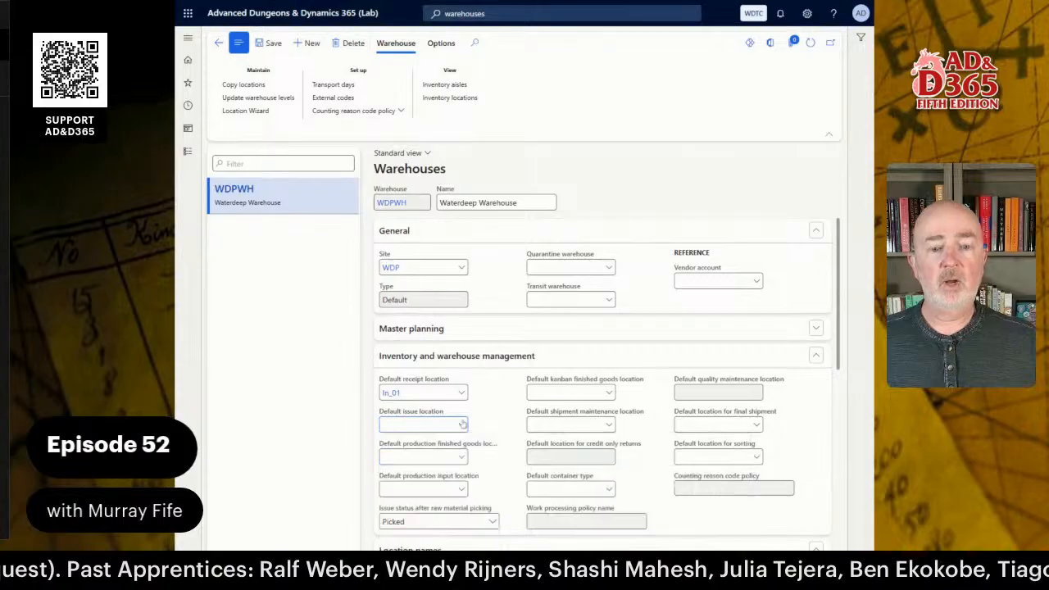
left_click(462, 423)
scroll(431, 492, "down", 5)
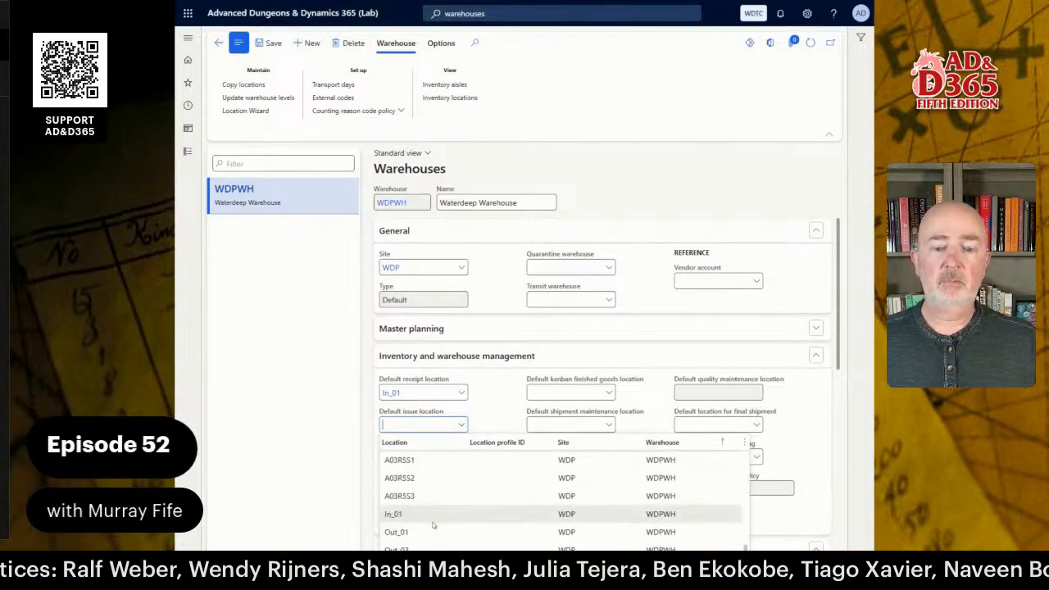
left_click(430, 528)
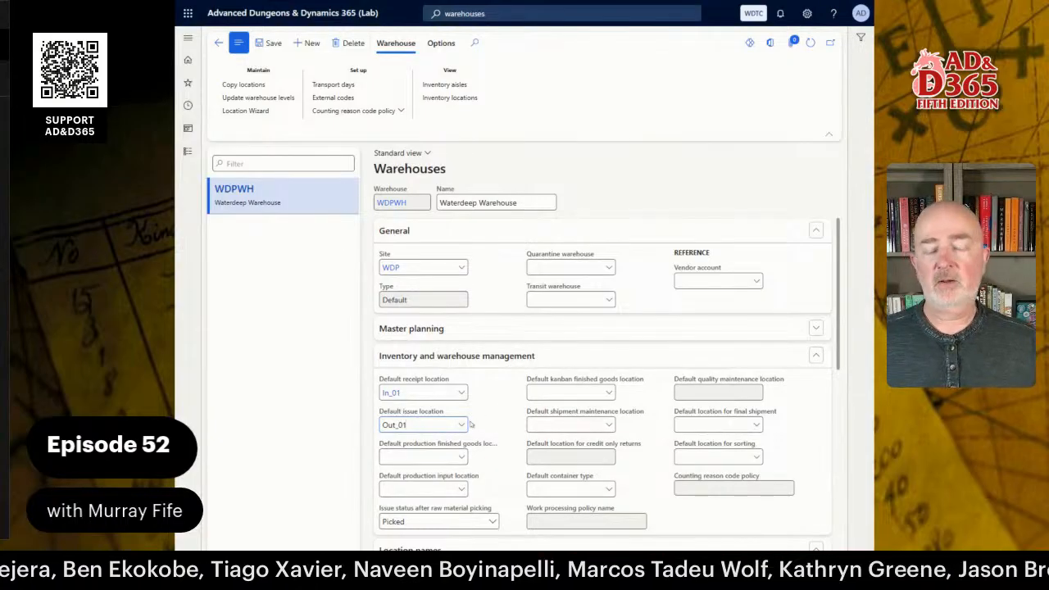
Try to add a WDPWH inventory location in an aisle named FLOOR, then clear the aisle entry
left_click(440, 98)
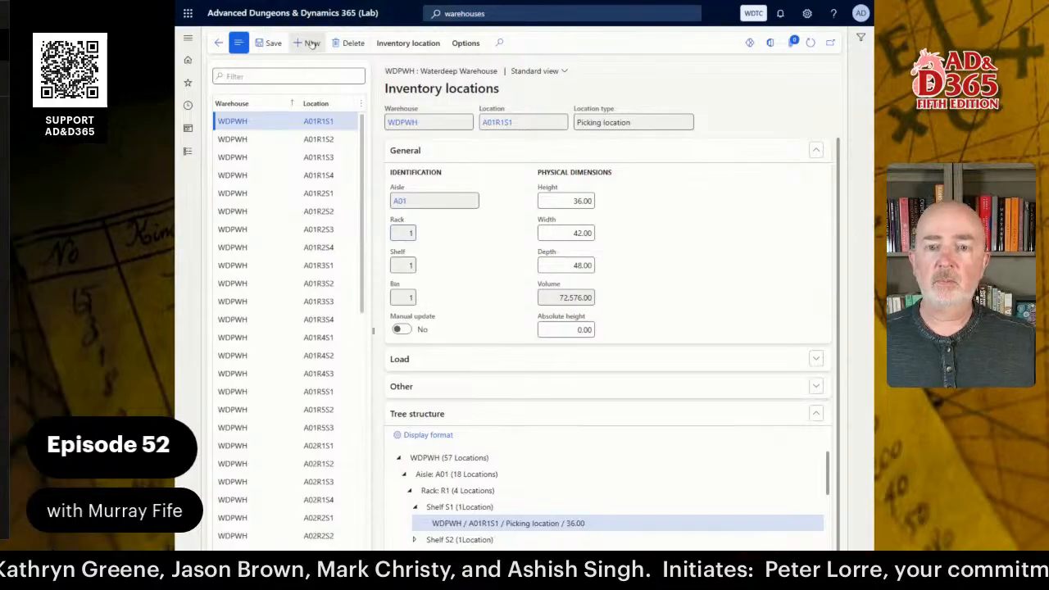
left_click(311, 42)
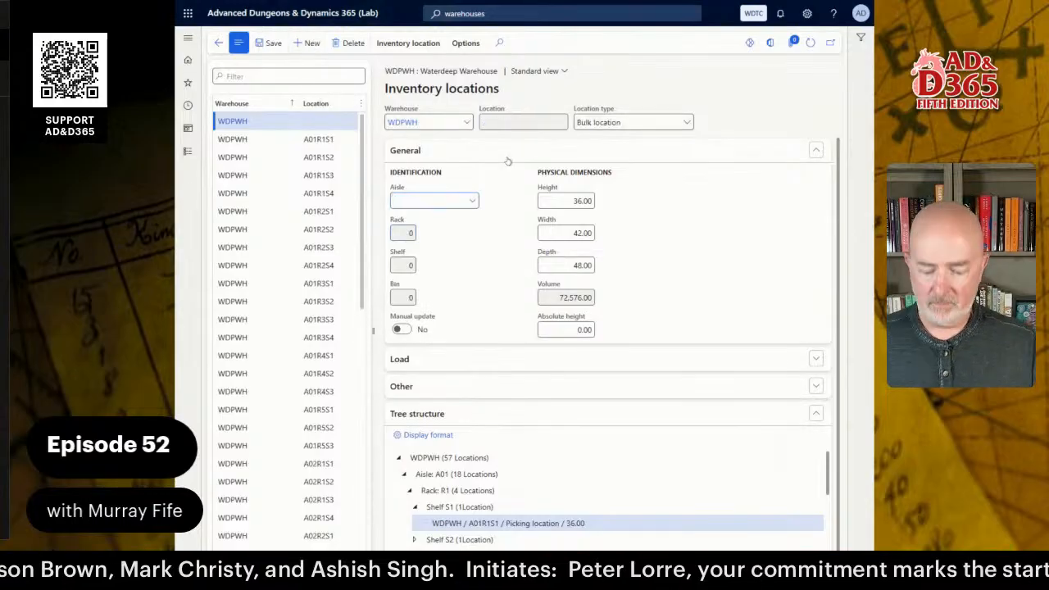
type("FLOOR")
key("Tab")
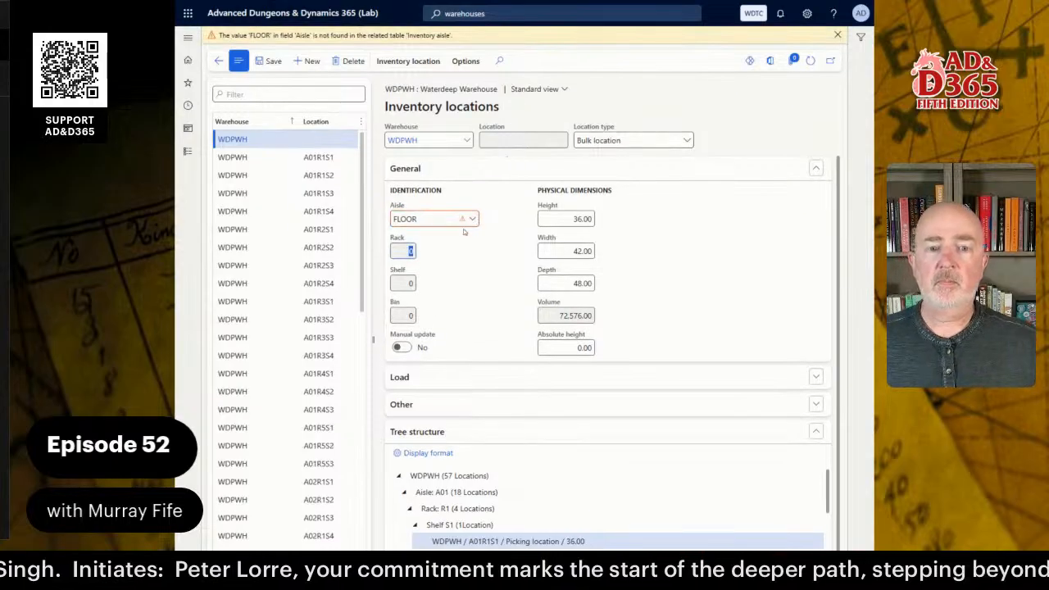
left_click(417, 219)
key("ctrl+a")
key("BackSpace")
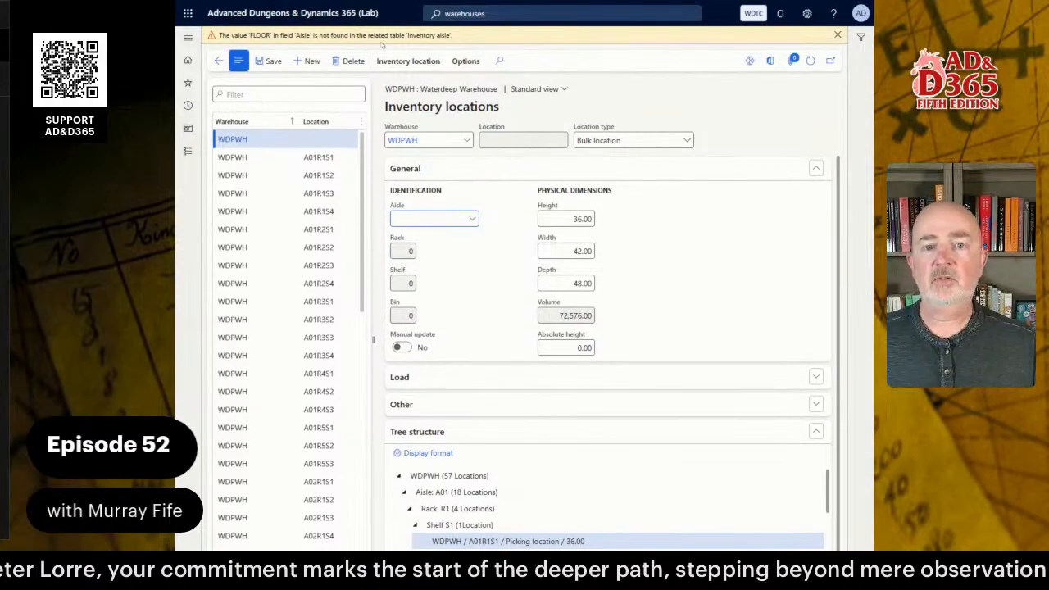
Discard the incomplete new inventory location record and reload the page
left_click(337, 62)
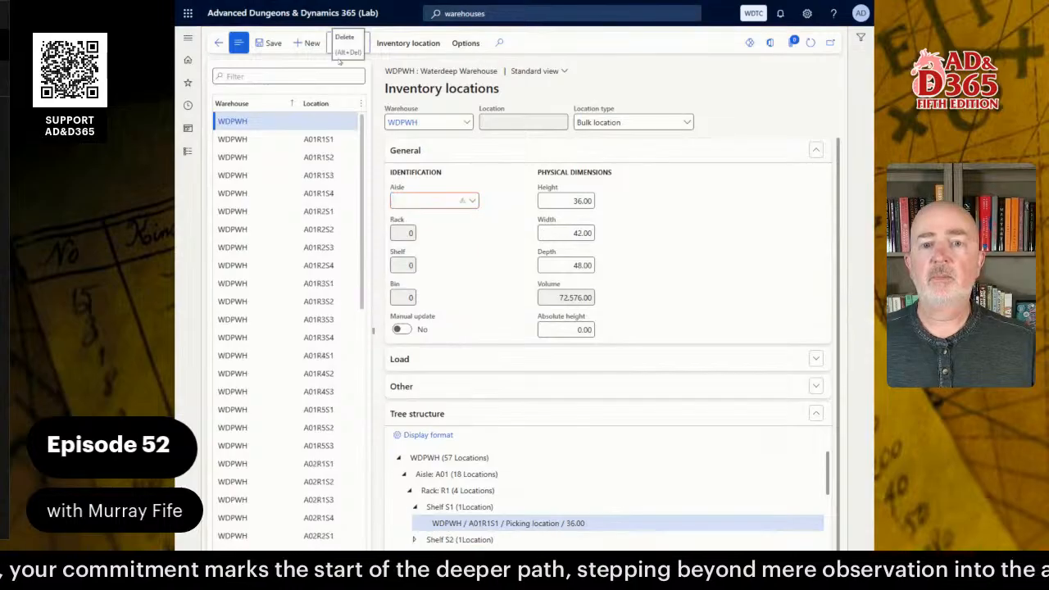
left_click(219, 48)
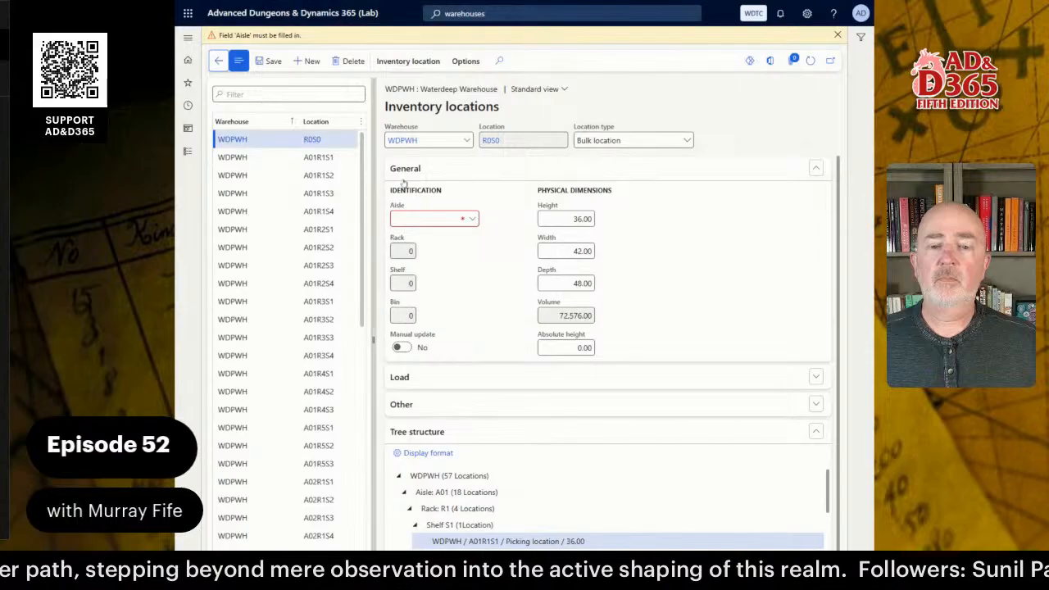
left_click(286, 157)
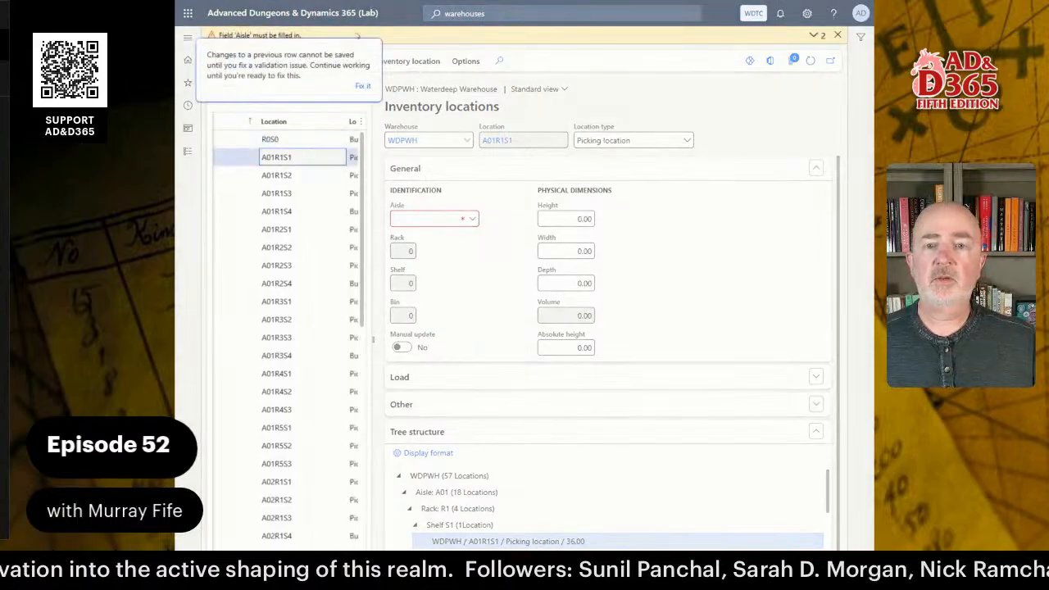
mouse_move(339, 4)
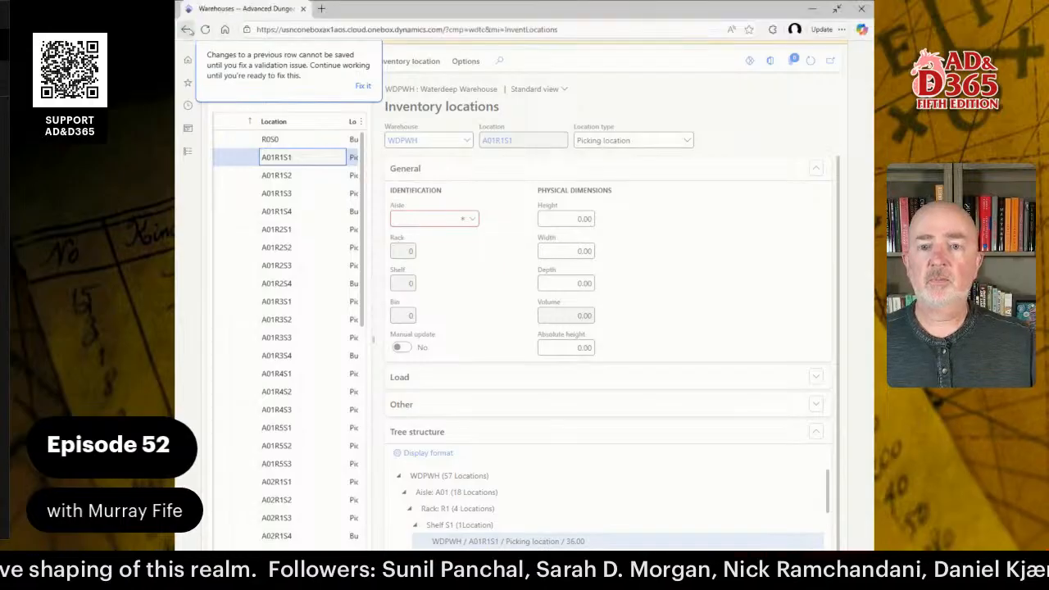
left_click(205, 29)
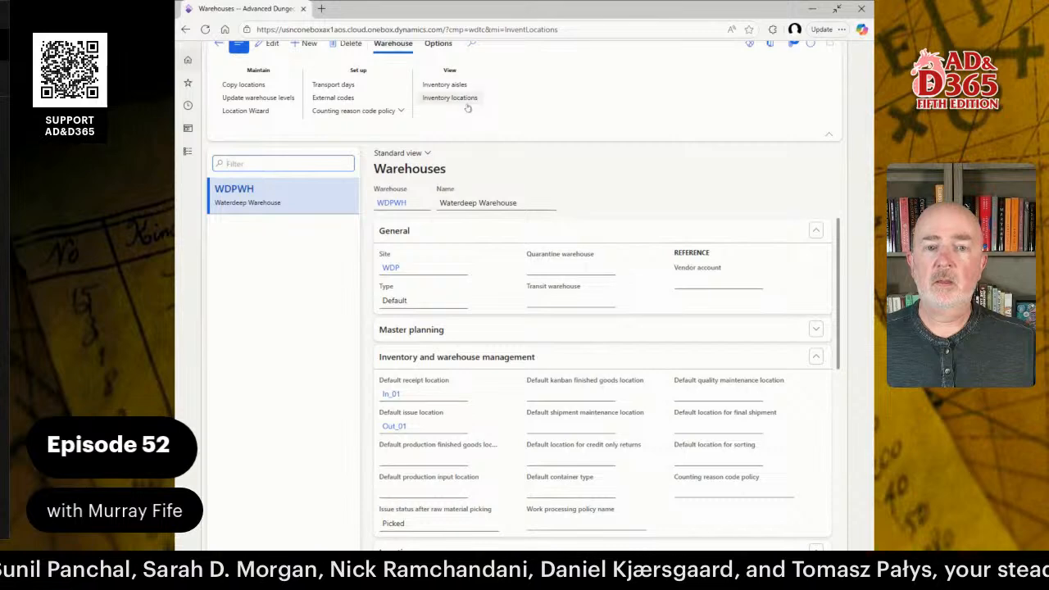
Review the inventory locations, default locations, location name formats and inventory aisles of the WDPWH warehouse
left_click(455, 99)
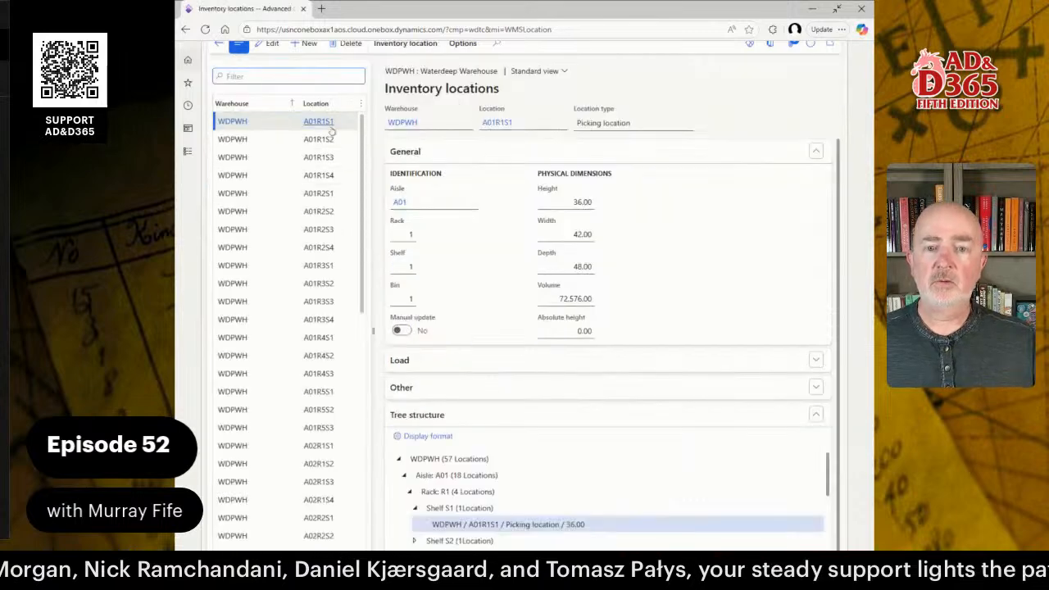
left_click(219, 47)
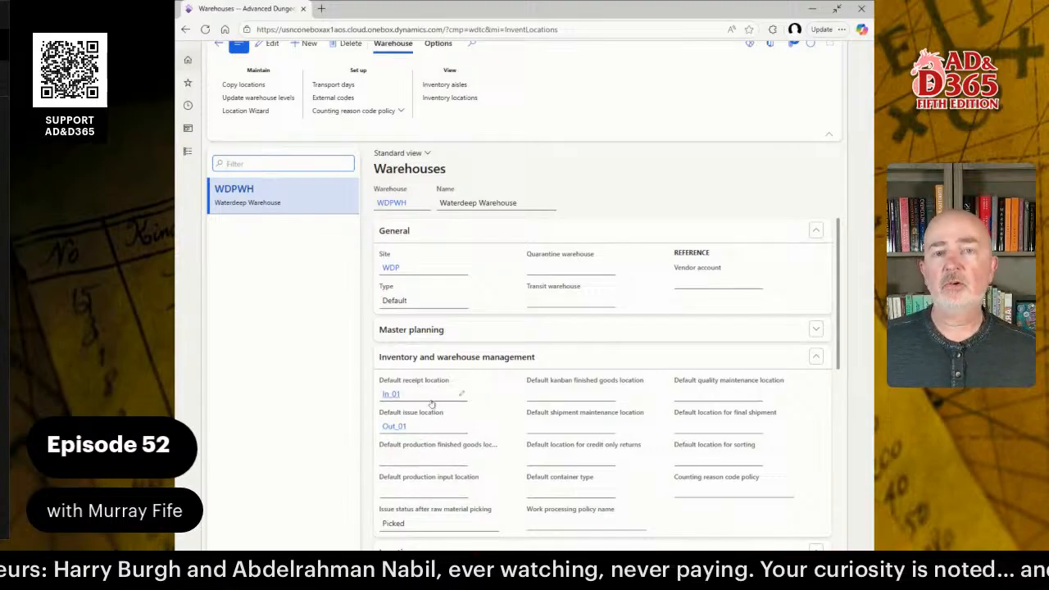
mouse_move(445, 394)
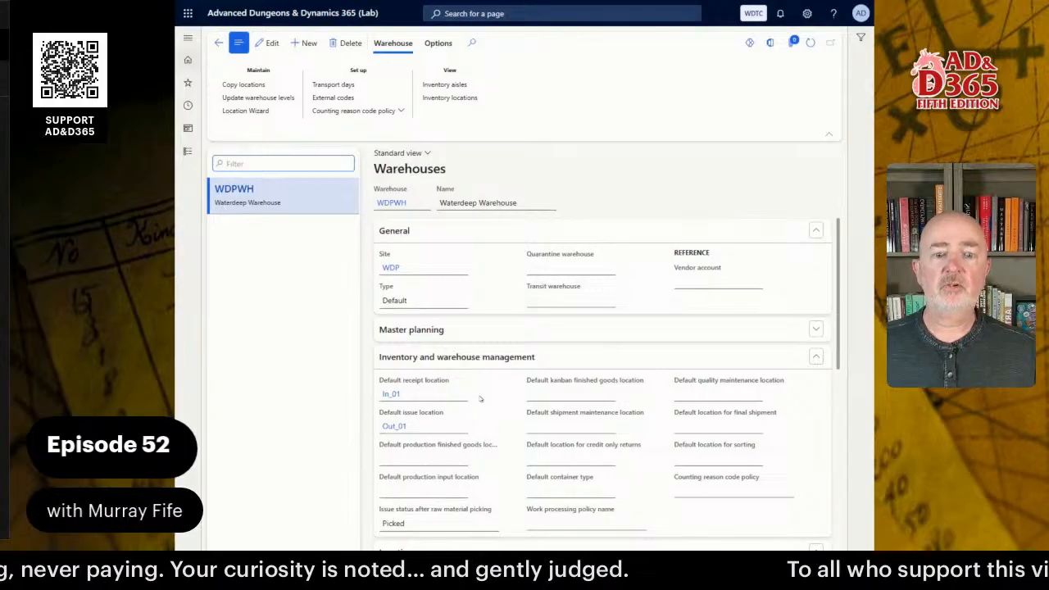
scroll(480, 397, "down", 5)
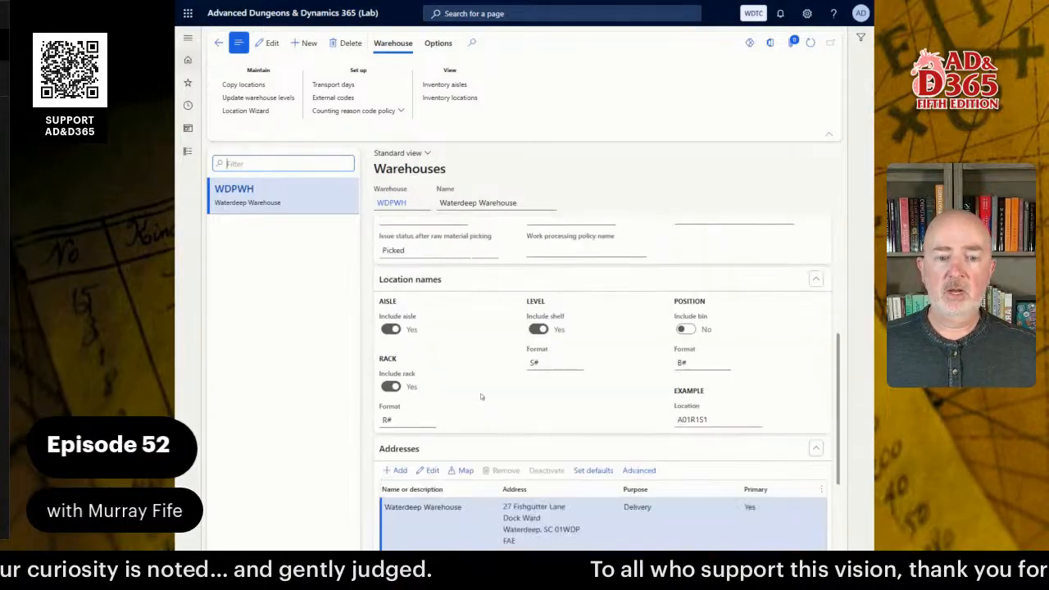
left_click(444, 85)
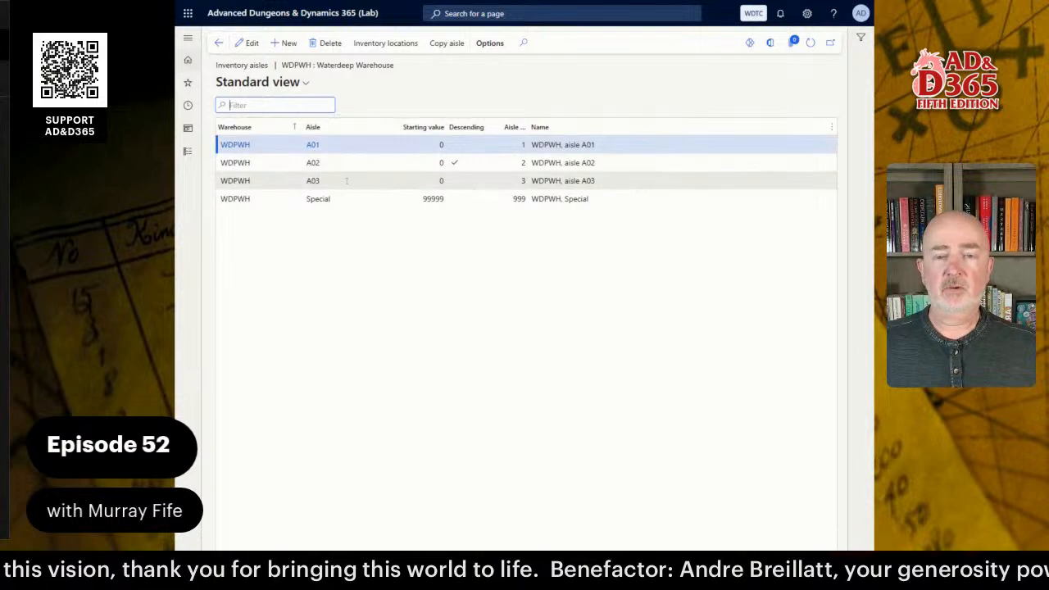
left_click(218, 44)
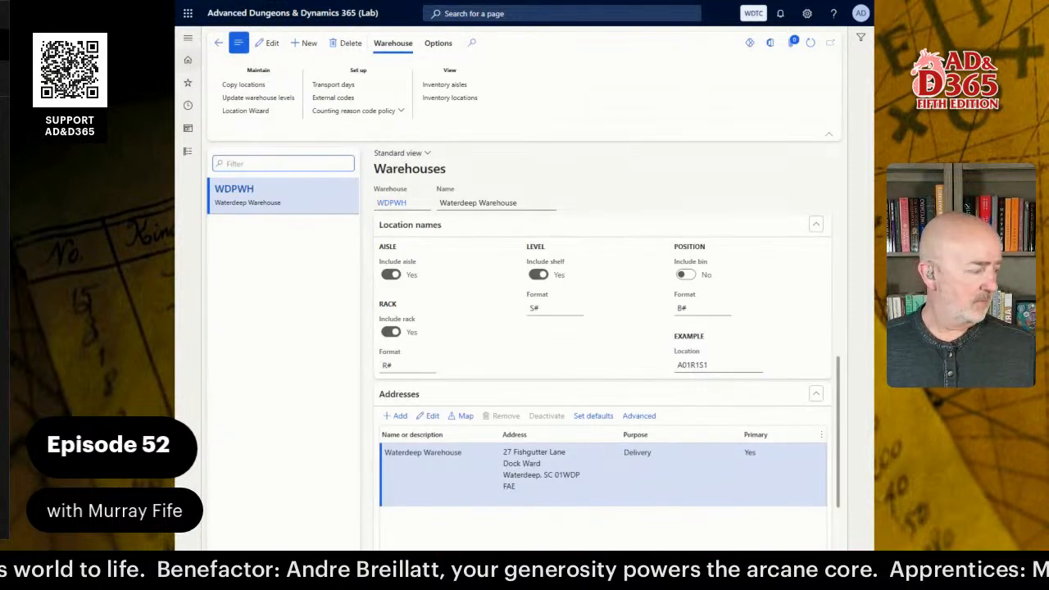
Switch to the Inventory Structures guide in Word and read the section on creating the Waterdeep quarantine warehouse
key("alt+Tab")
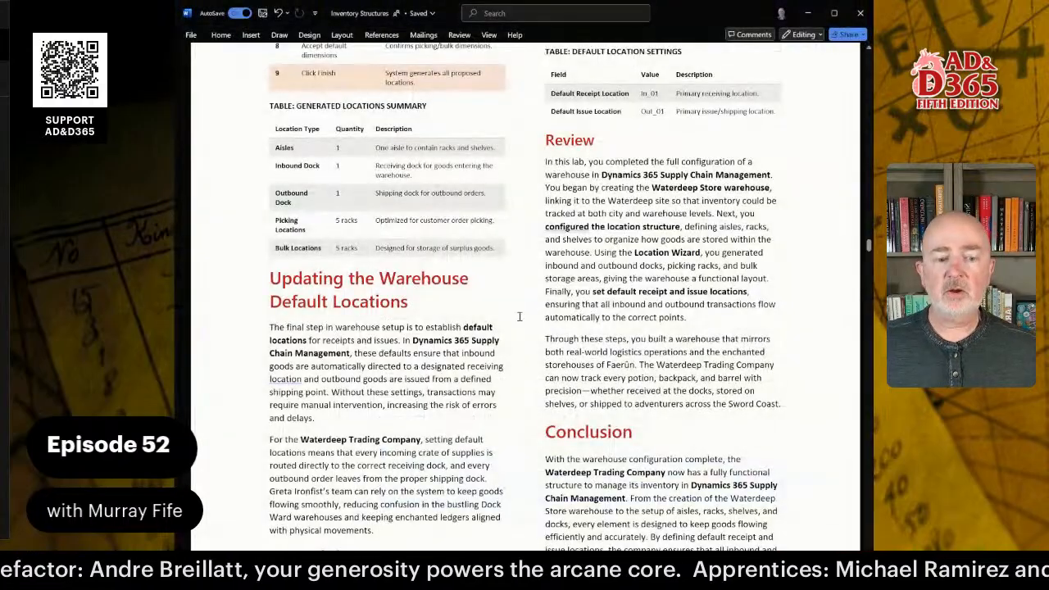
scroll(455, 301, "down", 10)
scroll(455, 301, "down", 10)
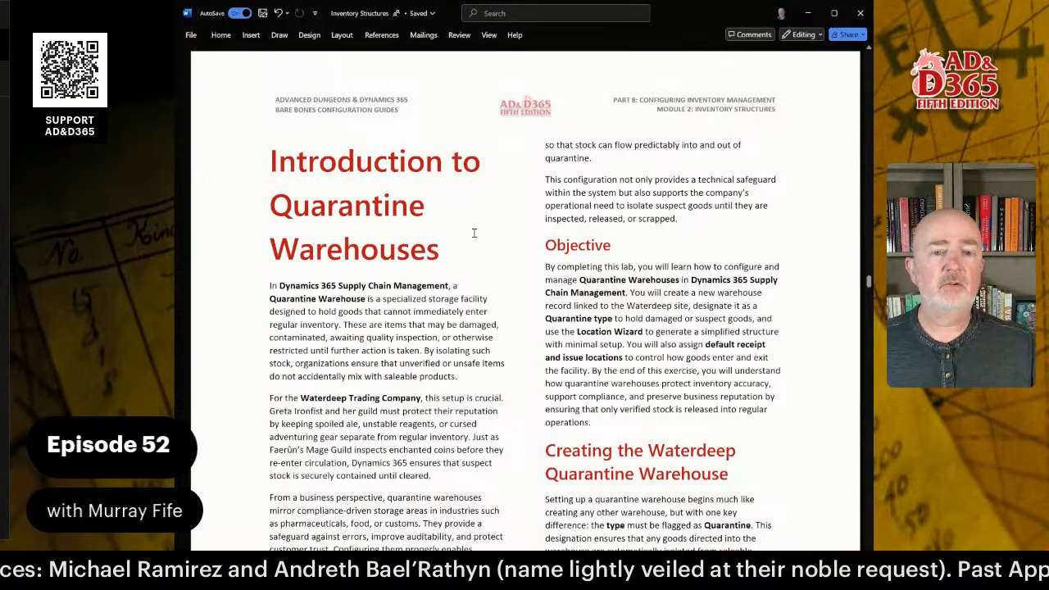
scroll(473, 242, "down", 4)
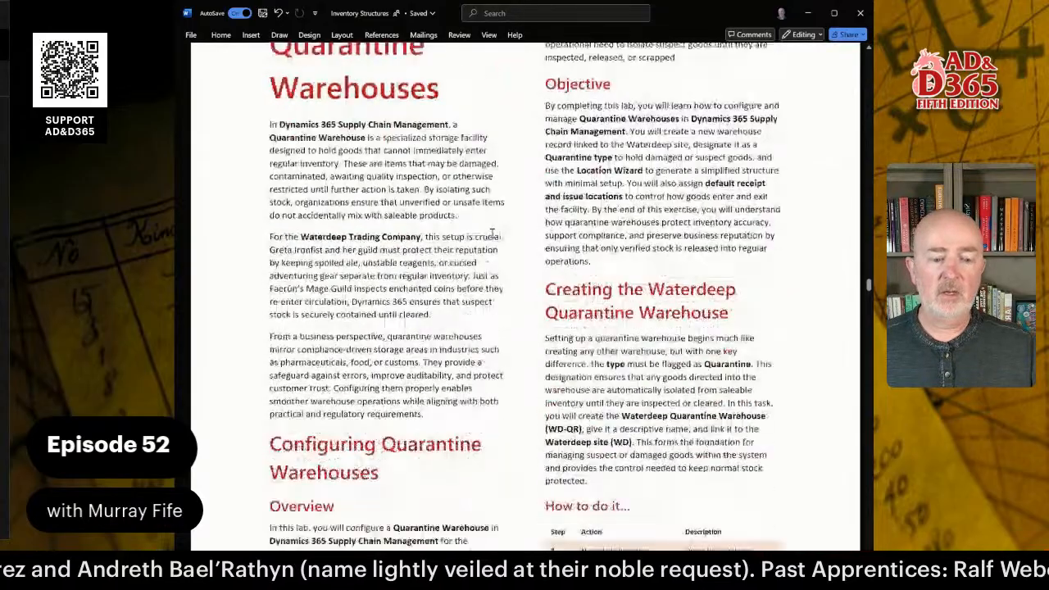
scroll(496, 199, "down", 20)
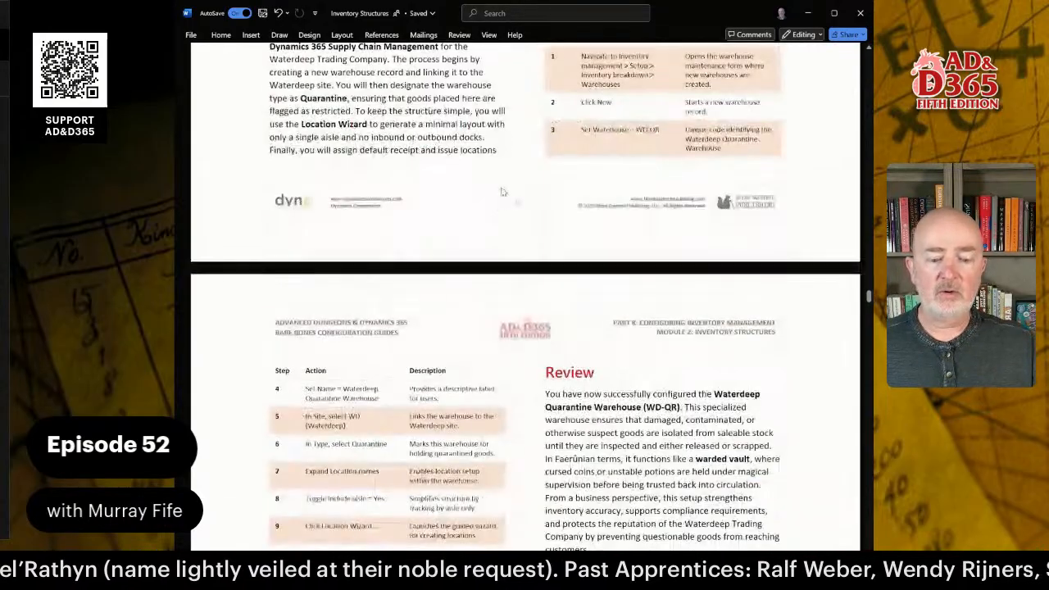
scroll(511, 187, "down", 18)
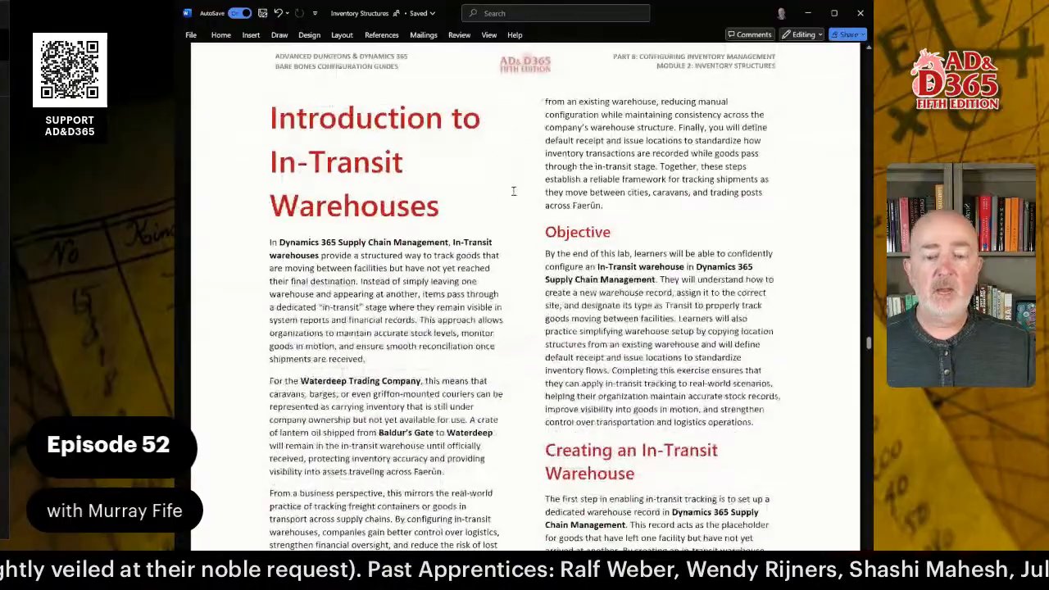
scroll(463, 233, "up", 20)
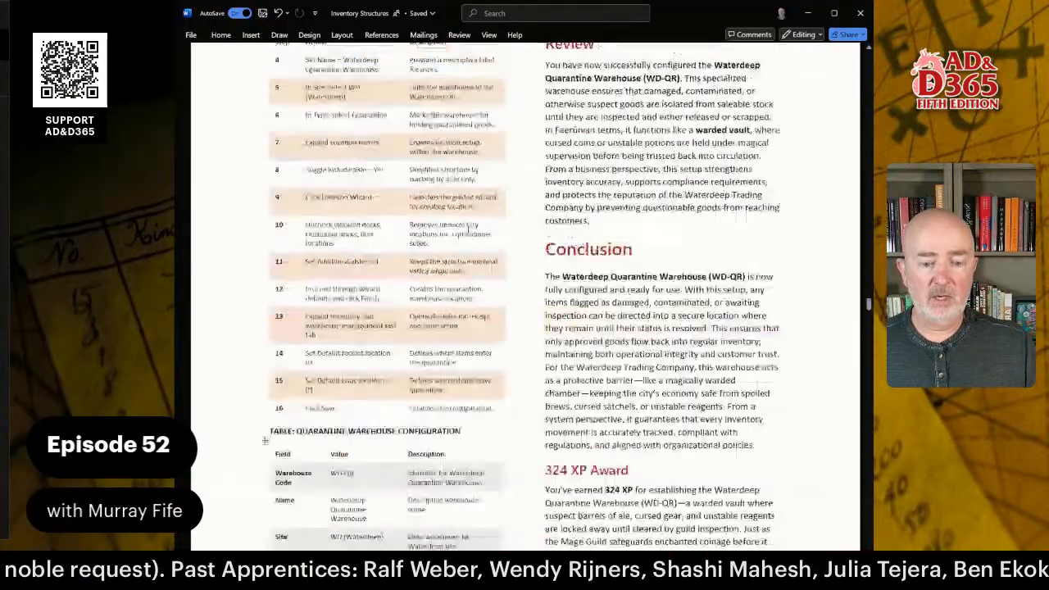
scroll(469, 235, "up", 15)
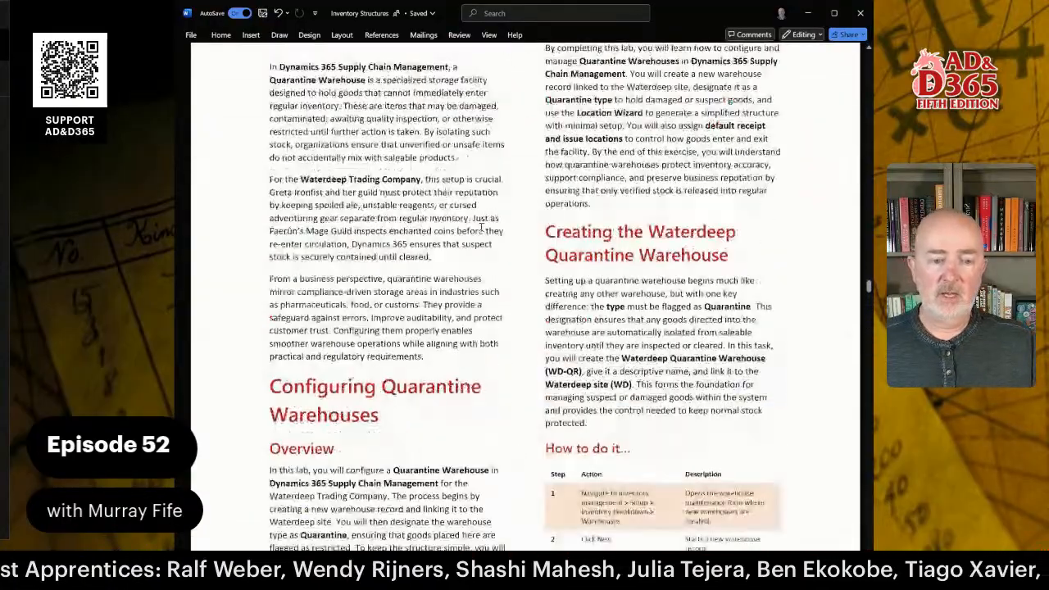
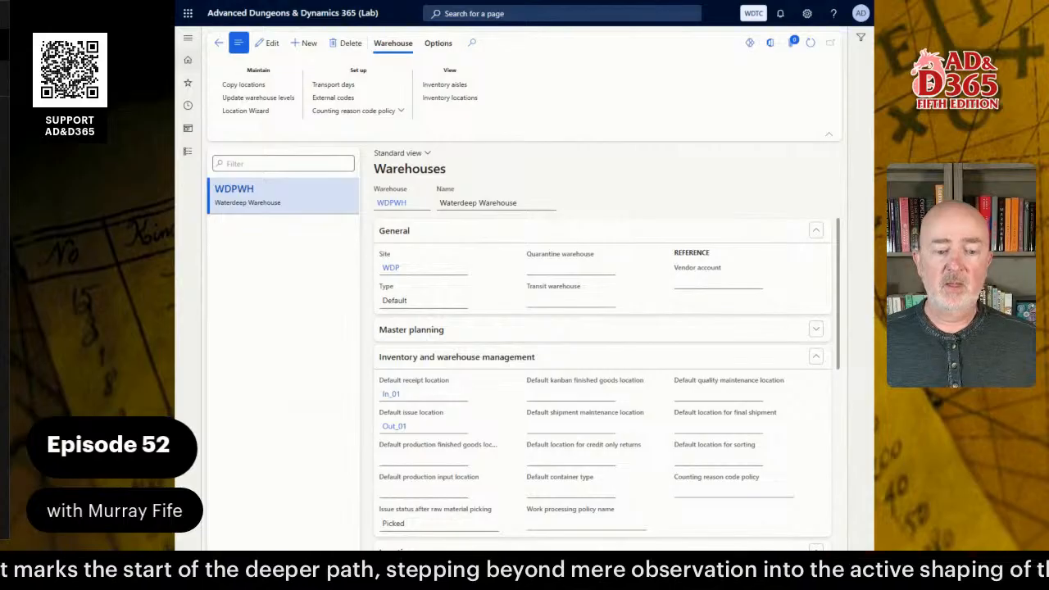
Create a new warehouse with the ID WDPQR and the name Waterdeep Quarantine Warehouse
left_click(303, 43)
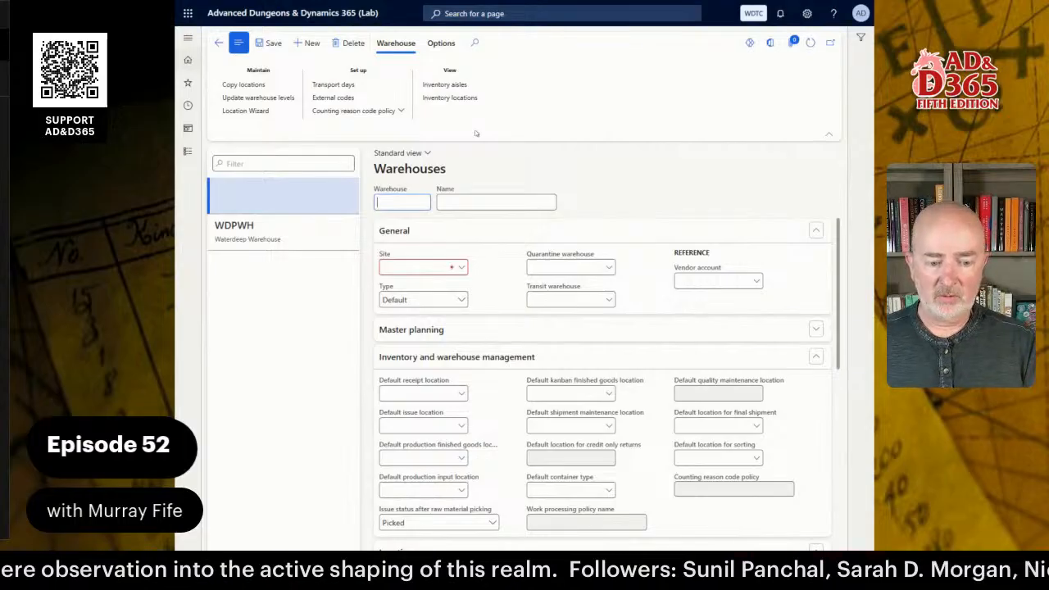
type("WDPQR")
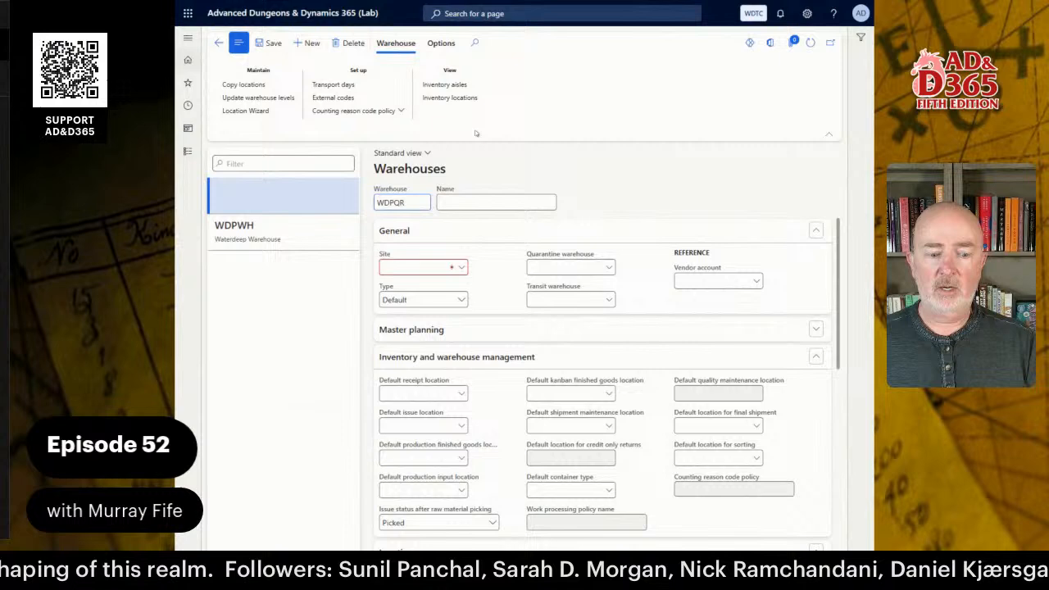
key("Tab")
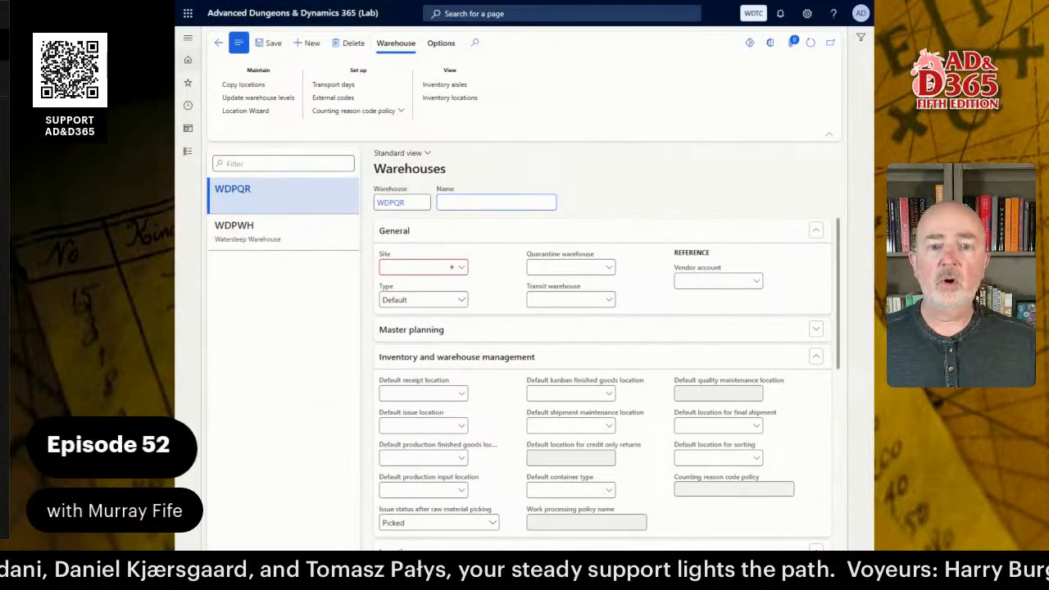
type("Waterdeep Quarantine Warehouse")
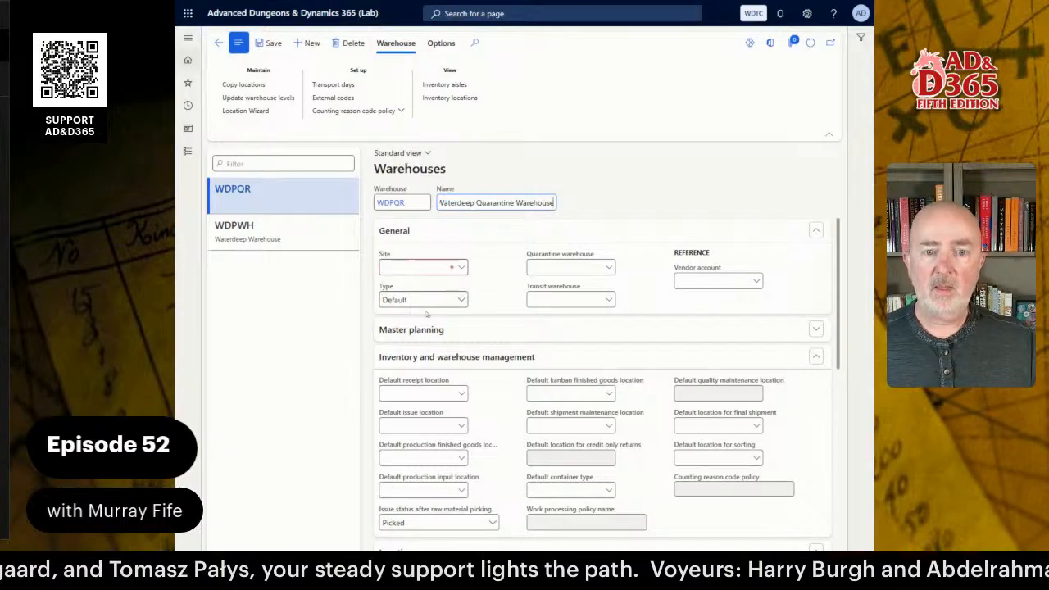
Assign the WDPQR warehouse to site WDP and set its type to Quarantine
left_click(462, 269)
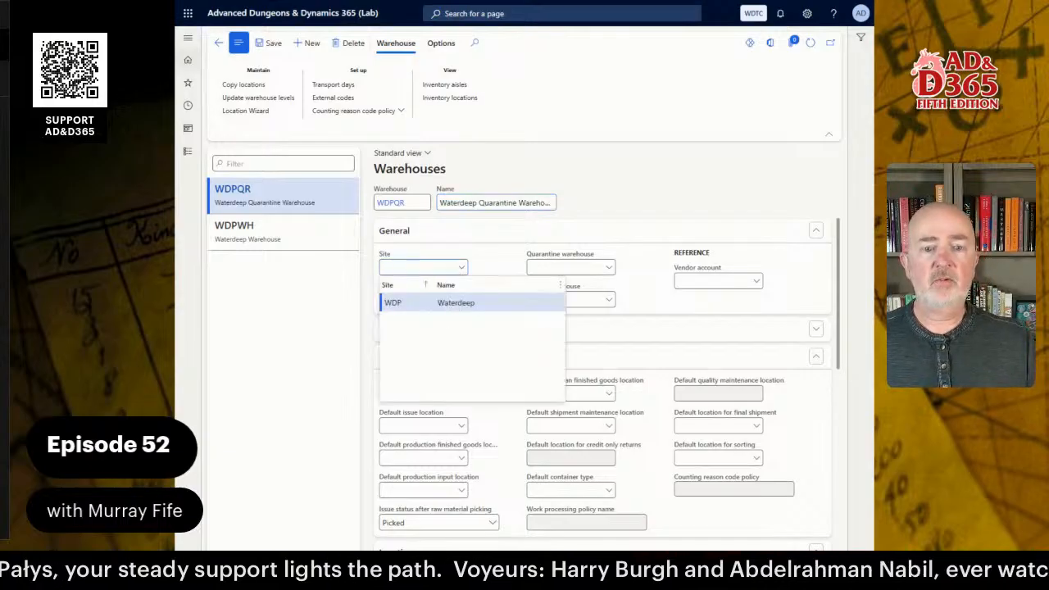
left_click(450, 301)
left_click(450, 300)
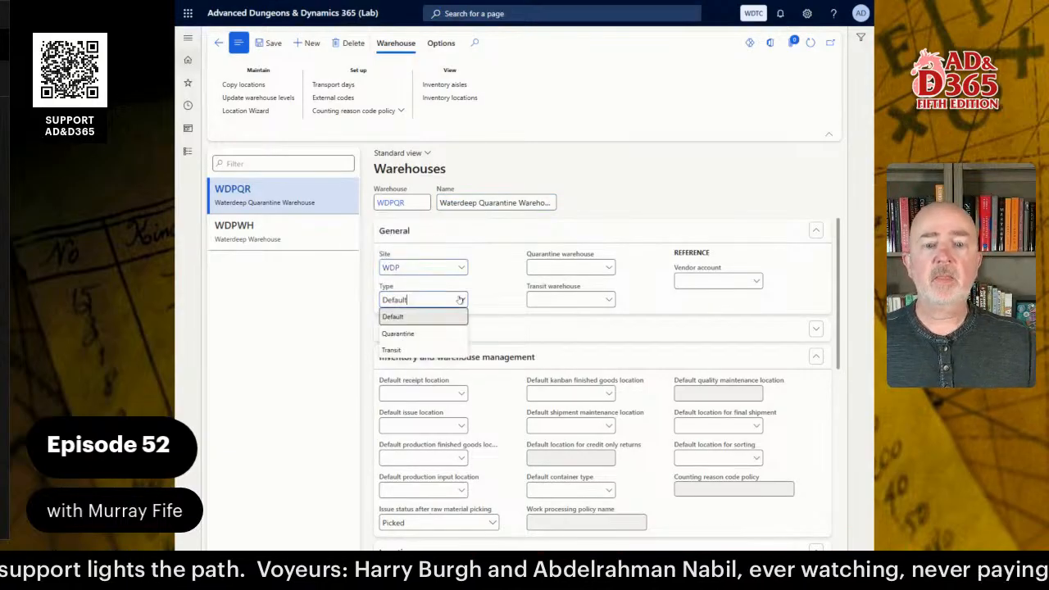
left_click(400, 335)
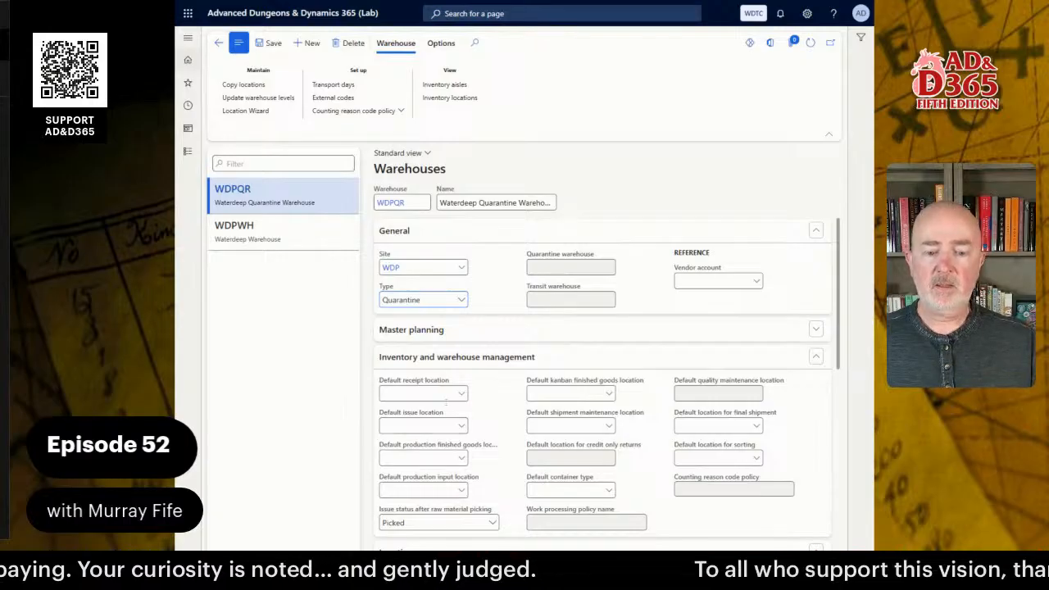
scroll(390, 324, "down", 3)
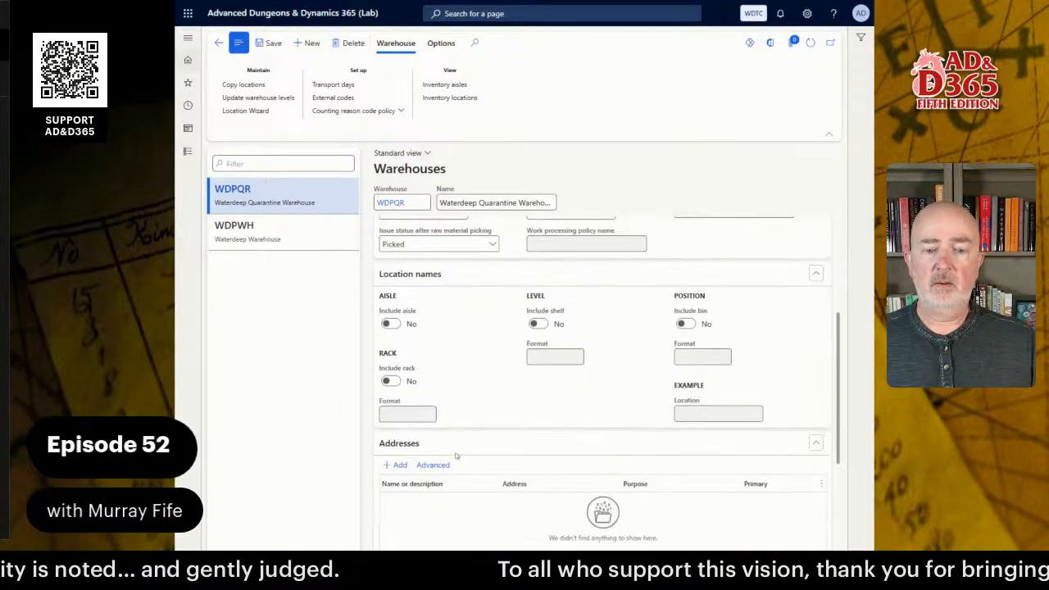
left_click(390, 325)
left_click(390, 381)
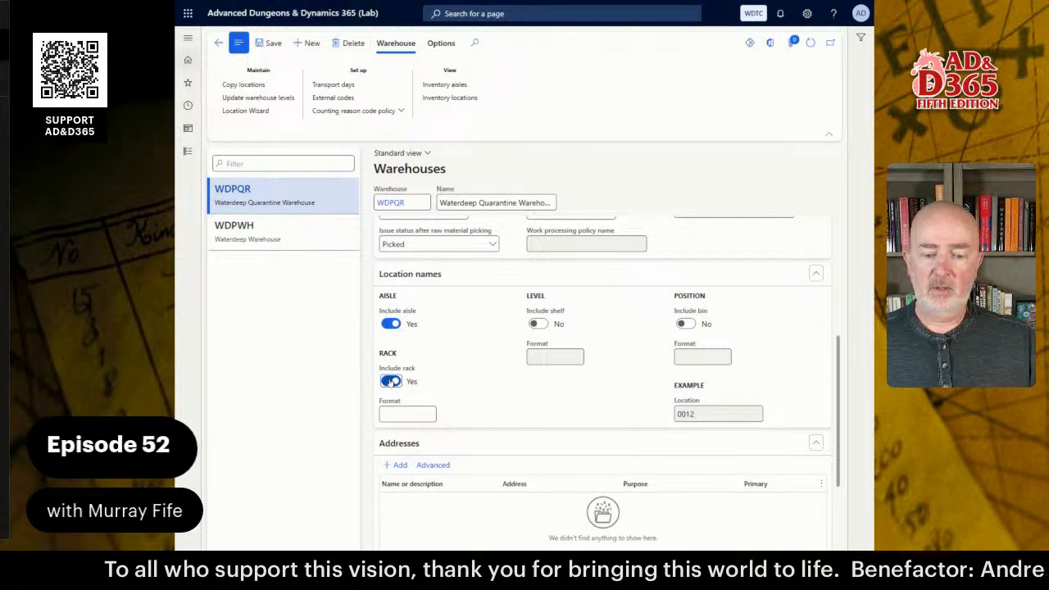
left_click(391, 382)
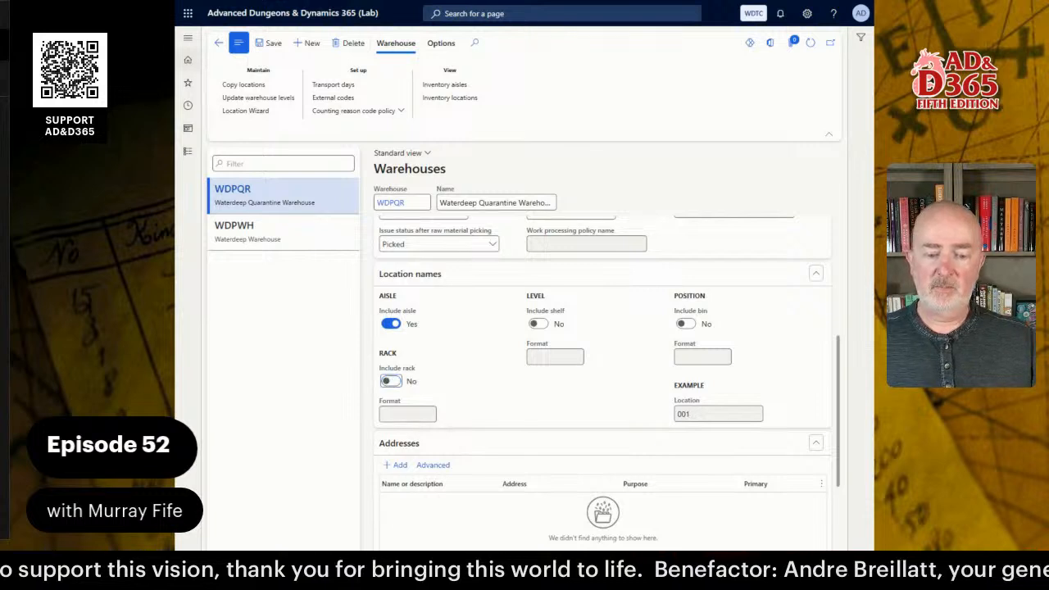
left_click(391, 324)
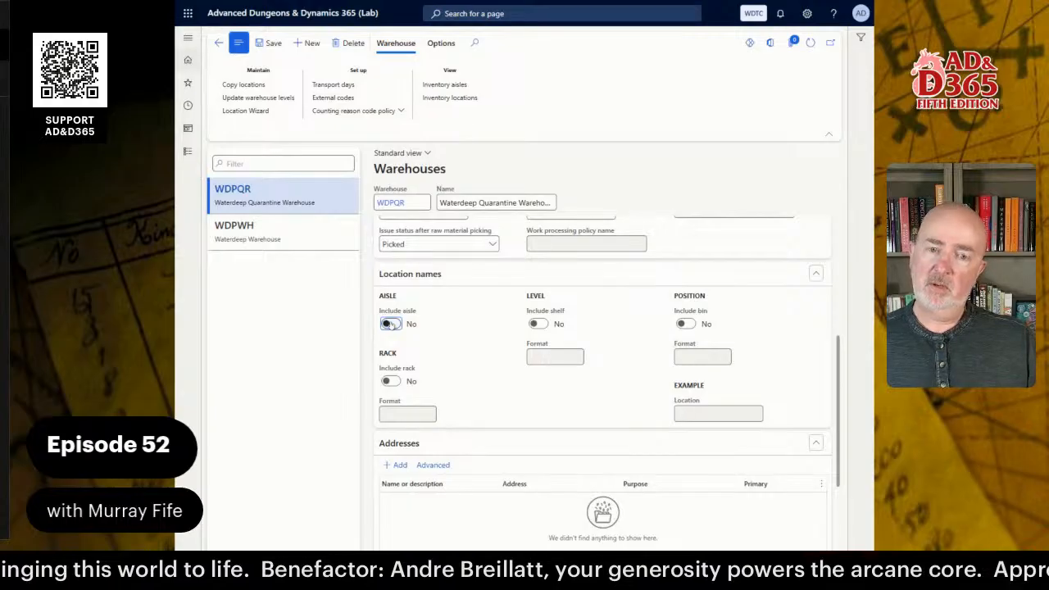
Include aisle, rack and shelf in WDPQR's location names, with rack format R# and shelf format S#
left_click(391, 323)
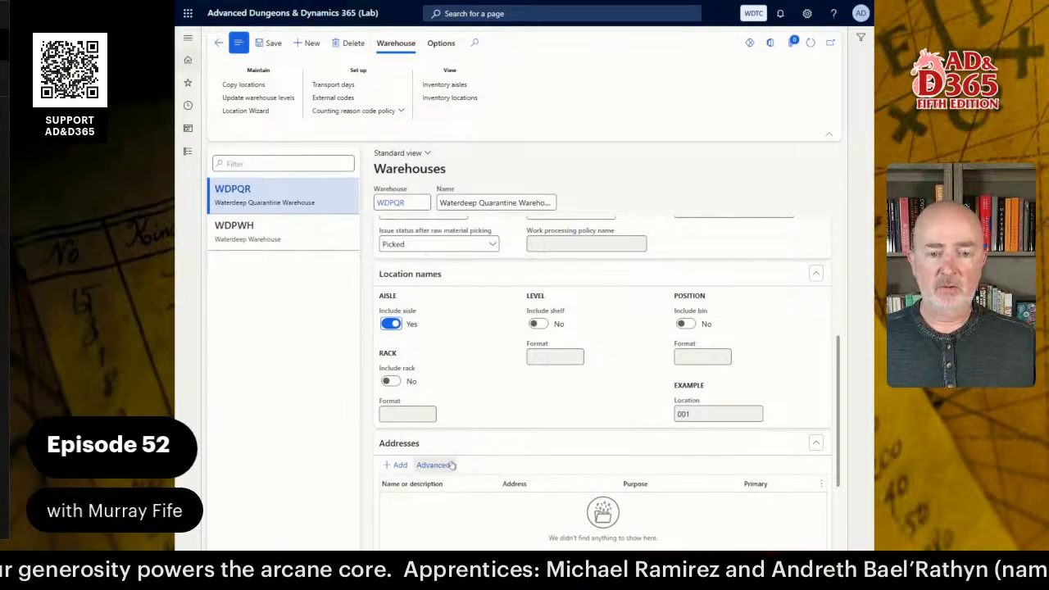
left_click(390, 381)
left_click(537, 323)
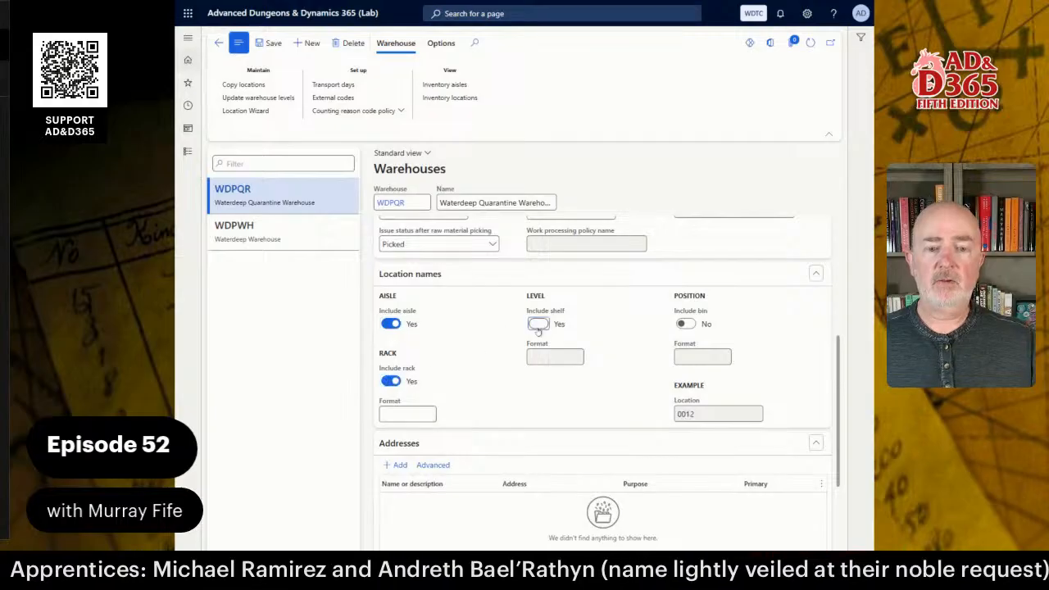
left_click(407, 414)
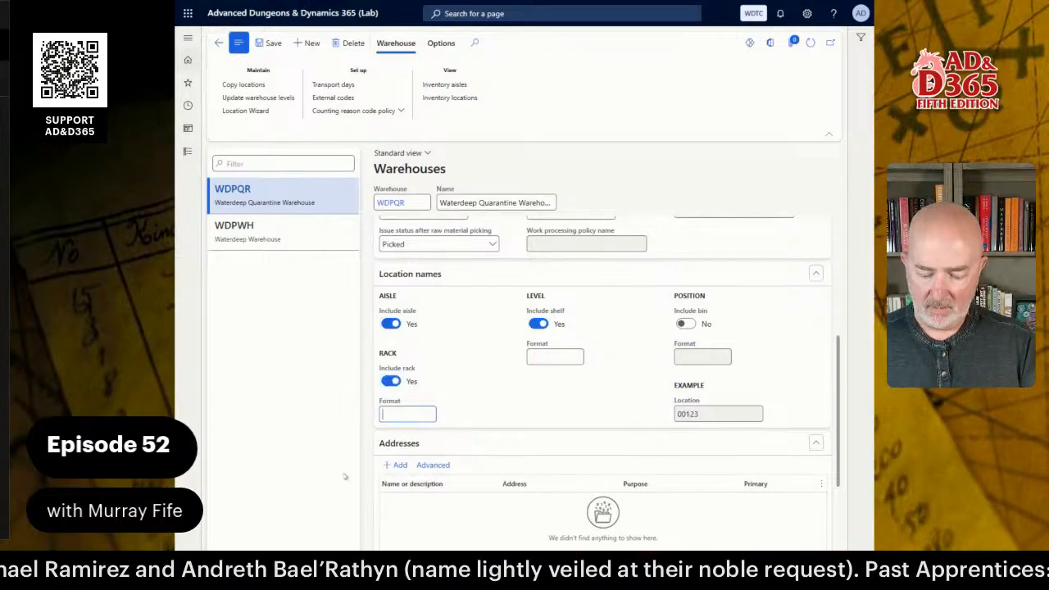
key("Tab")
key("Tab")
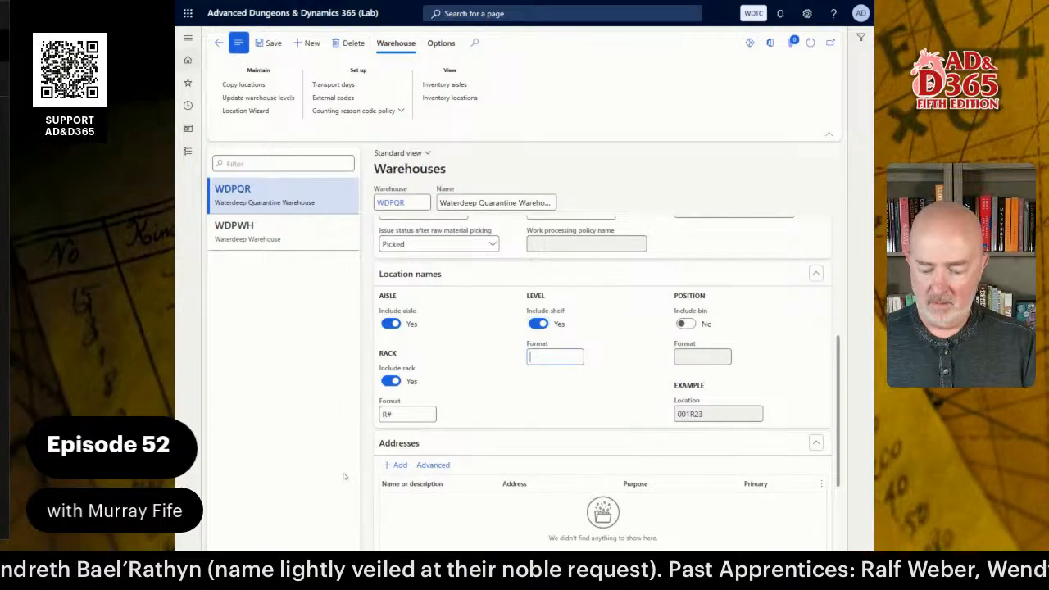
key("Tab")
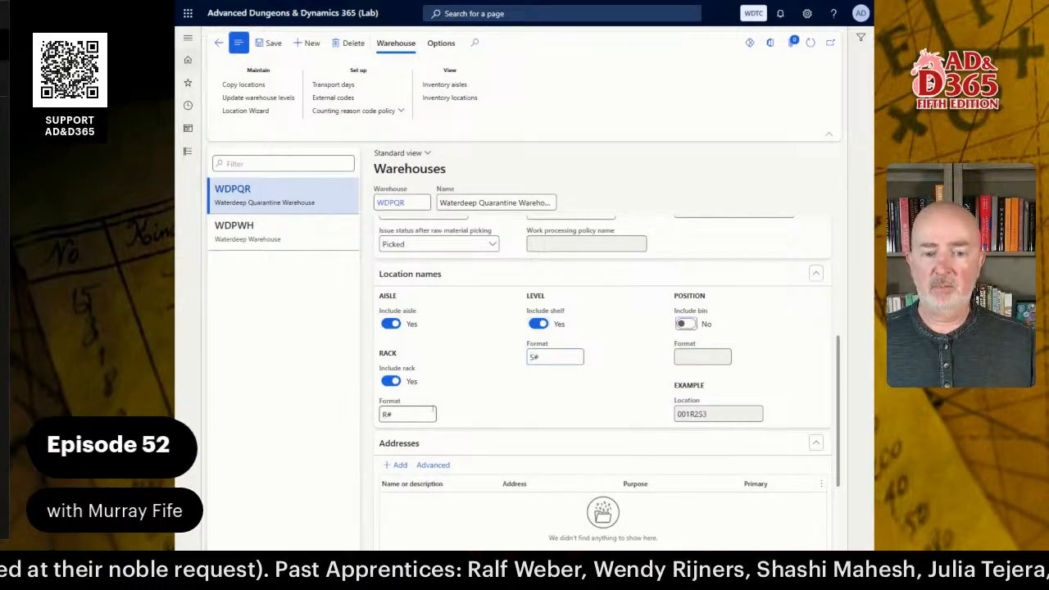
Add a new address to WDPQR with the description Waterdeep Quarantine Warehouse and enter its postal code
left_click(398, 465)
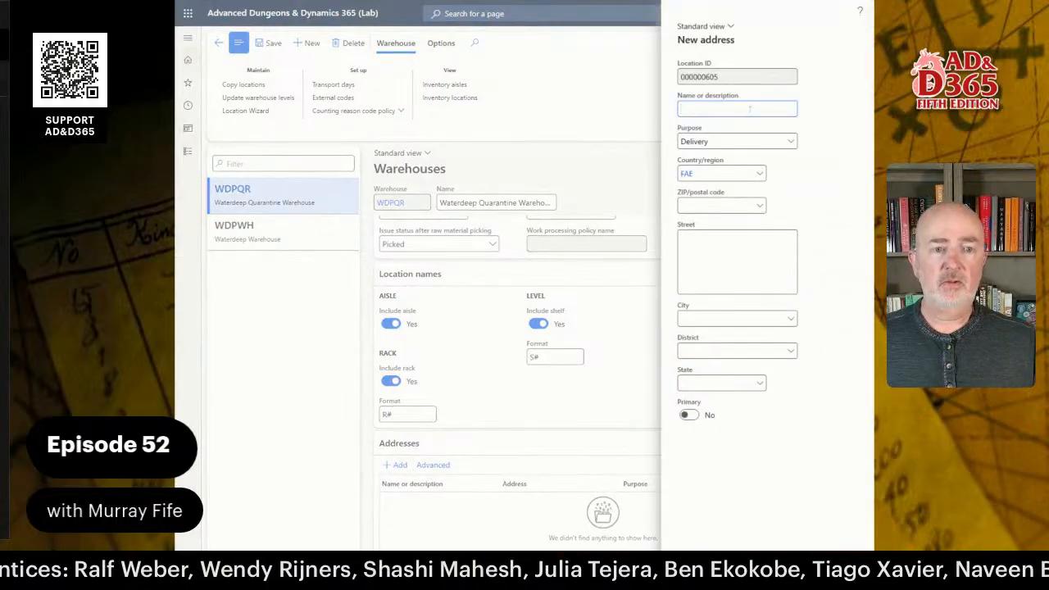
type("Waterd")
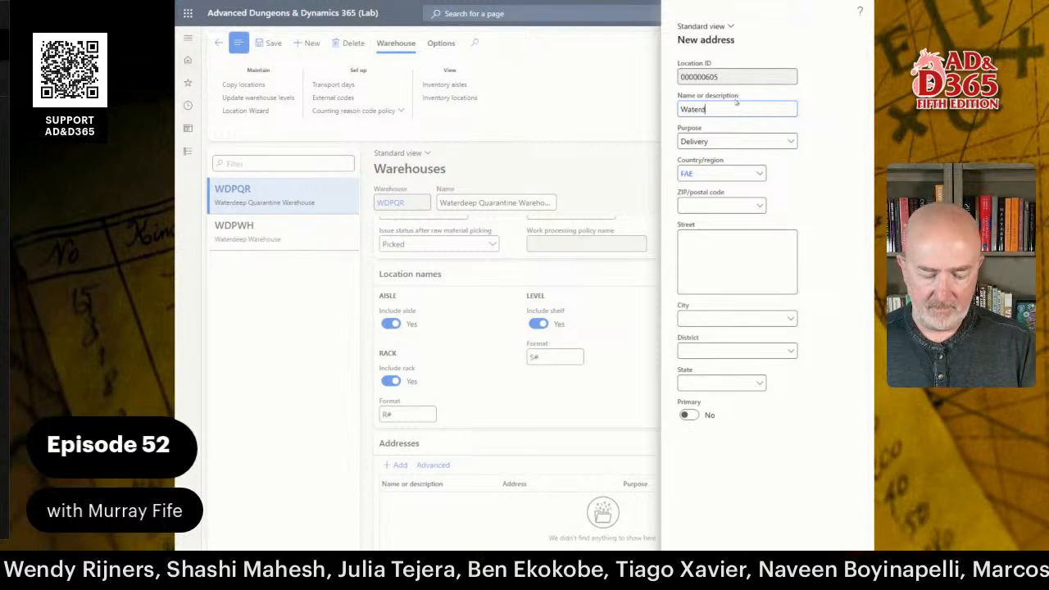
type("eep Quar")
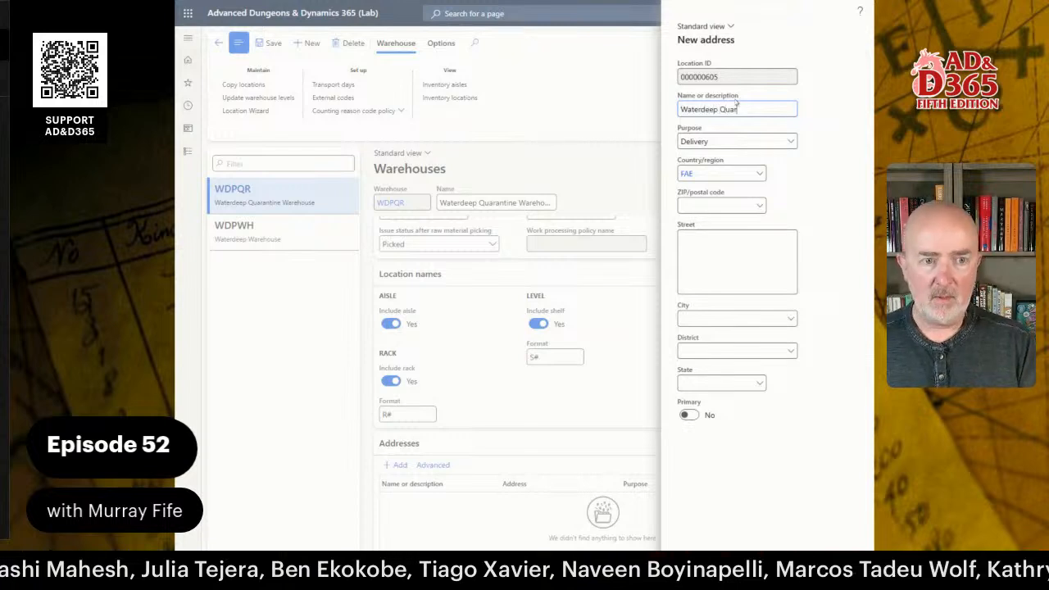
type("antine ")
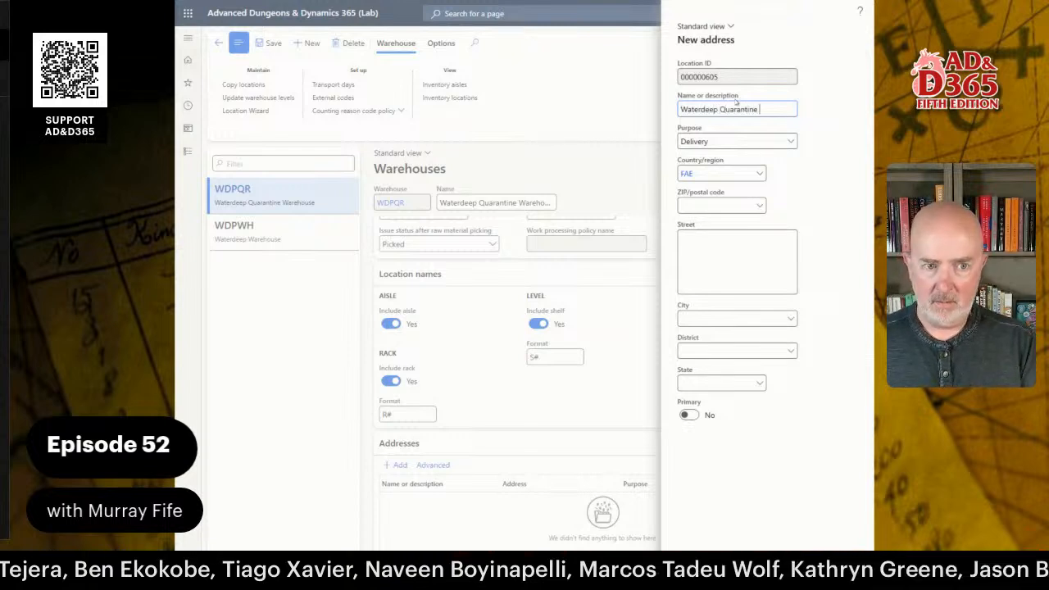
type("Warehouse")
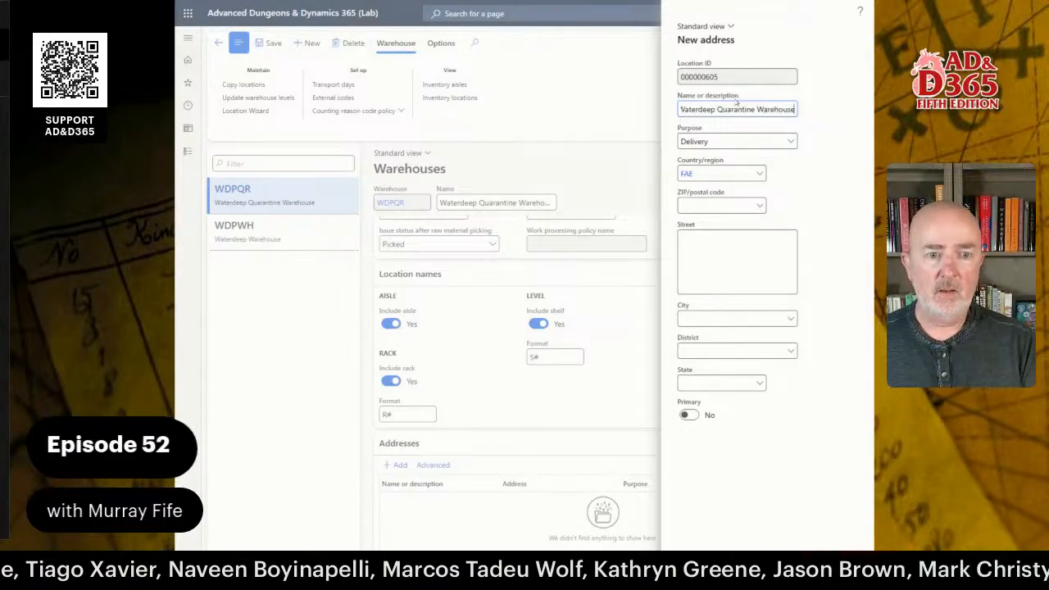
key("Tab")
key("Tab")
key("Tab")
type("01")
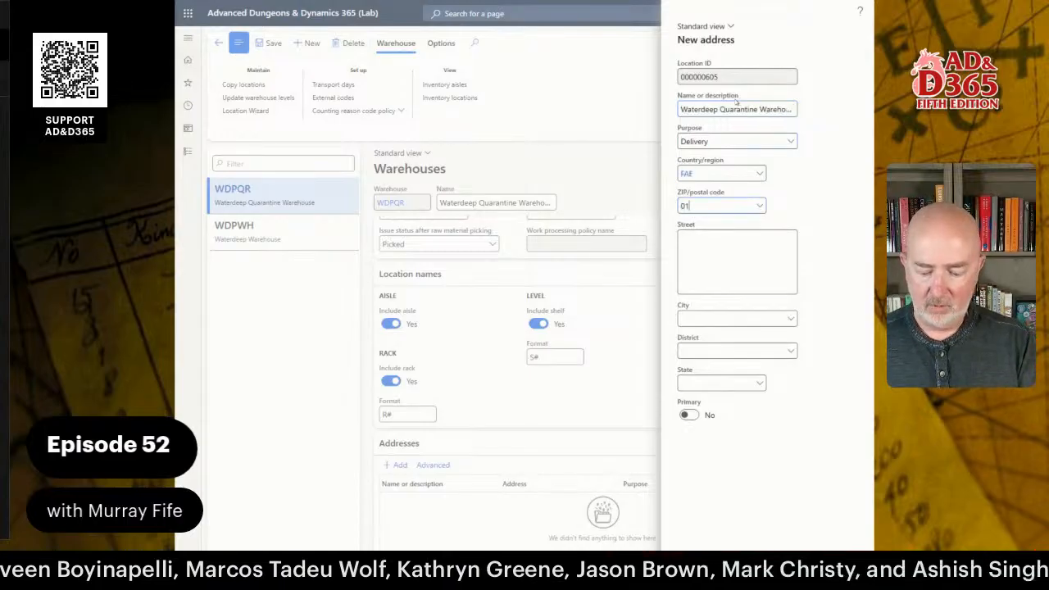
type("WDP")
key("Tab")
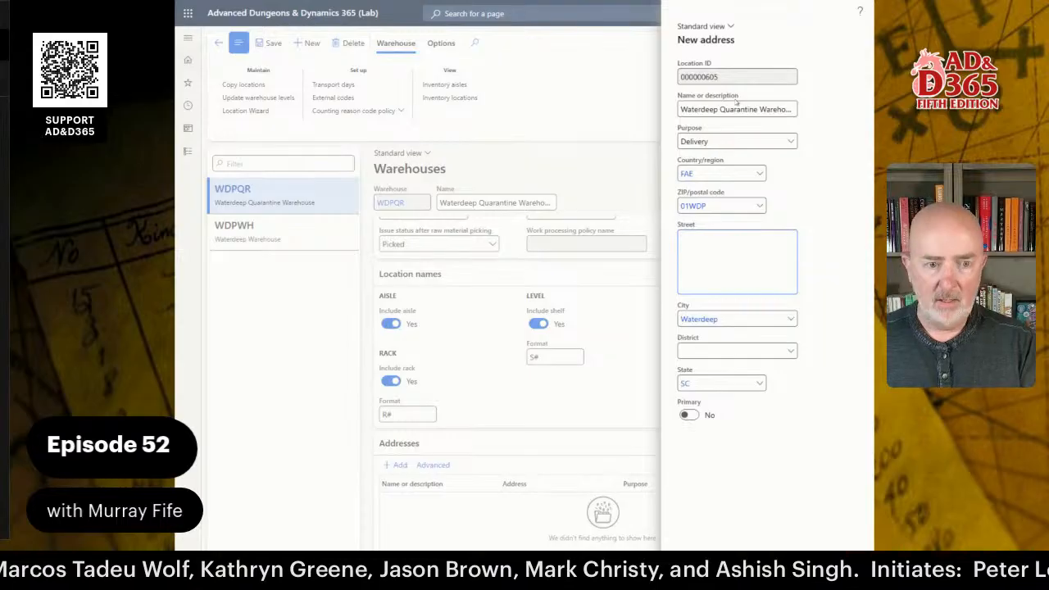
Enter the street address of the quarantine warehouse, choose the Dock Ward district and save the address
type("Waterdeep Quarantine Warehouse")
key("ctrl+a")
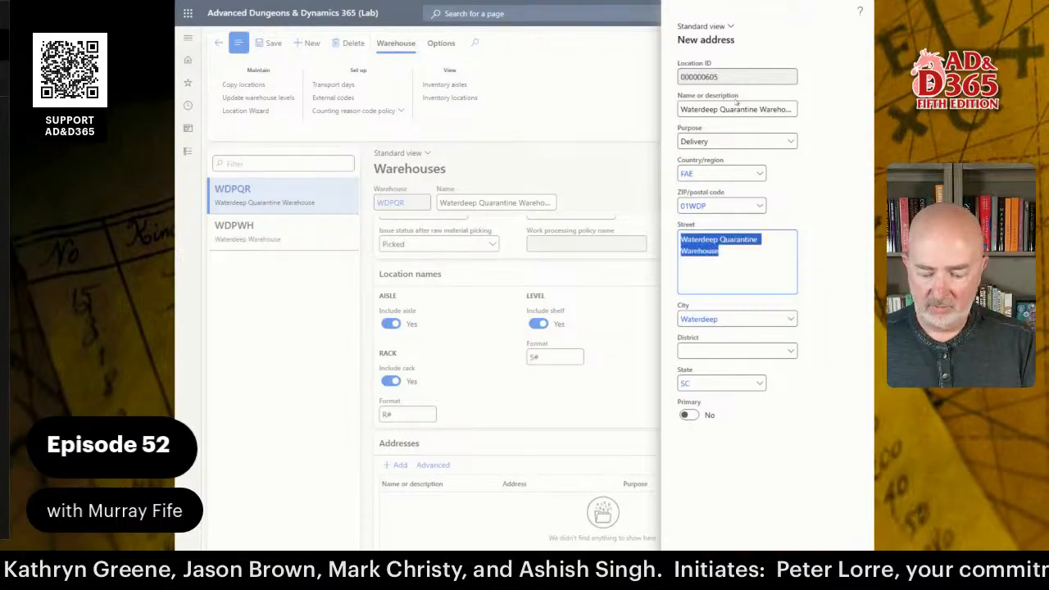
type("27 F")
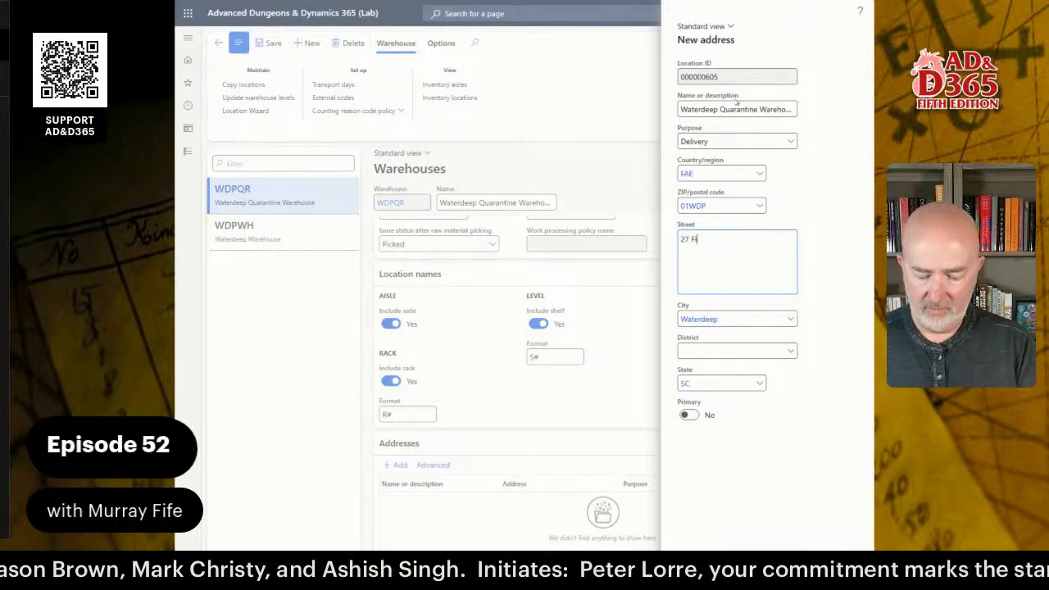
type("ishg")
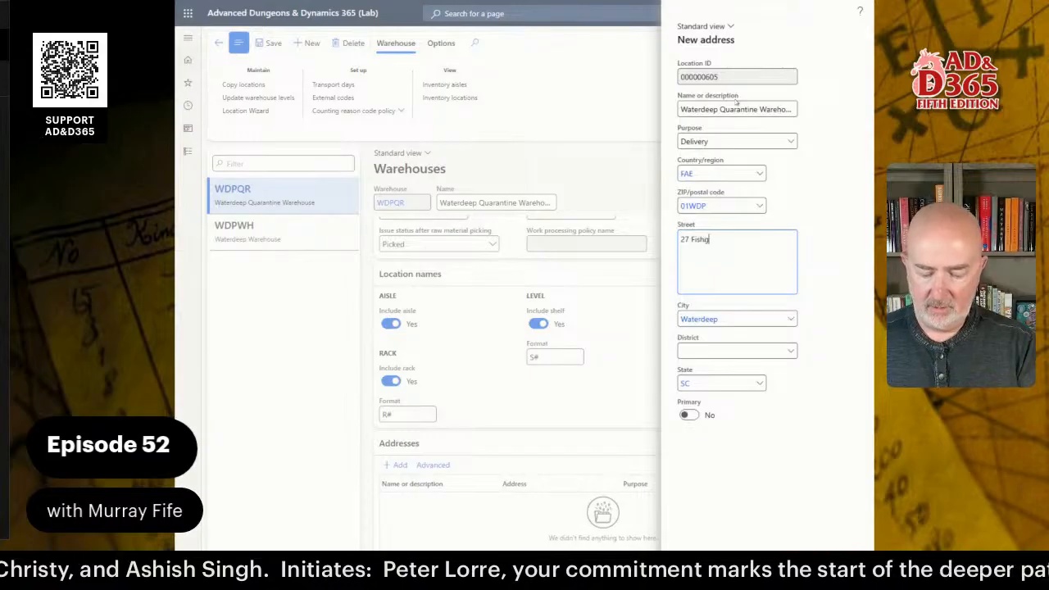
type("utter Lane")
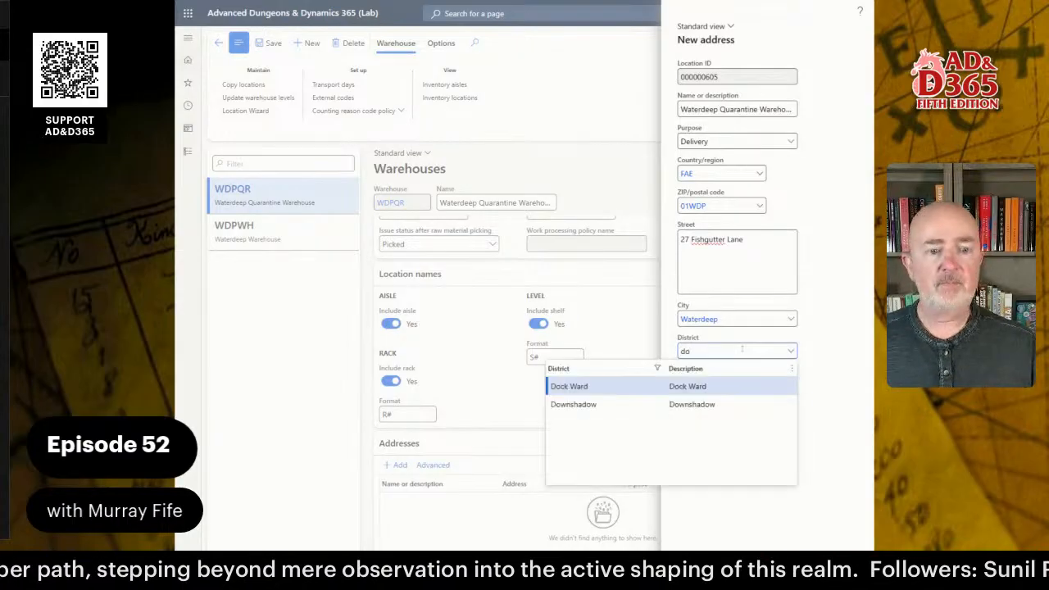
left_click(623, 388)
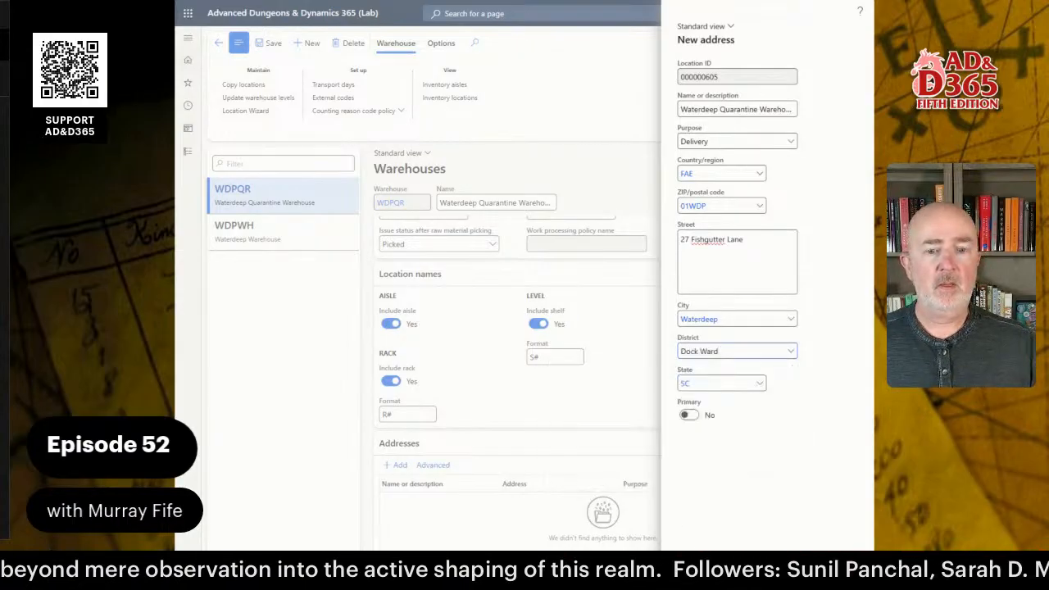
key("alt+Return")
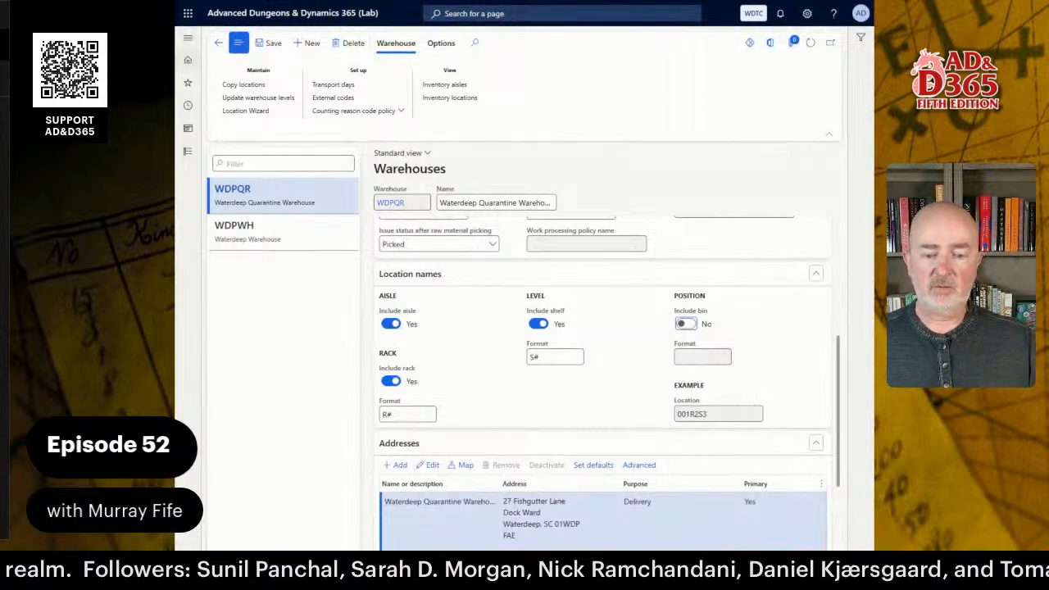
Start the Location Wizard for WDPQR and leave only Inventory aisle selected among the location types
left_click(250, 114)
left_click(419, 545)
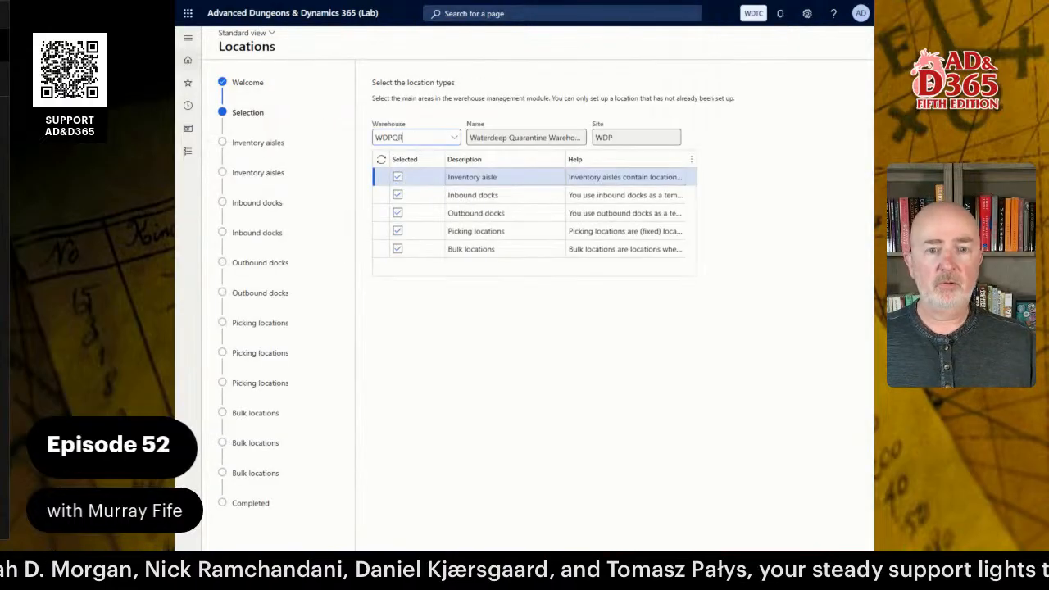
left_click(419, 546)
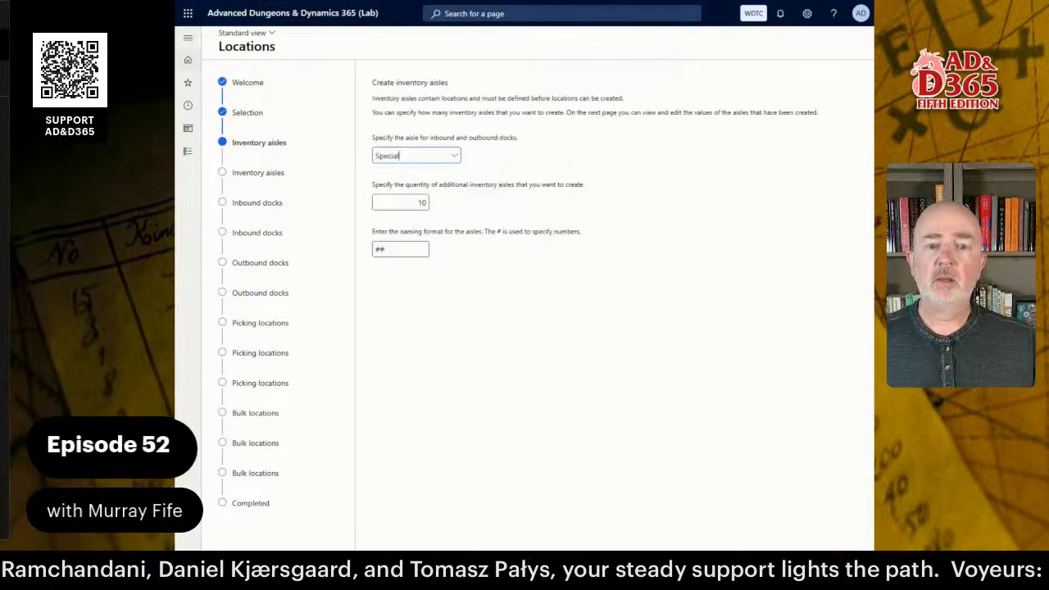
left_click(386, 555)
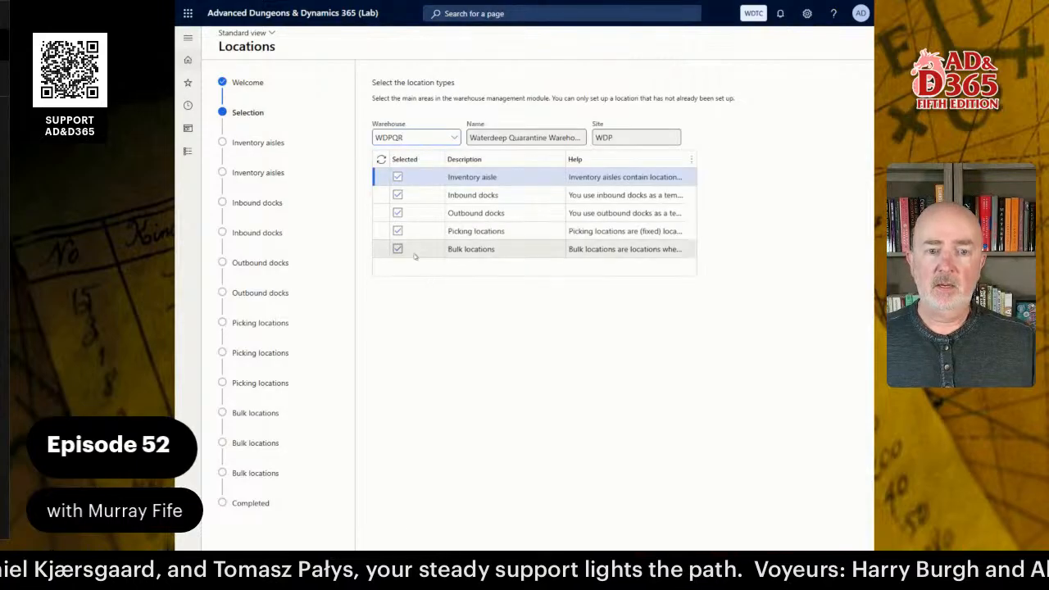
left_click(397, 195)
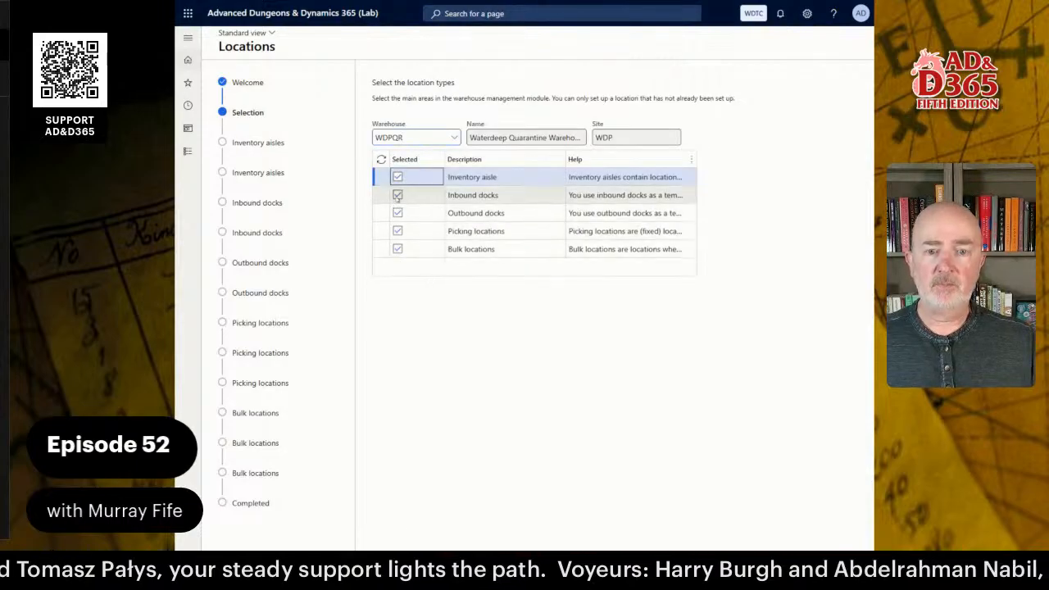
left_click(399, 217)
left_click(397, 232)
left_click(398, 249)
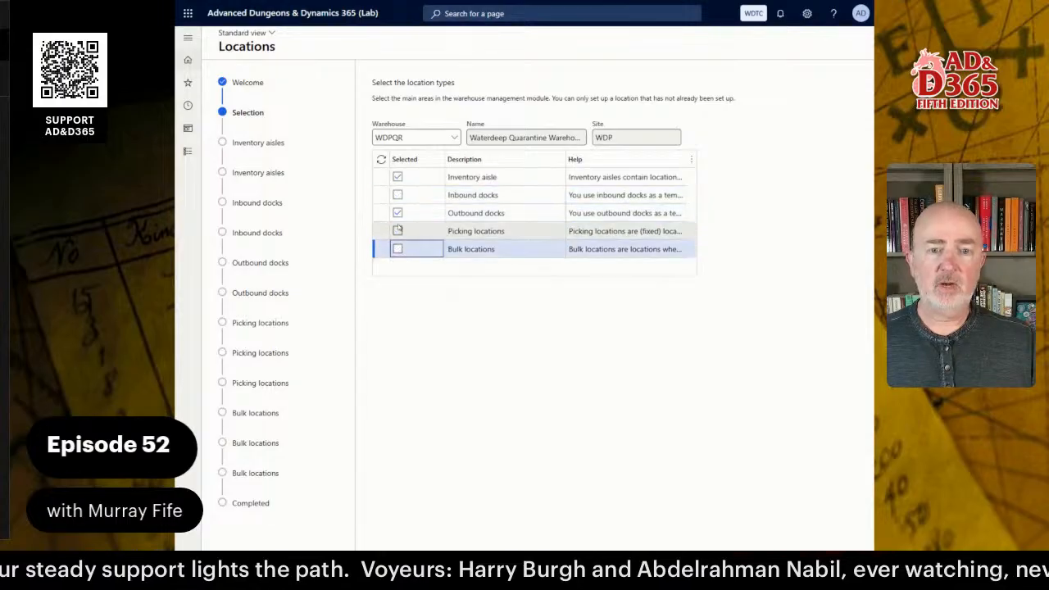
left_click(398, 213)
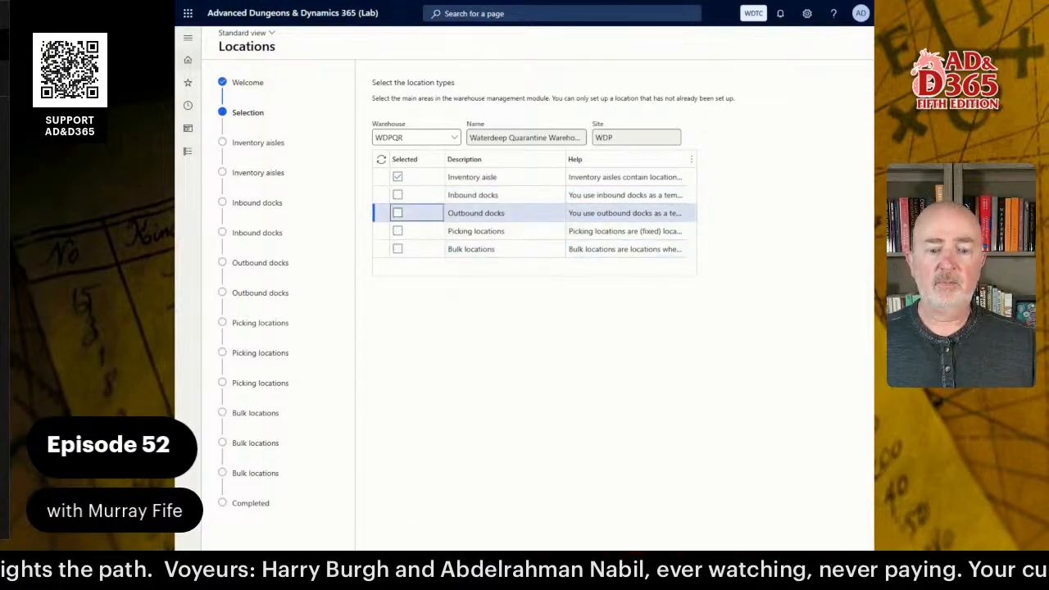
Specify 1 additional inventory aisle for WDPQR with the naming format A## and complete the Location Wizard
left_click(423, 556)
left_click_drag(417, 203, 455, 205)
type("1")
left_click(408, 247)
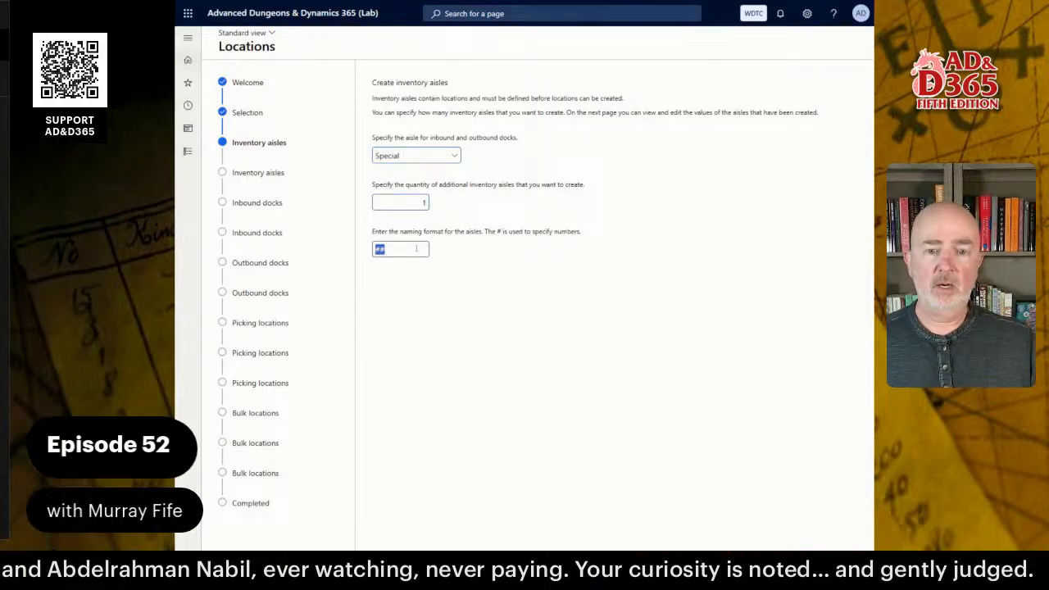
type("A")
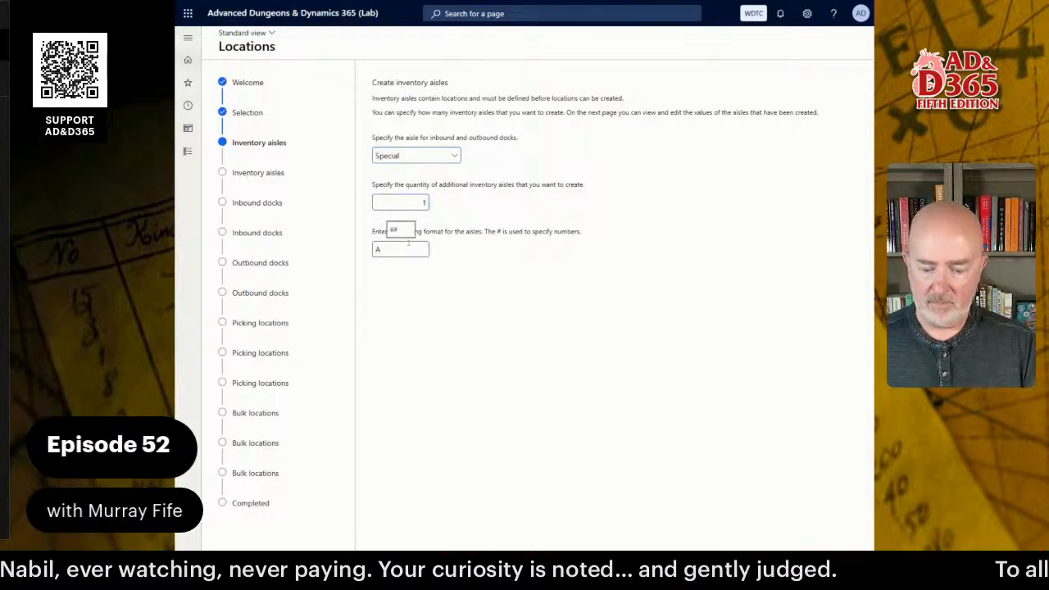
type("##")
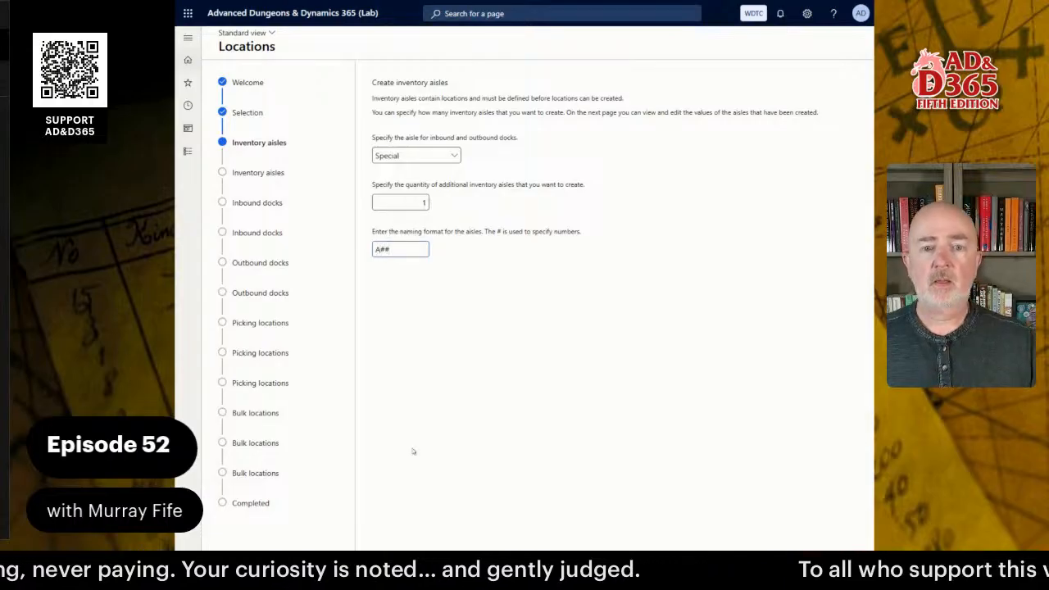
left_click(498, 566)
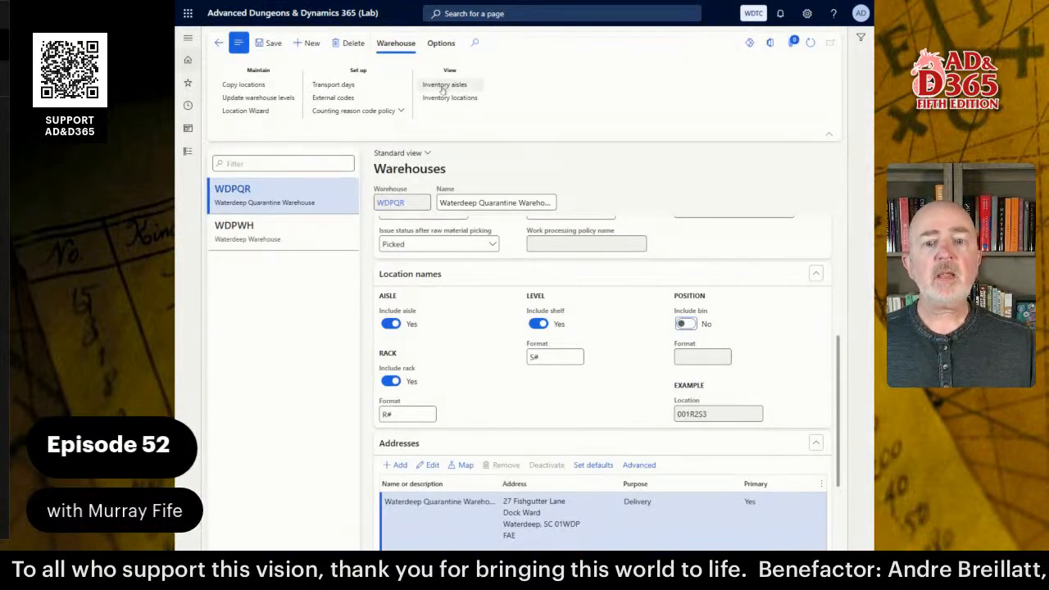
Check WDPQR's inventory locations and rerun the Location Wizard with only Inventory aisle selected among the location types
left_click(443, 97)
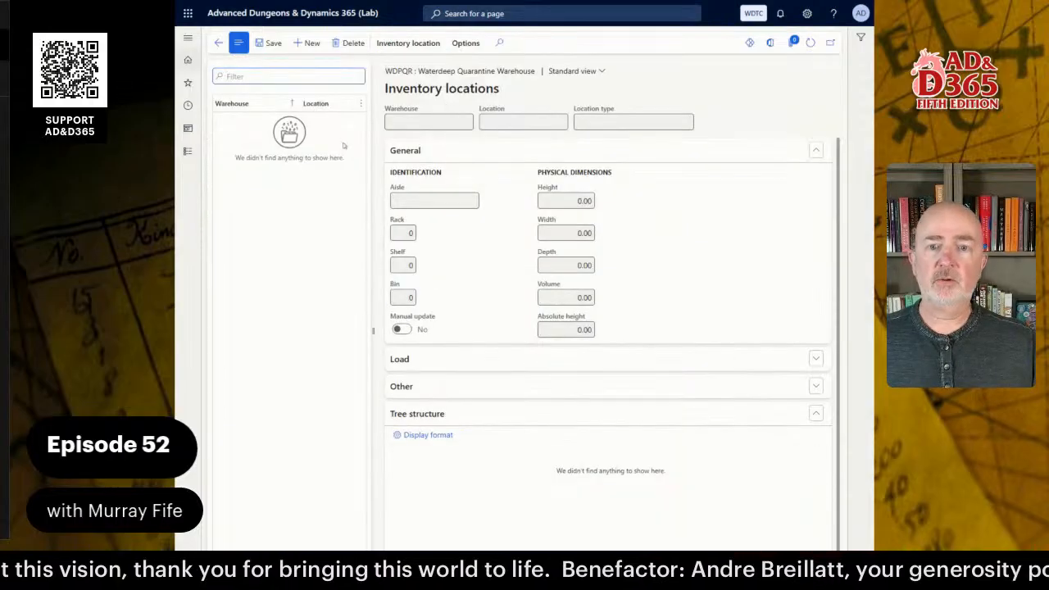
left_click(218, 42)
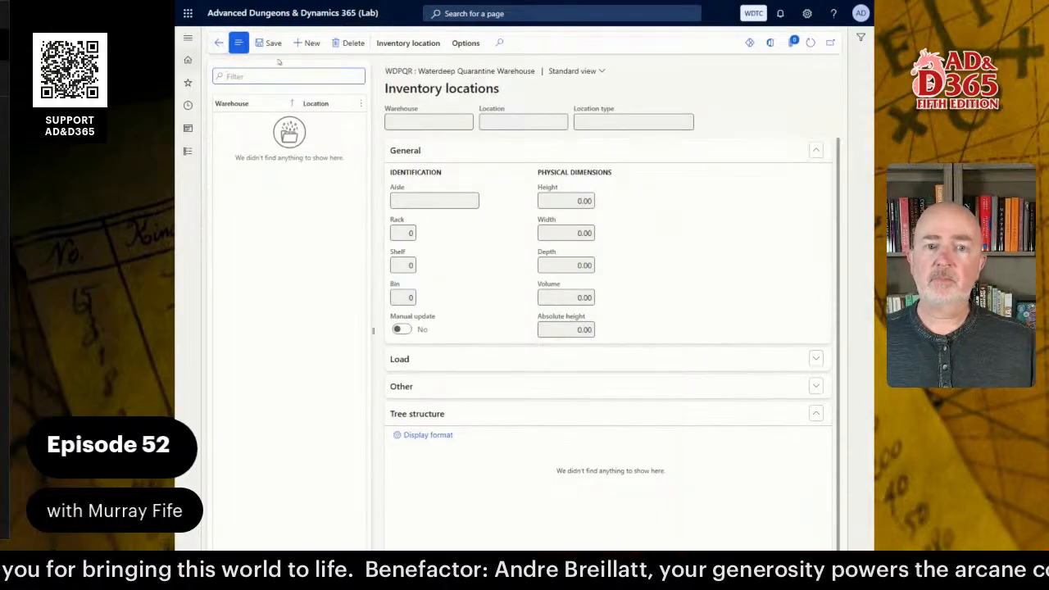
left_click(446, 99)
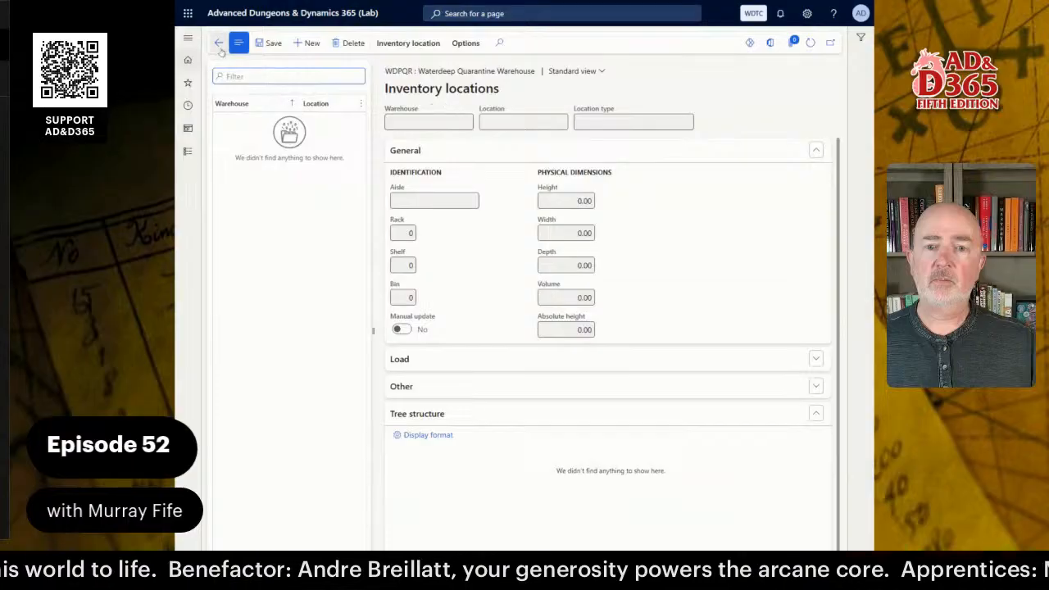
left_click(218, 42)
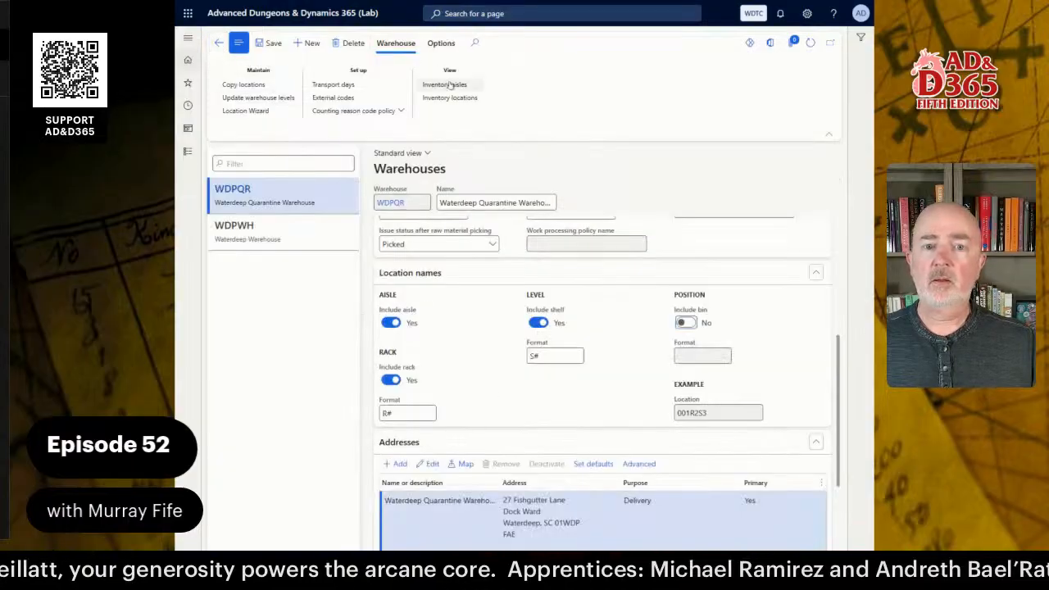
left_click(255, 111)
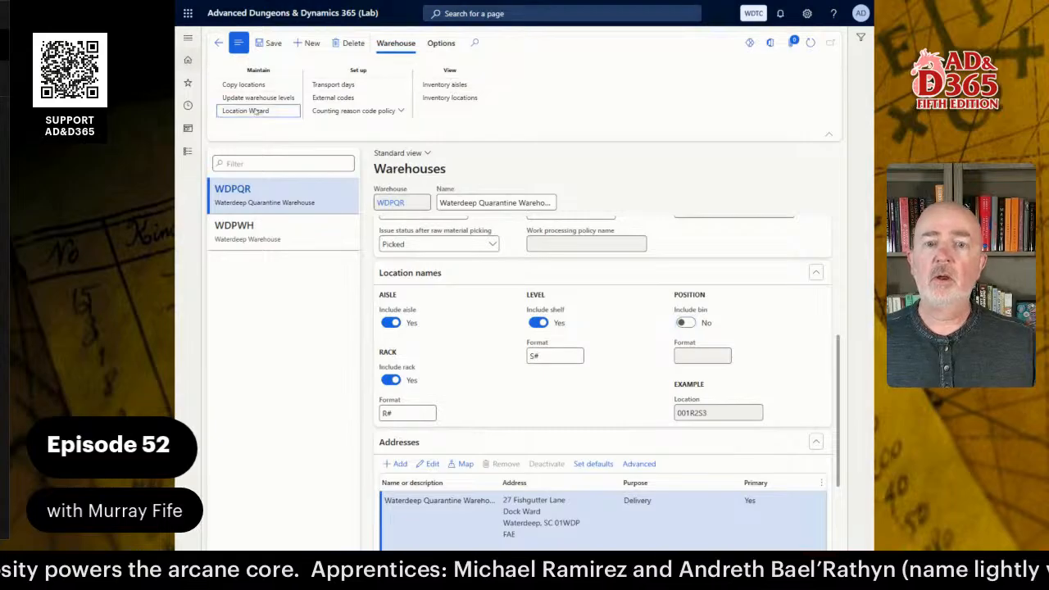
left_click(440, 564)
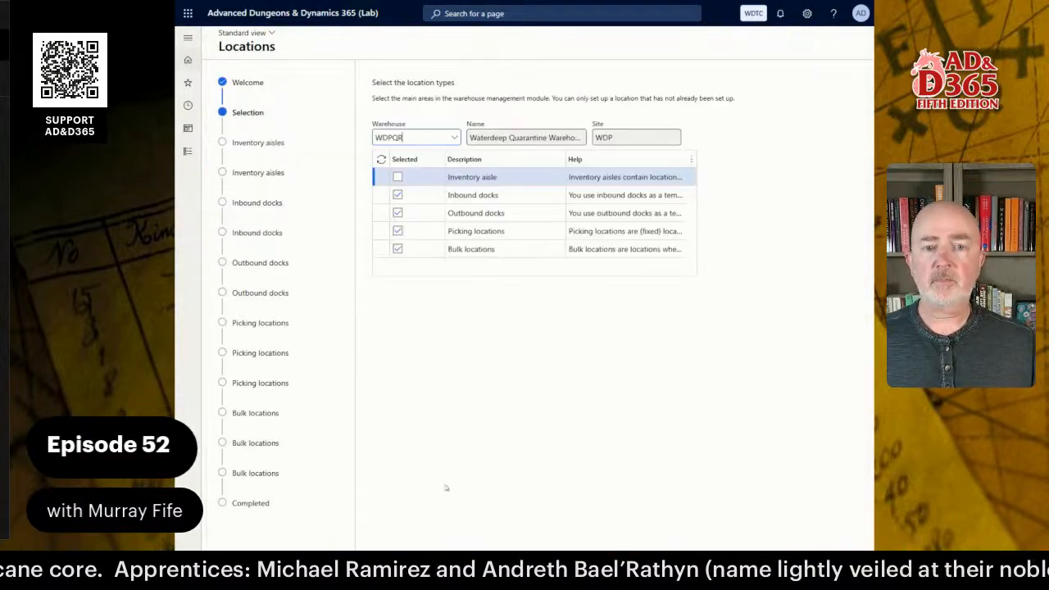
left_click(398, 177)
left_click(398, 195)
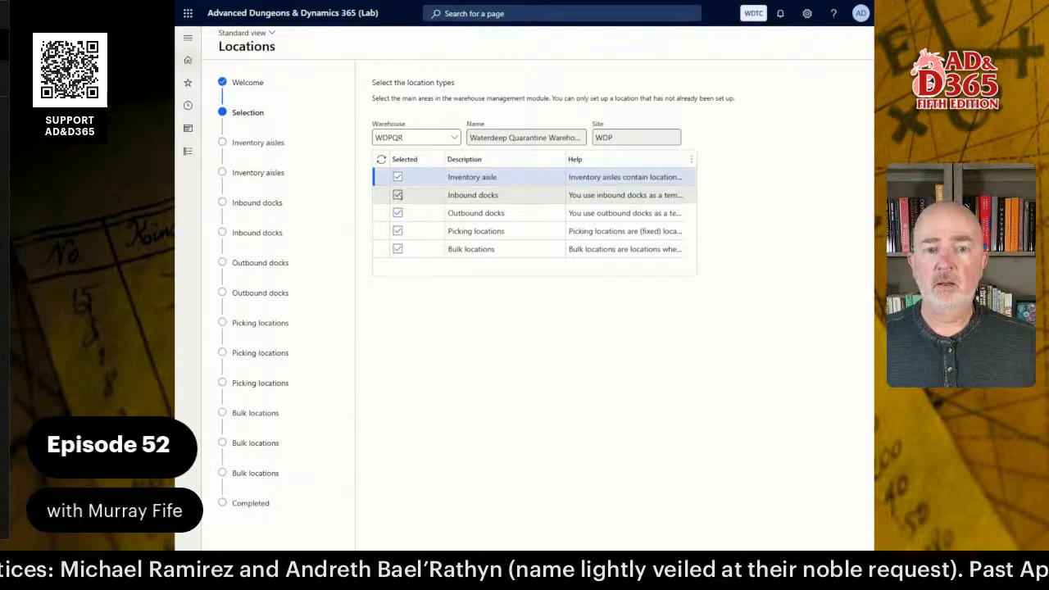
left_click(397, 213)
left_click(397, 231)
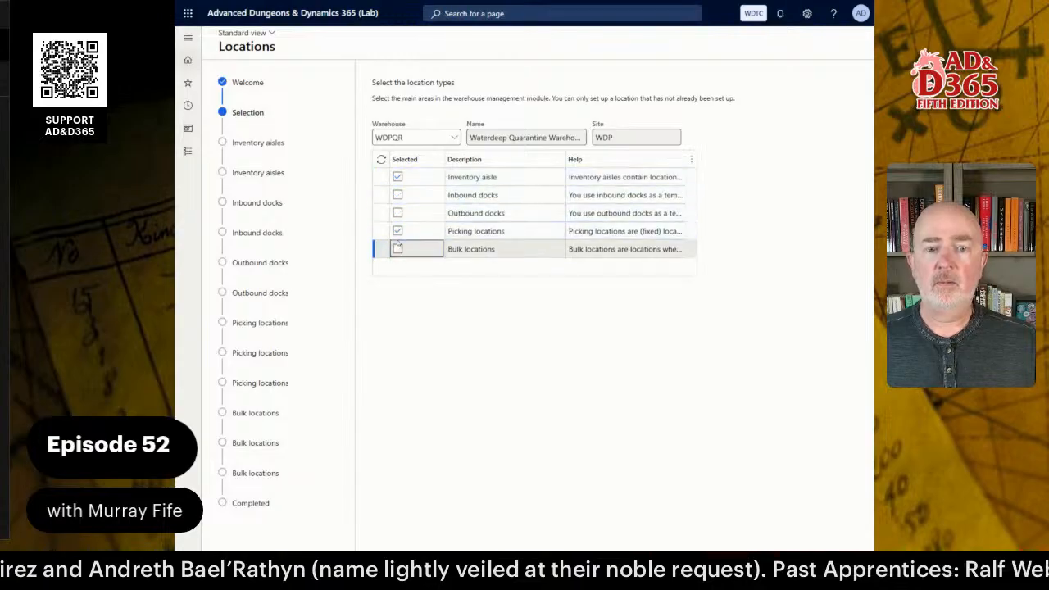
left_click(440, 564)
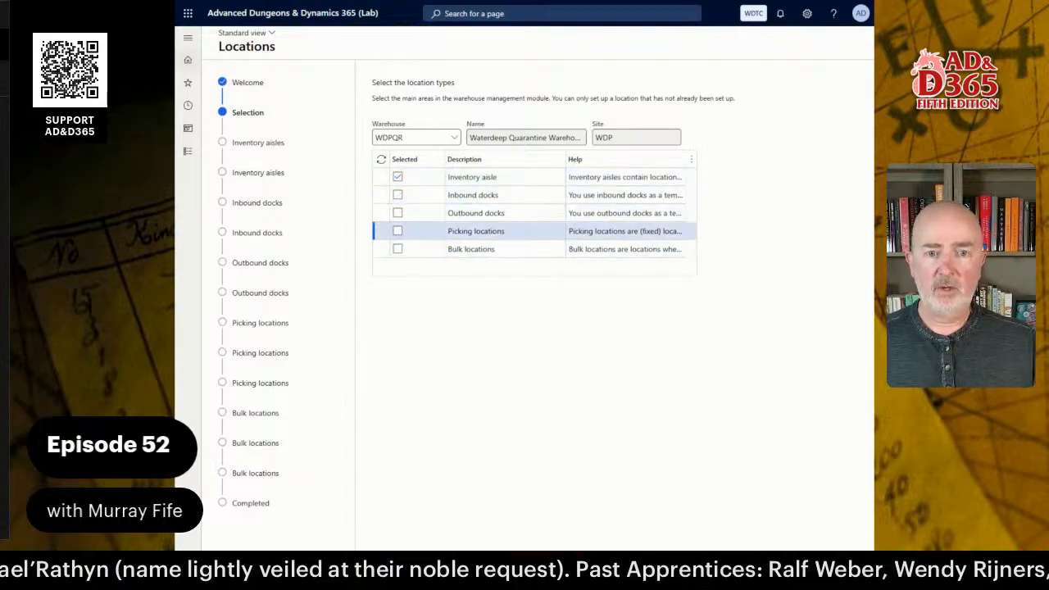
Set the naming format of the additional inventory aisle to A## and preview the aisle list
left_click(389, 244)
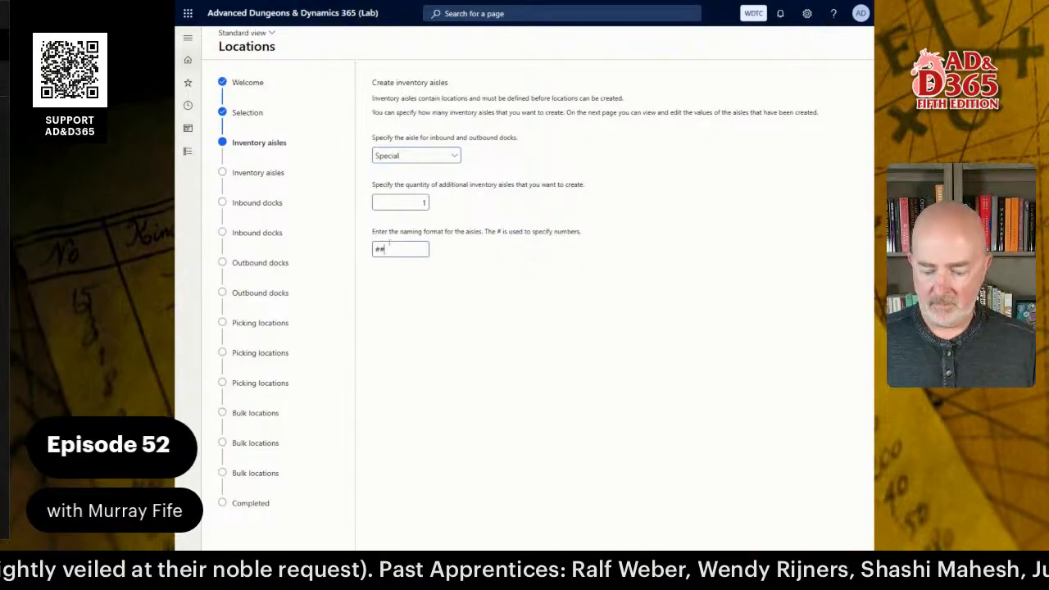
key("Home")
type("A")
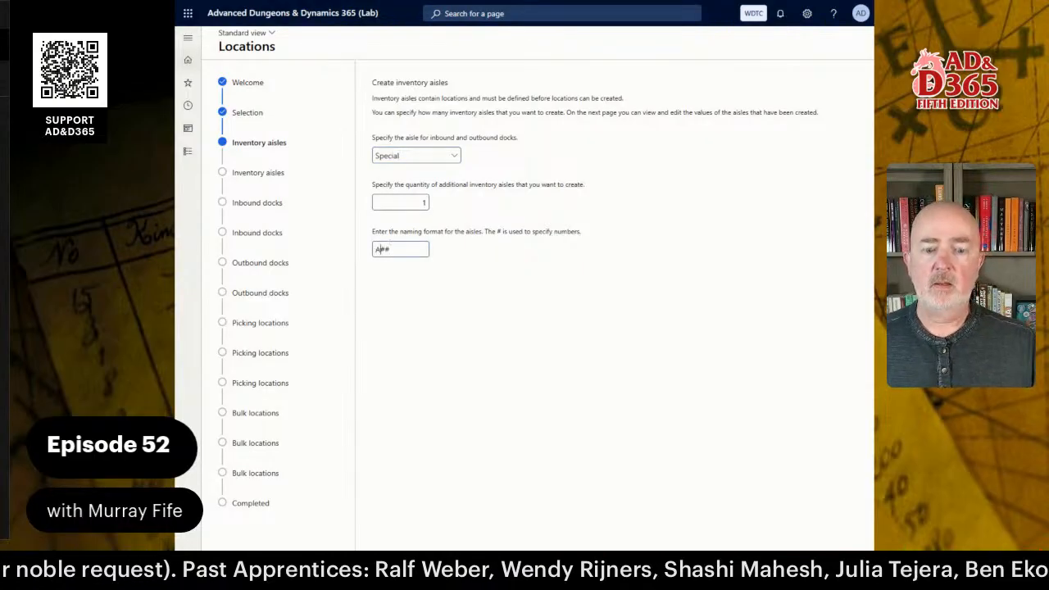
left_click(440, 563)
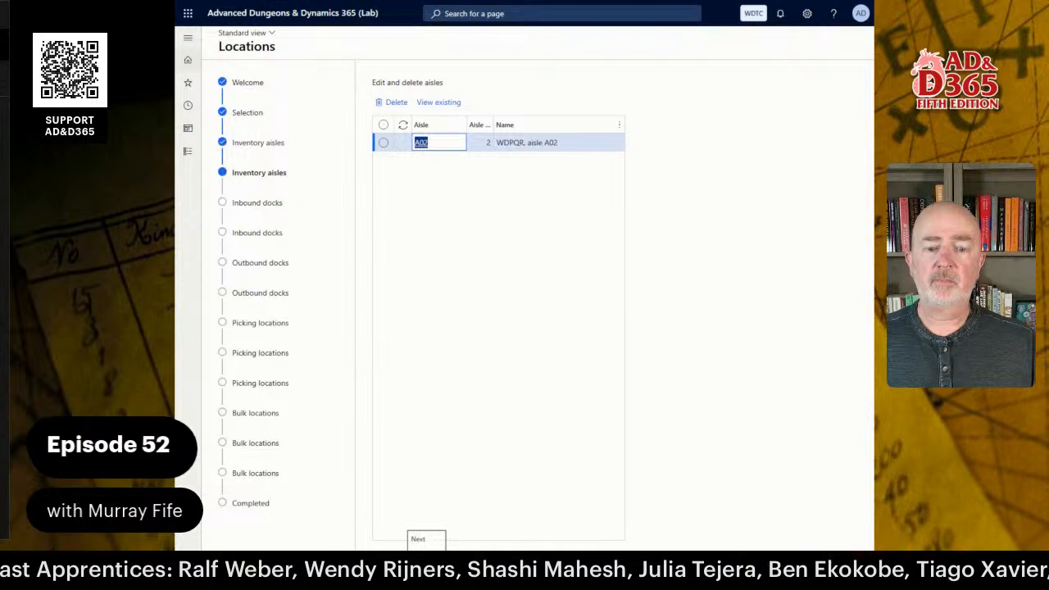
Try the aisle naming format ## without the letter prefix and preview the resulting aisle
left_click(395, 564)
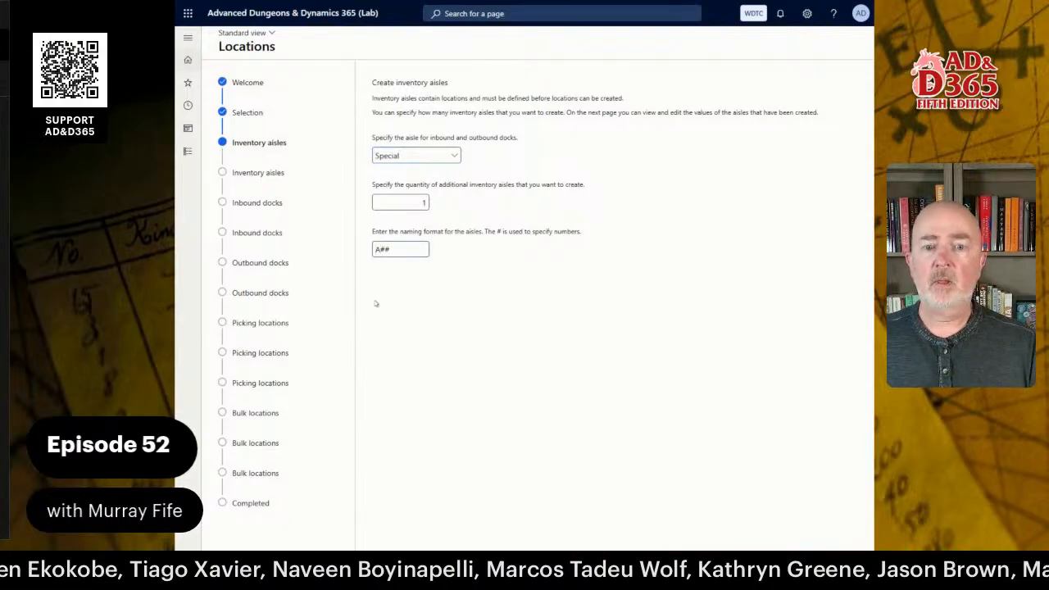
key("Delete")
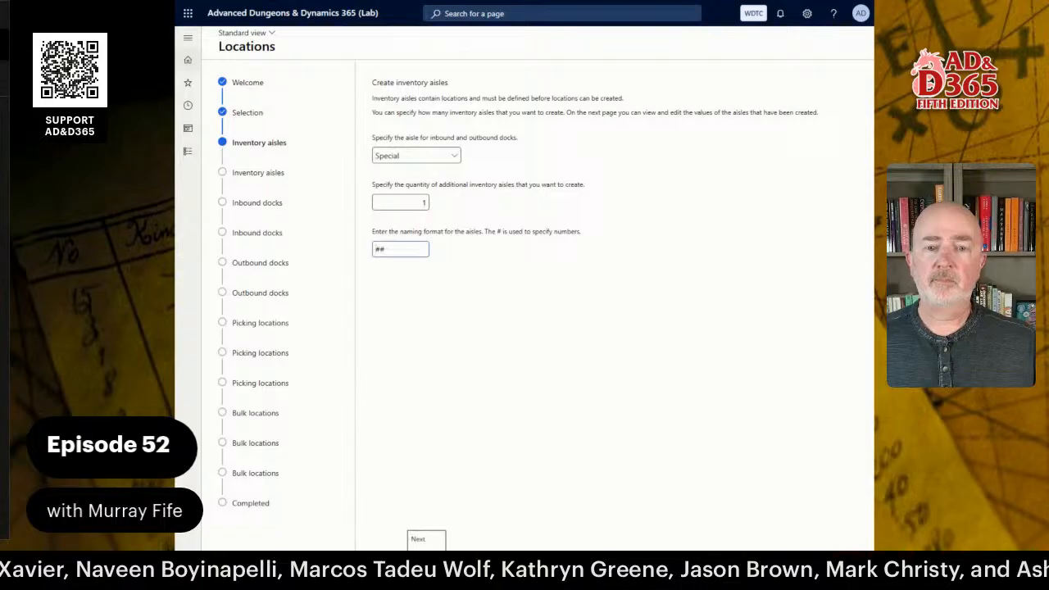
left_click(426, 564)
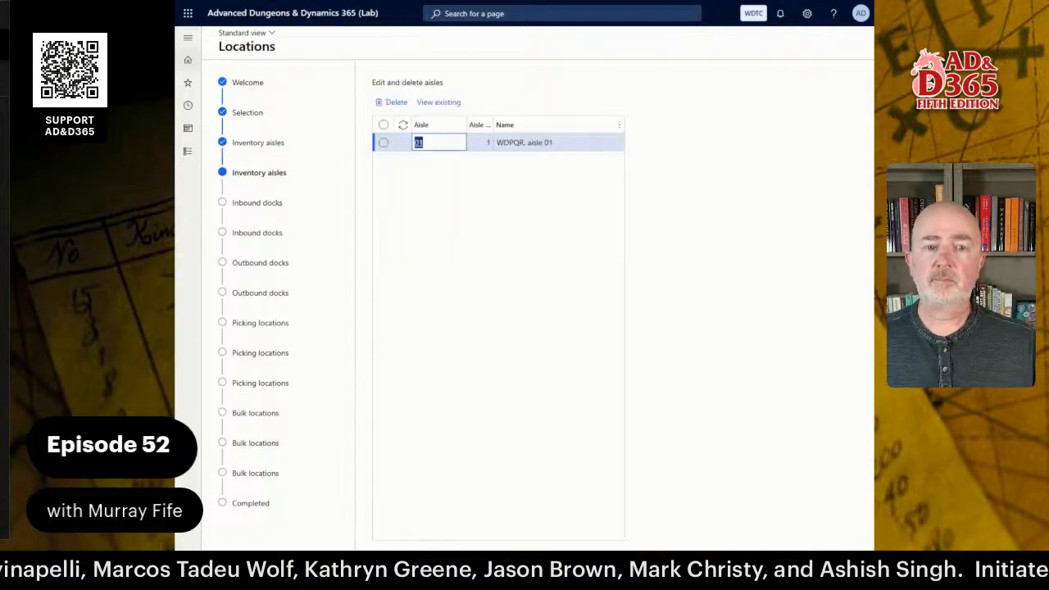
left_click(388, 563)
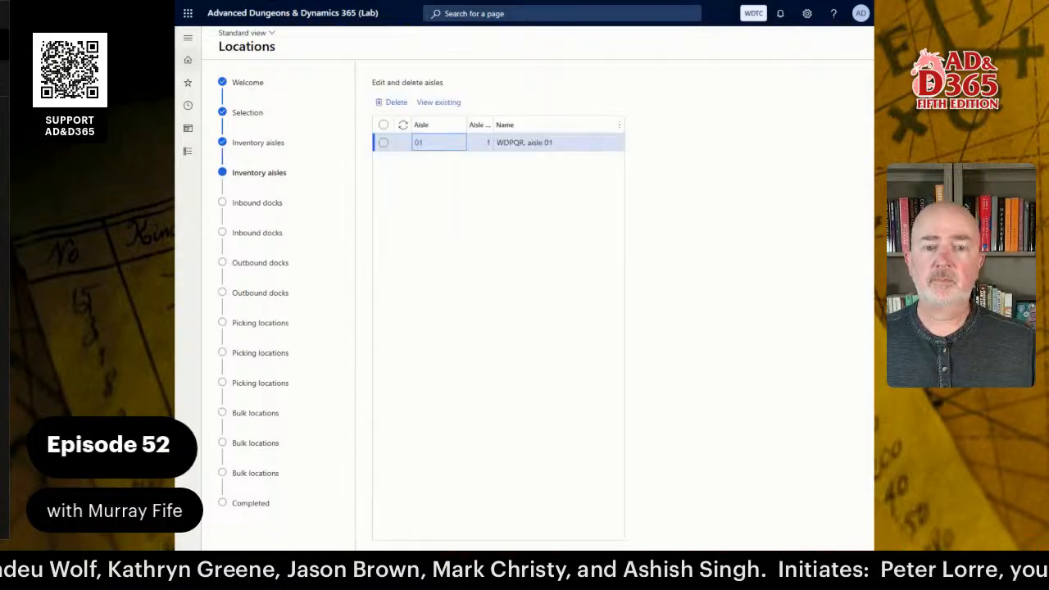
Restore the aisle naming format A## and finish the Location Wizard to add the inventory aisle to WDPQR
left_click(403, 249)
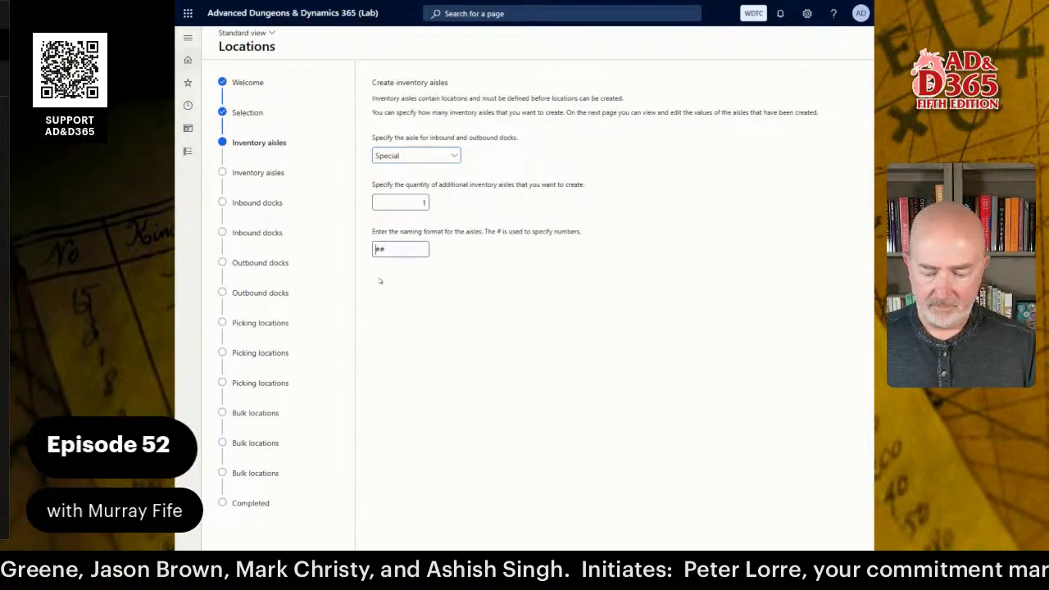
key("Home")
type("A")
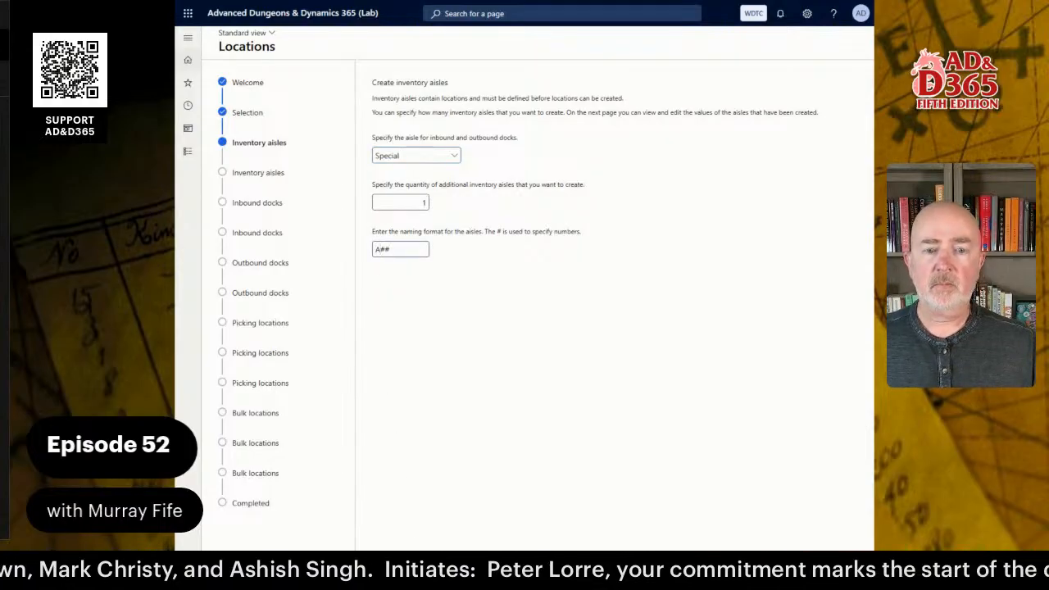
left_click(426, 564)
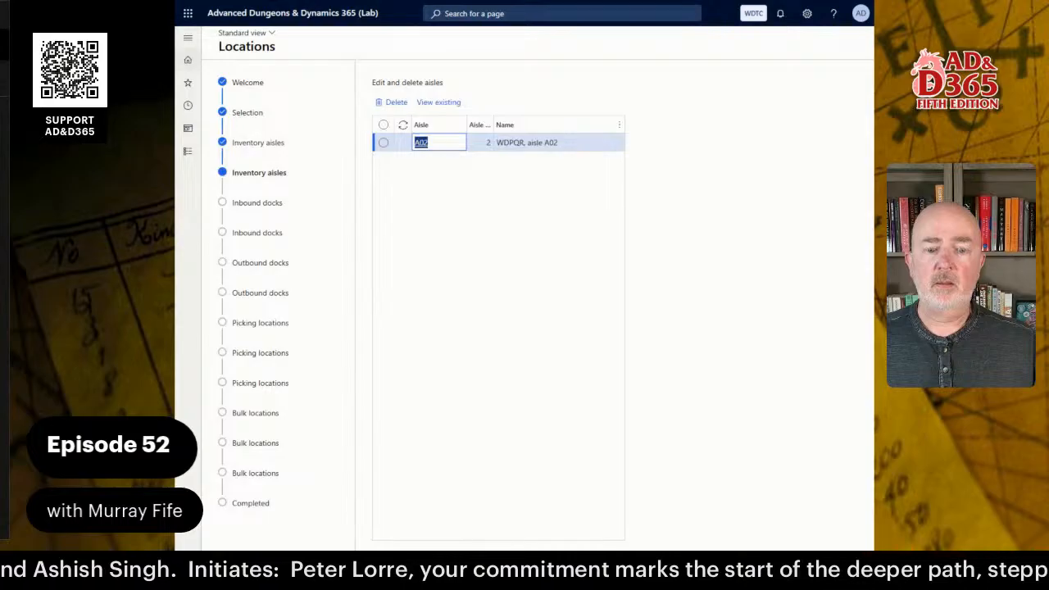
left_click(426, 564)
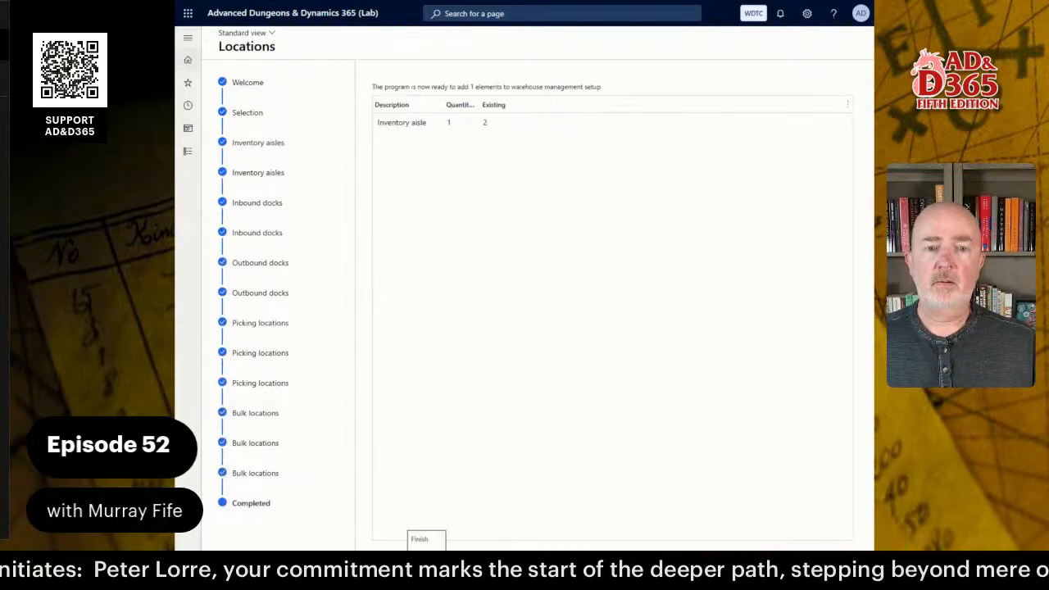
left_click(426, 538)
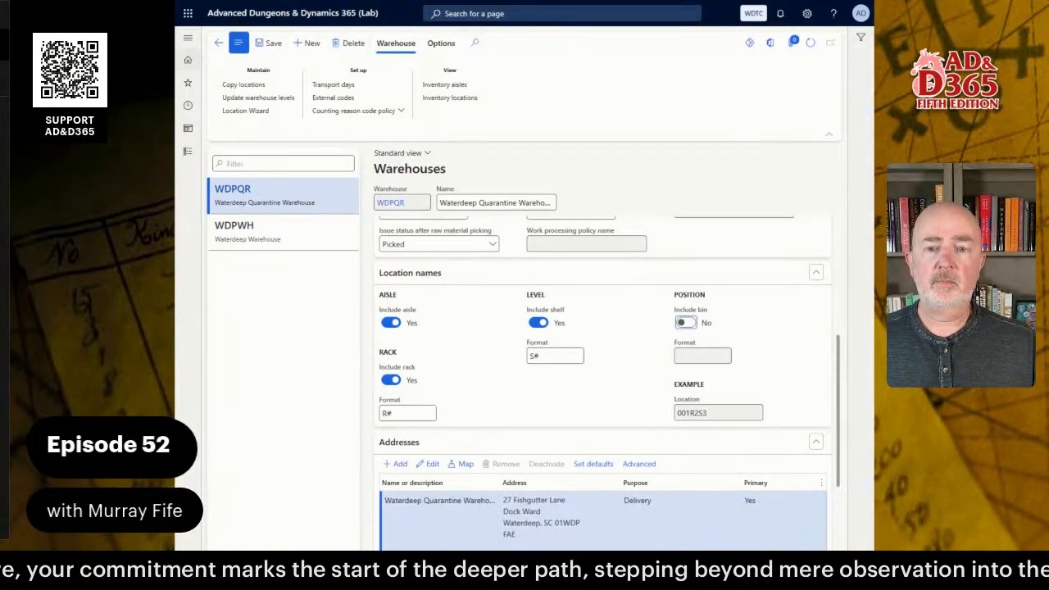
Check WDPQR's inventory locations, then refresh the warehouse record and review its location example and address
left_click(442, 97)
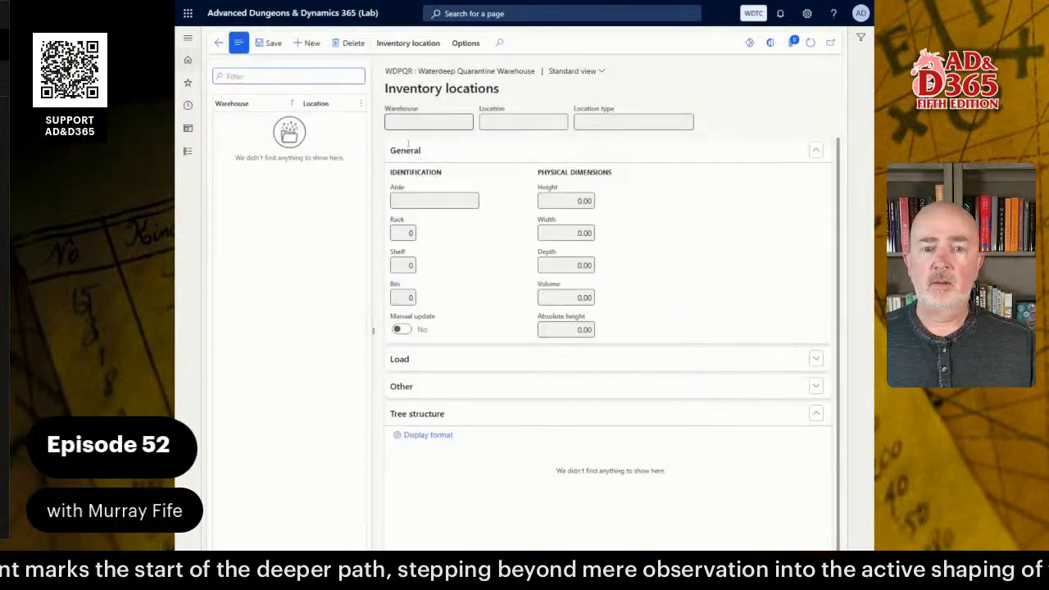
left_click(218, 43)
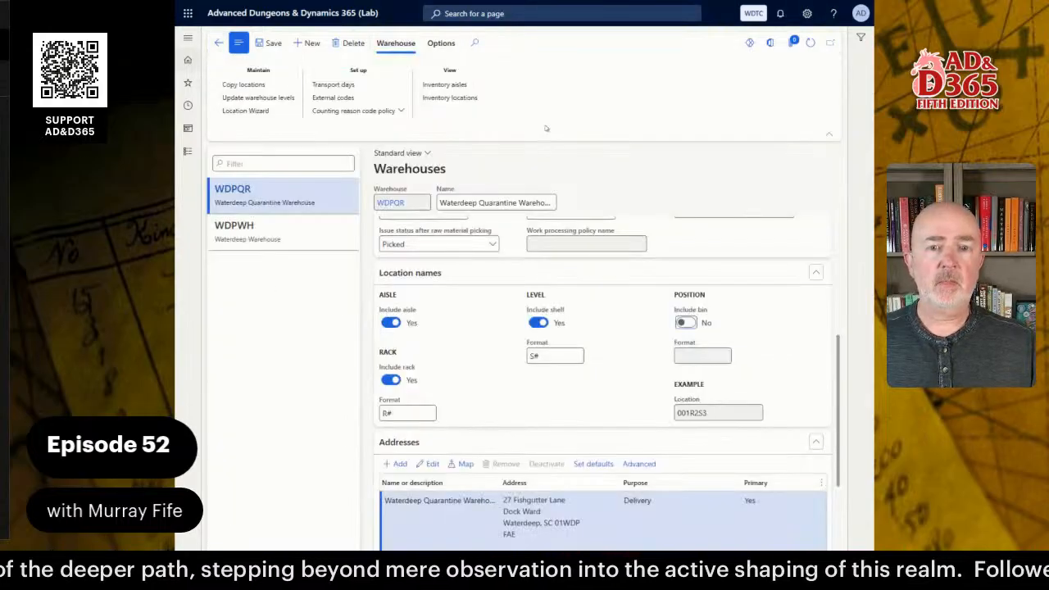
left_click(811, 43)
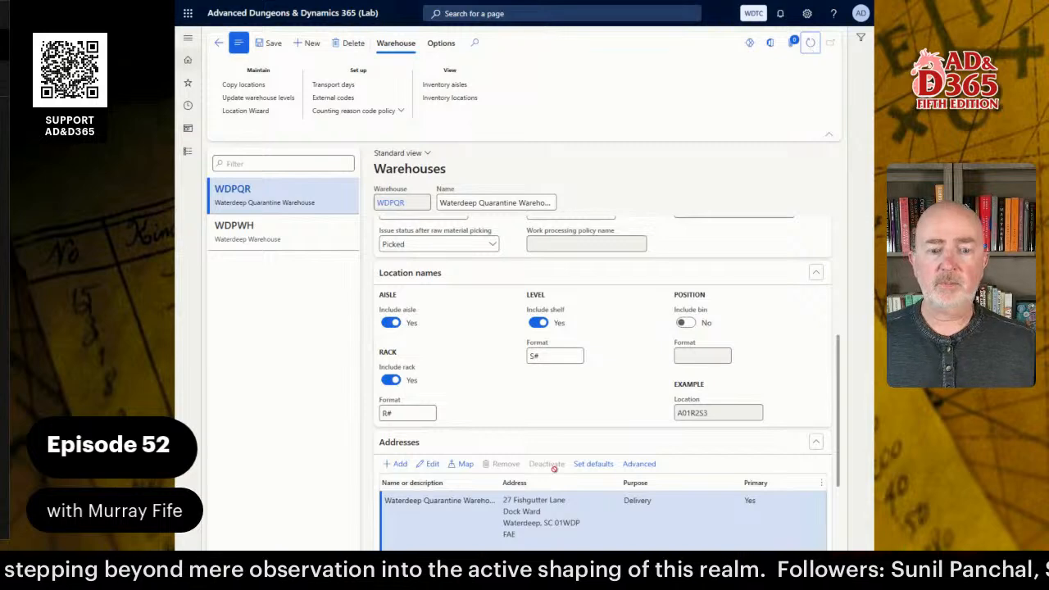
scroll(553, 468, "down", 3)
left_click(405, 501)
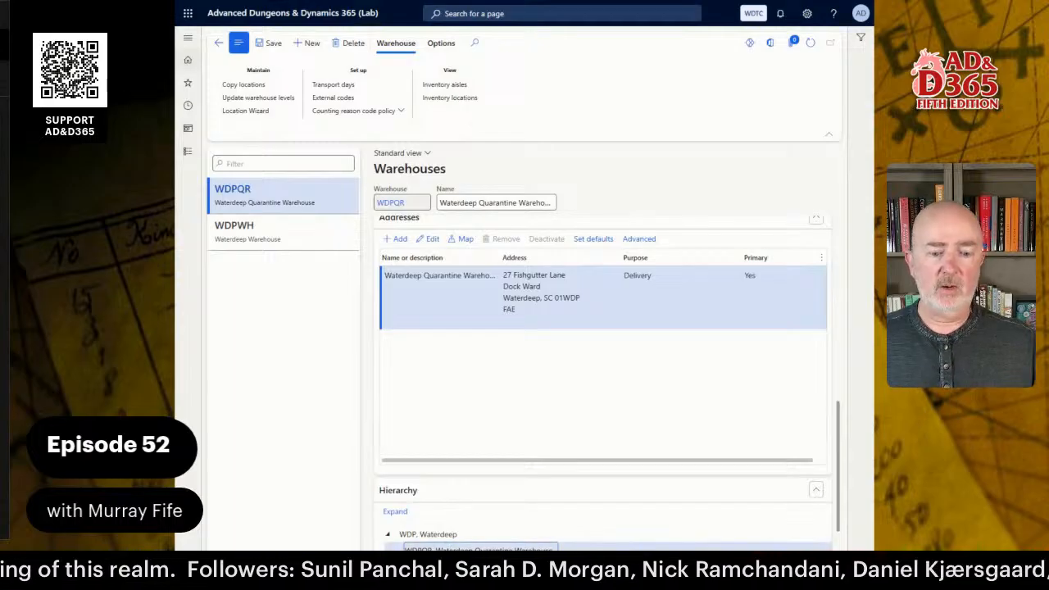
Create a new warehouse record with the code WDPIT and the name Waterdeep In-Transit Warehouse
left_click(307, 43)
type("W")
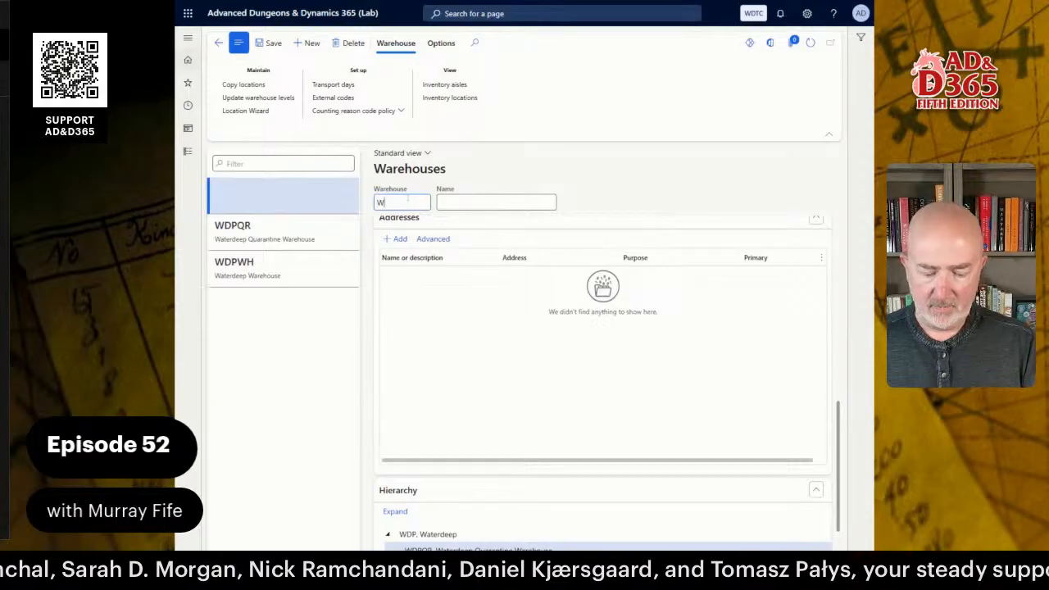
type("DPIT")
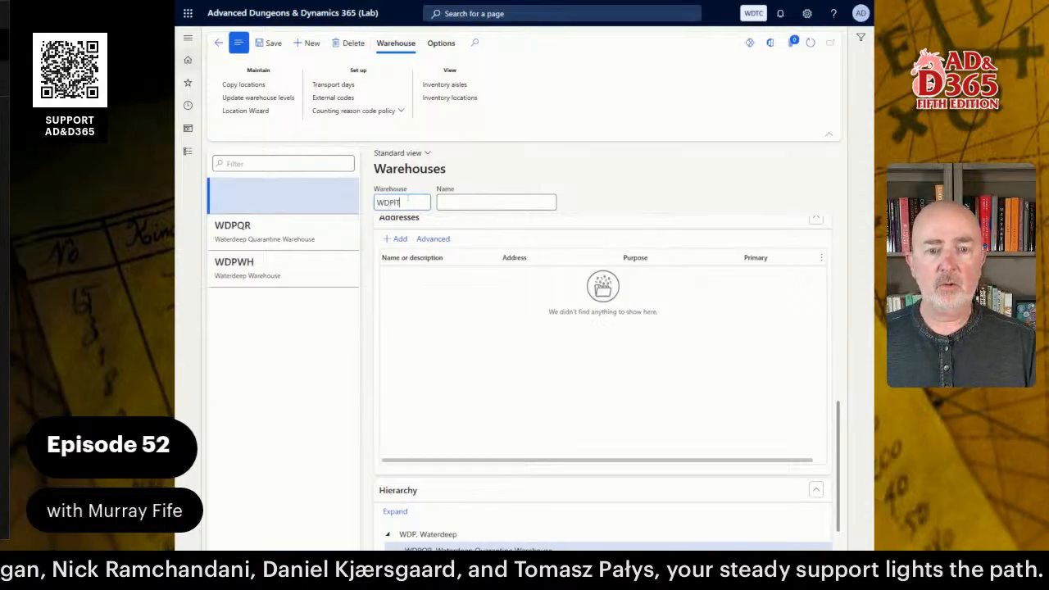
key("Tab")
type("Wat")
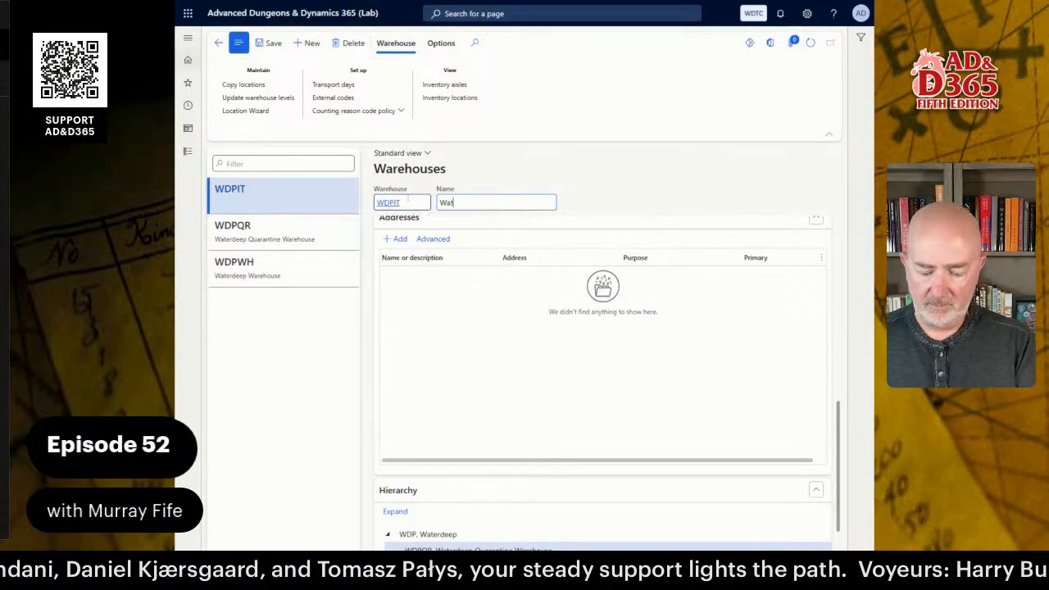
type("erdeep In")
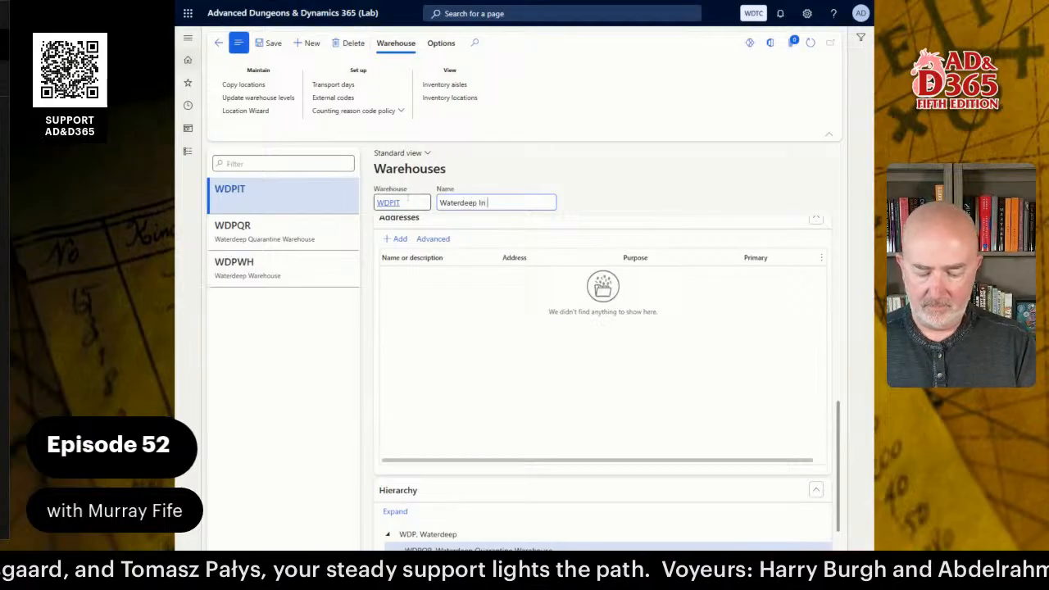
type("-Tr")
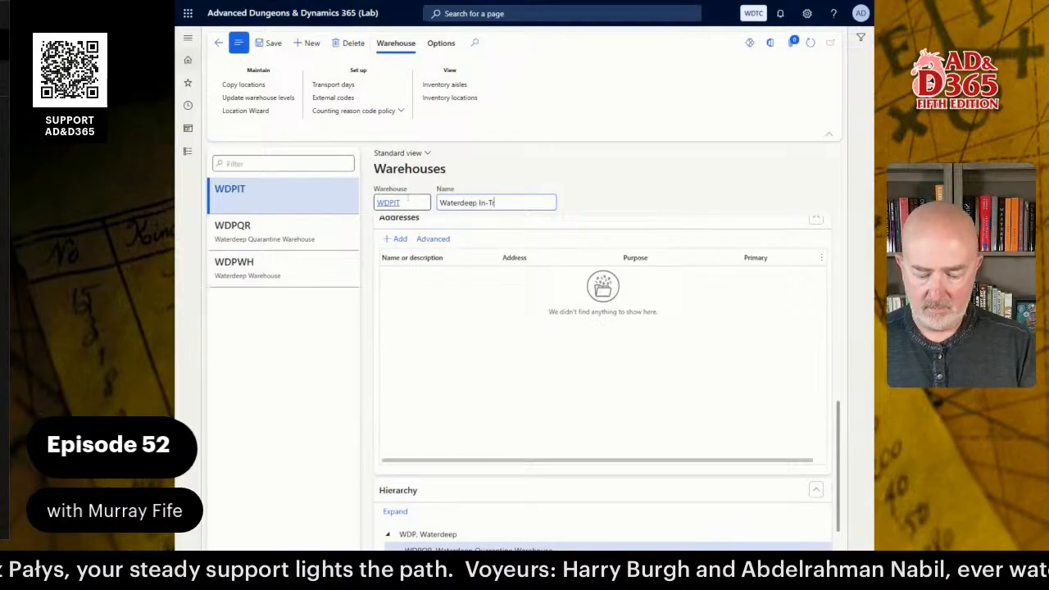
type("ansit W")
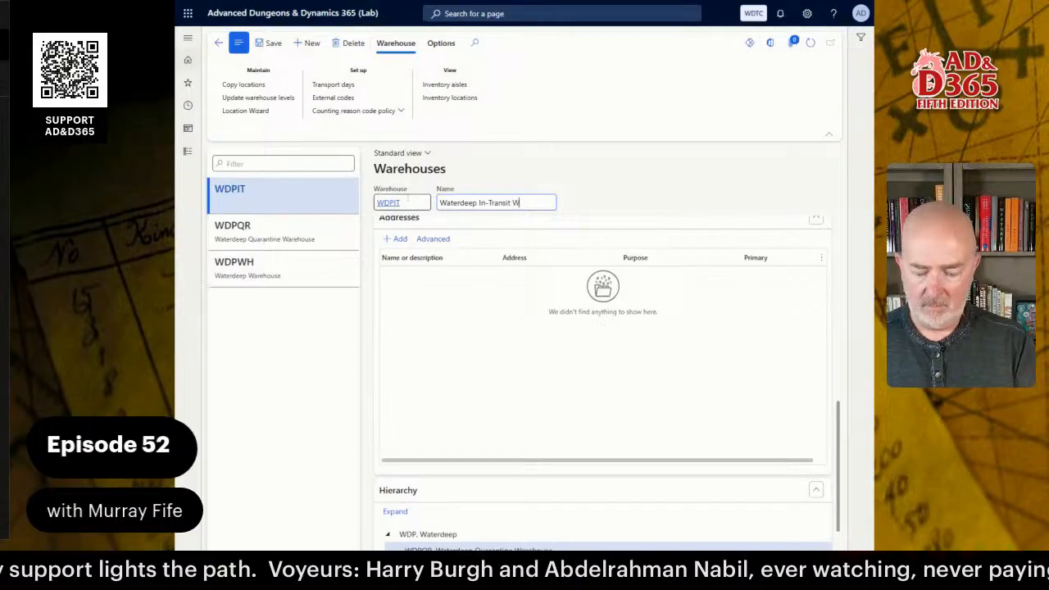
type("arehouse")
key("Tab")
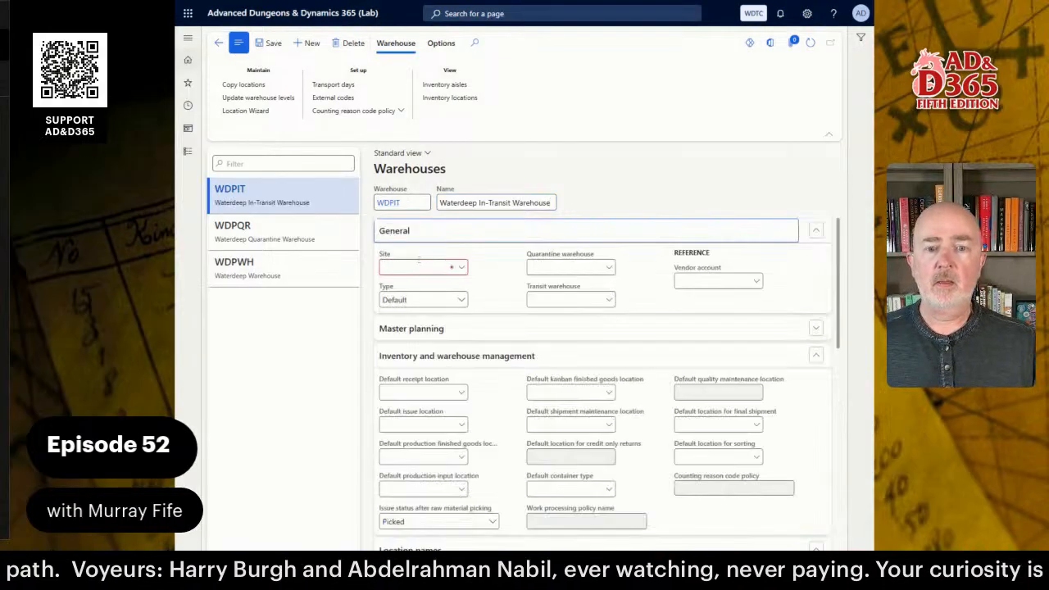
Assign WDPIT to site WDP with type Transit, include the aisle in its location names, and save the record
left_click(453, 269)
type("WDP")
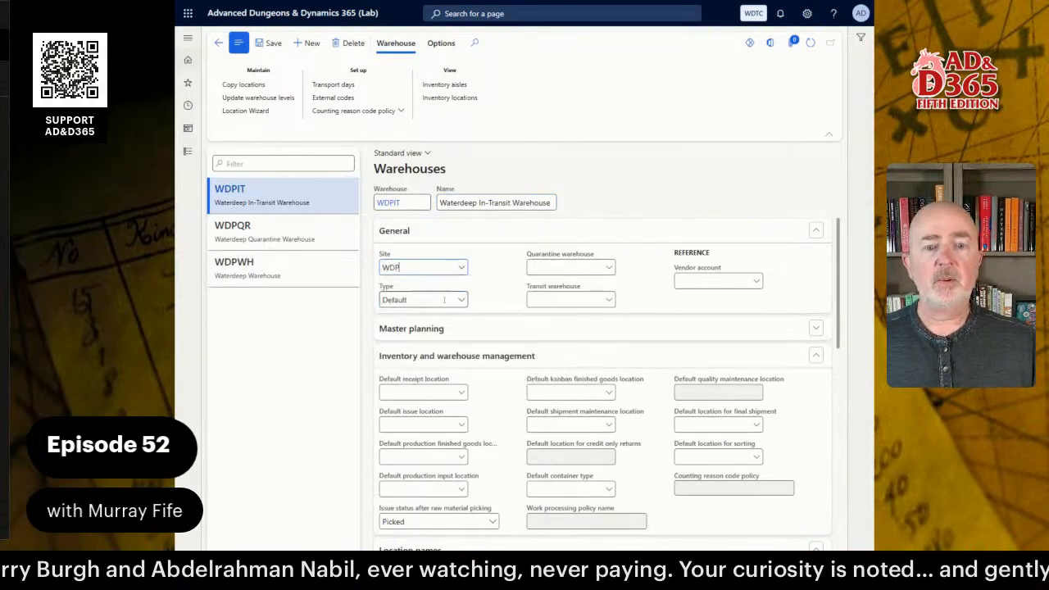
left_click(444, 300)
left_click(424, 346)
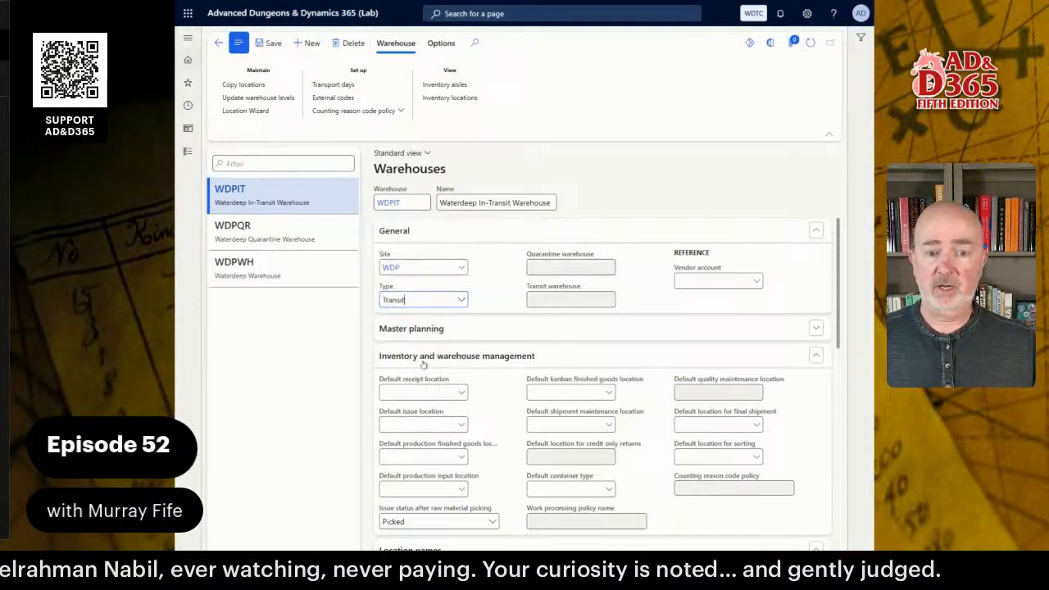
scroll(475, 453, "down", 5)
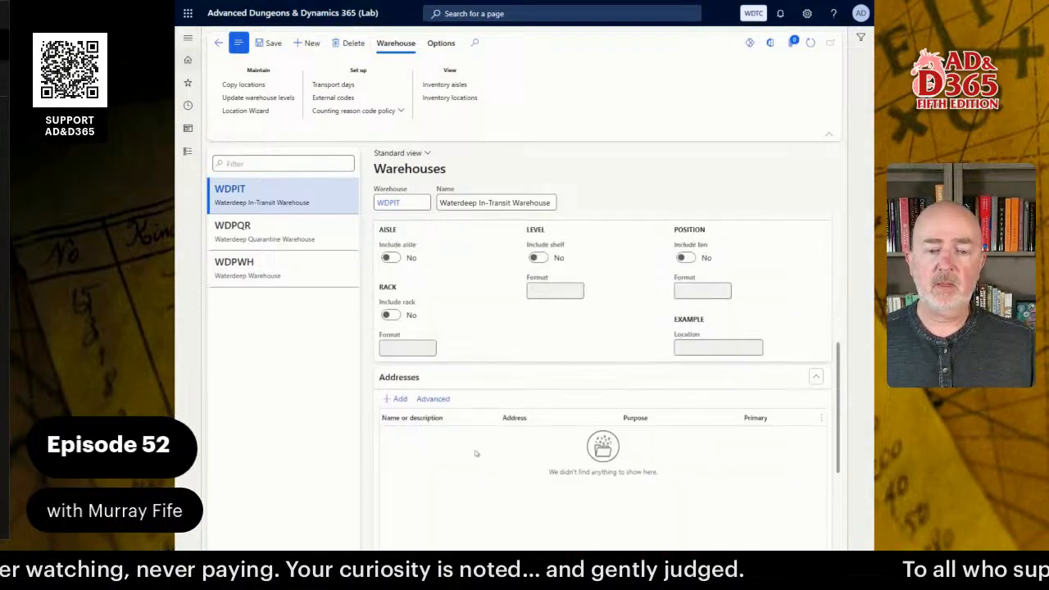
left_click(391, 258)
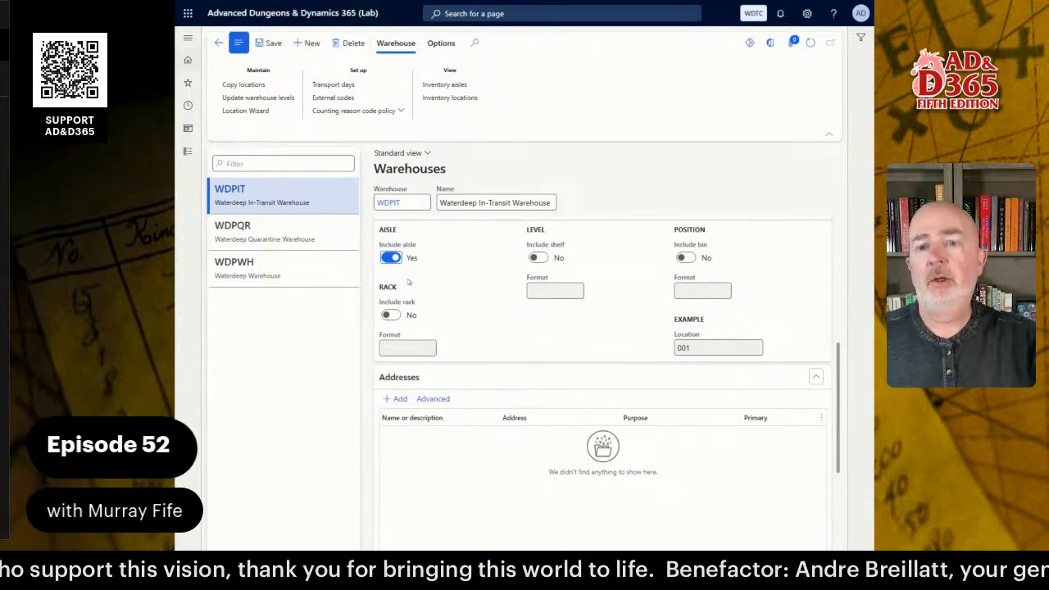
left_click(266, 46)
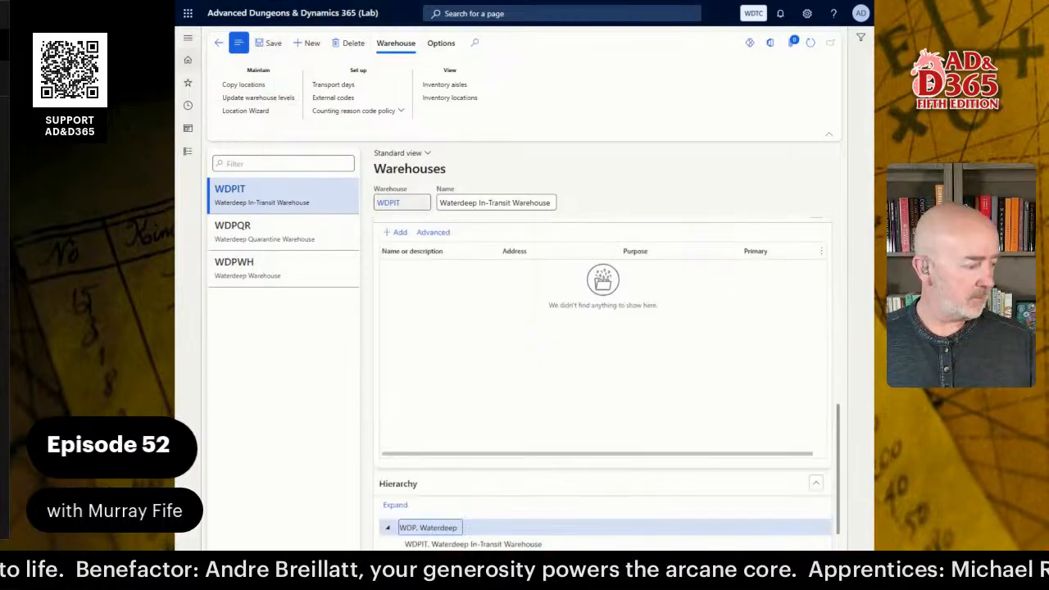
Switch to the Inventory Structures guide in Word and read the in-transit warehouse steps and the section on assigning in-transit and quarantine warehouses
key("alt+Tab")
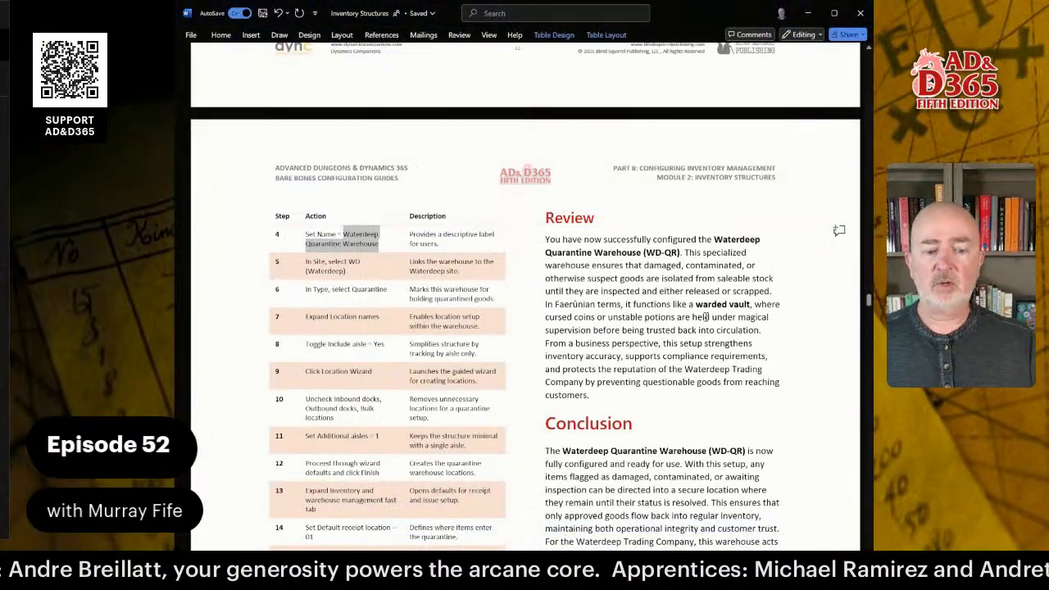
scroll(610, 286, "down", 20)
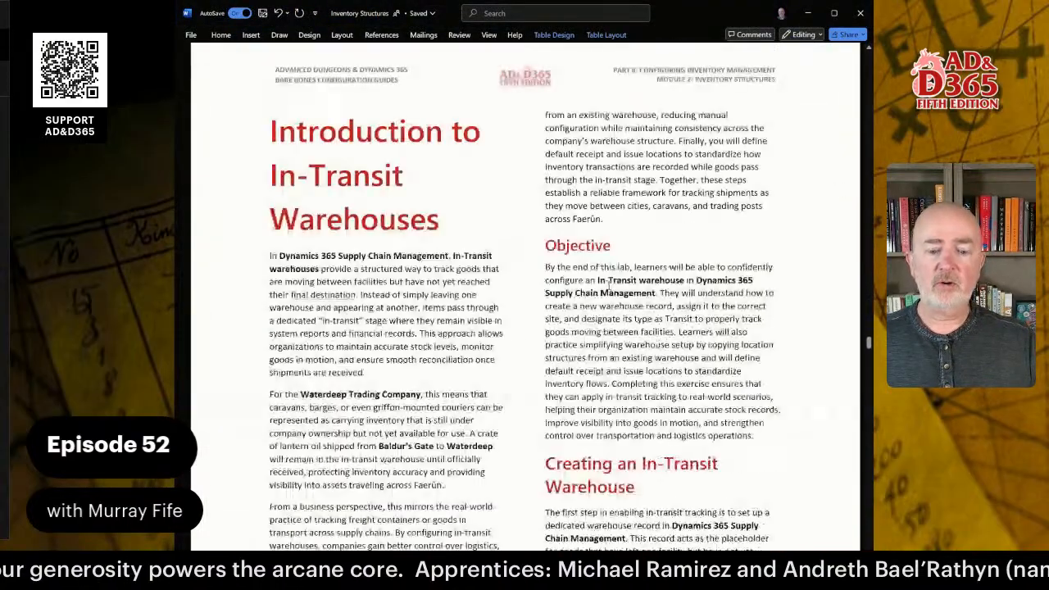
scroll(607, 285, "down", 10)
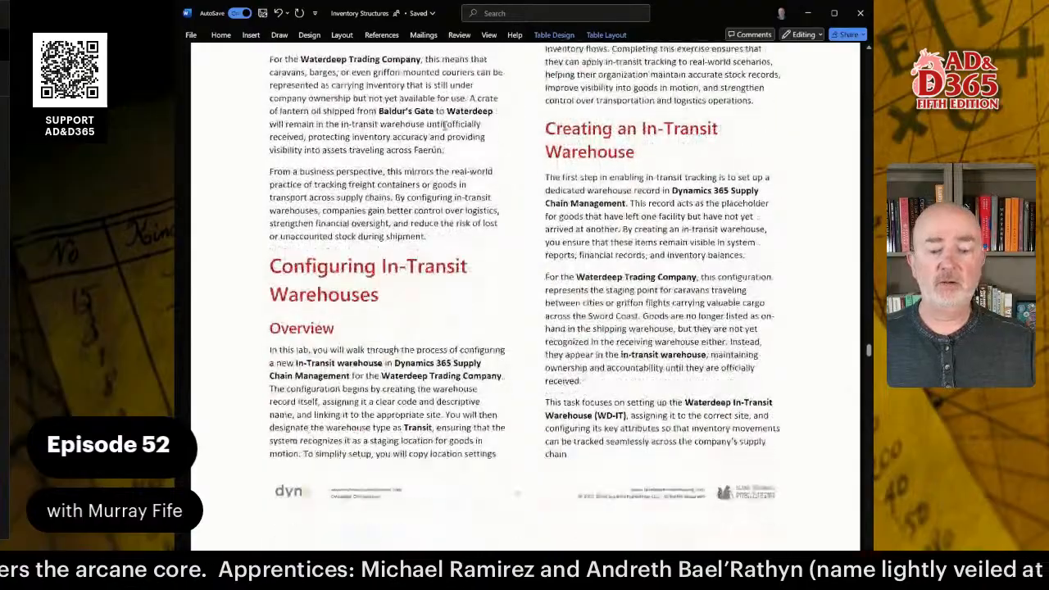
scroll(508, 207, "down", 12)
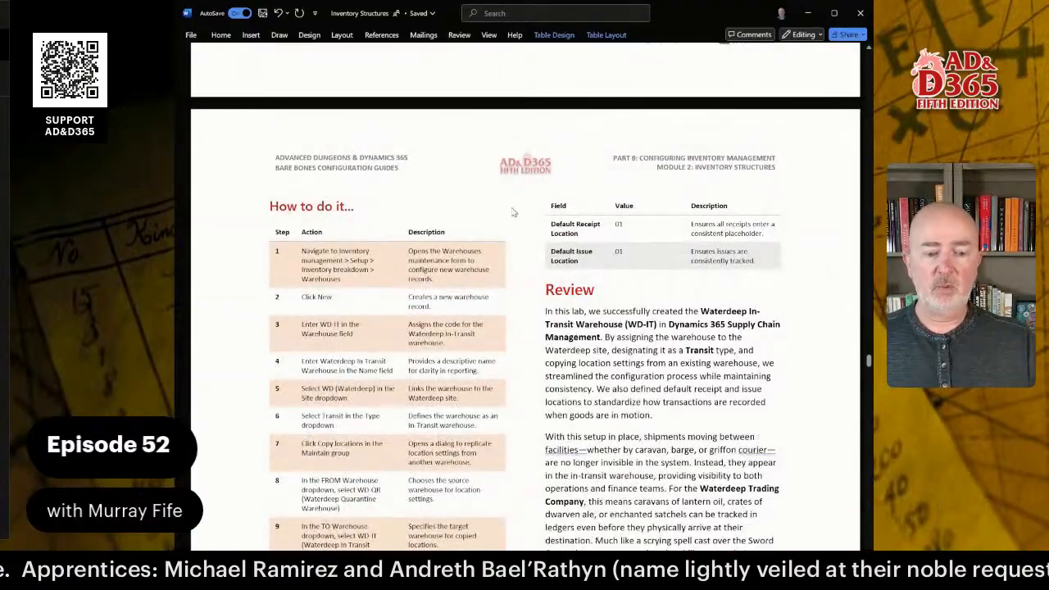
scroll(512, 212, "down", 20)
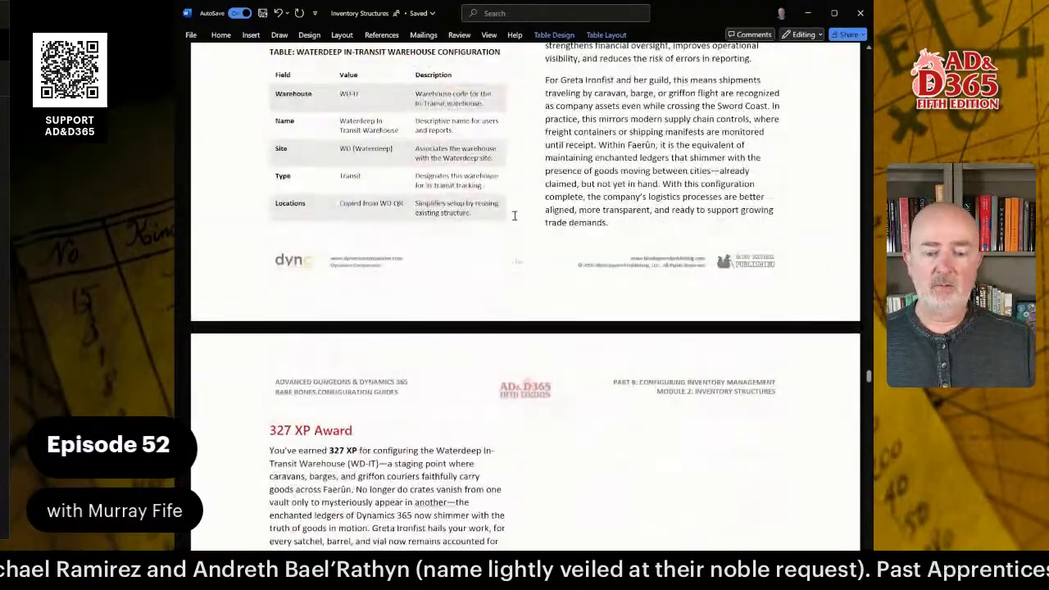
scroll(516, 214, "up", 14)
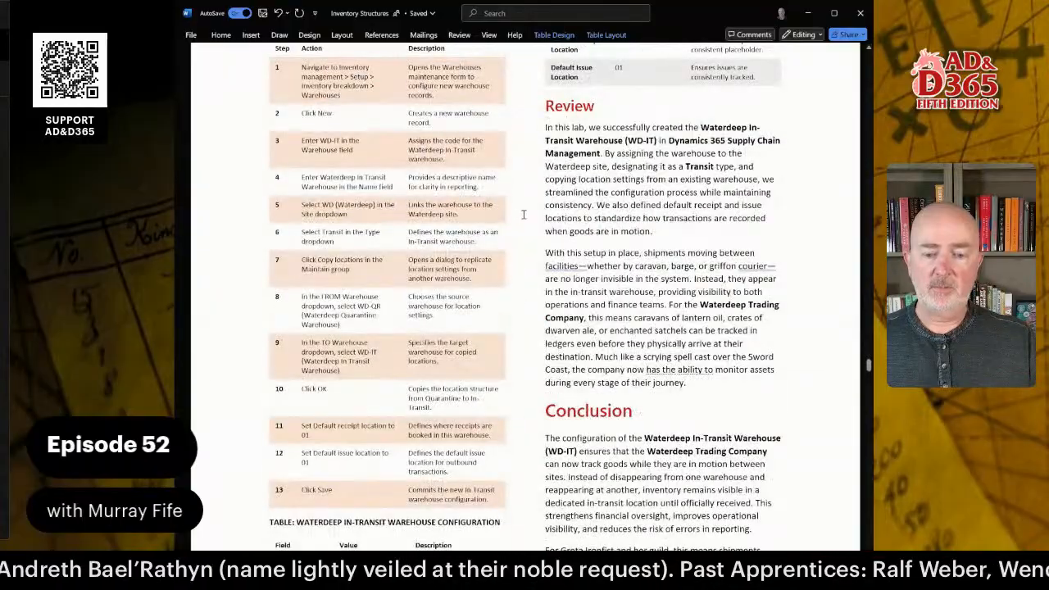
scroll(523, 214, "down", 20)
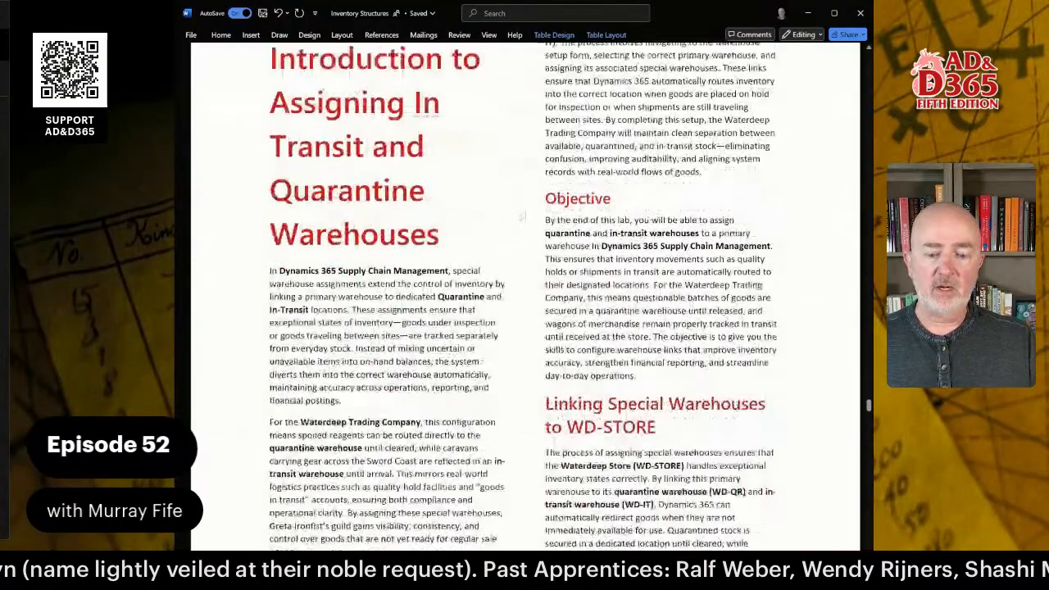
scroll(521, 217, "up", 1)
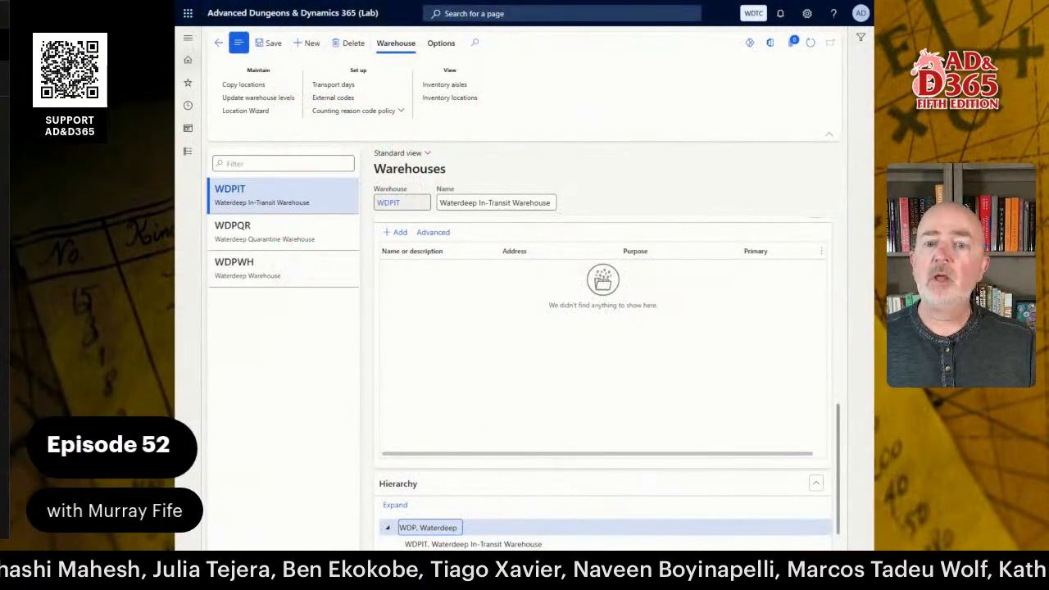
In the Dynamics 365 warehouse record WDPWH, assign WDPQR as quarantine warehouse and WDPIT as transit warehouse, and save
left_click(278, 269)
scroll(491, 360, "up", 8)
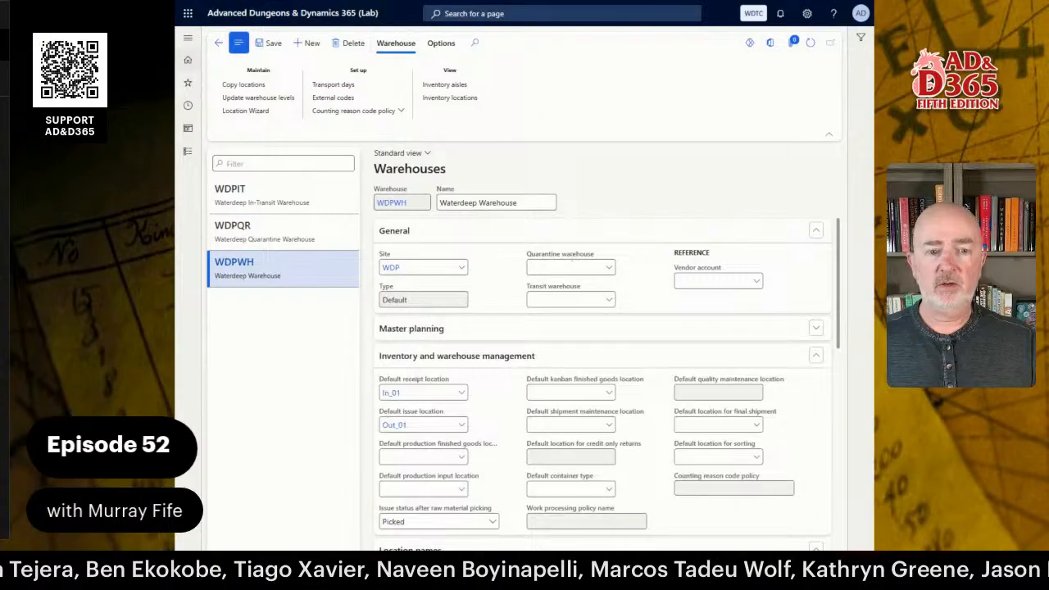
left_click(573, 267)
left_click(609, 268)
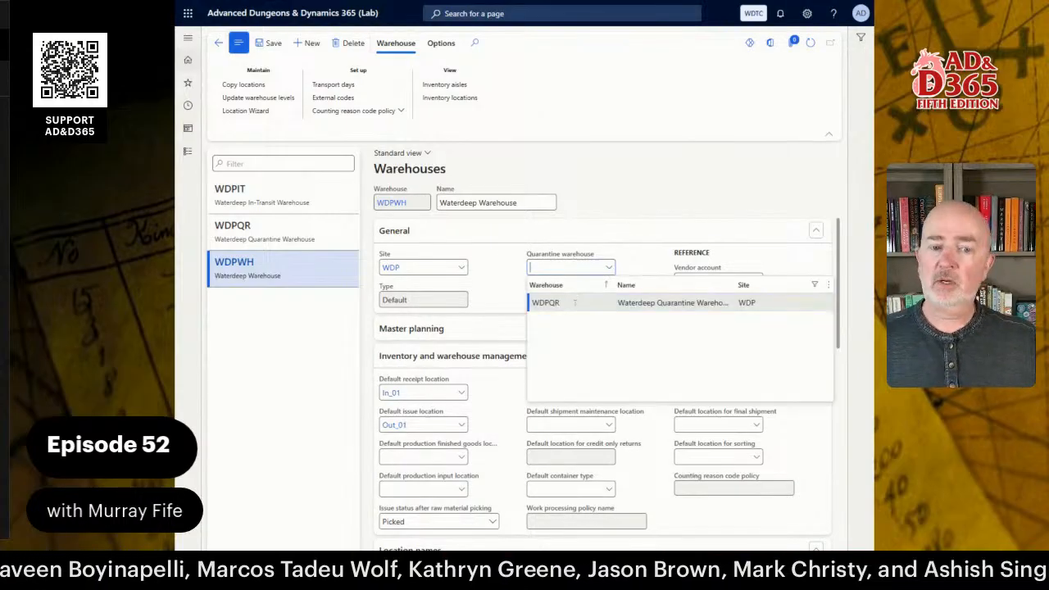
left_click(574, 302)
left_click(574, 302)
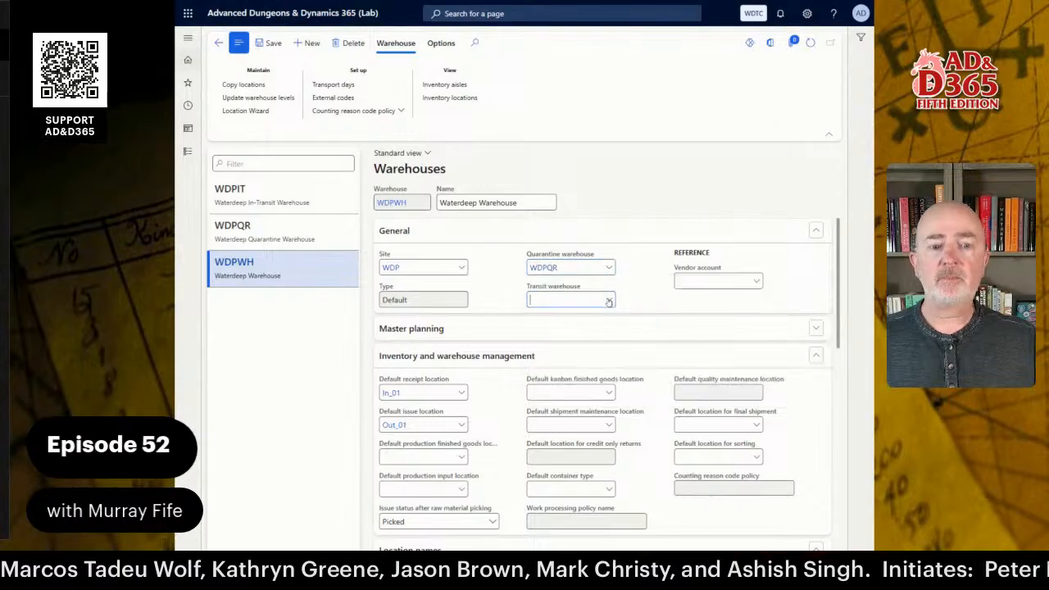
left_click(609, 301)
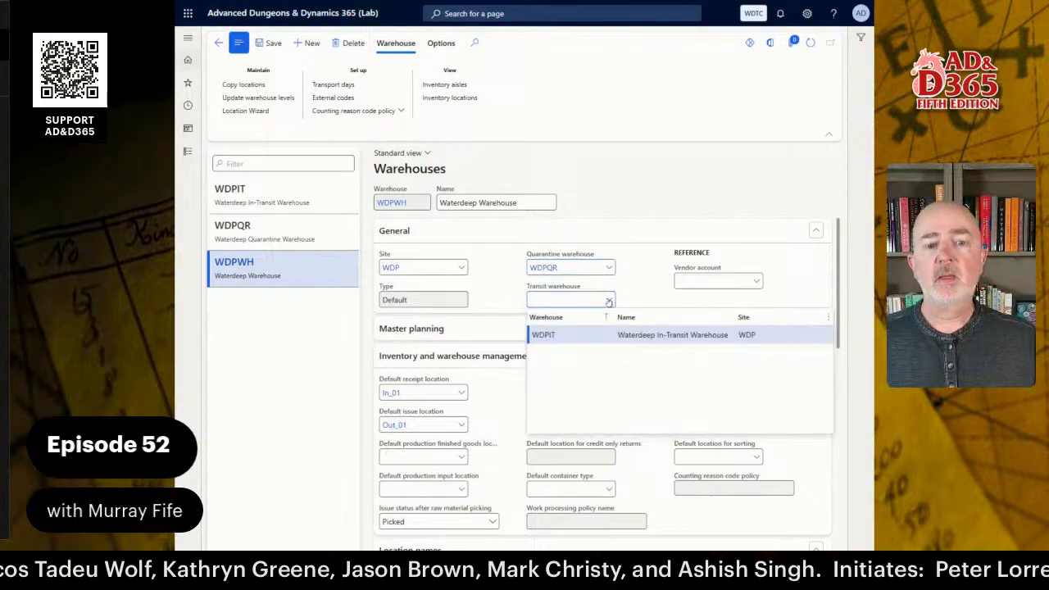
left_click(577, 336)
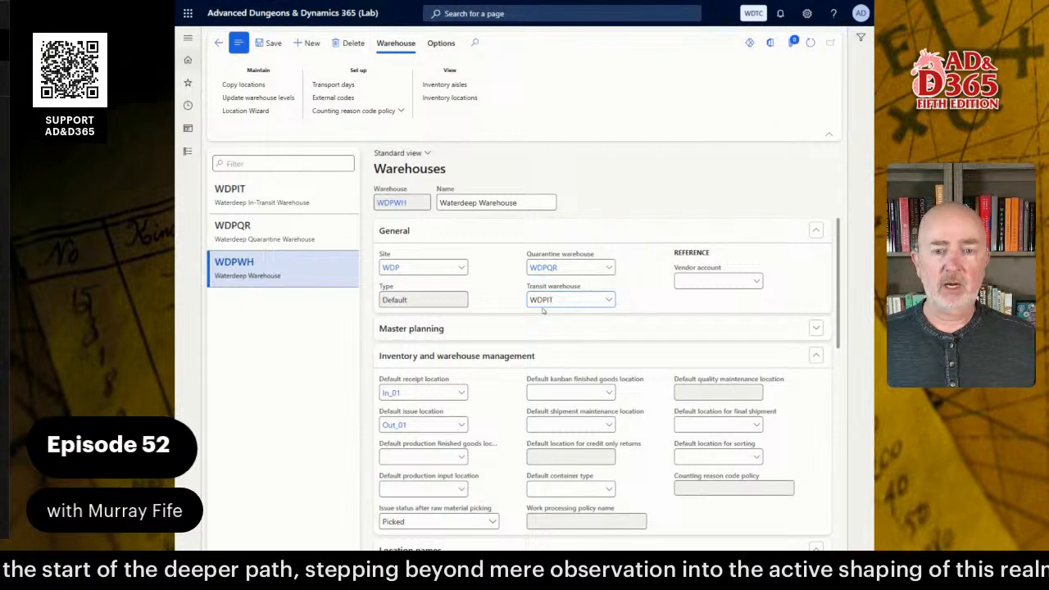
left_click(276, 43)
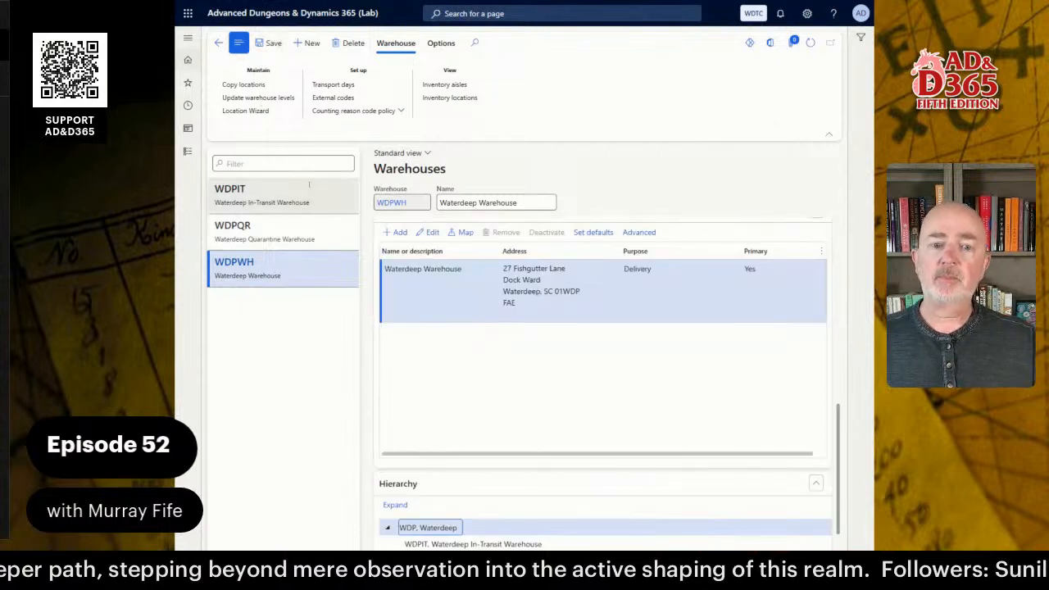
scroll(513, 353, "up", 1)
scroll(513, 353, "up", 5)
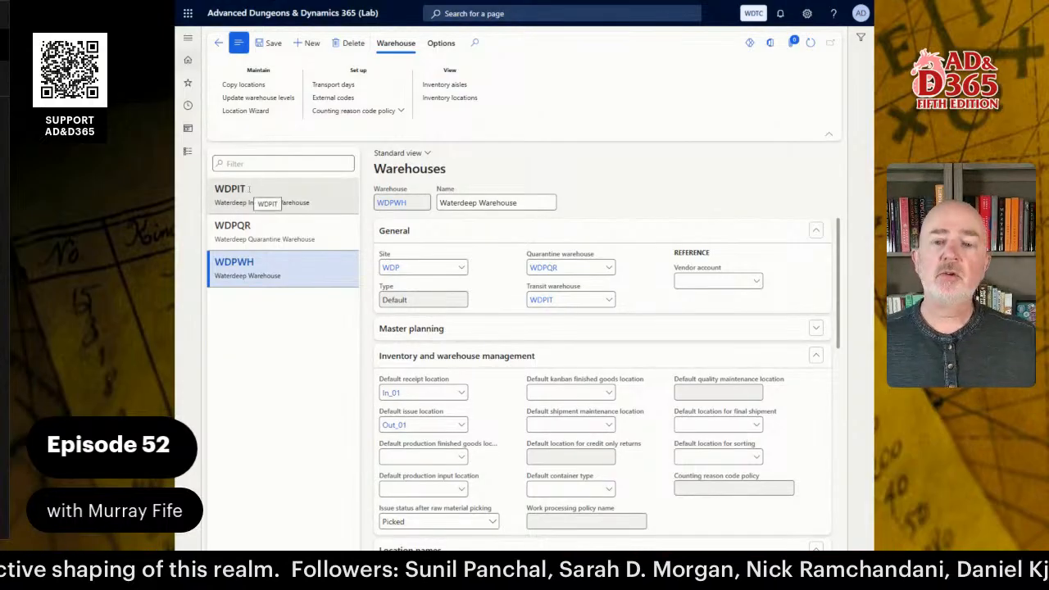
Create another warehouse record with the code FAEIT and the name Faerun In-Transit
left_click(307, 44)
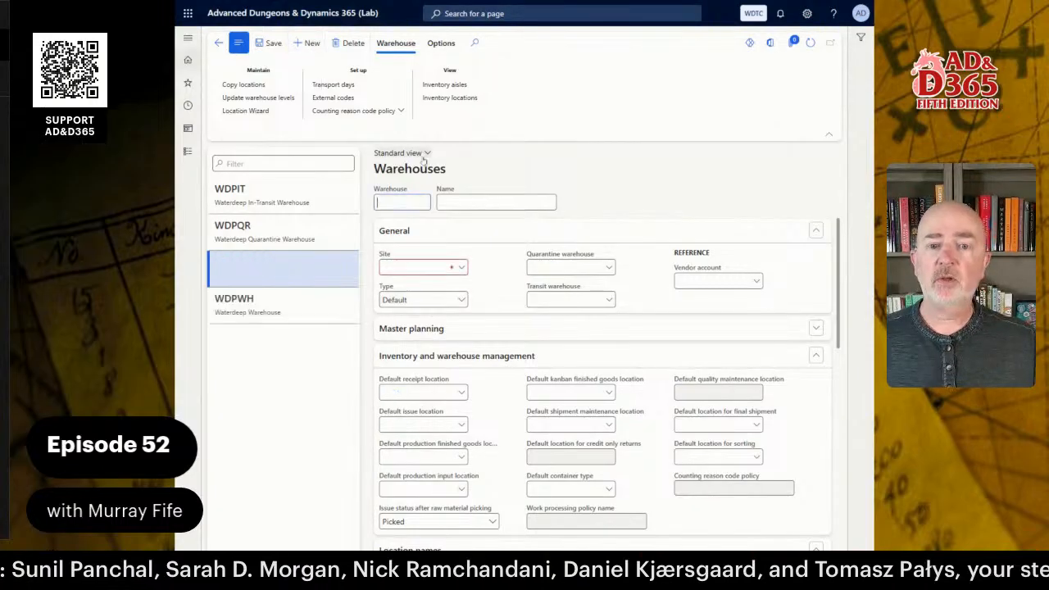
type("FAEIT")
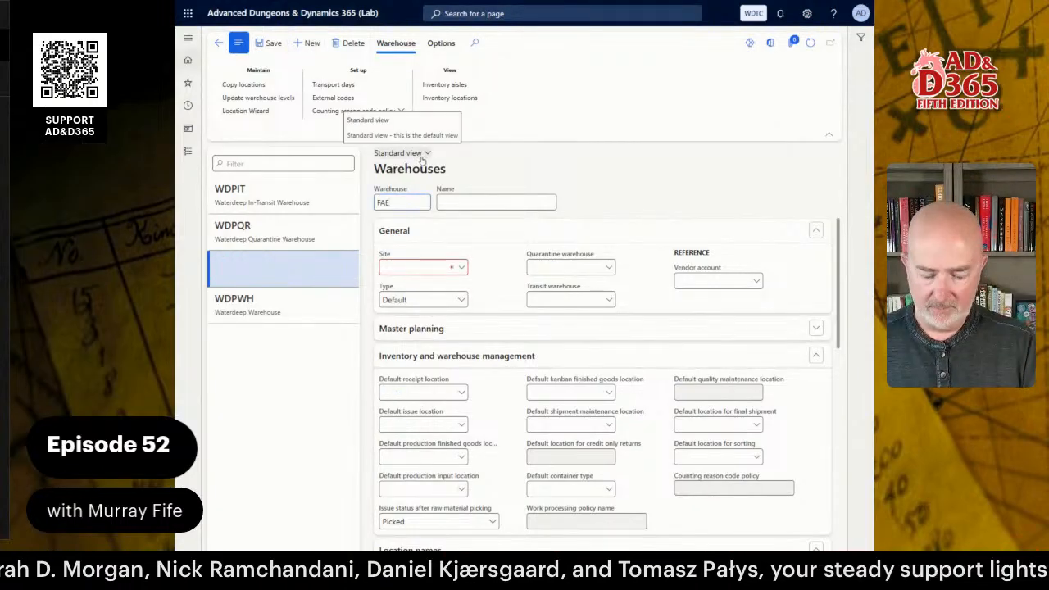
key("Tab")
type("F")
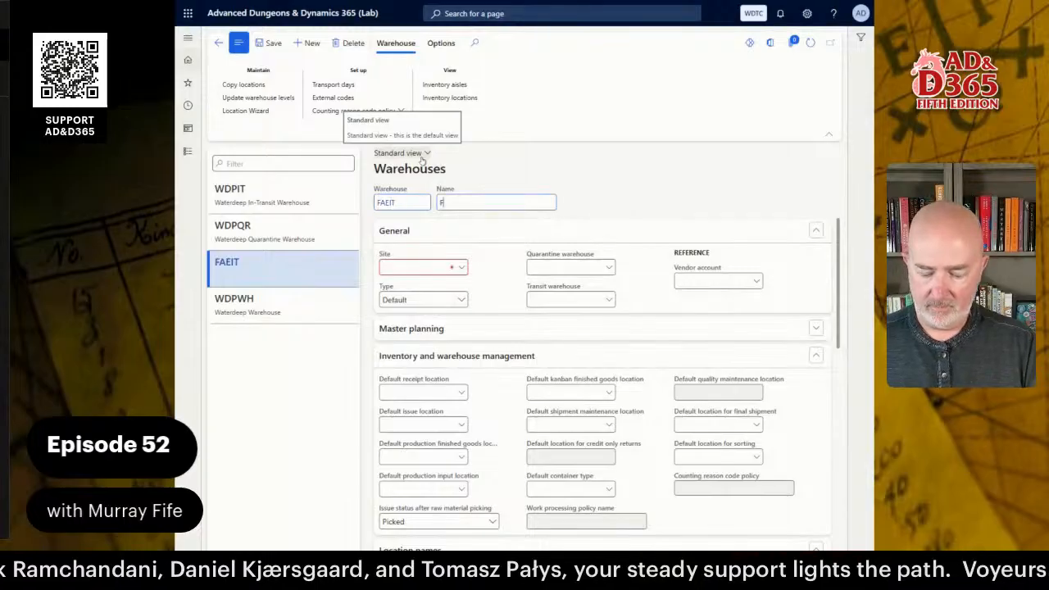
type("aerun In")
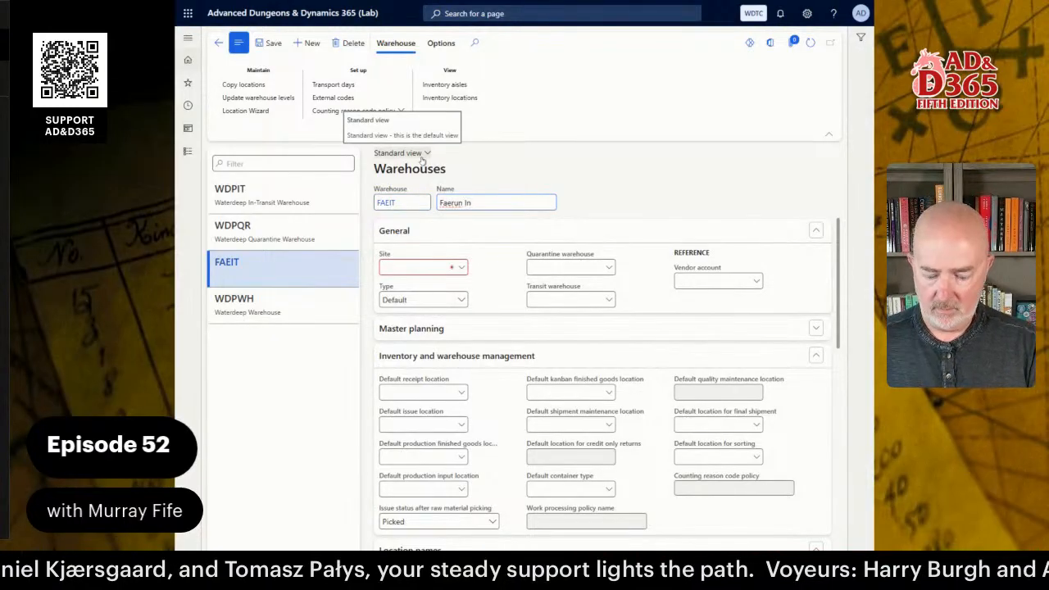
type("-Transit")
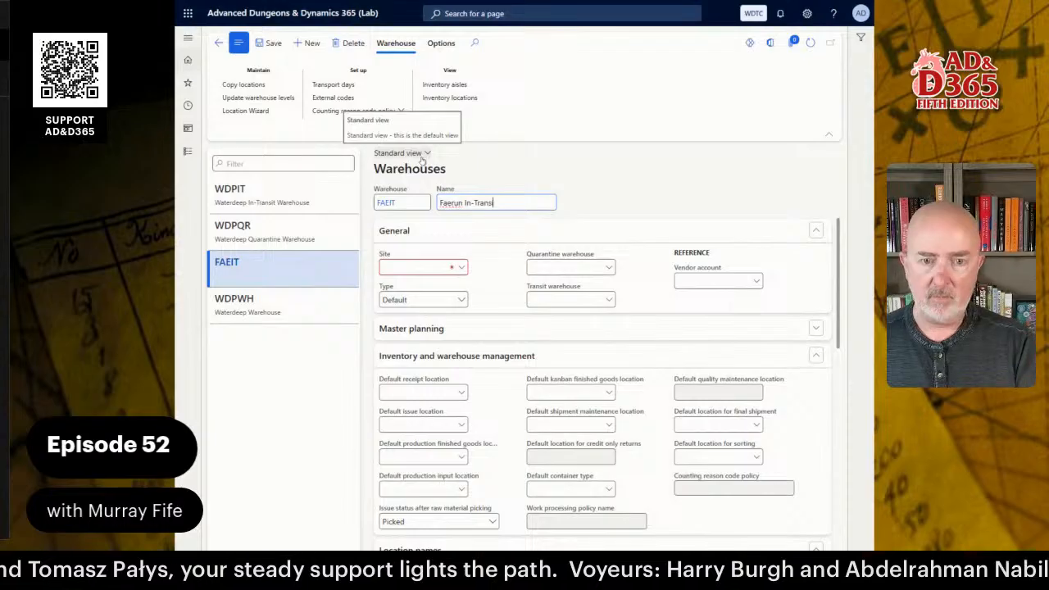
key("Tab")
Check the sites available for FAEIT and open the Sites form from its Site field
left_click(462, 268)
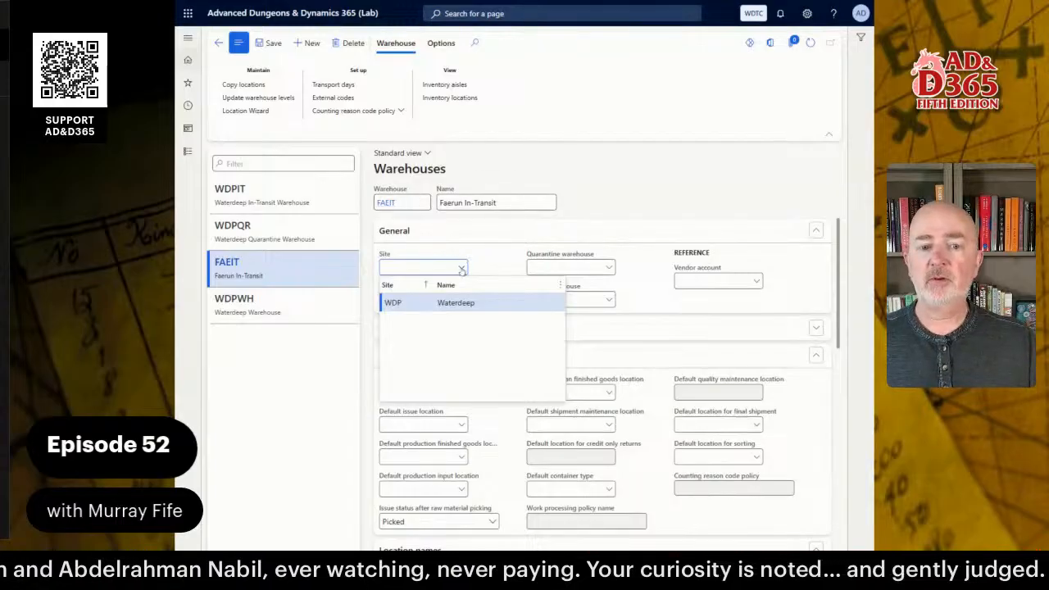
right_click(462, 271)
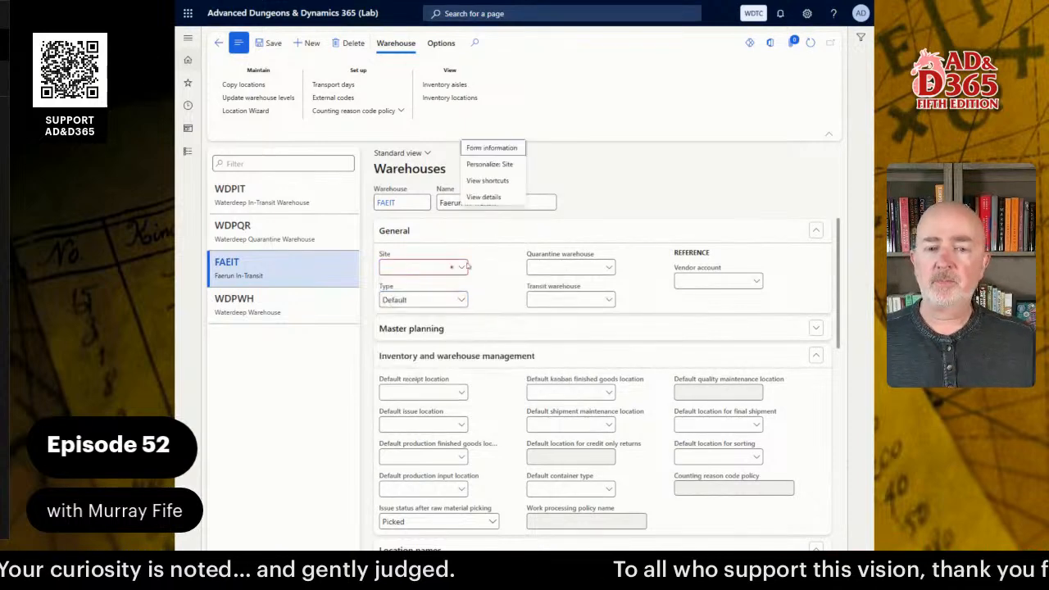
left_click(482, 323)
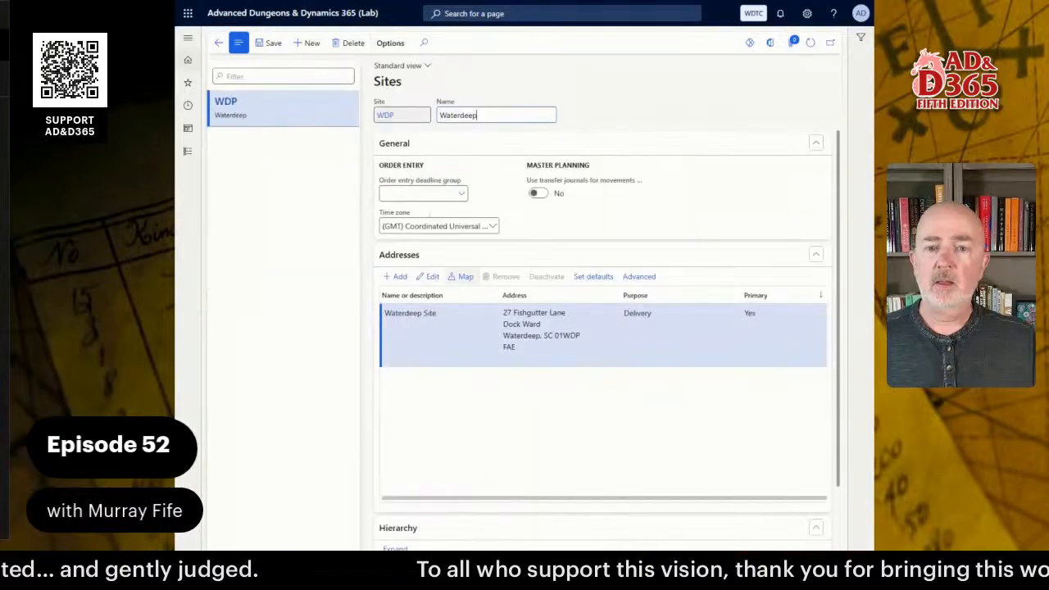
Create a site with the code FAE and the name Faerun, save it, and return to the warehouse record
left_click(307, 43)
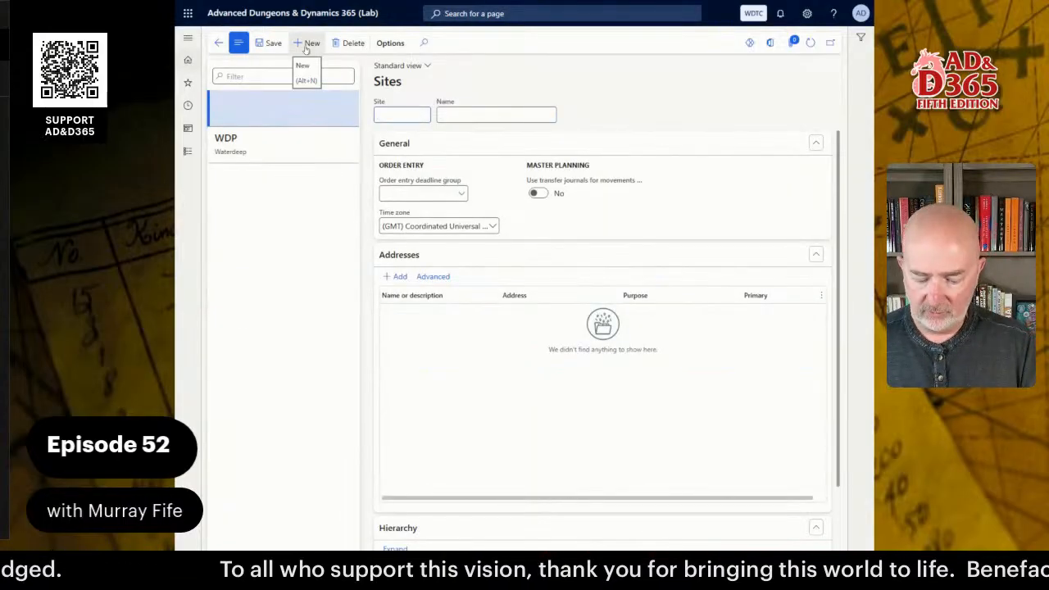
type("FAE")
key("Tab")
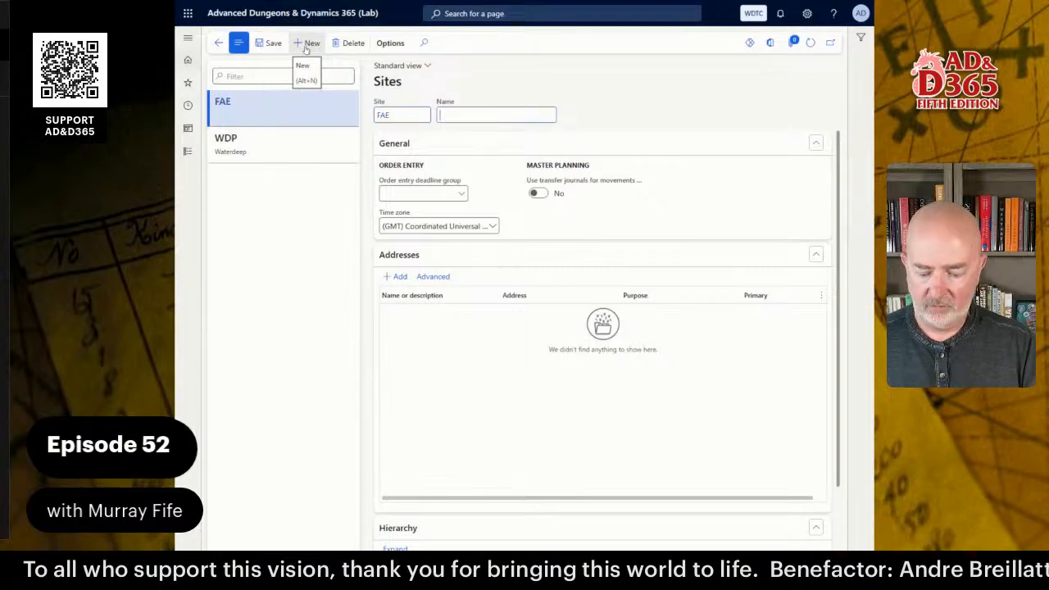
type("Faerun")
key("Tab")
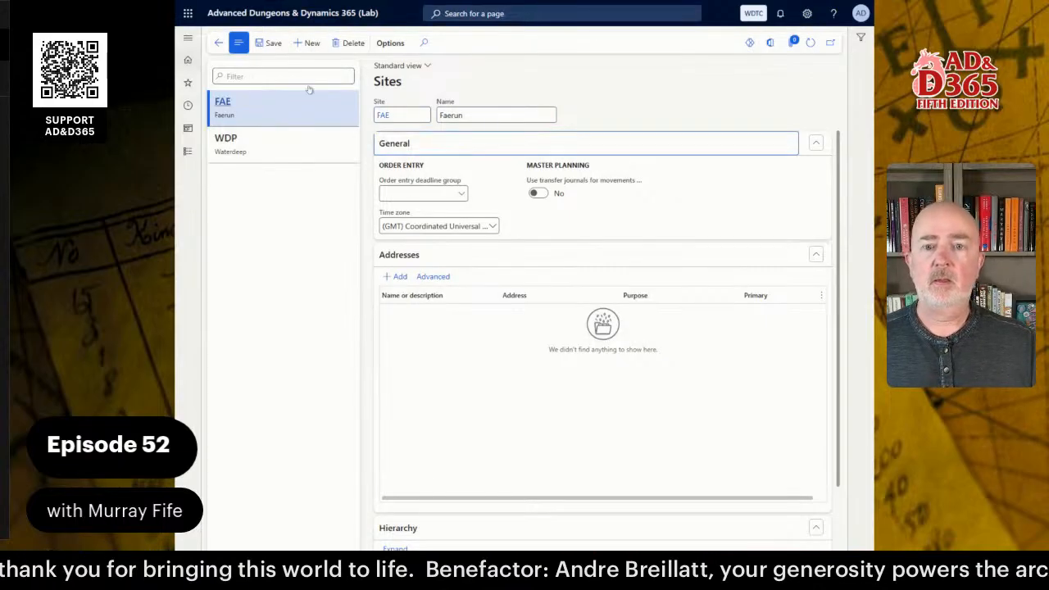
left_click(273, 43)
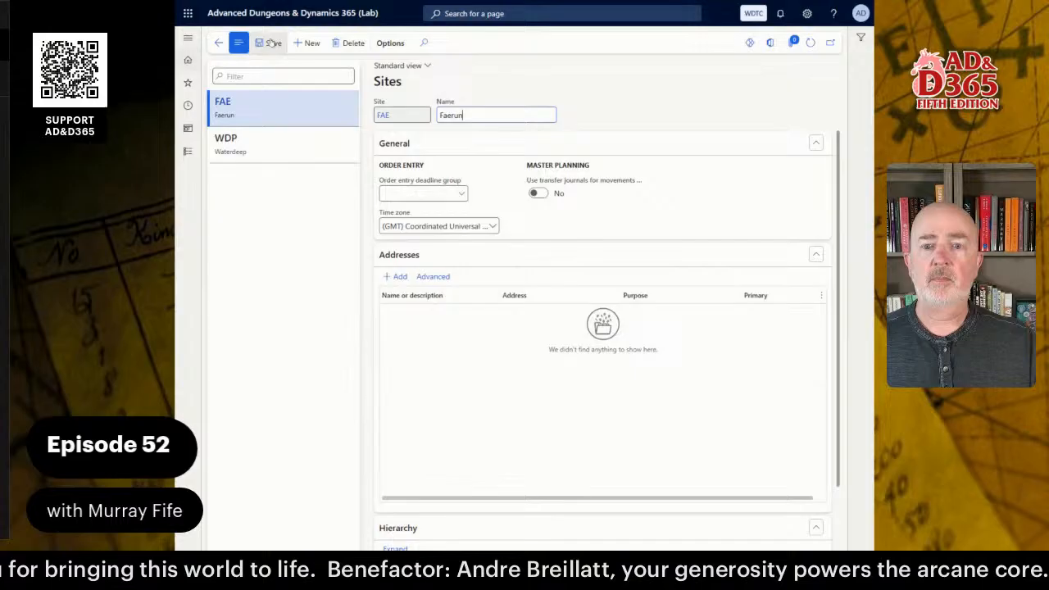
left_click(220, 44)
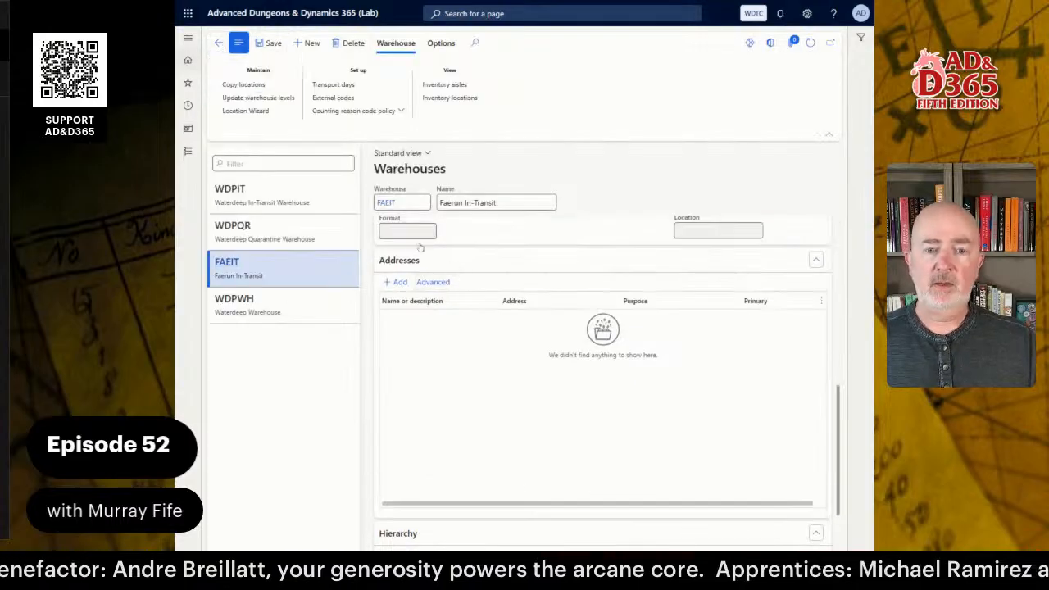
Assign site FAE to the FAEIT warehouse and save the record
scroll(470, 230, "up", 8)
left_click(459, 267)
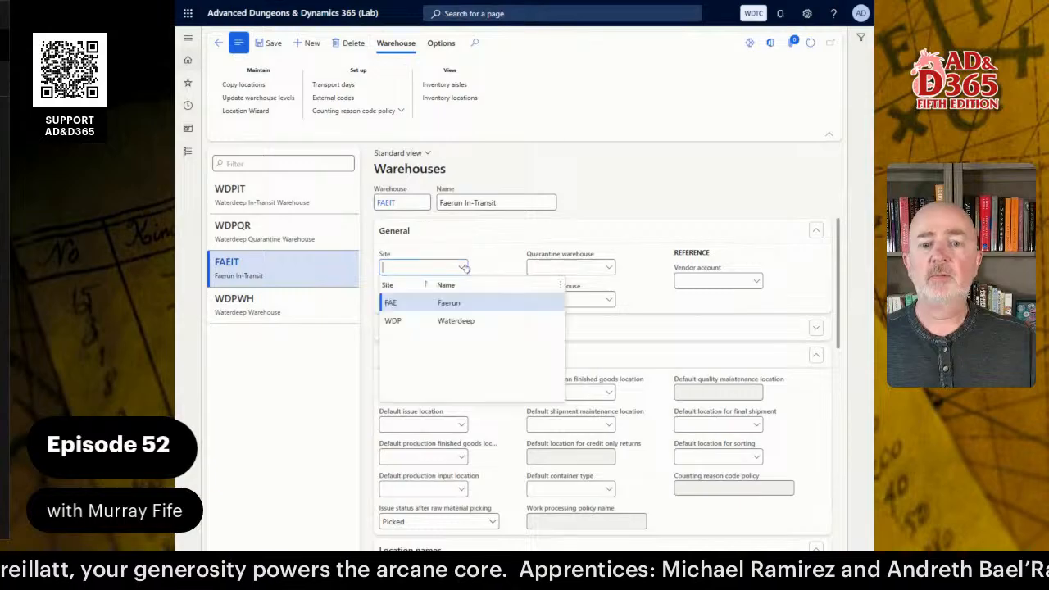
left_click(407, 302)
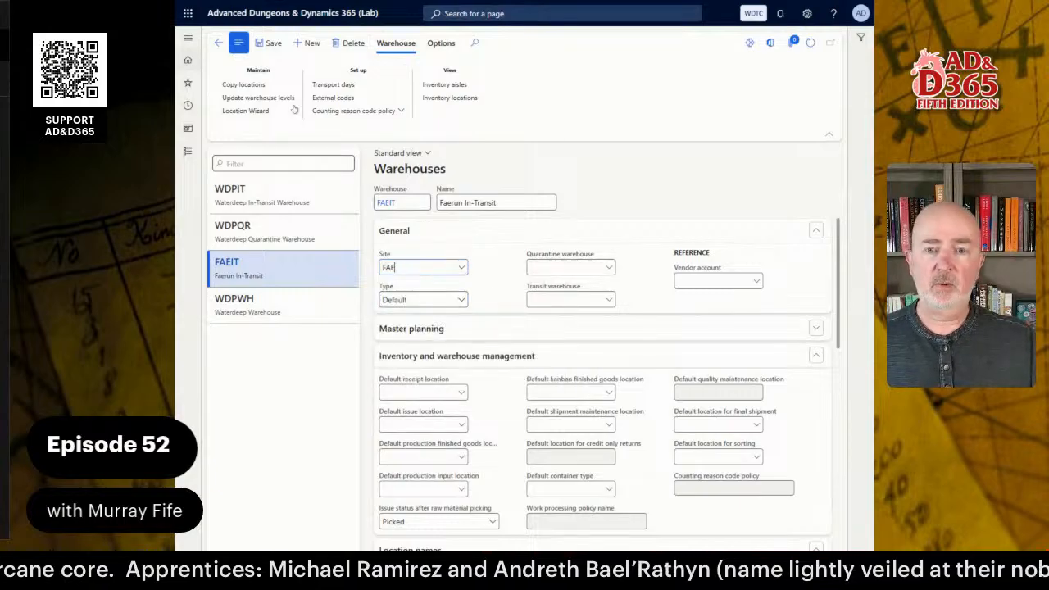
left_click(270, 43)
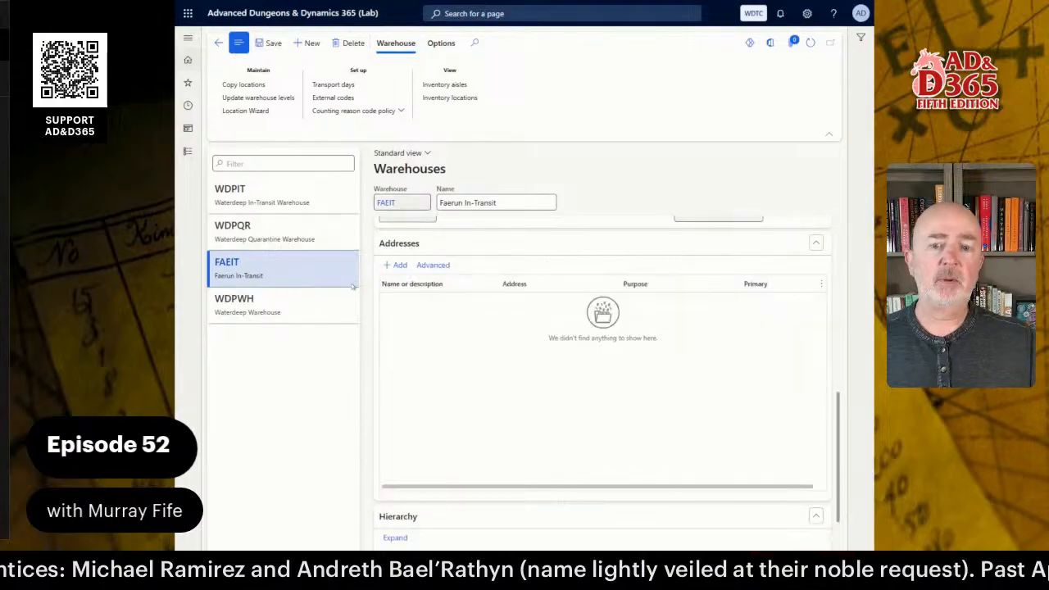
Check which transit warehouses are available for the Waterdeep Warehouse record WDPWH
left_click(270, 305)
scroll(520, 334, "up", 8)
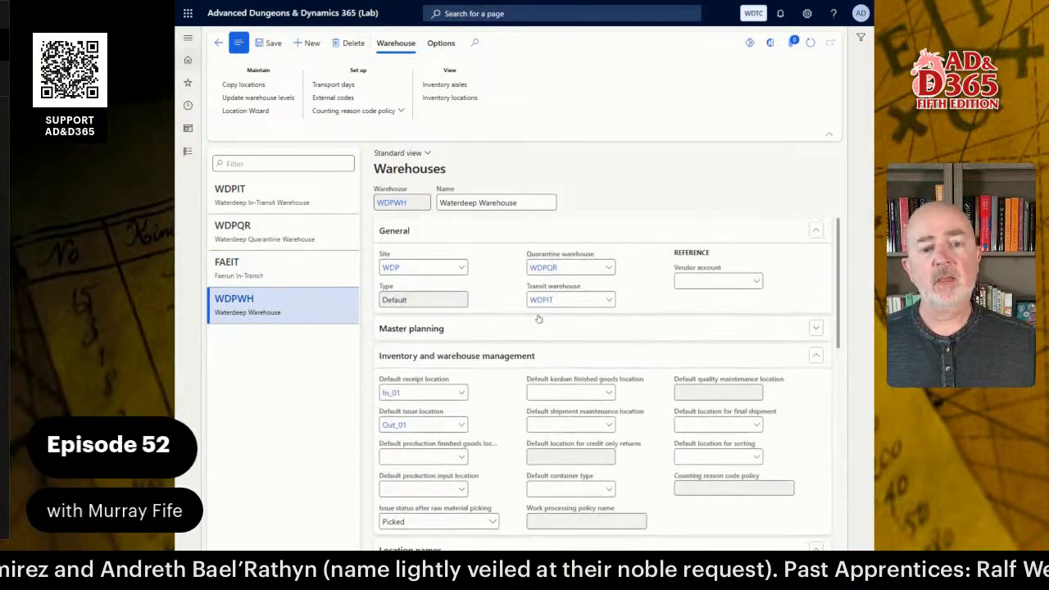
left_click(609, 301)
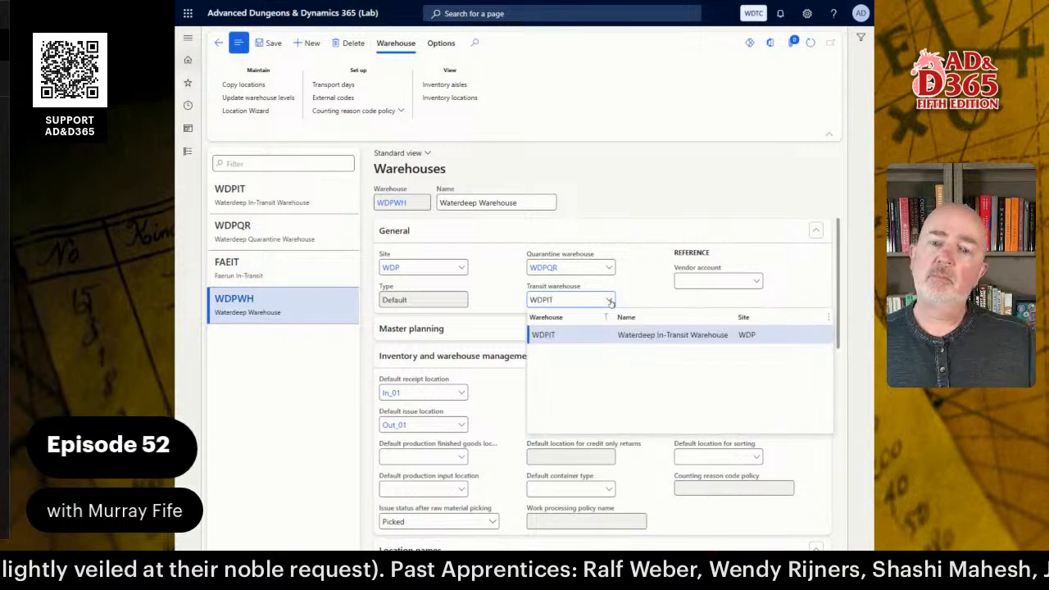
left_click(610, 265)
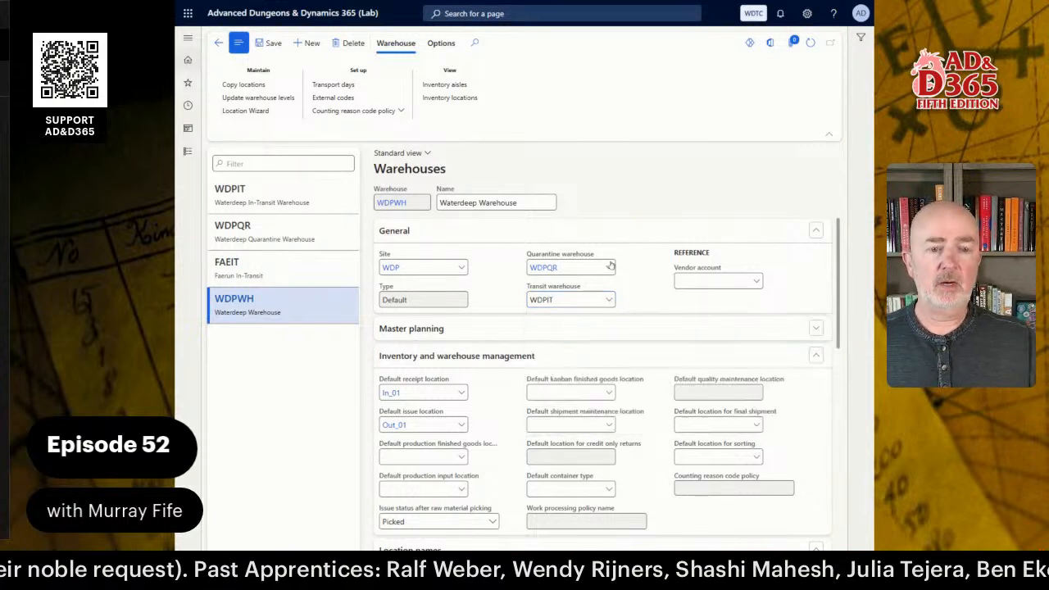
left_click(608, 299)
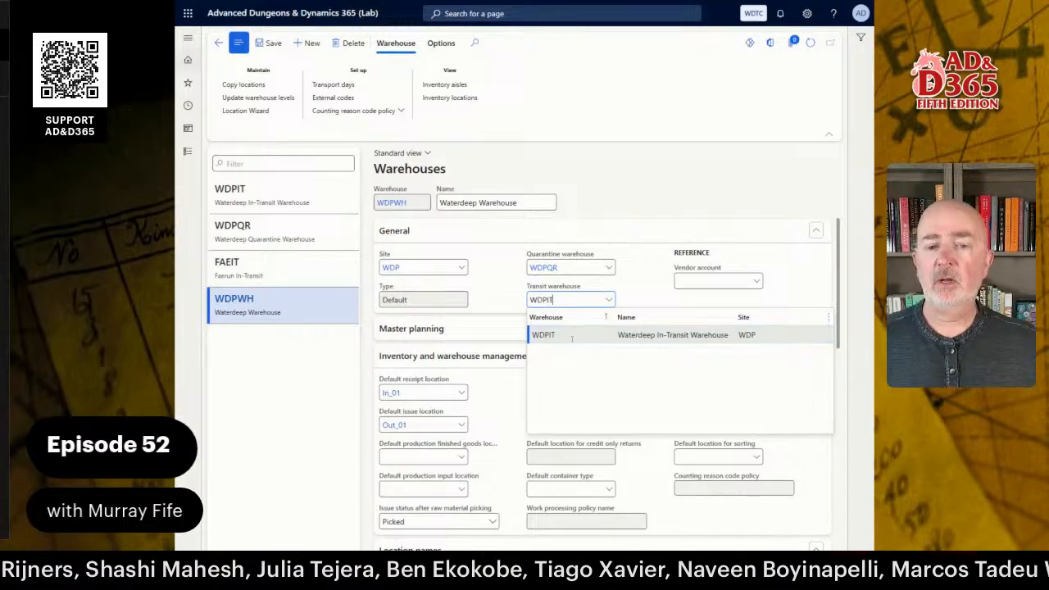
Discard the stray blank warehouse record and delete the Faerun In-Transit warehouse FAEIT
left_click(266, 272)
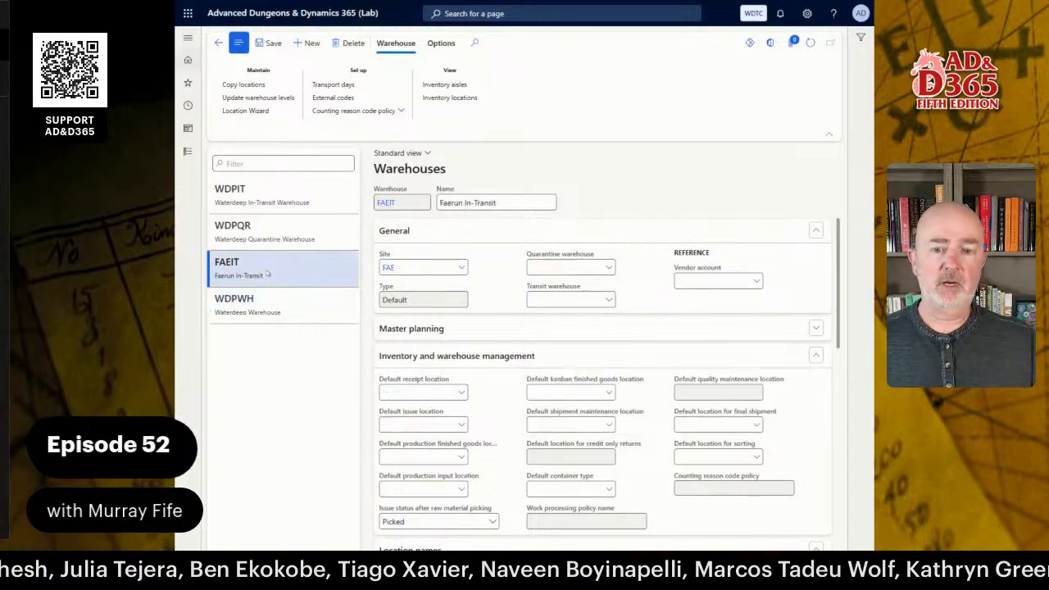
left_click(312, 44)
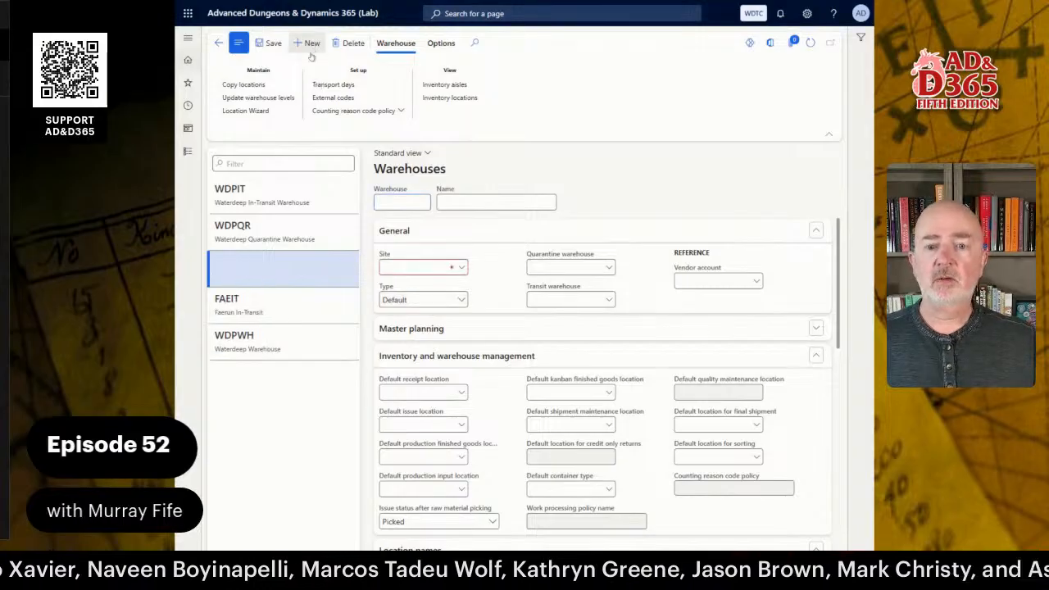
left_click(345, 43)
left_click(353, 43)
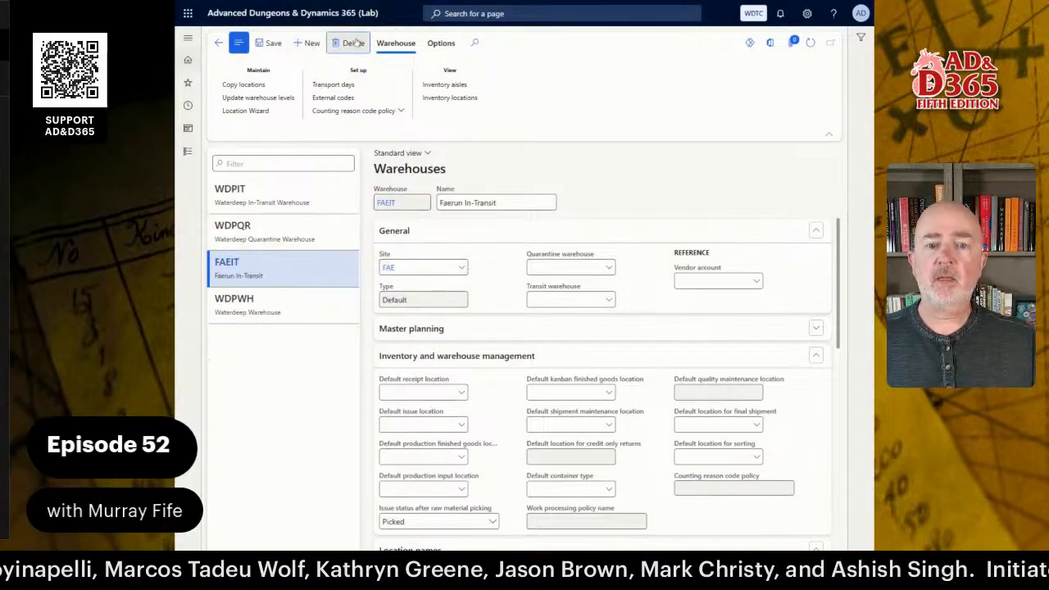
left_click(605, 277)
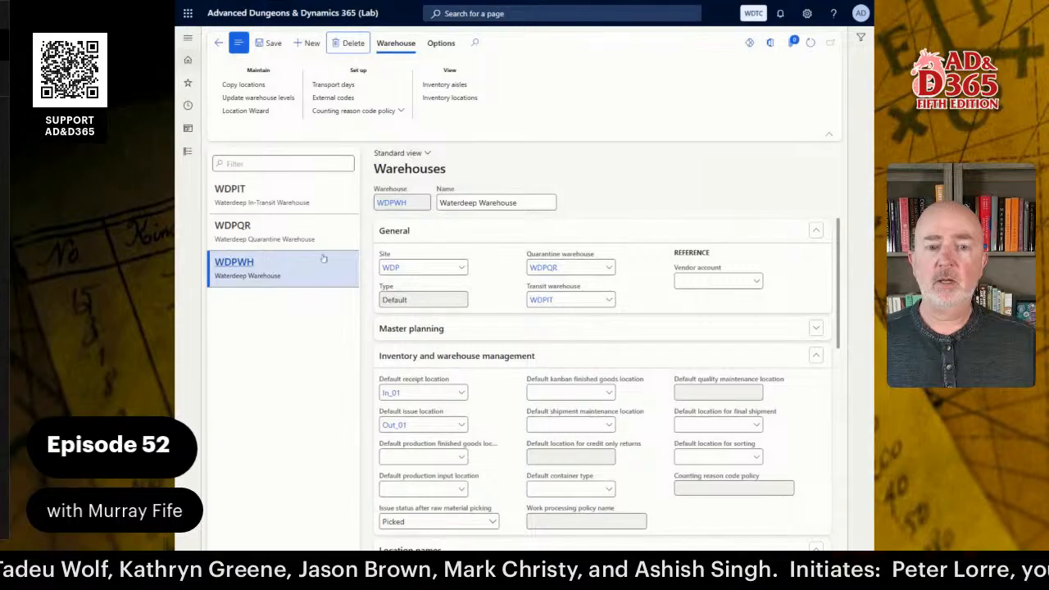
Open the site details from WDPWH's Site field and reset the site filter to list all sites
right_click(458, 268)
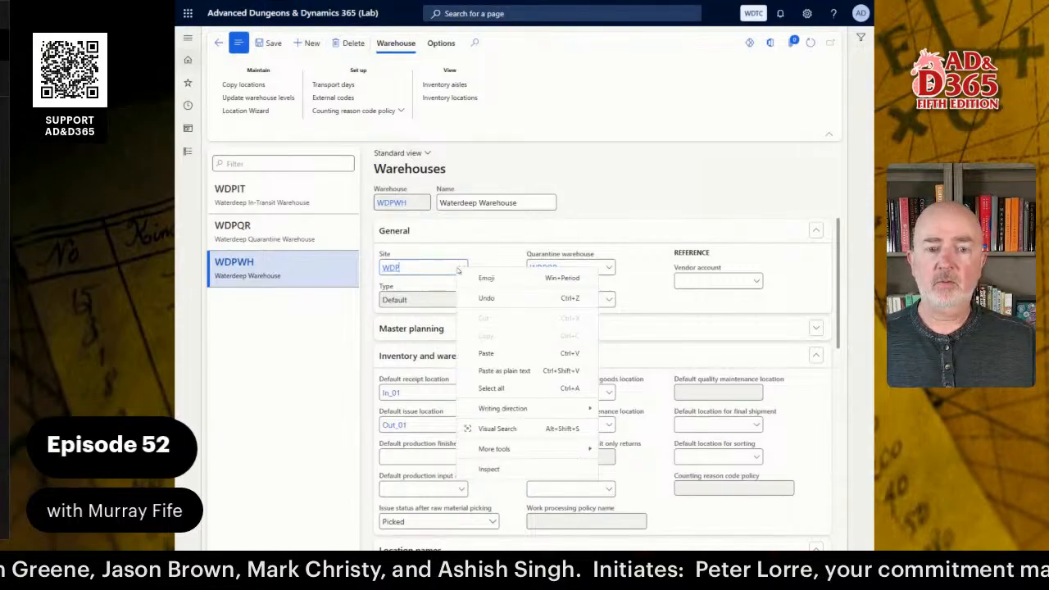
right_click(461, 263)
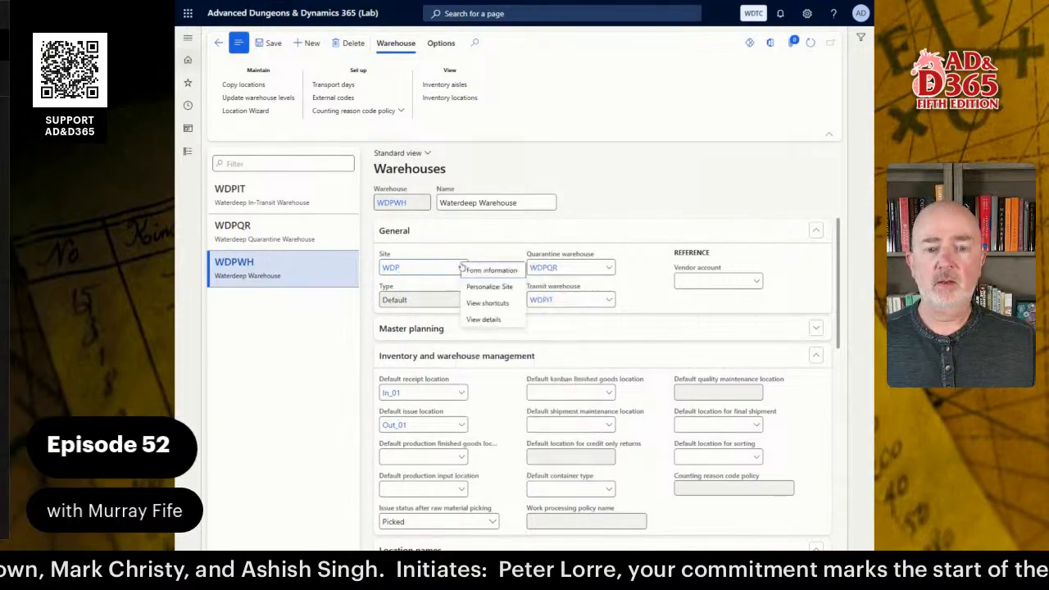
left_click(482, 320)
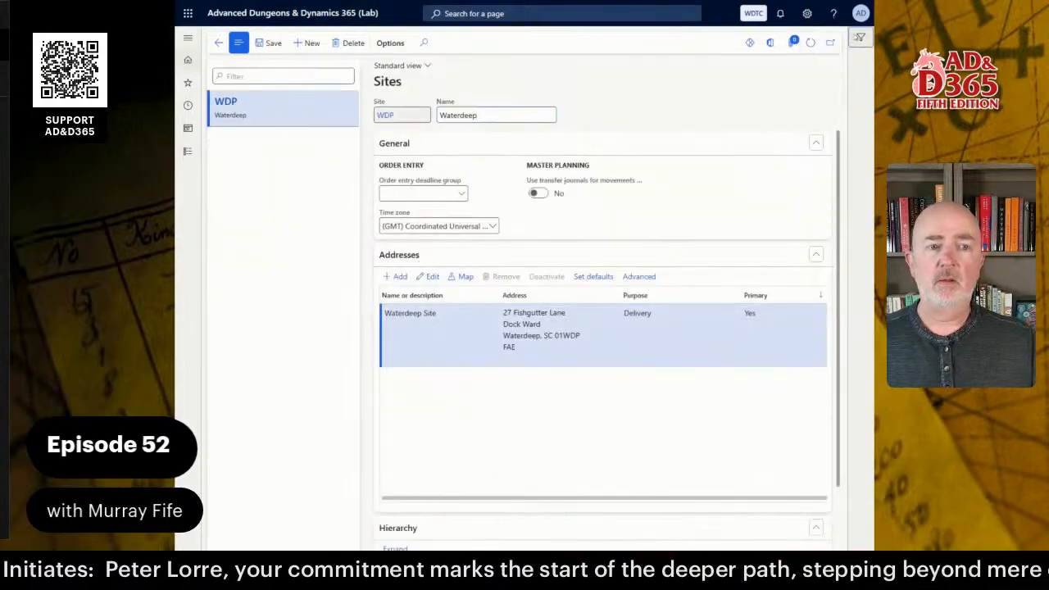
left_click(860, 38)
left_click(859, 38)
left_click(860, 38)
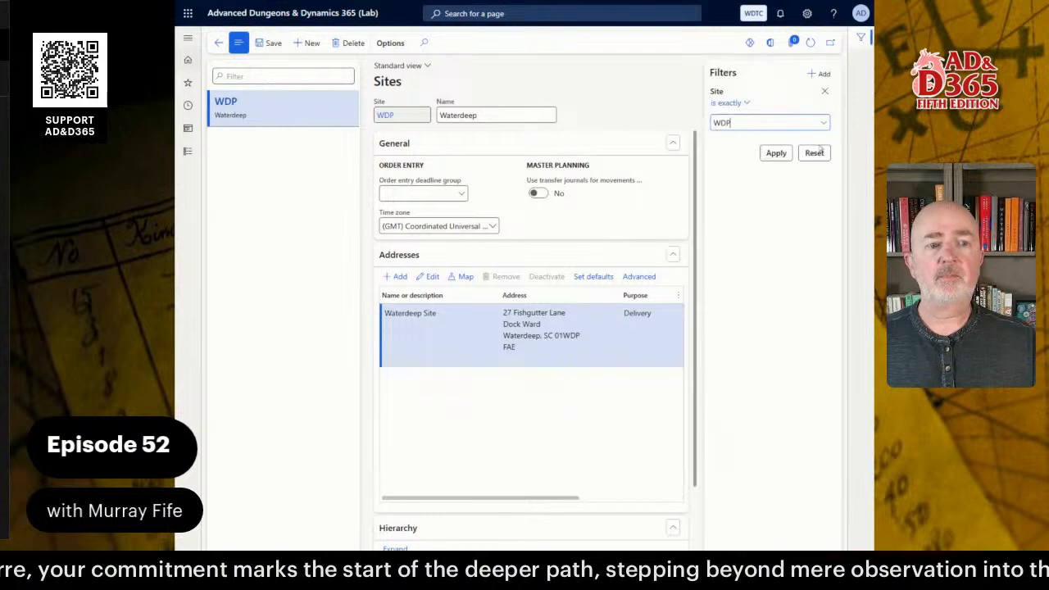
left_click(814, 154)
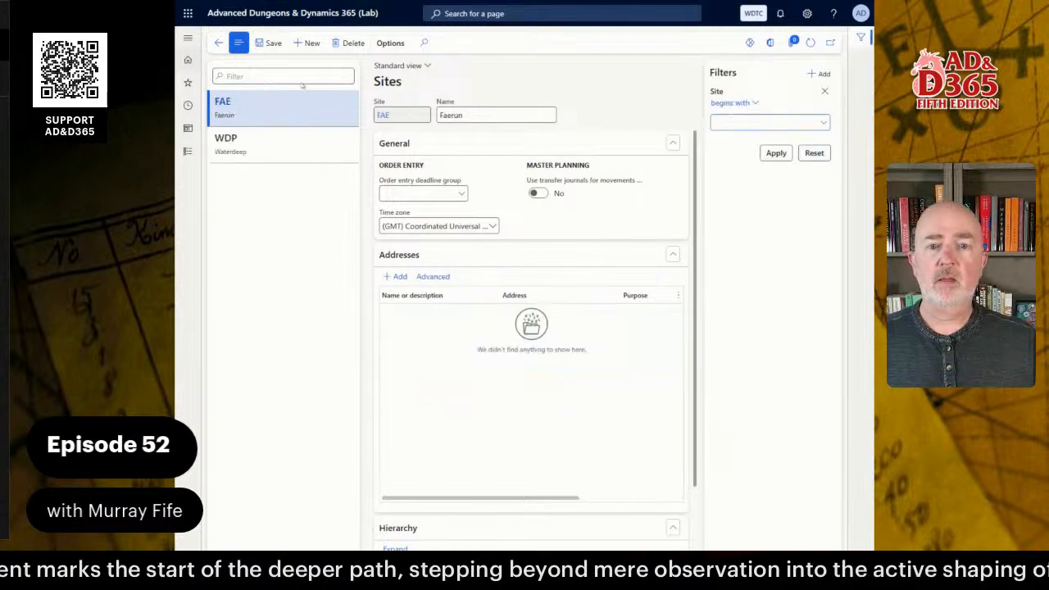
Delete the Faerun site FAE and return to the Warehouses form
left_click(348, 43)
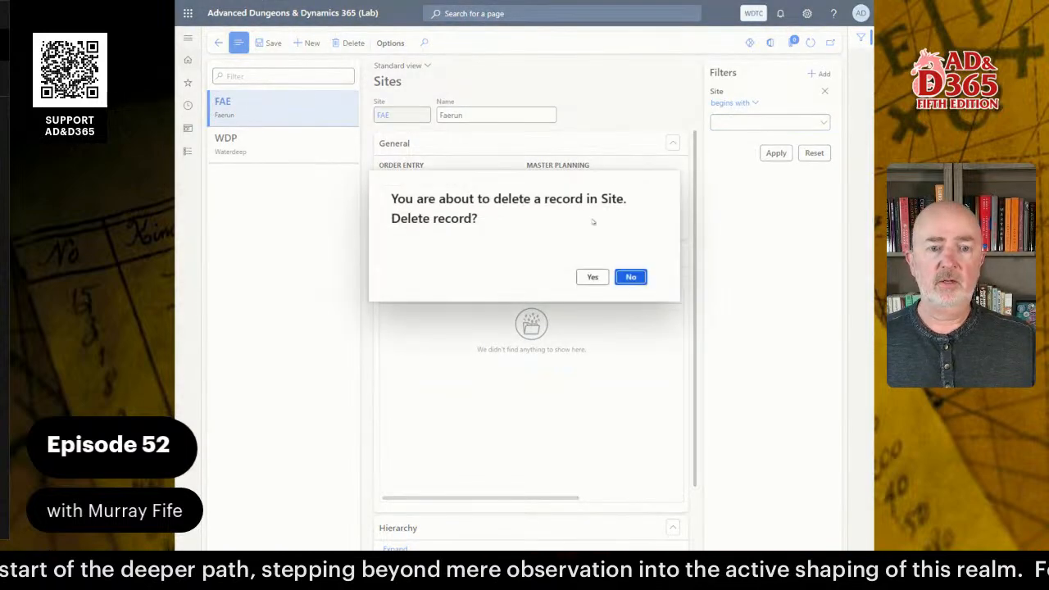
left_click(593, 277)
left_click(217, 43)
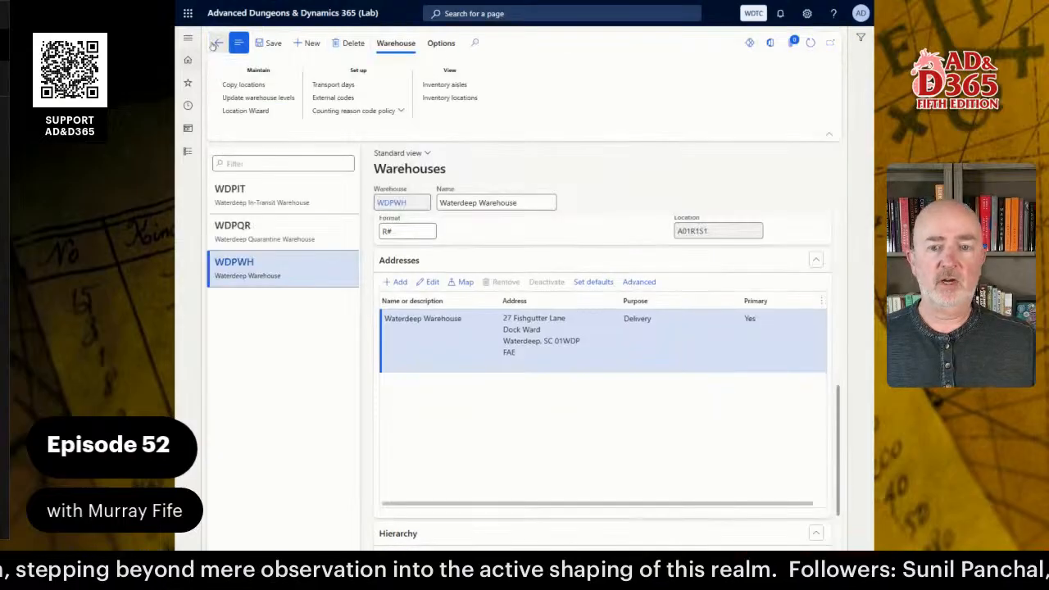
Review the WDPWH record from its general settings down to the Hierarchy section, and expand the Warehouse section to examine its options
scroll(560, 355, "up", 1)
scroll(560, 355, "up", 5)
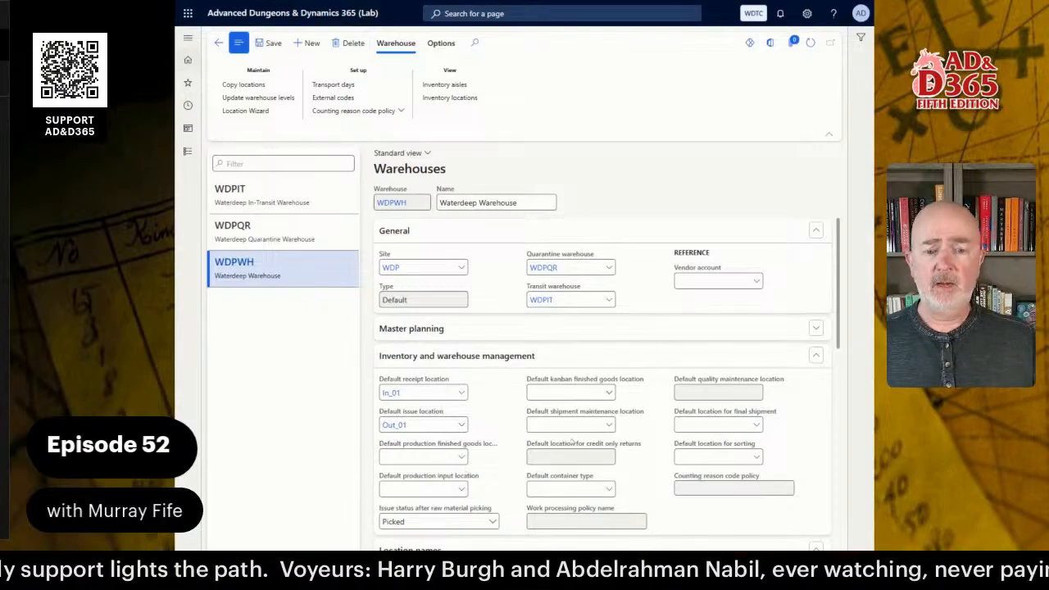
scroll(538, 448, "down", 5)
scroll(538, 448, "down", 1)
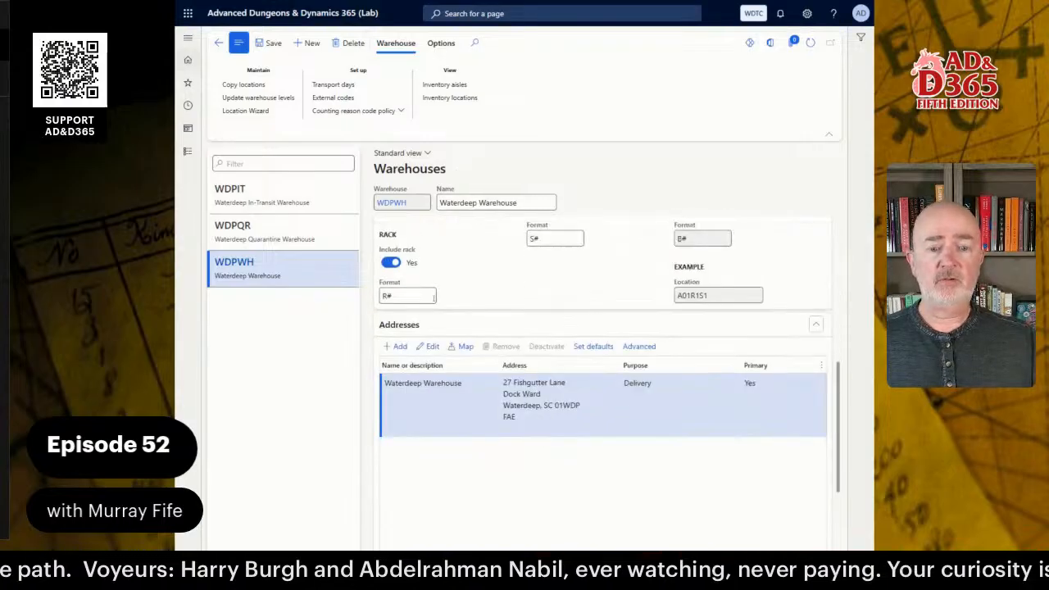
scroll(434, 297, "down", 5)
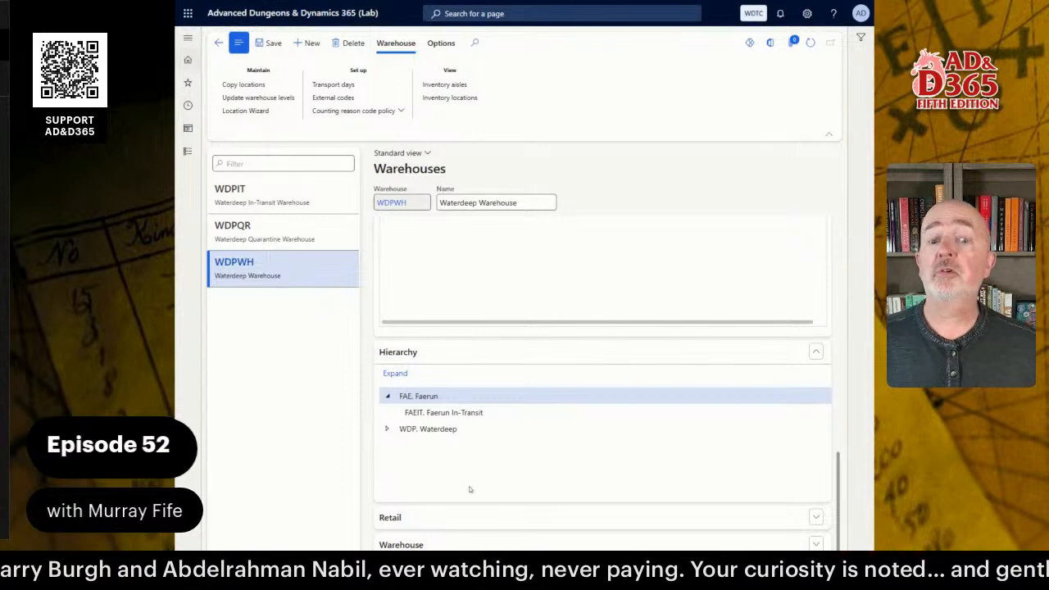
left_click(414, 545)
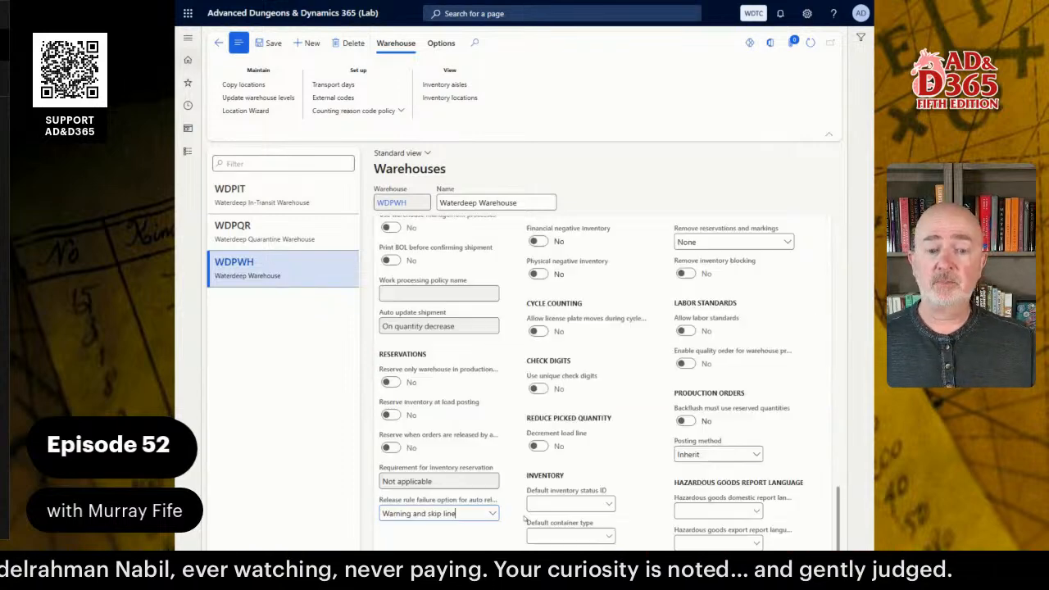
scroll(446, 361, "up", 3)
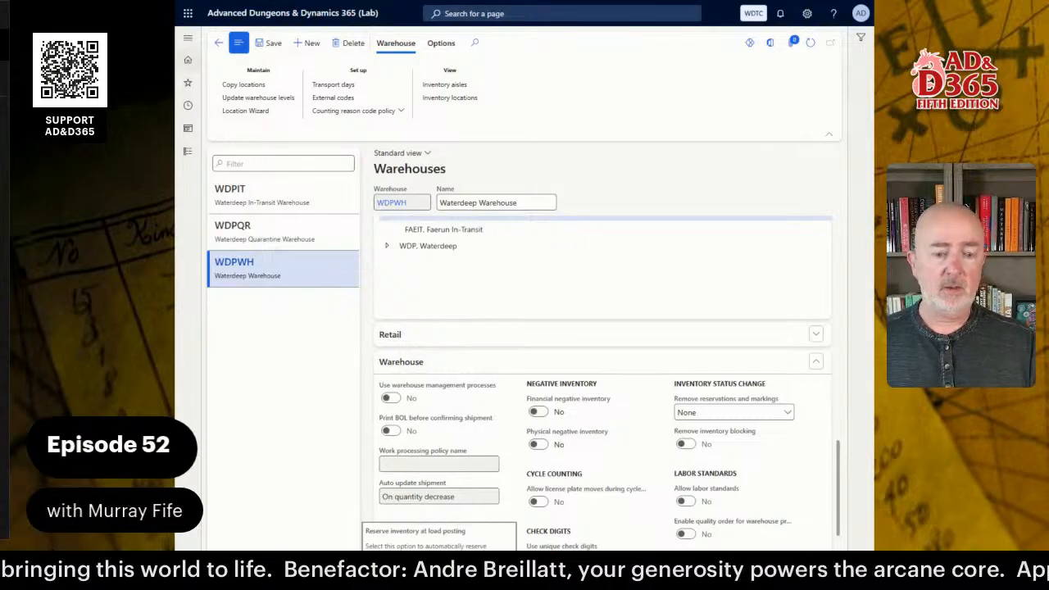
Switch to the Inventory Structures guide in Word and go back to the section on assigning in-transit and quarantine warehouses
key("alt+Tab")
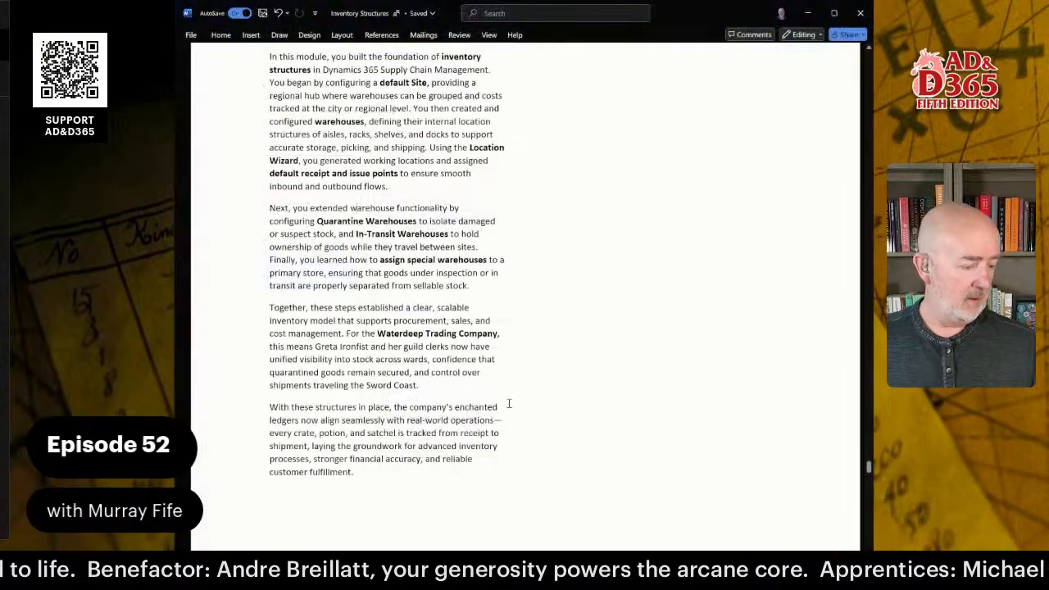
scroll(509, 403, "up", 20)
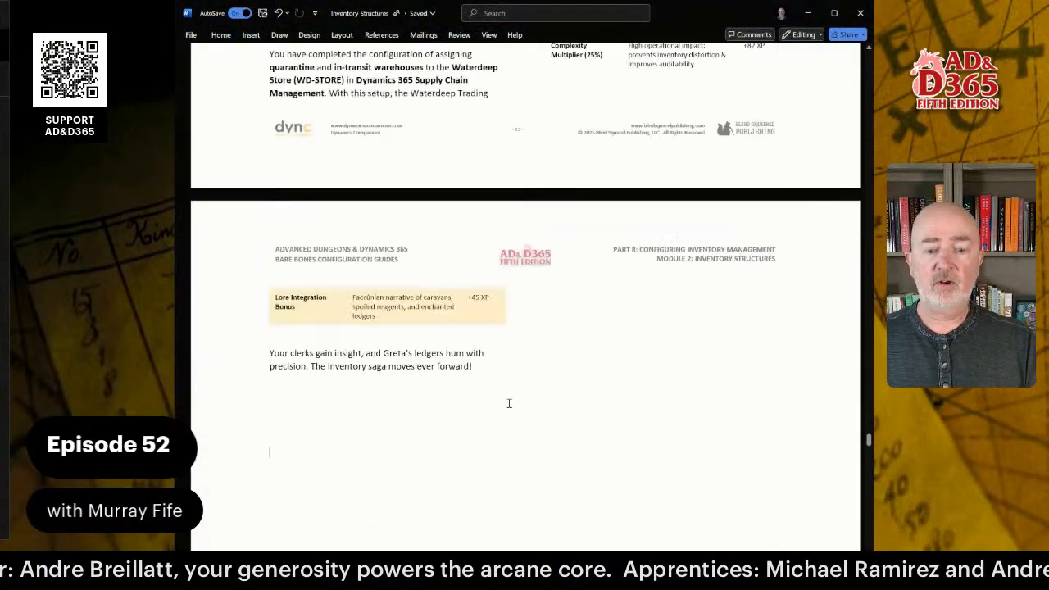
scroll(509, 403, "up", 10)
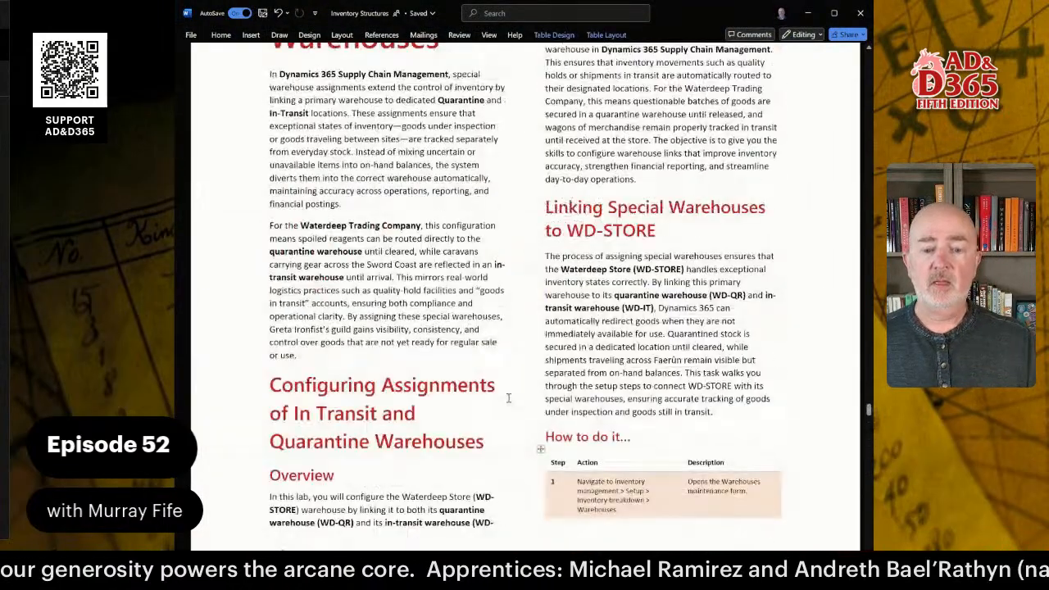